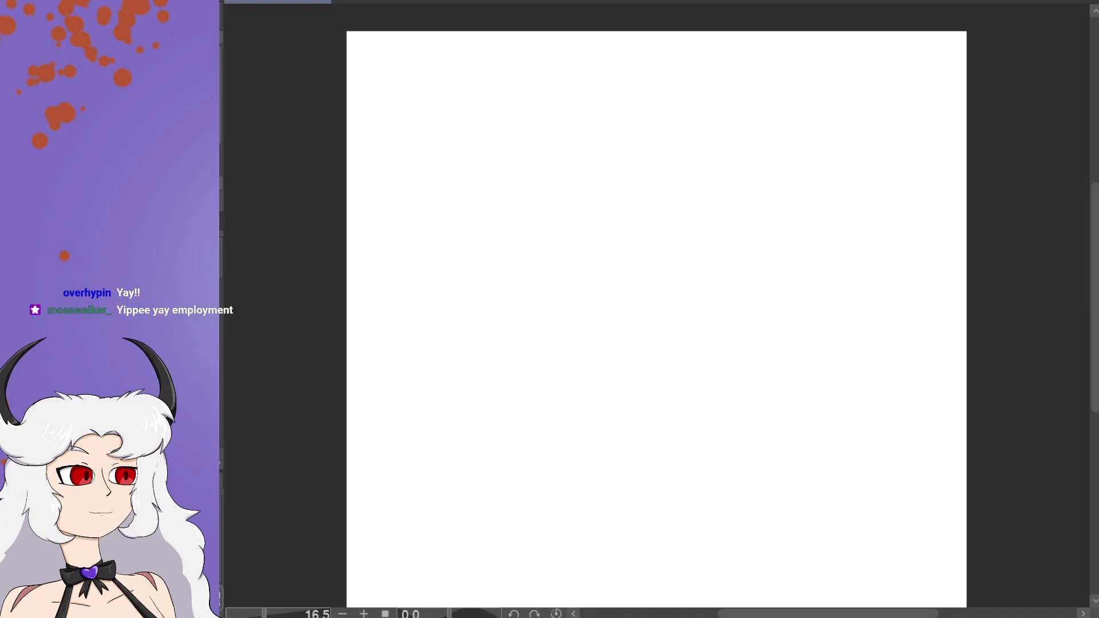
Step: Paste the copied Santa Maria model-ship photo into the blank canvas's upper-left corner as a reference
{"action": "mouse_move", "coordinate": [1096, 399]}
{"action": "left_mouse_down"}
{"action": "mouse_move", "coordinate": [1096, 383]}
{"action": "mouse_move", "coordinate": [1095, 398]}
{"action": "left_mouse_up"}
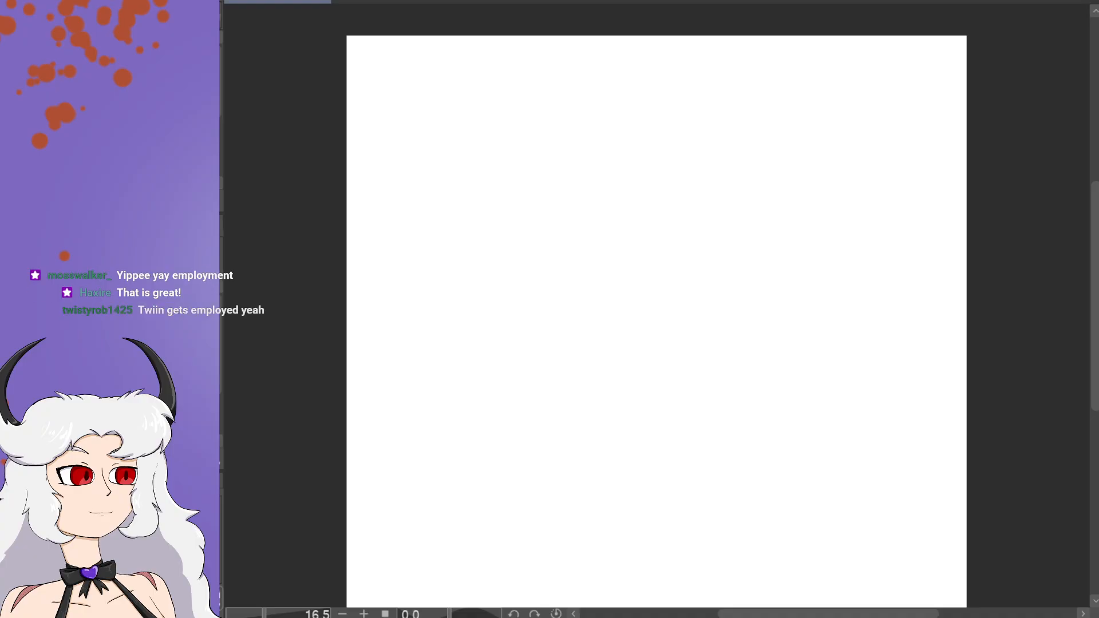
{"action": "left_click_drag", "start_coordinate": [1095, 316], "coordinate": [1095, 292]}
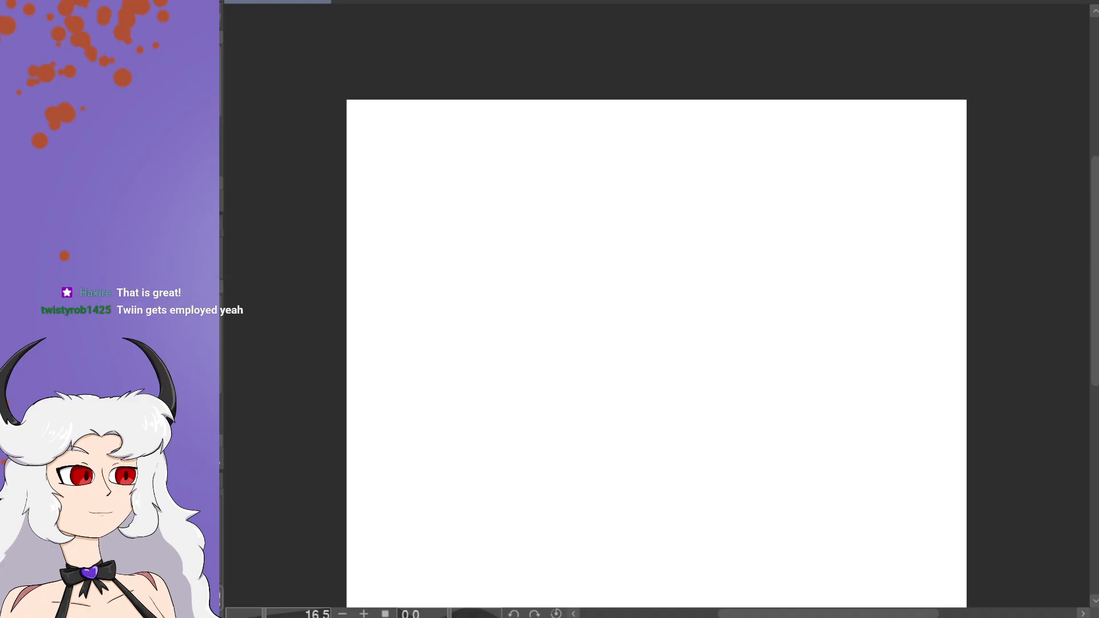
{"action": "key", "text": "ctrl+v"}
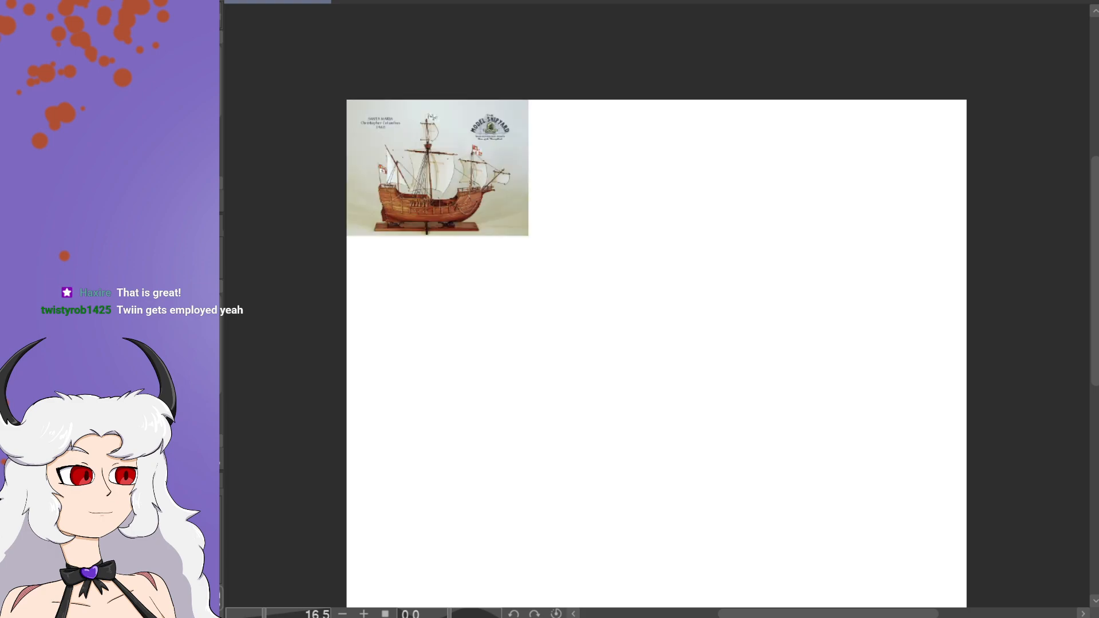
{"action": "left_click_drag", "start_coordinate": [1094, 338], "coordinate": [1094, 328]}
{"action": "left_click_drag", "start_coordinate": [932, 614], "coordinate": [910, 614]}
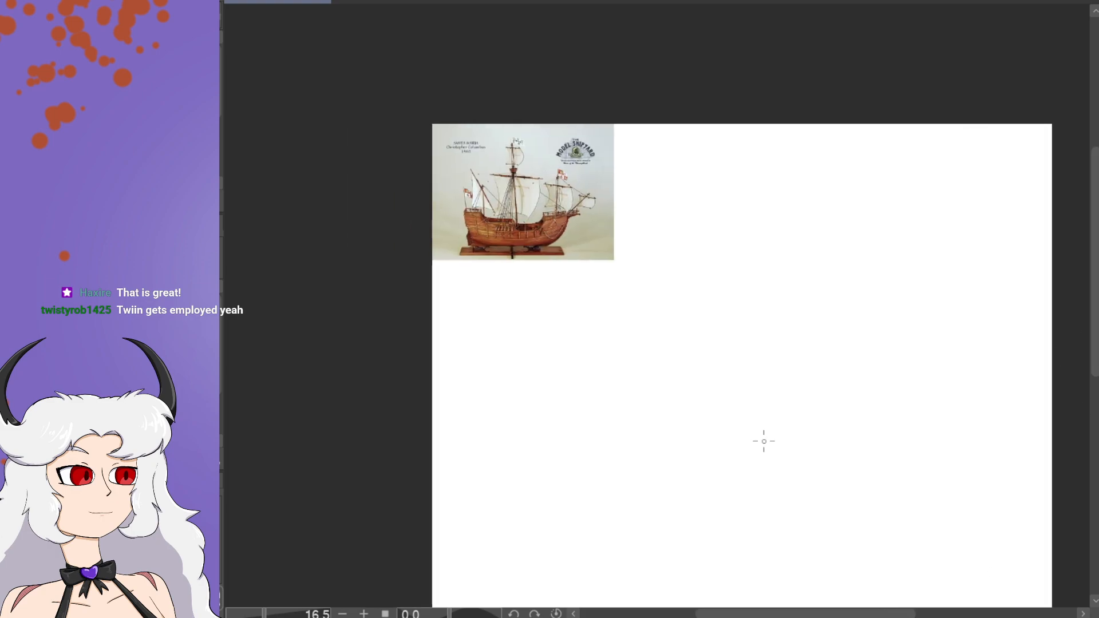
{"action": "scroll", "coordinate": [544, 208], "scroll_direction": "up", "scroll_amount": 1}
{"action": "scroll", "coordinate": [547, 208], "scroll_direction": "up", "scroll_amount": 2}
{"action": "left_click_drag", "start_coordinate": [1096, 265], "coordinate": [1095, 237]}
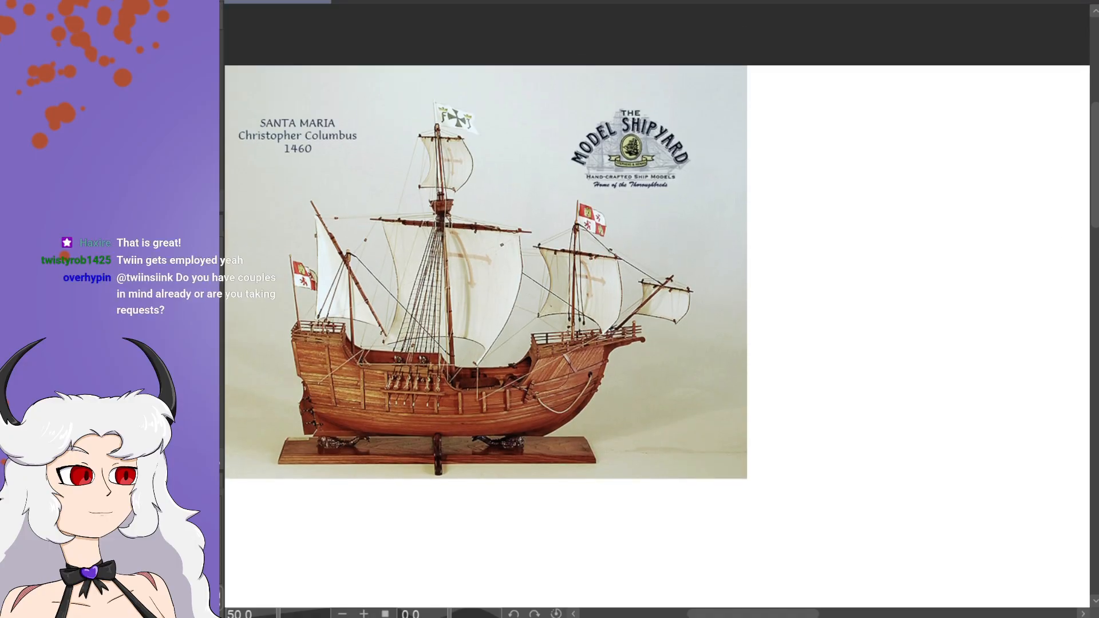
Step: Sample the reddish brown of the photo's hull and brush the curved deck line and start of the stern in the blank area beside the photo
{"action": "scroll", "coordinate": [441, 407], "scroll_direction": "up", "scroll_amount": 2}
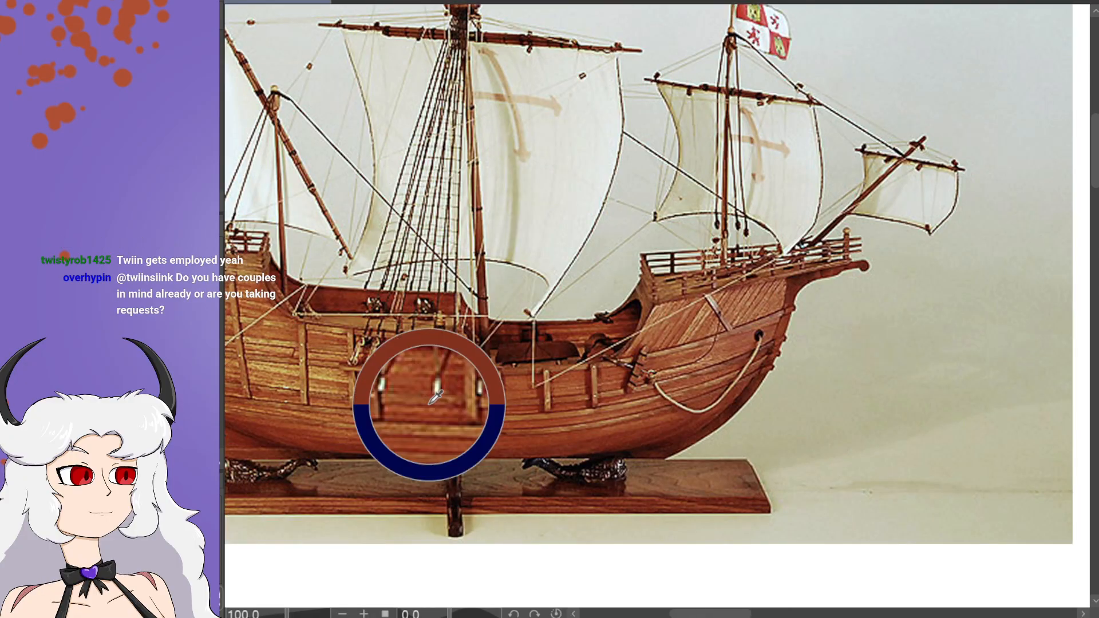
{"action": "scroll", "coordinate": [435, 395], "scroll_direction": "down", "scroll_amount": 1}
{"action": "scroll", "coordinate": [666, 300], "scroll_direction": "down", "scroll_amount": 1}
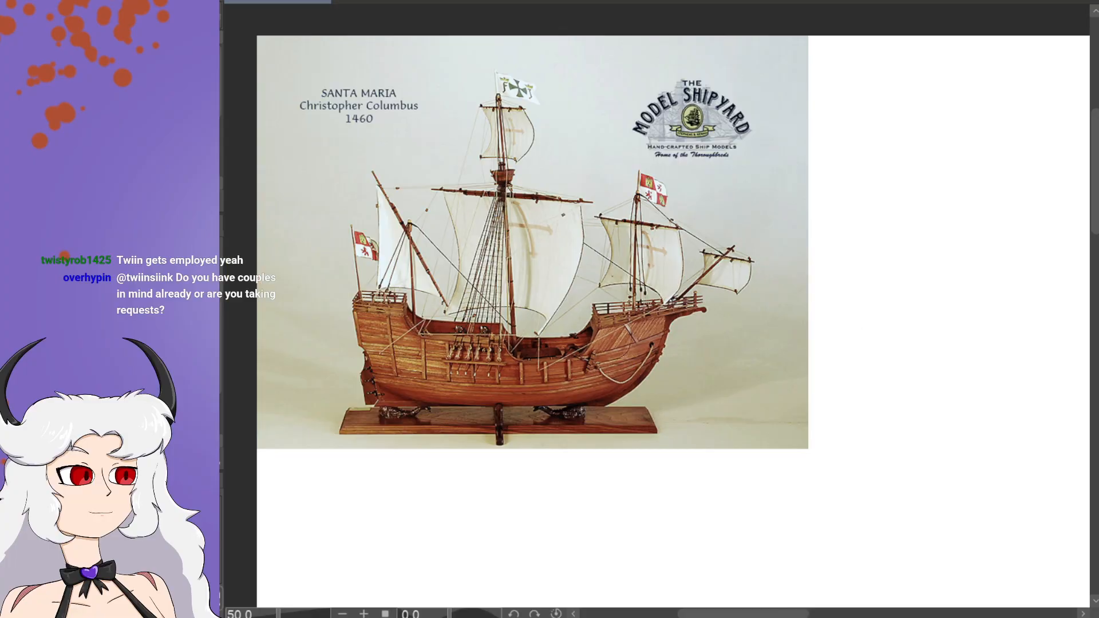
{"action": "left_click_drag", "start_coordinate": [728, 613], "coordinate": [805, 599]}
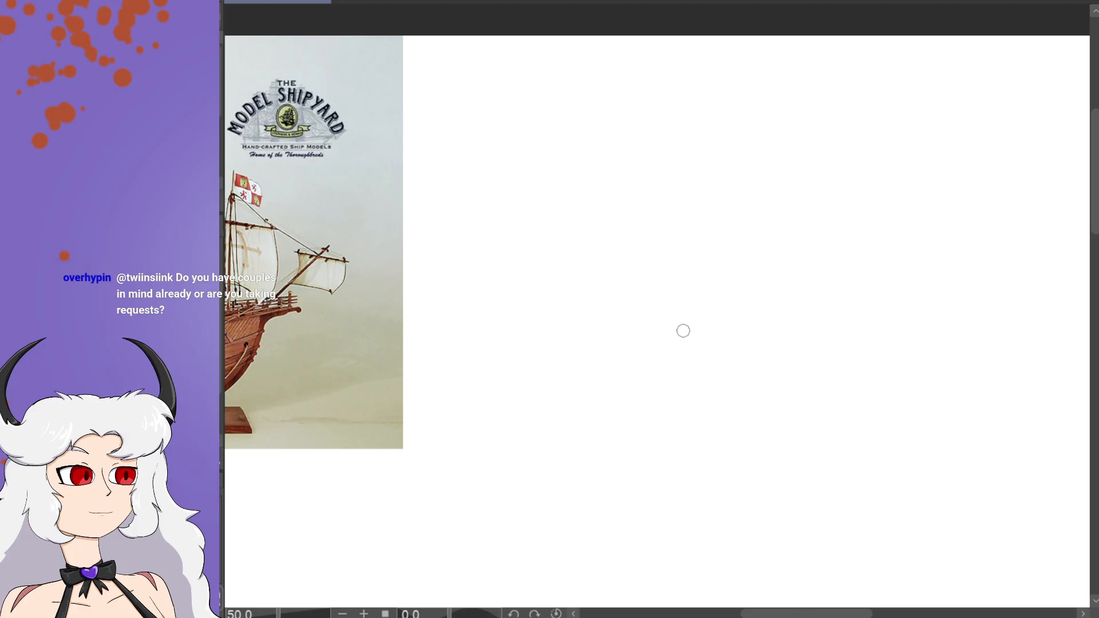
{"action": "left_click_drag", "start_coordinate": [822, 613], "coordinate": [895, 554]}
{"action": "scroll", "coordinate": [923, 525], "scroll_direction": "down", "scroll_amount": 1}
{"action": "left_click_drag", "start_coordinate": [1095, 252], "coordinate": [1096, 276]}
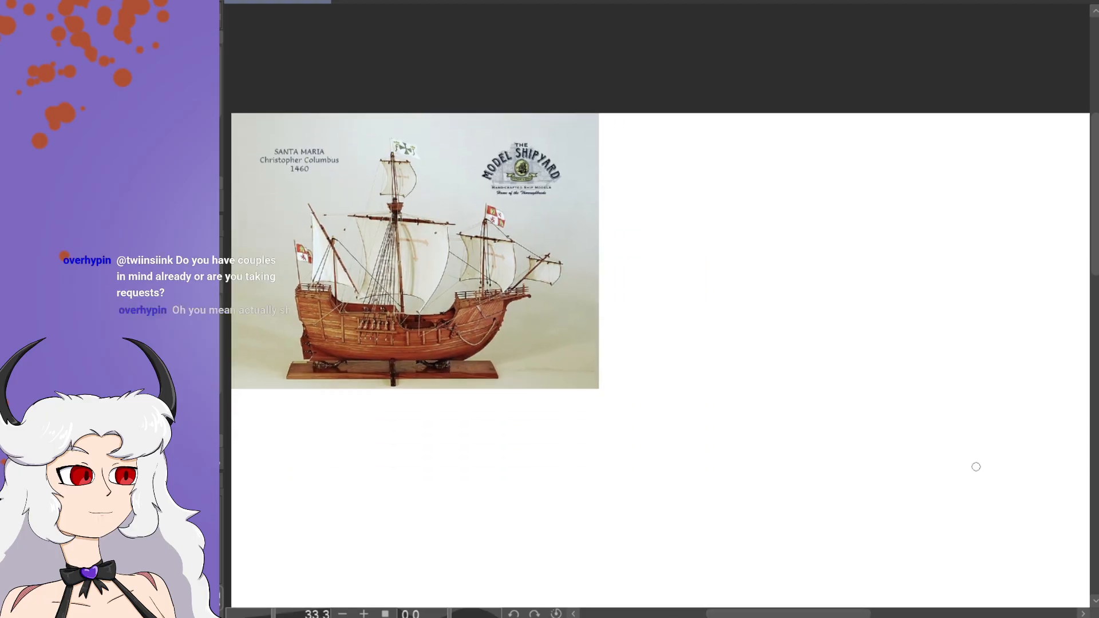
{"action": "left_click_drag", "start_coordinate": [825, 613], "coordinate": [833, 614]}
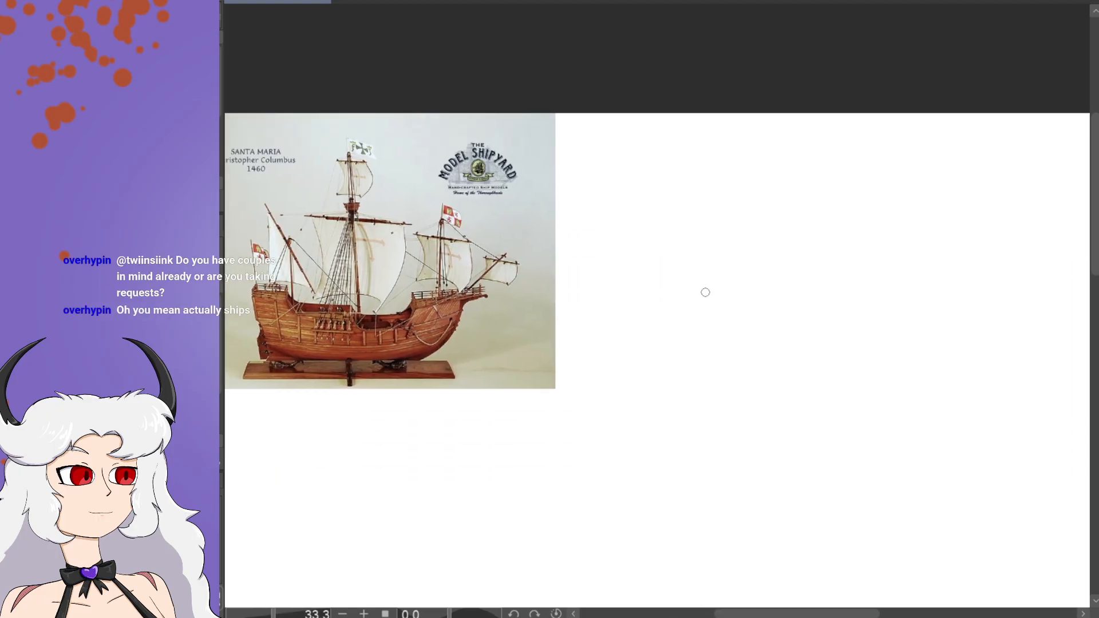
{"action": "left_click_drag", "start_coordinate": [690, 303], "coordinate": [712, 304]}
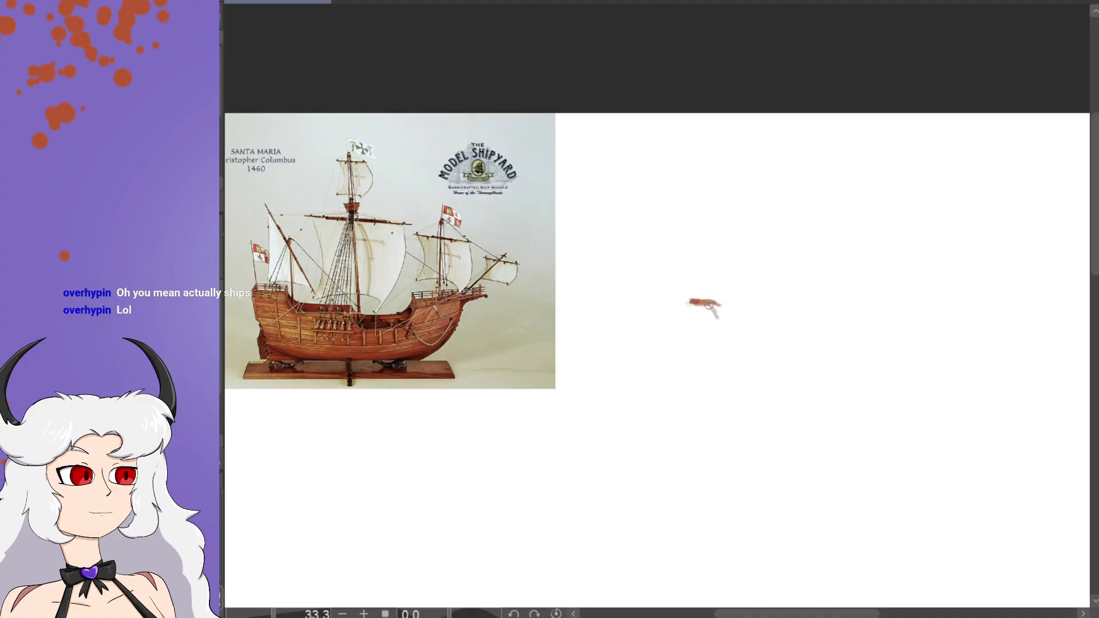
{"action": "mouse_move", "coordinate": [689, 303]}
{"action": "left_mouse_down"}
{"action": "mouse_move", "coordinate": [765, 301]}
{"action": "mouse_move", "coordinate": [780, 325]}
{"action": "mouse_move", "coordinate": [820, 332]}
{"action": "mouse_move", "coordinate": [842, 318]}
{"action": "mouse_move", "coordinate": [772, 320]}
{"action": "mouse_move", "coordinate": [819, 330]}
{"action": "mouse_move", "coordinate": [859, 296]}
{"action": "mouse_move", "coordinate": [829, 321]}
{"action": "mouse_move", "coordinate": [858, 297]}
{"action": "mouse_move", "coordinate": [838, 311]}
{"action": "mouse_move", "coordinate": [902, 298]}
{"action": "left_mouse_up"}
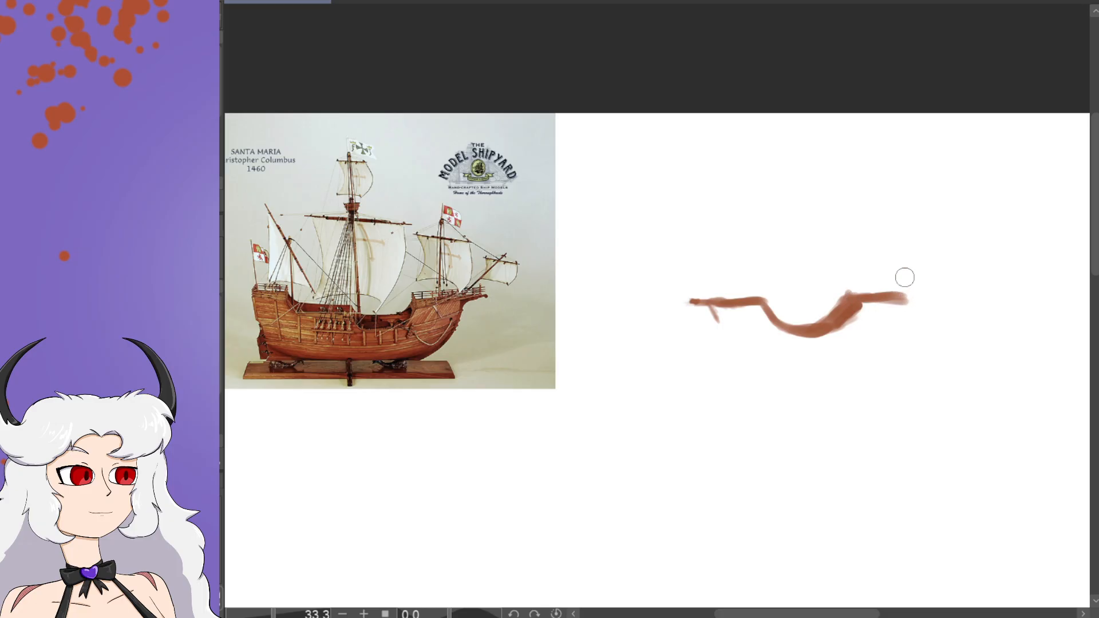
{"action": "mouse_move", "coordinate": [709, 305]}
{"action": "left_mouse_down"}
{"action": "mouse_move", "coordinate": [686, 299]}
{"action": "mouse_move", "coordinate": [700, 300]}
{"action": "left_mouse_up"}
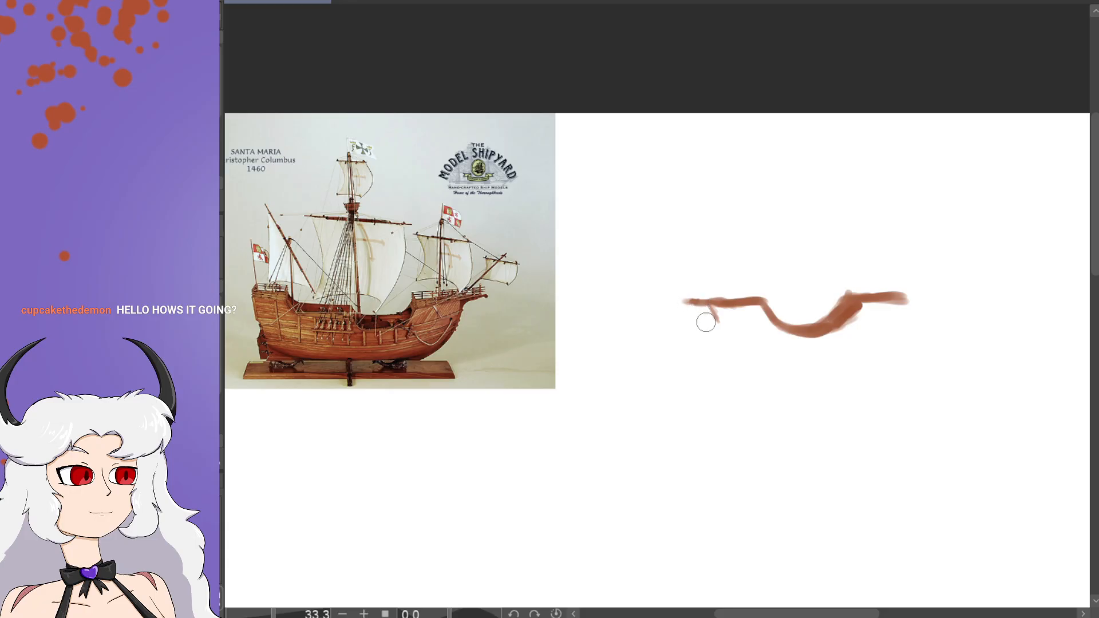
{"action": "mouse_move", "coordinate": [703, 302]}
{"action": "left_mouse_down"}
{"action": "mouse_move", "coordinate": [678, 303]}
{"action": "mouse_move", "coordinate": [717, 307]}
{"action": "mouse_move", "coordinate": [708, 312]}
{"action": "mouse_move", "coordinate": [721, 331]}
{"action": "mouse_move", "coordinate": [705, 308]}
{"action": "mouse_move", "coordinate": [747, 360]}
{"action": "left_mouse_up"}
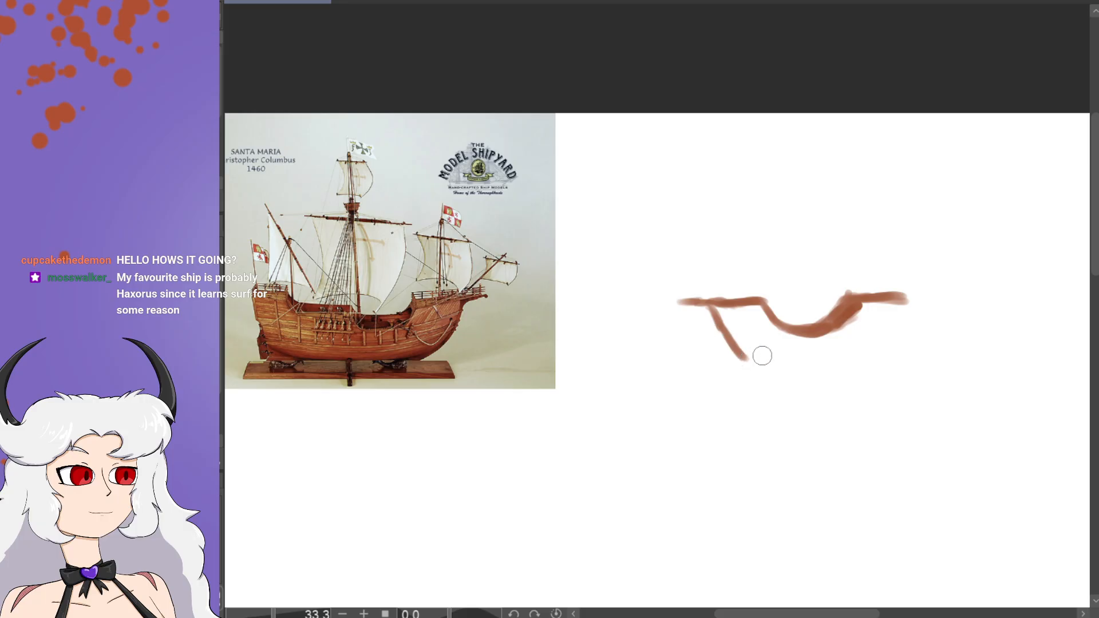
Step: Outline the rest of the ship's hull with a raised end and curved bottom, and fill it with brown brush strokes
{"action": "mouse_move", "coordinate": [892, 299]}
{"action": "left_mouse_down"}
{"action": "mouse_move", "coordinate": [926, 274]}
{"action": "mouse_move", "coordinate": [970, 275]}
{"action": "mouse_move", "coordinate": [969, 331]}
{"action": "left_mouse_up"}
{"action": "mouse_move", "coordinate": [715, 315]}
{"action": "left_mouse_down"}
{"action": "mouse_move", "coordinate": [748, 360]}
{"action": "mouse_move", "coordinate": [783, 379]}
{"action": "left_mouse_up"}
{"action": "mouse_move", "coordinate": [877, 381]}
{"action": "left_mouse_down"}
{"action": "mouse_move", "coordinate": [922, 366]}
{"action": "mouse_move", "coordinate": [968, 321]}
{"action": "left_mouse_up"}
{"action": "mouse_move", "coordinate": [712, 307]}
{"action": "left_mouse_down"}
{"action": "mouse_move", "coordinate": [752, 353]}
{"action": "mouse_move", "coordinate": [723, 309]}
{"action": "mouse_move", "coordinate": [745, 322]}
{"action": "mouse_move", "coordinate": [722, 311]}
{"action": "mouse_move", "coordinate": [746, 338]}
{"action": "mouse_move", "coordinate": [729, 310]}
{"action": "mouse_move", "coordinate": [761, 312]}
{"action": "mouse_move", "coordinate": [764, 330]}
{"action": "mouse_move", "coordinate": [746, 336]}
{"action": "mouse_move", "coordinate": [752, 358]}
{"action": "mouse_move", "coordinate": [772, 373]}
{"action": "mouse_move", "coordinate": [744, 324]}
{"action": "mouse_move", "coordinate": [789, 348]}
{"action": "mouse_move", "coordinate": [769, 320]}
{"action": "mouse_move", "coordinate": [758, 337]}
{"action": "mouse_move", "coordinate": [802, 363]}
{"action": "left_mouse_up"}
{"action": "mouse_move", "coordinate": [878, 365]}
{"action": "left_mouse_down"}
{"action": "mouse_move", "coordinate": [795, 354]}
{"action": "mouse_move", "coordinate": [770, 366]}
{"action": "left_mouse_up"}
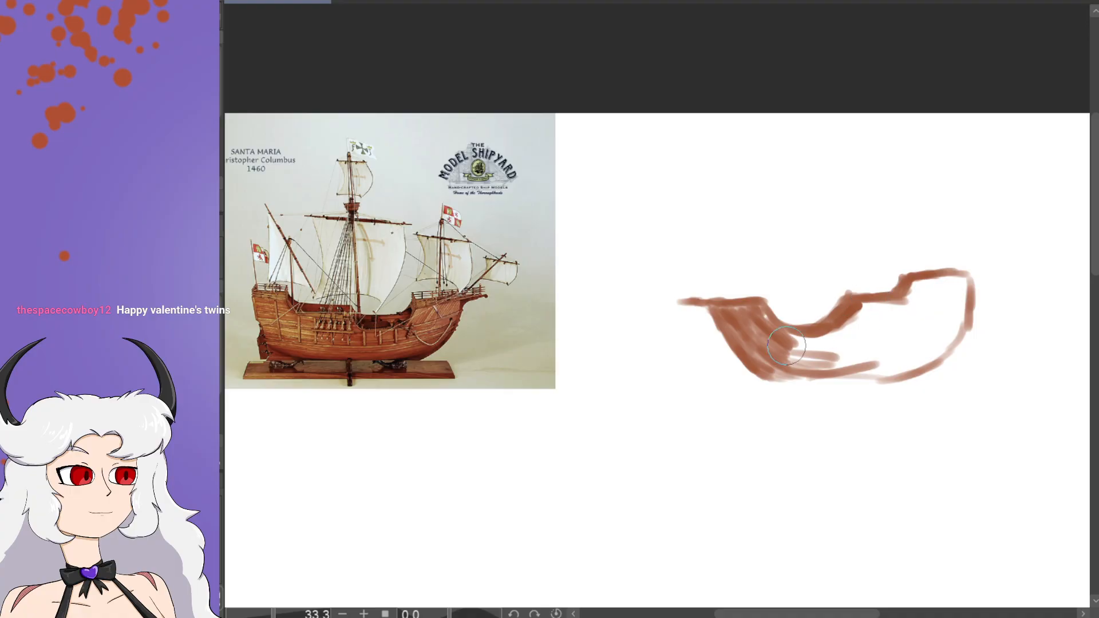
{"action": "left_click_drag", "start_coordinate": [788, 347], "coordinate": [823, 345]}
{"action": "mouse_move", "coordinate": [760, 319]}
{"action": "left_mouse_down"}
{"action": "mouse_move", "coordinate": [786, 356]}
{"action": "mouse_move", "coordinate": [841, 365]}
{"action": "mouse_move", "coordinate": [846, 354]}
{"action": "mouse_move", "coordinate": [820, 339]}
{"action": "mouse_move", "coordinate": [879, 309]}
{"action": "mouse_move", "coordinate": [809, 349]}
{"action": "mouse_move", "coordinate": [882, 371]}
{"action": "mouse_move", "coordinate": [859, 368]}
{"action": "mouse_move", "coordinate": [920, 359]}
{"action": "mouse_move", "coordinate": [857, 354]}
{"action": "mouse_move", "coordinate": [959, 335]}
{"action": "mouse_move", "coordinate": [914, 366]}
{"action": "mouse_move", "coordinate": [936, 355]}
{"action": "mouse_move", "coordinate": [962, 304]}
{"action": "mouse_move", "coordinate": [873, 338]}
{"action": "mouse_move", "coordinate": [937, 345]}
{"action": "mouse_move", "coordinate": [850, 341]}
{"action": "mouse_move", "coordinate": [896, 324]}
{"action": "mouse_move", "coordinate": [861, 306]}
{"action": "mouse_move", "coordinate": [911, 312]}
{"action": "mouse_move", "coordinate": [906, 322]}
{"action": "mouse_move", "coordinate": [848, 302]}
{"action": "mouse_move", "coordinate": [773, 320]}
{"action": "mouse_move", "coordinate": [900, 302]}
{"action": "mouse_move", "coordinate": [901, 283]}
{"action": "mouse_move", "coordinate": [961, 280]}
{"action": "mouse_move", "coordinate": [947, 321]}
{"action": "mouse_move", "coordinate": [910, 319]}
{"action": "mouse_move", "coordinate": [926, 291]}
{"action": "mouse_move", "coordinate": [927, 326]}
{"action": "mouse_move", "coordinate": [941, 305]}
{"action": "mouse_move", "coordinate": [910, 310]}
{"action": "left_mouse_up"}
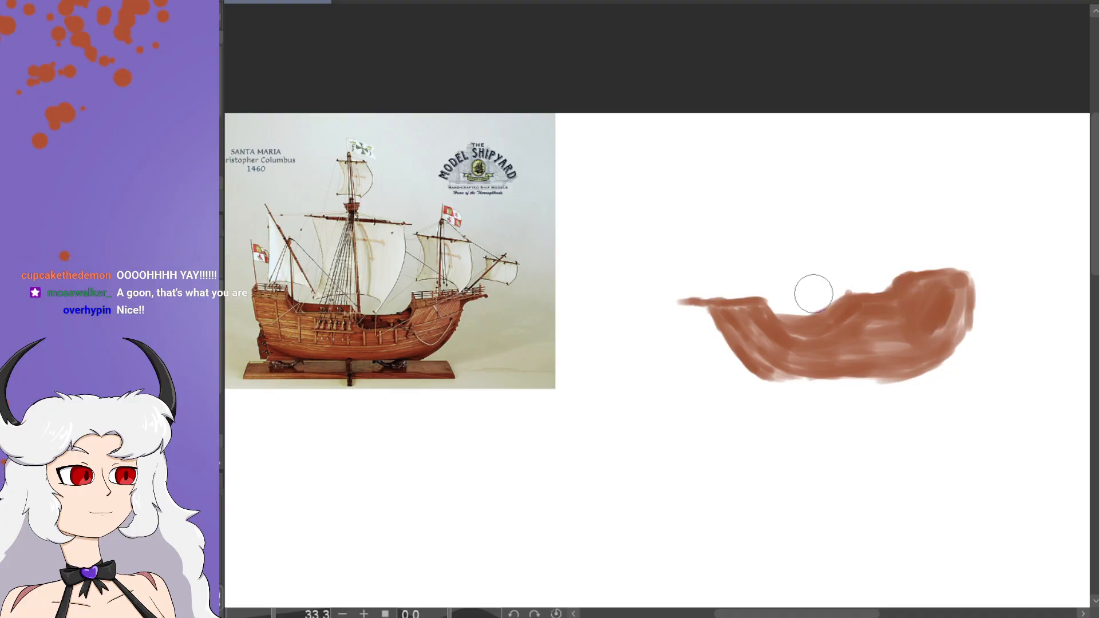
Step: Paint a thin vertical main mast rising from the middle of the deck, with a horizontal yard and a crow's nest
{"action": "left_click_drag", "start_coordinate": [838, 246], "coordinate": [835, 179]}
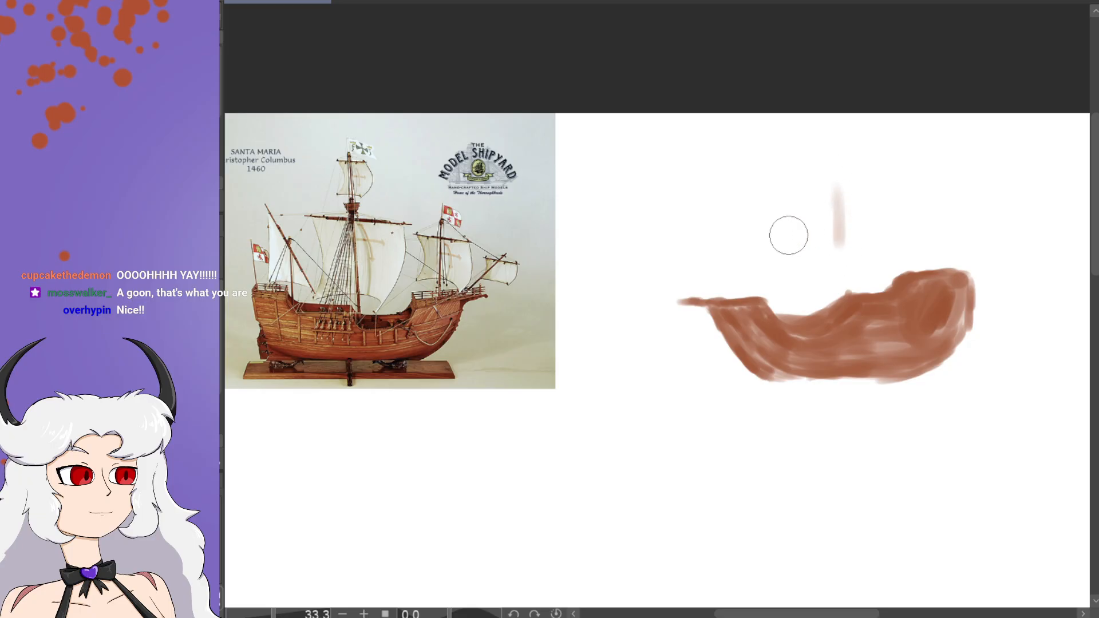
{"action": "key", "text": "ctrl+z"}
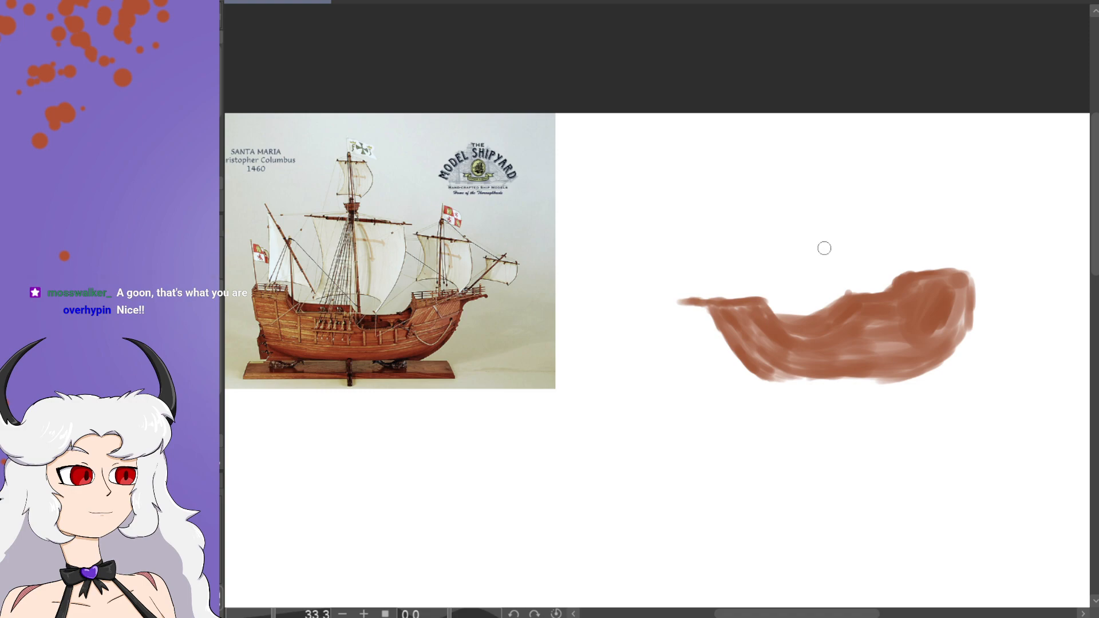
{"action": "left_click_drag", "start_coordinate": [846, 276], "coordinate": [848, 299]}
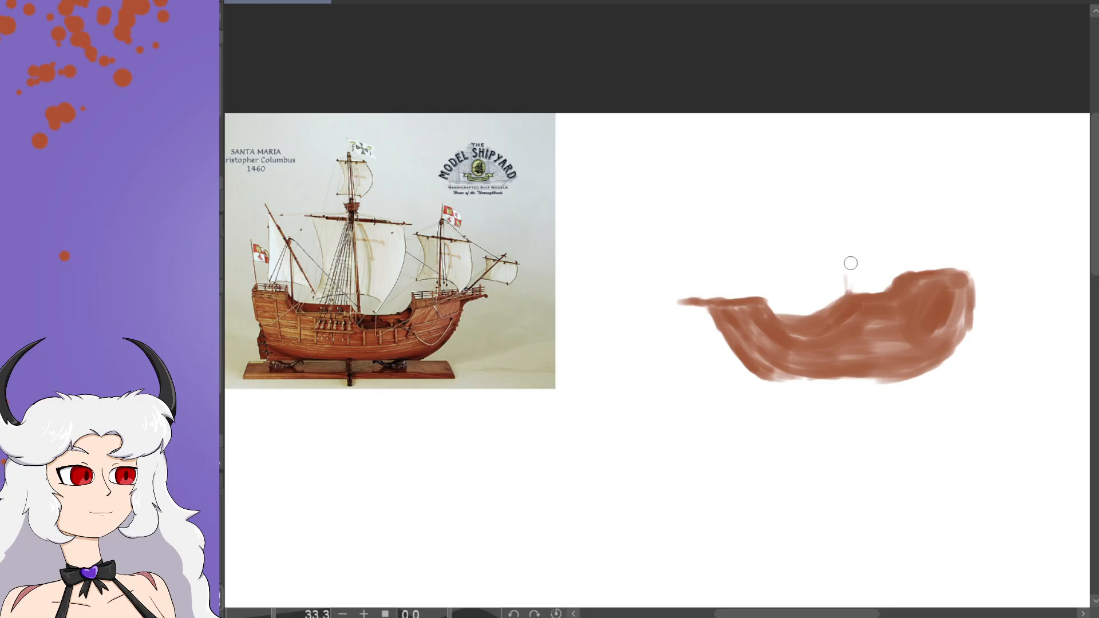
{"action": "left_click_drag", "start_coordinate": [847, 197], "coordinate": [847, 298]}
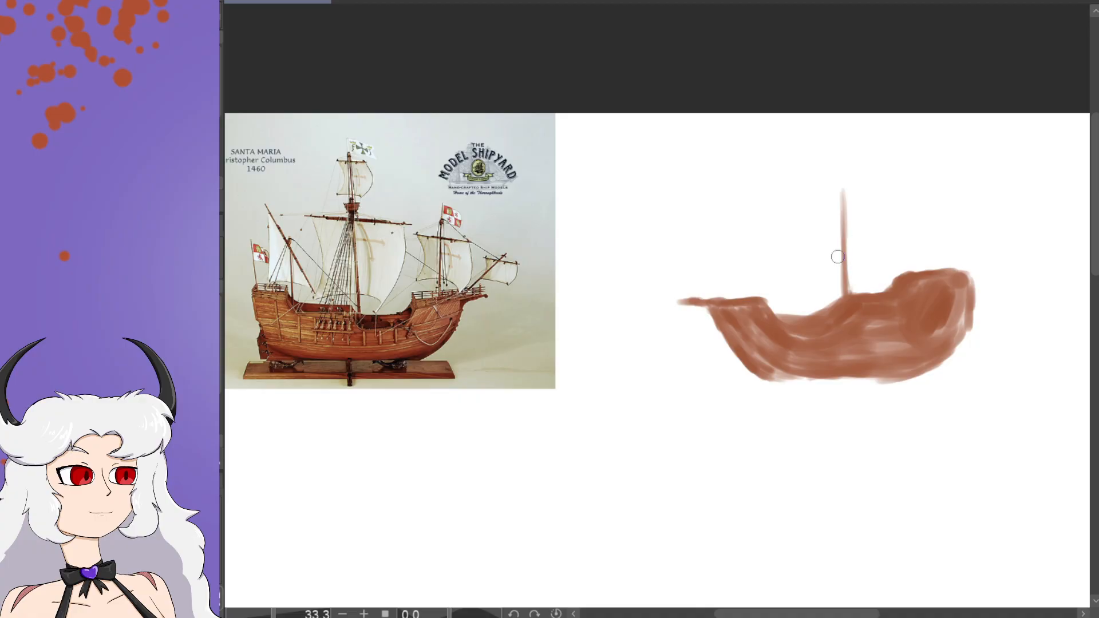
{"action": "left_click_drag", "start_coordinate": [843, 197], "coordinate": [842, 149]}
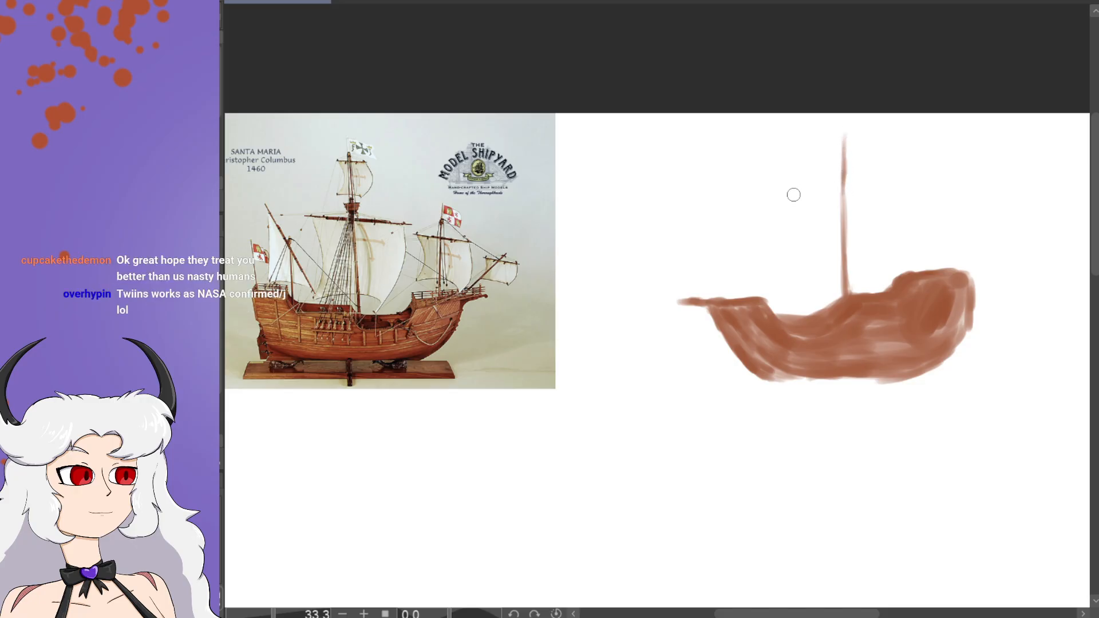
{"action": "left_click_drag", "start_coordinate": [795, 191], "coordinate": [898, 190]}
{"action": "mouse_move", "coordinate": [837, 176]}
{"action": "left_mouse_down"}
{"action": "mouse_move", "coordinate": [852, 166]}
{"action": "mouse_move", "coordinate": [850, 180]}
{"action": "mouse_move", "coordinate": [845, 124]}
{"action": "mouse_move", "coordinate": [844, 134]}
{"action": "left_mouse_up"}
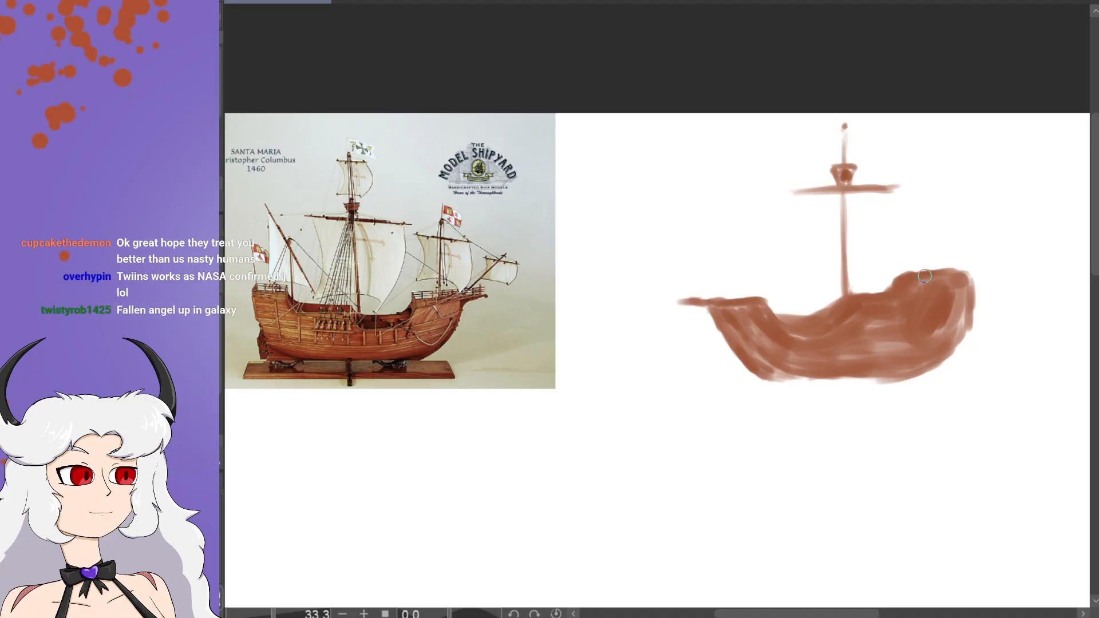
Step: Paint the smaller foremast and angled bowsprit on the raised end, and a slanted-yard mast on the lower deck
{"action": "mouse_move", "coordinate": [936, 266]}
{"action": "left_mouse_down"}
{"action": "mouse_move", "coordinate": [939, 213]}
{"action": "mouse_move", "coordinate": [938, 257]}
{"action": "left_mouse_up"}
{"action": "mouse_move", "coordinate": [934, 206]}
{"action": "left_mouse_down"}
{"action": "mouse_move", "coordinate": [937, 244]}
{"action": "mouse_move", "coordinate": [920, 197]}
{"action": "mouse_move", "coordinate": [949, 191]}
{"action": "mouse_move", "coordinate": [914, 200]}
{"action": "mouse_move", "coordinate": [963, 198]}
{"action": "left_mouse_up"}
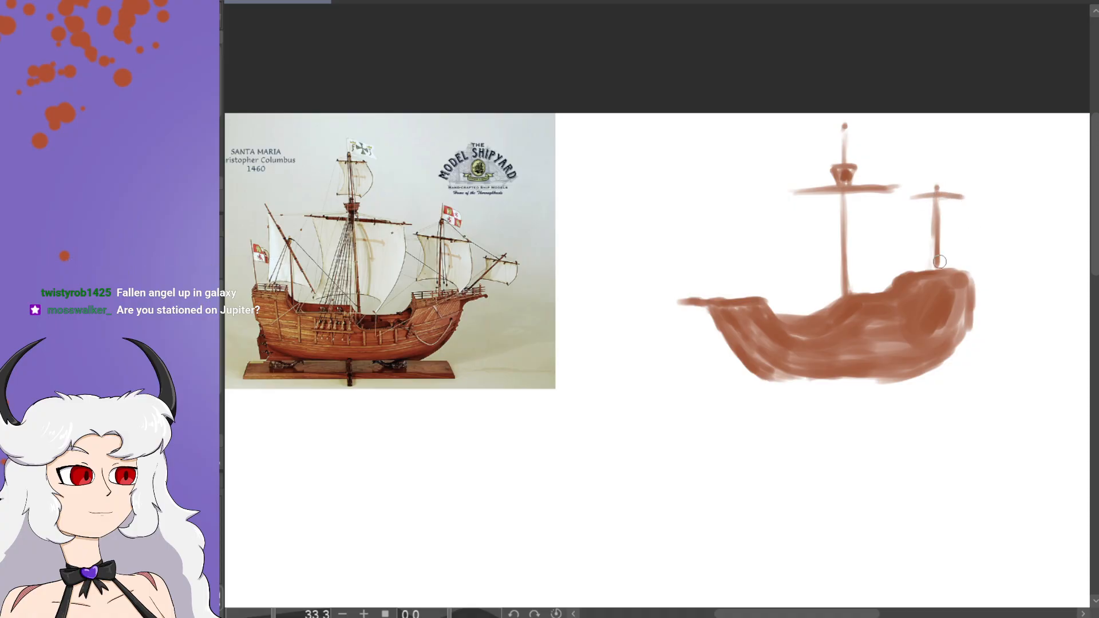
{"action": "mouse_move", "coordinate": [951, 276]}
{"action": "left_mouse_down"}
{"action": "mouse_move", "coordinate": [971, 266]}
{"action": "mouse_move", "coordinate": [986, 274]}
{"action": "left_mouse_up"}
{"action": "mouse_move", "coordinate": [972, 278]}
{"action": "left_mouse_down"}
{"action": "mouse_move", "coordinate": [996, 275]}
{"action": "mouse_move", "coordinate": [1010, 228]}
{"action": "mouse_move", "coordinate": [954, 278]}
{"action": "left_mouse_up"}
{"action": "left_click_drag", "start_coordinate": [977, 238], "coordinate": [1025, 235]}
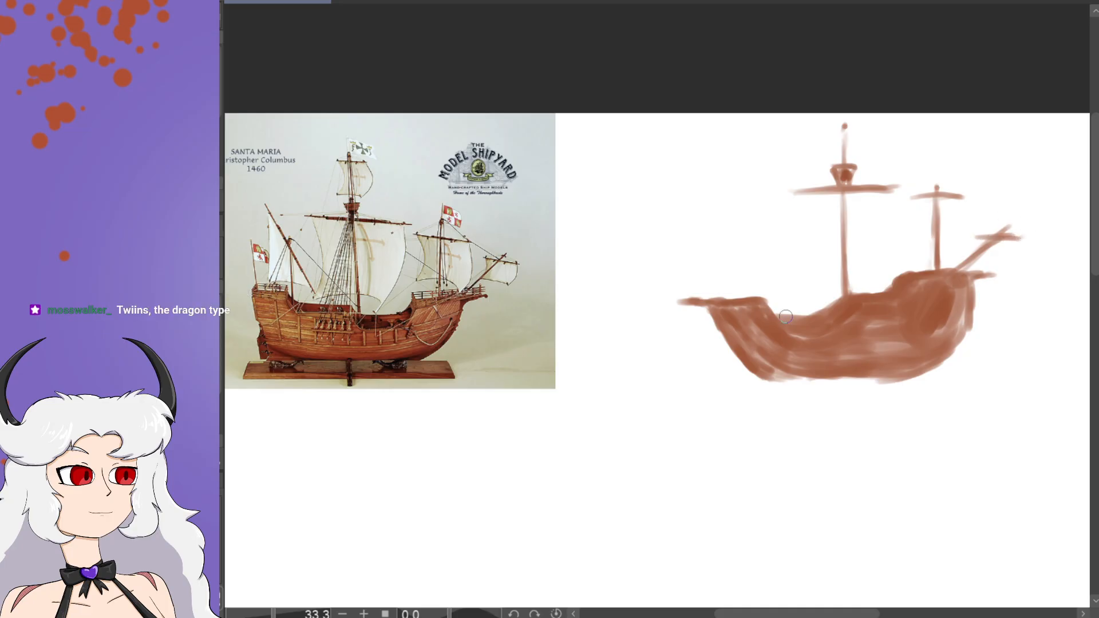
{"action": "mouse_move", "coordinate": [782, 316]}
{"action": "left_mouse_down"}
{"action": "mouse_move", "coordinate": [781, 264]}
{"action": "mouse_move", "coordinate": [753, 208]}
{"action": "mouse_move", "coordinate": [799, 274]}
{"action": "mouse_move", "coordinate": [741, 190]}
{"action": "mouse_move", "coordinate": [806, 286]}
{"action": "left_mouse_up"}
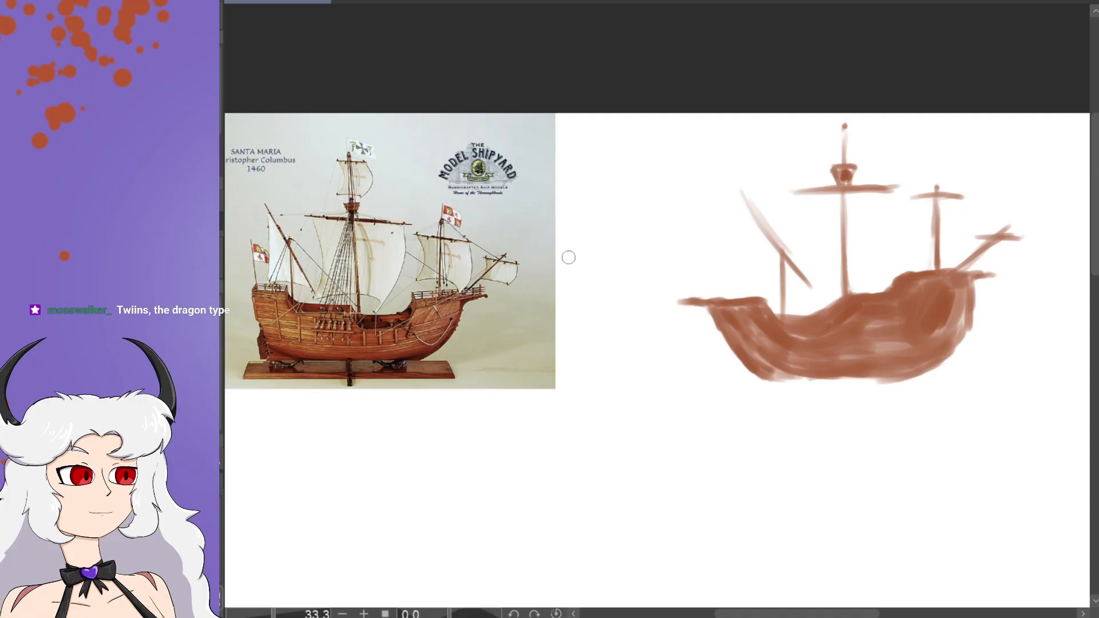
Step: Lasso the slanted-yard mast, move it to the empty area below the hull's raised end, and deselect it
{"action": "mouse_move", "coordinate": [784, 294]}
{"action": "left_mouse_down"}
{"action": "mouse_move", "coordinate": [806, 244]}
{"action": "mouse_move", "coordinate": [746, 178]}
{"action": "mouse_move", "coordinate": [781, 307]}
{"action": "left_mouse_up"}
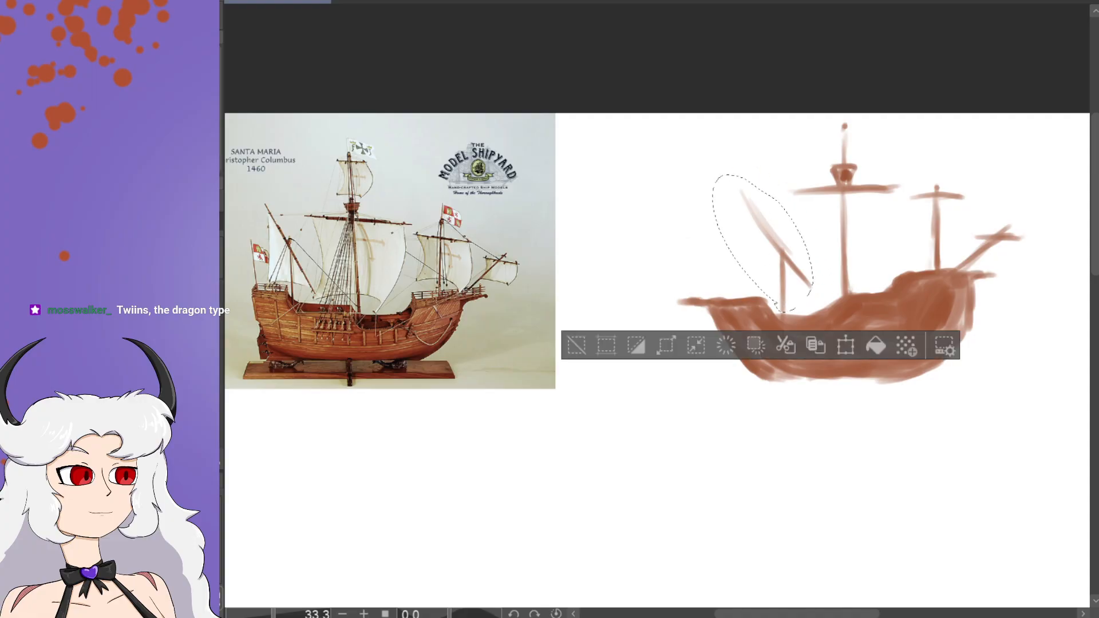
{"action": "left_click_drag", "start_coordinate": [782, 254], "coordinate": [1002, 462]}
{"action": "left_click", "coordinate": [738, 561]}
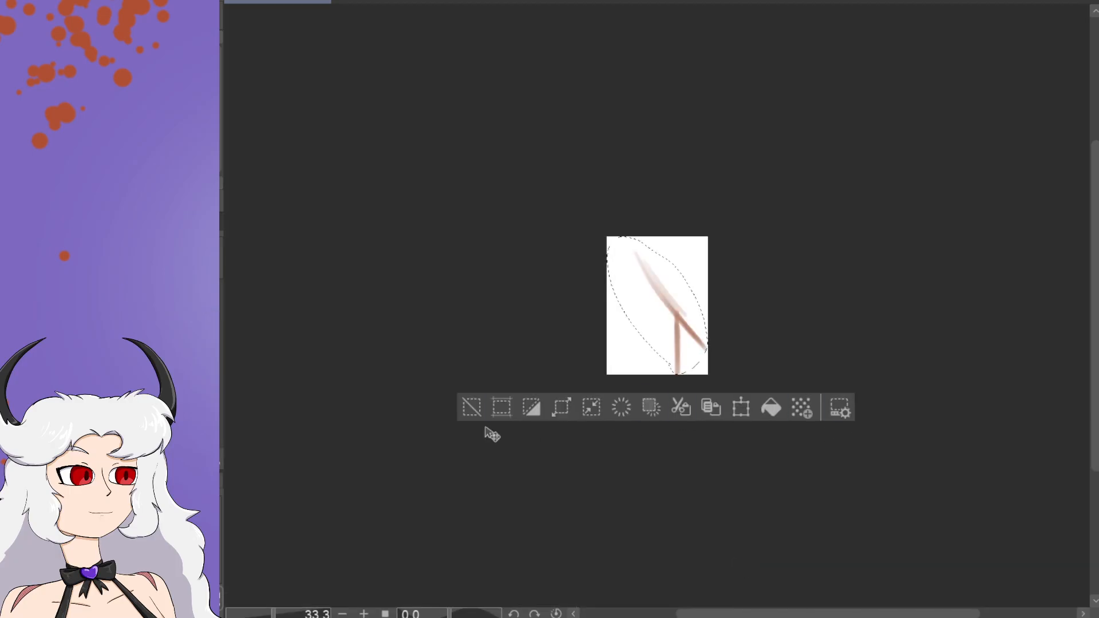
{"action": "key", "text": "ctrl+z"}
{"action": "left_click_drag", "start_coordinate": [1093, 332], "coordinate": [1097, 239]}
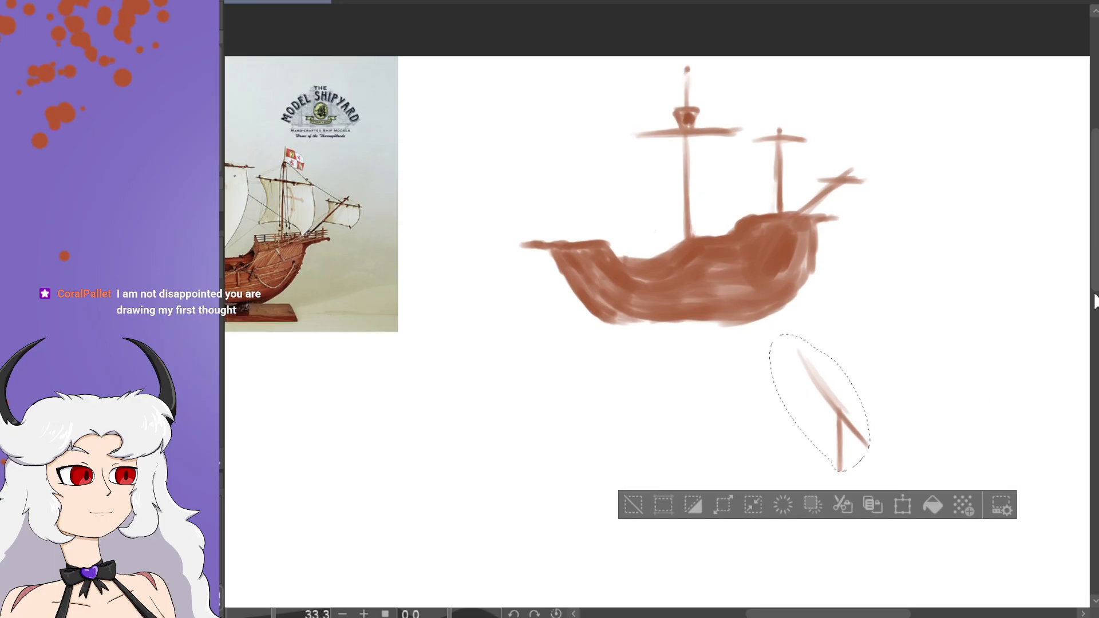
{"action": "left_click", "coordinate": [634, 505]}
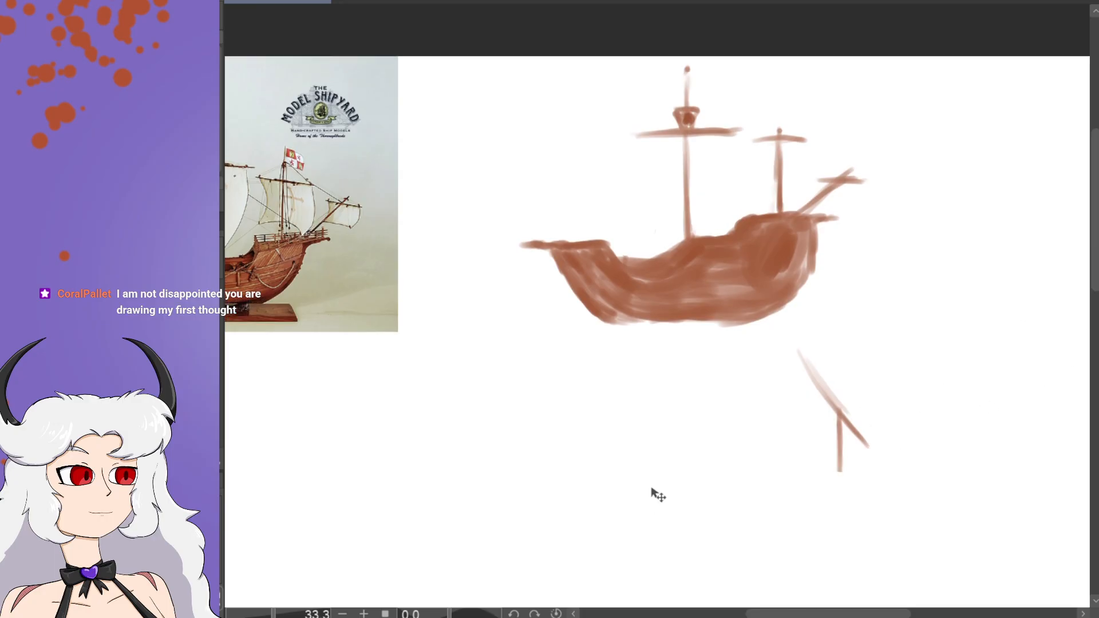
Step: Lasso the slanted-yard mast below the hull and flip it horizontally
{"action": "mouse_move", "coordinate": [822, 490]}
{"action": "left_mouse_down"}
{"action": "mouse_move", "coordinate": [866, 336]}
{"action": "mouse_move", "coordinate": [811, 505]}
{"action": "left_mouse_up"}
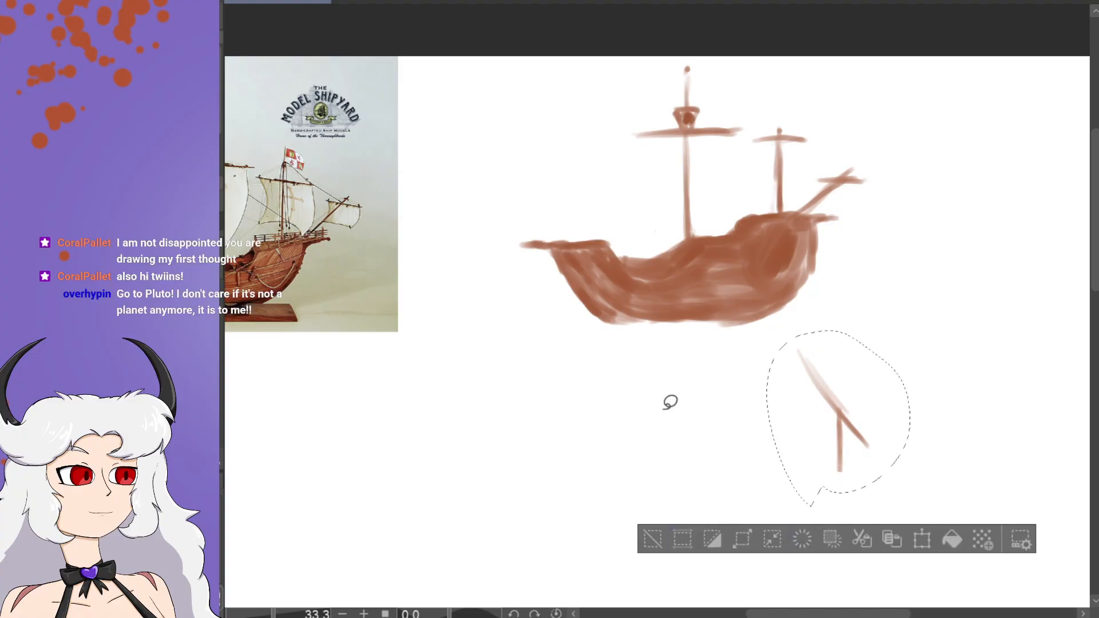
{"action": "key", "text": "ctrl+t"}
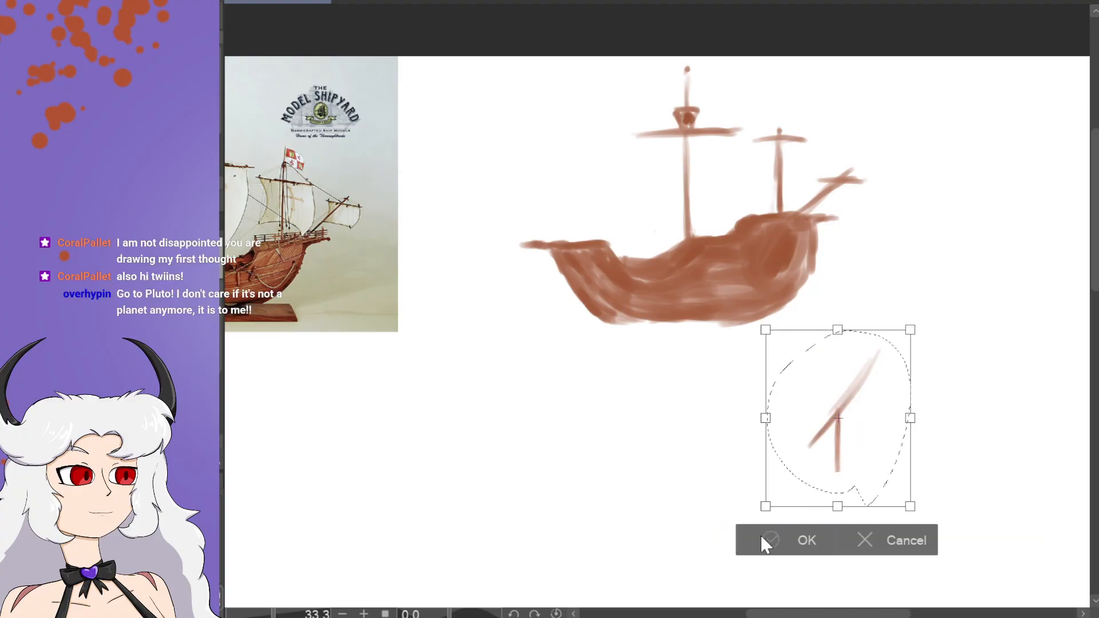
{"action": "left_click", "coordinate": [768, 528]}
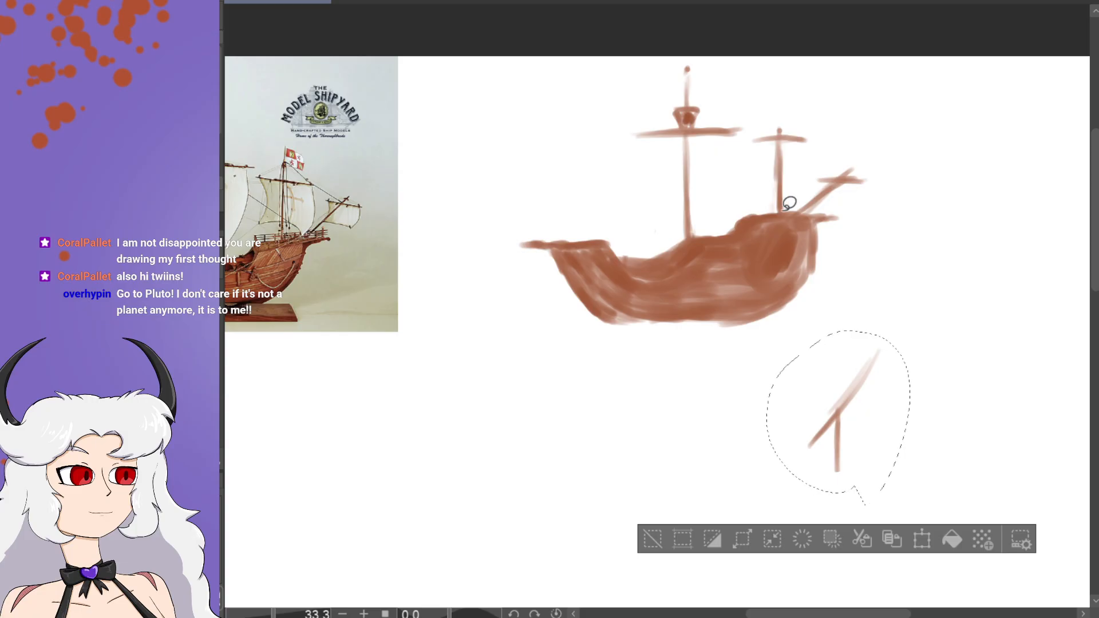
Step: Lasso the foremast and bowsprit, move them above the hull's low left end, and flip them horizontally
{"action": "mouse_move", "coordinate": [773, 210]}
{"action": "left_mouse_down"}
{"action": "mouse_move", "coordinate": [866, 198]}
{"action": "mouse_move", "coordinate": [841, 113]}
{"action": "mouse_move", "coordinate": [754, 113]}
{"action": "mouse_move", "coordinate": [770, 207]}
{"action": "left_mouse_up"}
{"action": "left_click_drag", "start_coordinate": [872, 613], "coordinate": [844, 614]}
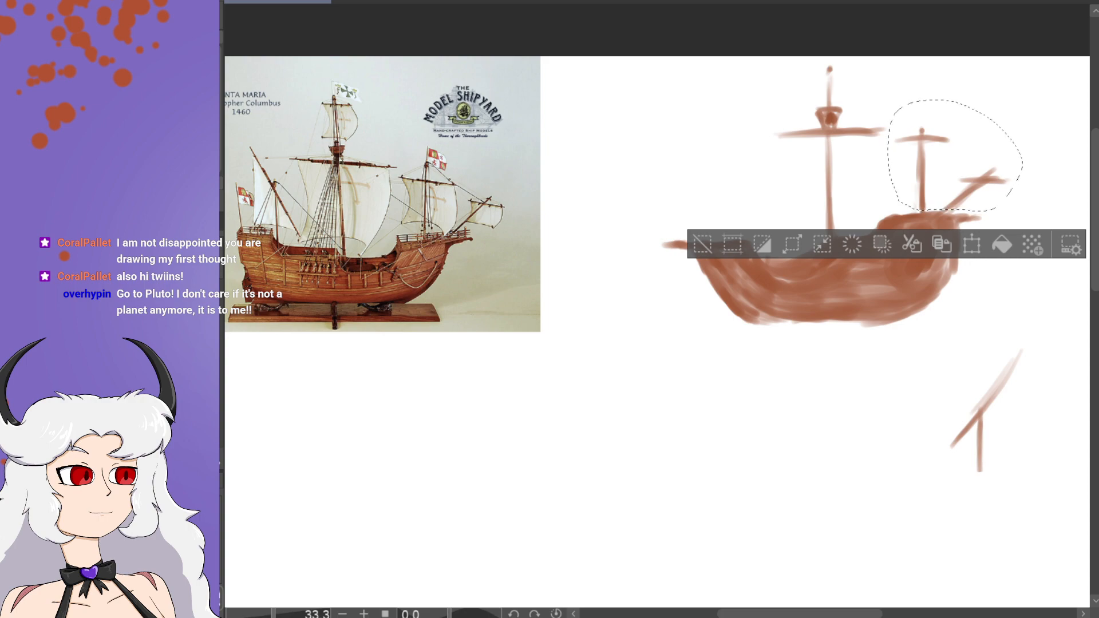
{"action": "left_click_drag", "start_coordinate": [939, 177], "coordinate": [672, 172]}
{"action": "key", "text": "ctrl+t"}
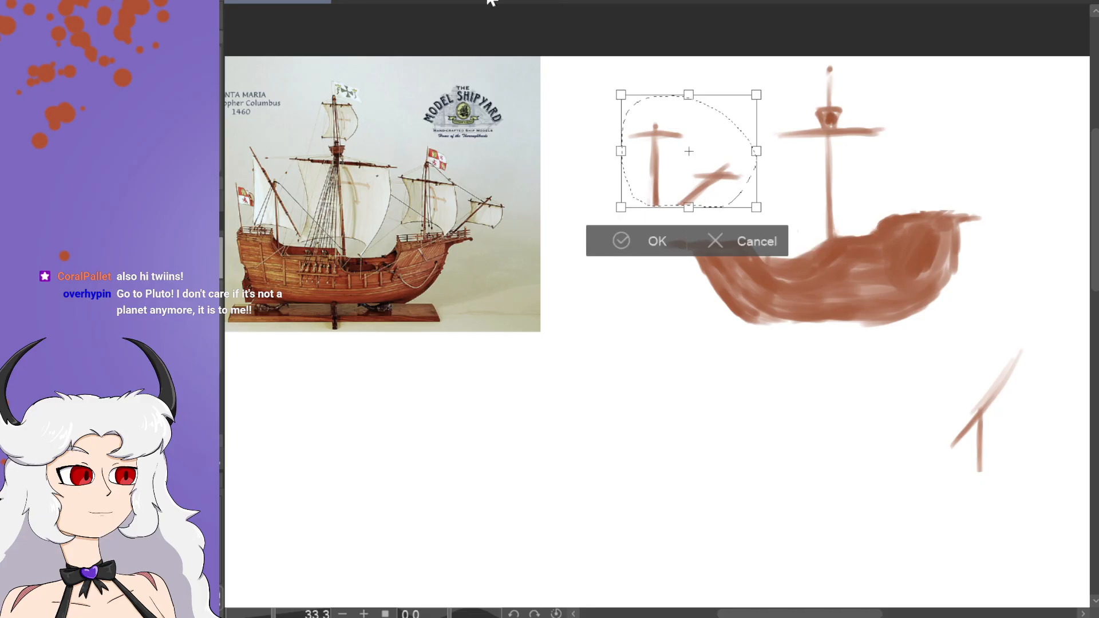
{"action": "key", "text": "h"}
{"action": "left_click", "coordinate": [620, 242]}
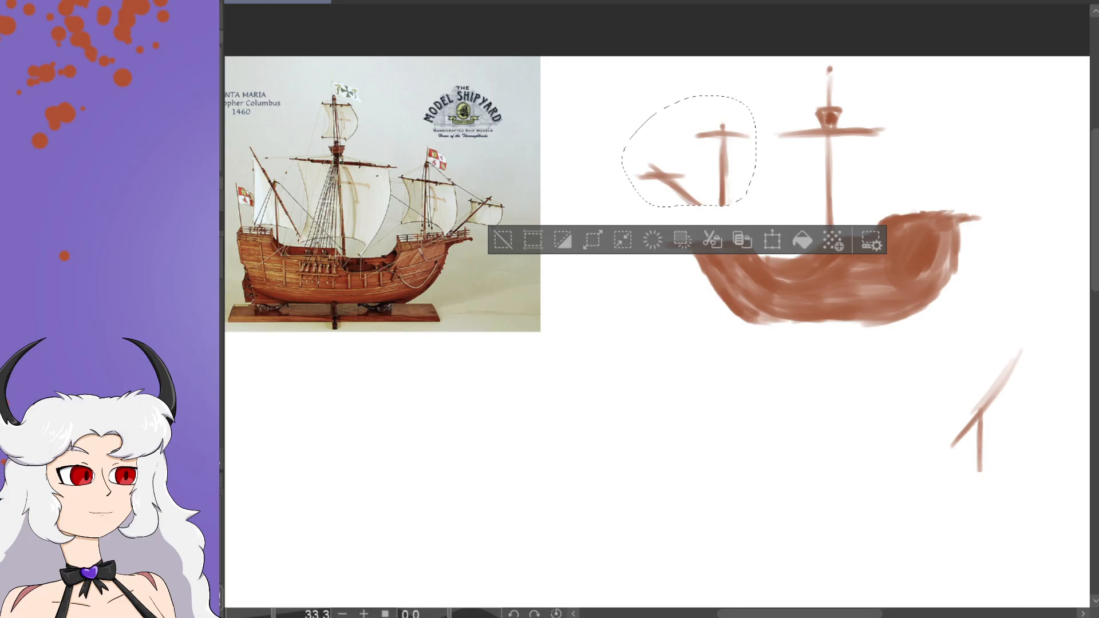
Step: Seat the foremast and bowsprit on the low bow deck, and lasso the slanted-yard mast and move it onto the raised stern, clearing both selections
{"action": "mouse_move", "coordinate": [753, 189]}
{"action": "left_mouse_down"}
{"action": "mouse_move", "coordinate": [732, 178]}
{"action": "mouse_move", "coordinate": [744, 209]}
{"action": "left_mouse_up"}
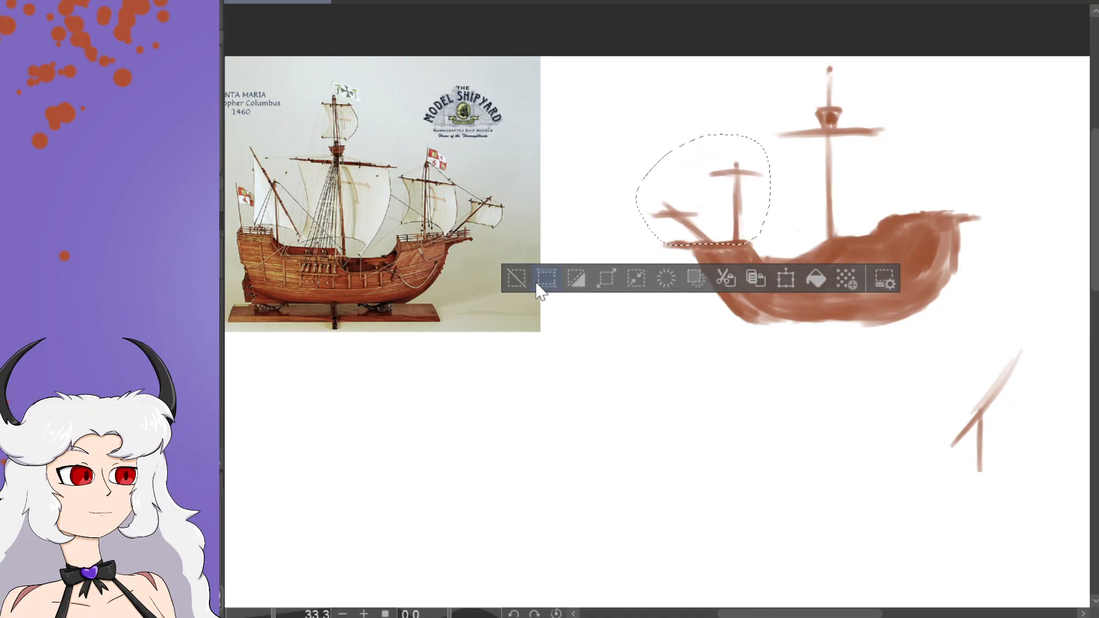
{"action": "left_click", "coordinate": [517, 278]}
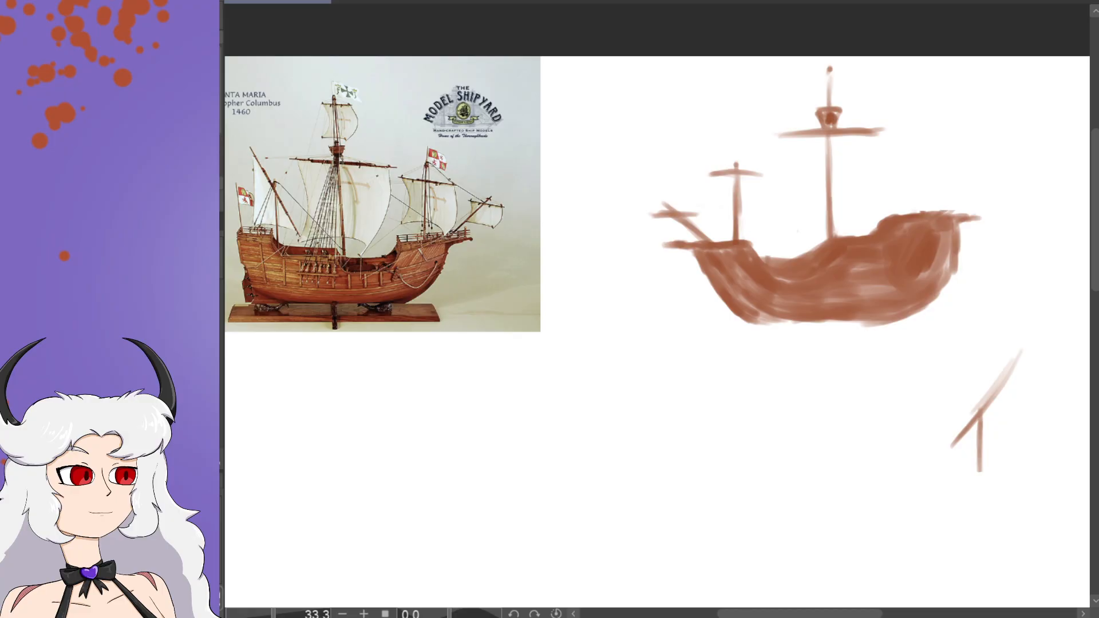
{"action": "mouse_move", "coordinate": [995, 467]}
{"action": "left_mouse_down"}
{"action": "mouse_move", "coordinate": [1050, 324]}
{"action": "mouse_move", "coordinate": [979, 482]}
{"action": "left_mouse_up"}
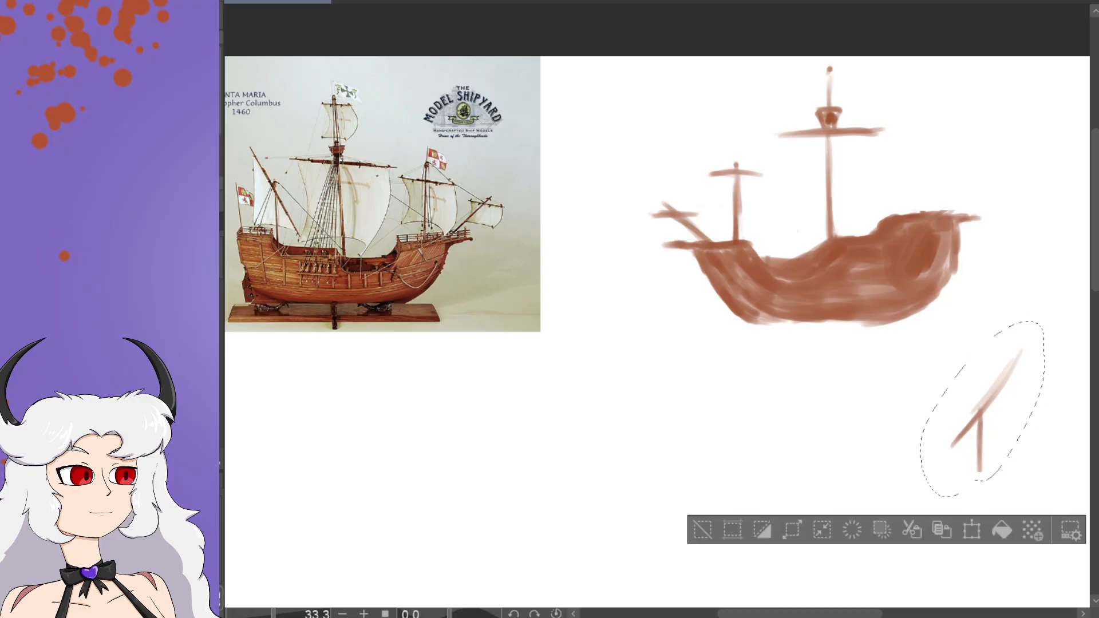
{"action": "mouse_move", "coordinate": [968, 424]}
{"action": "left_mouse_down"}
{"action": "mouse_move", "coordinate": [964, 197]}
{"action": "mouse_move", "coordinate": [922, 164]}
{"action": "left_mouse_up"}
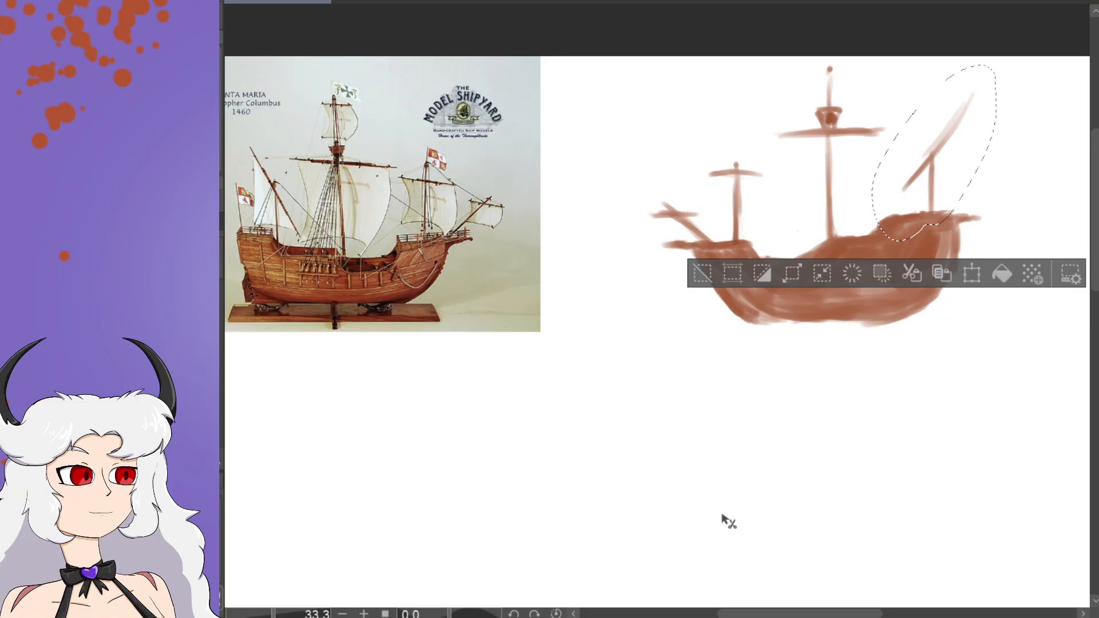
{"action": "left_click", "coordinate": [701, 274]}
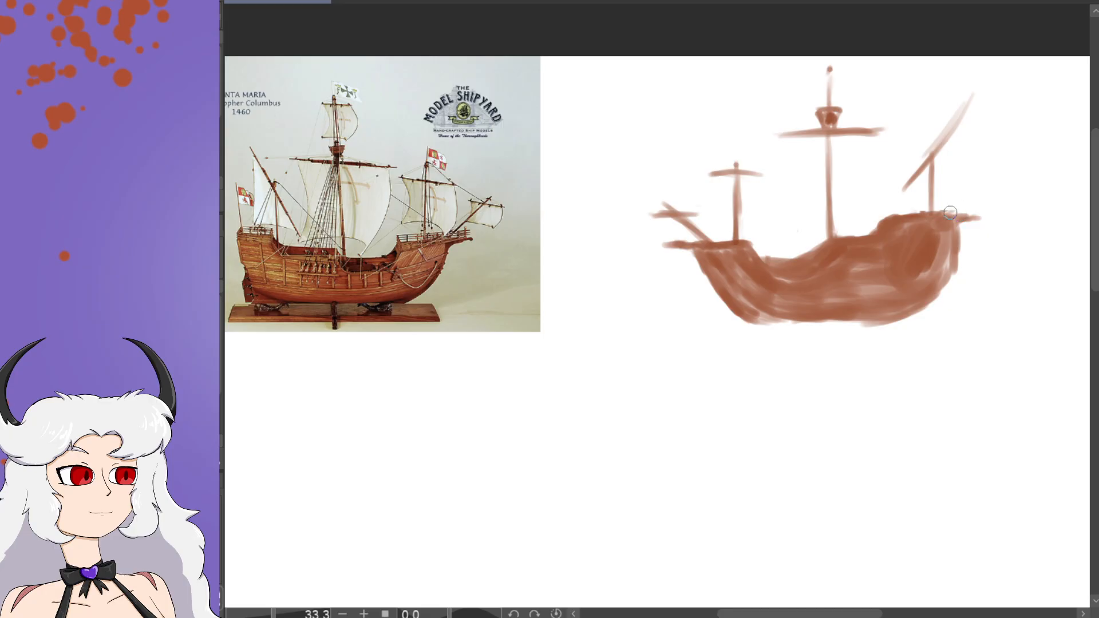
Step: Paint a short upright post behind the slanted-yard mast at the stern end and extend it down the hull's edge
{"action": "mouse_move", "coordinate": [950, 193]}
{"action": "left_mouse_down"}
{"action": "mouse_move", "coordinate": [954, 214]}
{"action": "mouse_move", "coordinate": [955, 184]}
{"action": "mouse_move", "coordinate": [954, 220]}
{"action": "left_mouse_up"}
{"action": "left_click_drag", "start_coordinate": [820, 614], "coordinate": [830, 615]}
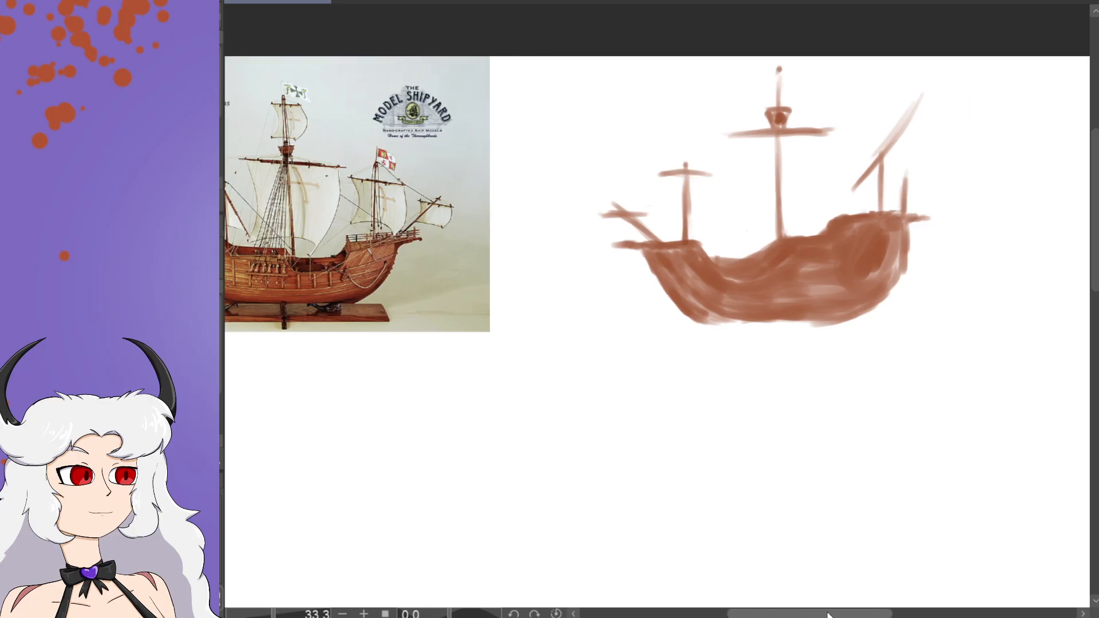
{"action": "left_click_drag", "start_coordinate": [1094, 283], "coordinate": [1094, 255]}
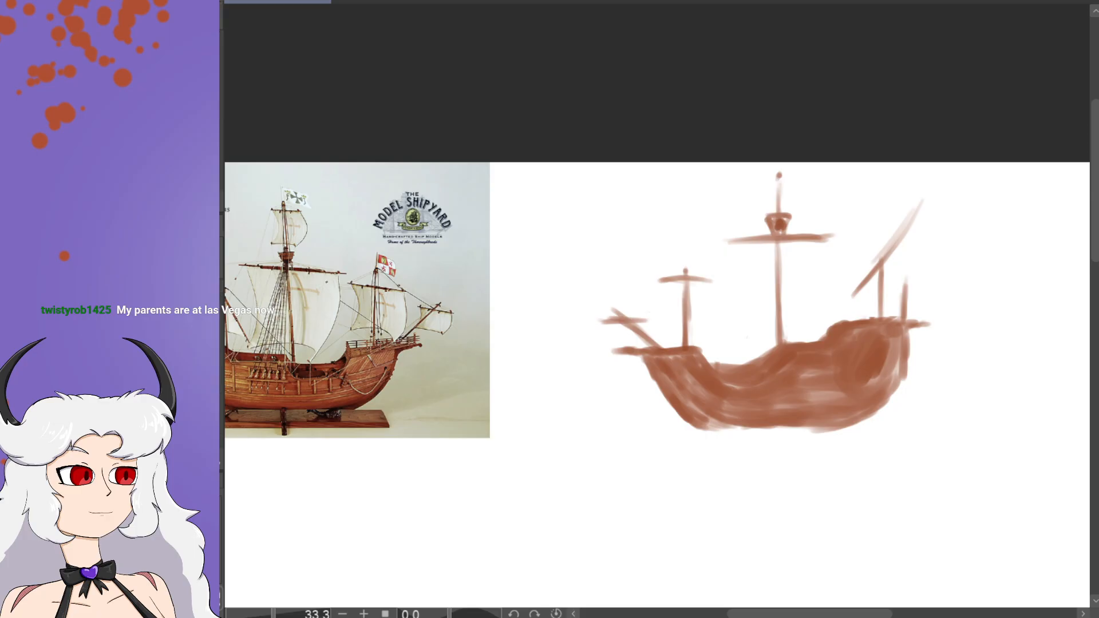
Step: Sample a golden-brown from the reference ship and paint it across the hull's side and the lower main mast
{"action": "left_click", "coordinate": [250, 373], "text": "alt"}
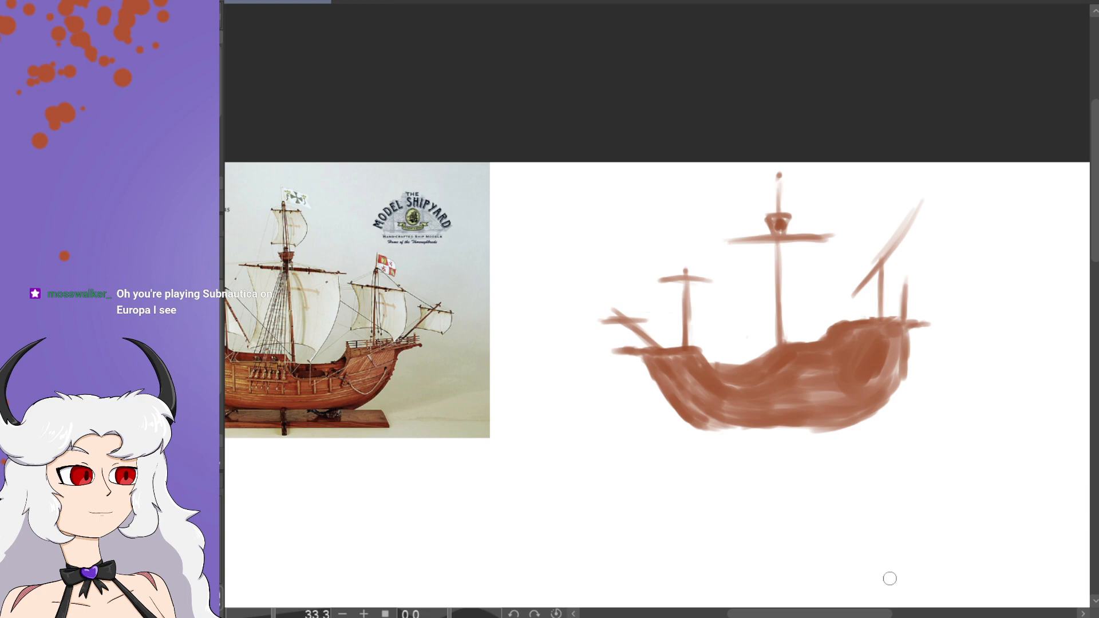
{"action": "mouse_move", "coordinate": [883, 613]}
{"action": "left_mouse_down"}
{"action": "mouse_move", "coordinate": [864, 613]}
{"action": "mouse_move", "coordinate": [869, 602]}
{"action": "mouse_move", "coordinate": [809, 608]}
{"action": "left_mouse_up"}
{"action": "scroll", "coordinate": [916, 349], "scroll_direction": "up", "scroll_amount": 1}
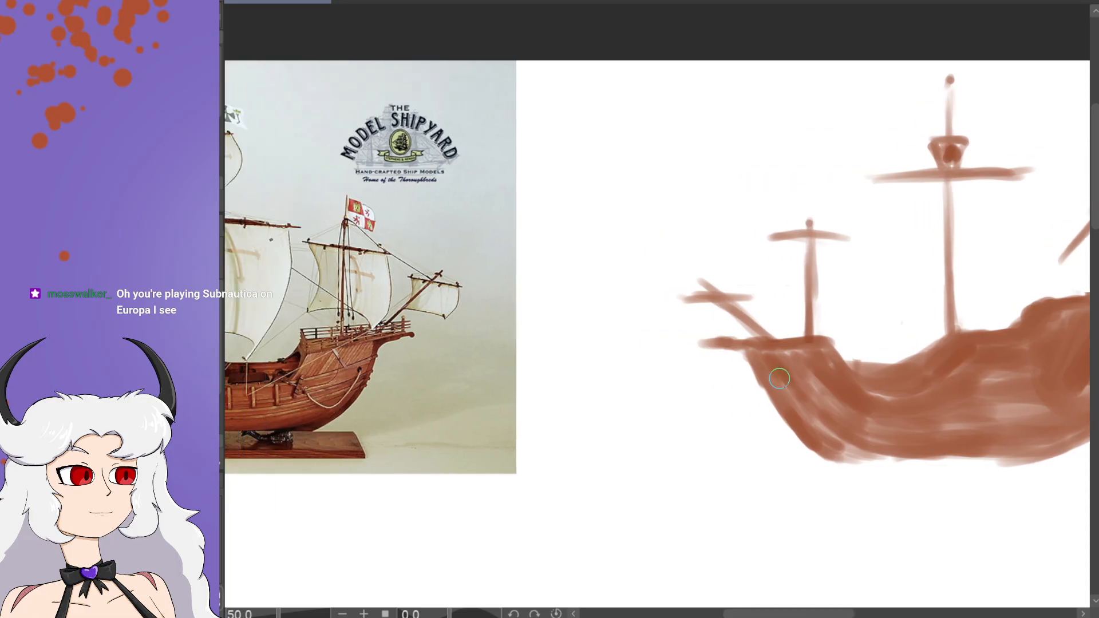
{"action": "mouse_move", "coordinate": [770, 359]}
{"action": "left_mouse_down"}
{"action": "mouse_move", "coordinate": [786, 377]}
{"action": "mouse_move", "coordinate": [788, 356]}
{"action": "mouse_move", "coordinate": [801, 379]}
{"action": "mouse_move", "coordinate": [809, 360]}
{"action": "mouse_move", "coordinate": [827, 381]}
{"action": "mouse_move", "coordinate": [824, 355]}
{"action": "mouse_move", "coordinate": [813, 378]}
{"action": "mouse_move", "coordinate": [783, 385]}
{"action": "mouse_move", "coordinate": [768, 350]}
{"action": "mouse_move", "coordinate": [803, 401]}
{"action": "mouse_move", "coordinate": [830, 407]}
{"action": "mouse_move", "coordinate": [824, 384]}
{"action": "mouse_move", "coordinate": [799, 375]}
{"action": "mouse_move", "coordinate": [841, 410]}
{"action": "mouse_move", "coordinate": [856, 395]}
{"action": "mouse_move", "coordinate": [870, 427]}
{"action": "mouse_move", "coordinate": [976, 413]}
{"action": "mouse_move", "coordinate": [841, 417]}
{"action": "mouse_move", "coordinate": [956, 424]}
{"action": "mouse_move", "coordinate": [870, 427]}
{"action": "left_mouse_up"}
{"action": "left_click_drag", "start_coordinate": [819, 615], "coordinate": [855, 616]}
{"action": "left_click_drag", "start_coordinate": [743, 421], "coordinate": [801, 416]}
{"action": "mouse_move", "coordinate": [843, 616]}
{"action": "left_mouse_down"}
{"action": "mouse_move", "coordinate": [806, 616]}
{"action": "mouse_move", "coordinate": [874, 615]}
{"action": "left_mouse_up"}
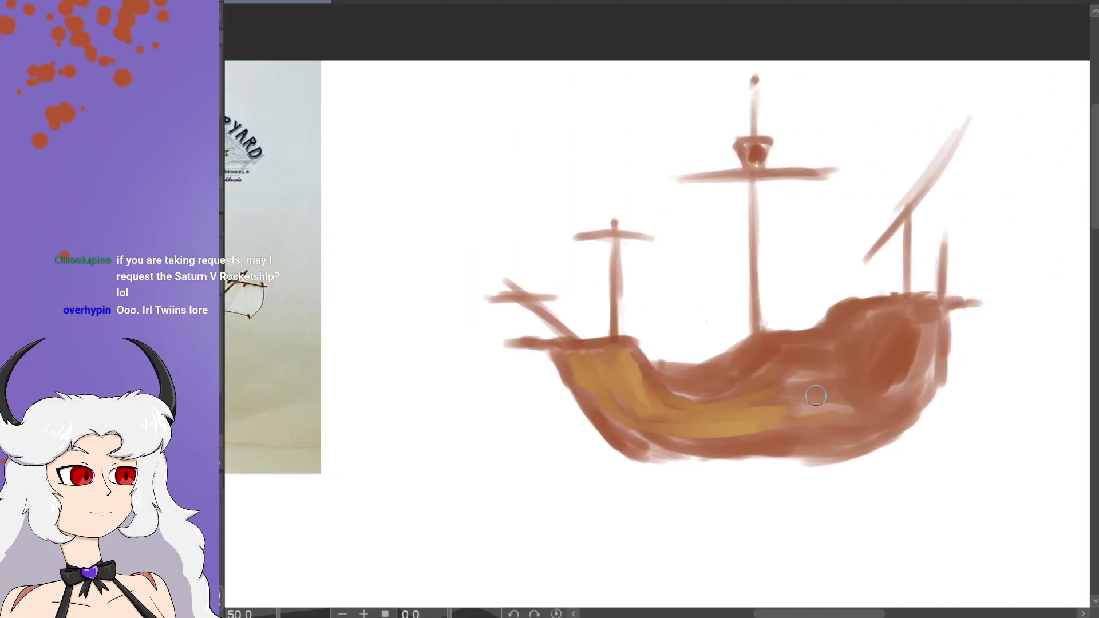
{"action": "mouse_move", "coordinate": [774, 392]}
{"action": "left_mouse_down"}
{"action": "mouse_move", "coordinate": [775, 370]}
{"action": "mouse_move", "coordinate": [793, 360]}
{"action": "mouse_move", "coordinate": [772, 343]}
{"action": "mouse_move", "coordinate": [831, 367]}
{"action": "mouse_move", "coordinate": [789, 390]}
{"action": "mouse_move", "coordinate": [803, 368]}
{"action": "mouse_move", "coordinate": [791, 371]}
{"action": "mouse_move", "coordinate": [790, 406]}
{"action": "mouse_move", "coordinate": [843, 356]}
{"action": "mouse_move", "coordinate": [847, 381]}
{"action": "mouse_move", "coordinate": [872, 320]}
{"action": "mouse_move", "coordinate": [886, 327]}
{"action": "mouse_move", "coordinate": [889, 371]}
{"action": "mouse_move", "coordinate": [904, 388]}
{"action": "mouse_move", "coordinate": [916, 340]}
{"action": "mouse_move", "coordinate": [858, 335]}
{"action": "left_mouse_up"}
{"action": "mouse_move", "coordinate": [796, 374]}
{"action": "left_mouse_down"}
{"action": "mouse_move", "coordinate": [843, 354]}
{"action": "mouse_move", "coordinate": [867, 330]}
{"action": "mouse_move", "coordinate": [913, 317]}
{"action": "left_mouse_up"}
{"action": "mouse_move", "coordinate": [840, 370]}
{"action": "left_mouse_down"}
{"action": "mouse_move", "coordinate": [807, 412]}
{"action": "mouse_move", "coordinate": [824, 424]}
{"action": "mouse_move", "coordinate": [838, 413]}
{"action": "mouse_move", "coordinate": [880, 414]}
{"action": "mouse_move", "coordinate": [877, 377]}
{"action": "mouse_move", "coordinate": [904, 395]}
{"action": "mouse_move", "coordinate": [863, 375]}
{"action": "left_mouse_up"}
{"action": "mouse_move", "coordinate": [753, 186]}
{"action": "left_mouse_down"}
{"action": "mouse_move", "coordinate": [755, 325]}
{"action": "mouse_move", "coordinate": [751, 171]}
{"action": "left_mouse_up"}
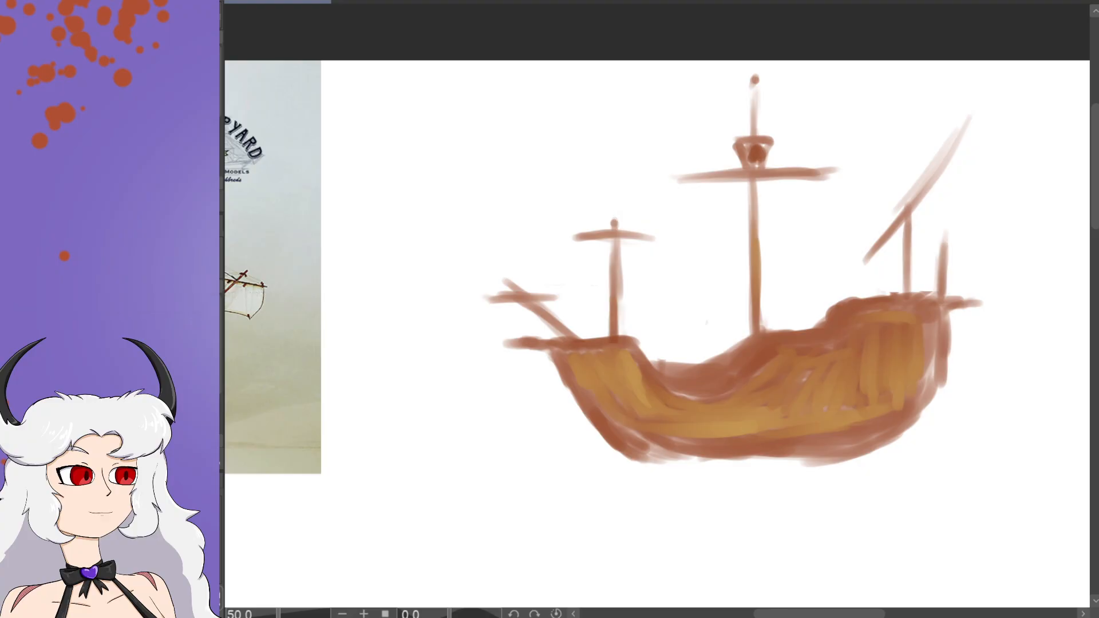
Step: Handwrite the note "Saturn V Raket" in black in the empty area below the reference photo
{"action": "mouse_move", "coordinate": [284, 503]}
{"action": "left_mouse_down"}
{"action": "mouse_move", "coordinate": [277, 530]}
{"action": "mouse_move", "coordinate": [314, 532]}
{"action": "left_mouse_up"}
{"action": "left_click_drag", "start_coordinate": [305, 522], "coordinate": [318, 521]}
{"action": "left_click_drag", "start_coordinate": [324, 522], "coordinate": [363, 532]}
{"action": "mouse_move", "coordinate": [370, 529]}
{"action": "left_mouse_down"}
{"action": "mouse_move", "coordinate": [374, 537]}
{"action": "mouse_move", "coordinate": [381, 499]}
{"action": "mouse_move", "coordinate": [399, 535]}
{"action": "left_mouse_up"}
{"action": "left_click_drag", "start_coordinate": [398, 505], "coordinate": [426, 534]}
{"action": "left_click_drag", "start_coordinate": [429, 504], "coordinate": [436, 532]}
{"action": "left_click_drag", "start_coordinate": [438, 521], "coordinate": [452, 530]}
{"action": "left_click_drag", "start_coordinate": [450, 521], "coordinate": [462, 522]}
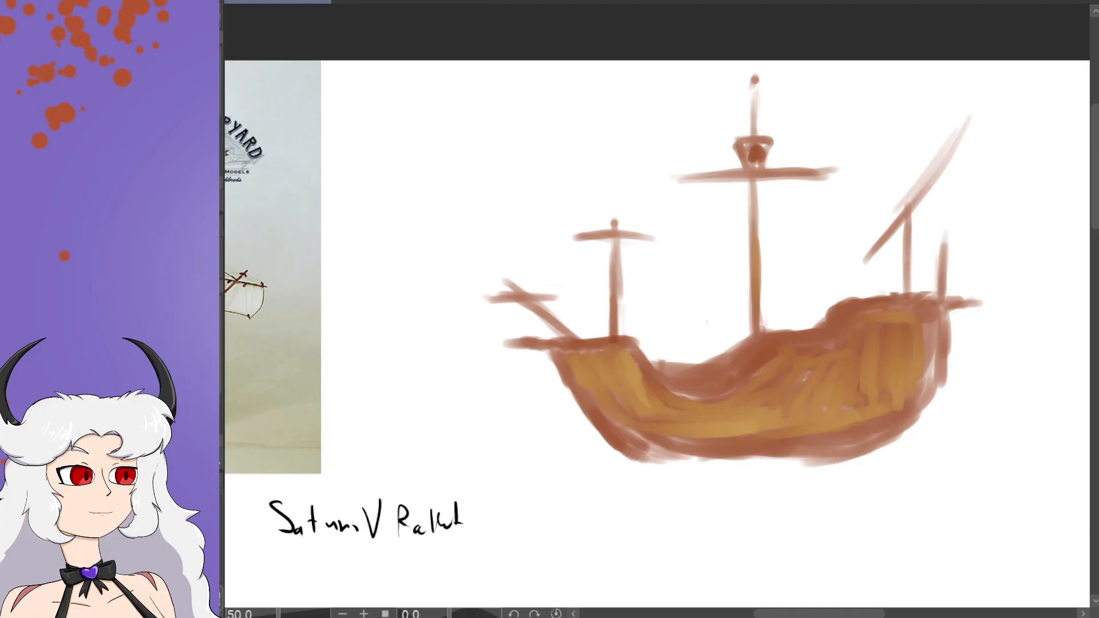
Step: Darken the hull's bow edge, the inner wall along the open deck, and the curved stern edge with reddish brown
{"action": "mouse_move", "coordinate": [829, 614]}
{"action": "left_mouse_down"}
{"action": "mouse_move", "coordinate": [792, 605]}
{"action": "mouse_move", "coordinate": [775, 615]}
{"action": "mouse_move", "coordinate": [845, 616]}
{"action": "mouse_move", "coordinate": [773, 612]}
{"action": "mouse_move", "coordinate": [819, 610]}
{"action": "left_mouse_up"}
{"action": "mouse_move", "coordinate": [576, 350]}
{"action": "left_mouse_down"}
{"action": "mouse_move", "coordinate": [606, 355]}
{"action": "mouse_move", "coordinate": [561, 347]}
{"action": "mouse_move", "coordinate": [604, 357]}
{"action": "mouse_move", "coordinate": [627, 392]}
{"action": "mouse_move", "coordinate": [607, 354]}
{"action": "mouse_move", "coordinate": [627, 351]}
{"action": "mouse_move", "coordinate": [623, 364]}
{"action": "left_mouse_up"}
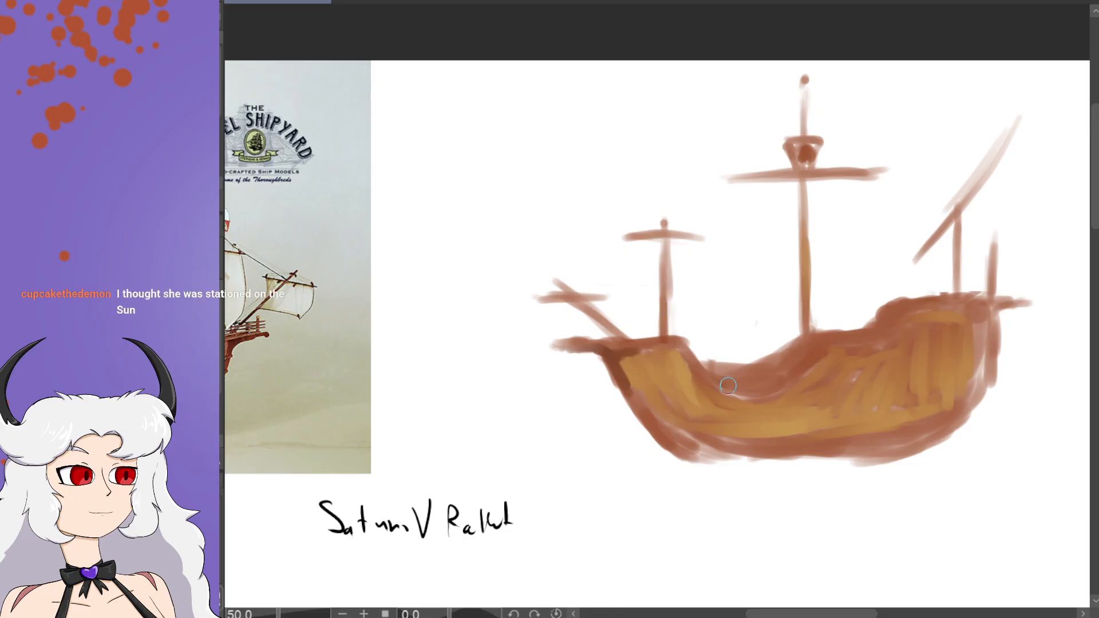
{"action": "mouse_move", "coordinate": [720, 371]}
{"action": "left_mouse_down"}
{"action": "mouse_move", "coordinate": [783, 381]}
{"action": "mouse_move", "coordinate": [725, 368]}
{"action": "mouse_move", "coordinate": [762, 371]}
{"action": "mouse_move", "coordinate": [732, 375]}
{"action": "mouse_move", "coordinate": [781, 359]}
{"action": "mouse_move", "coordinate": [757, 382]}
{"action": "mouse_move", "coordinate": [801, 355]}
{"action": "mouse_move", "coordinate": [780, 382]}
{"action": "mouse_move", "coordinate": [806, 342]}
{"action": "mouse_move", "coordinate": [867, 348]}
{"action": "mouse_move", "coordinate": [852, 342]}
{"action": "mouse_move", "coordinate": [889, 311]}
{"action": "mouse_move", "coordinate": [887, 331]}
{"action": "mouse_move", "coordinate": [852, 347]}
{"action": "mouse_move", "coordinate": [878, 343]}
{"action": "mouse_move", "coordinate": [892, 314]}
{"action": "mouse_move", "coordinate": [885, 329]}
{"action": "mouse_move", "coordinate": [900, 318]}
{"action": "mouse_move", "coordinate": [844, 344]}
{"action": "mouse_move", "coordinate": [838, 369]}
{"action": "left_mouse_up"}
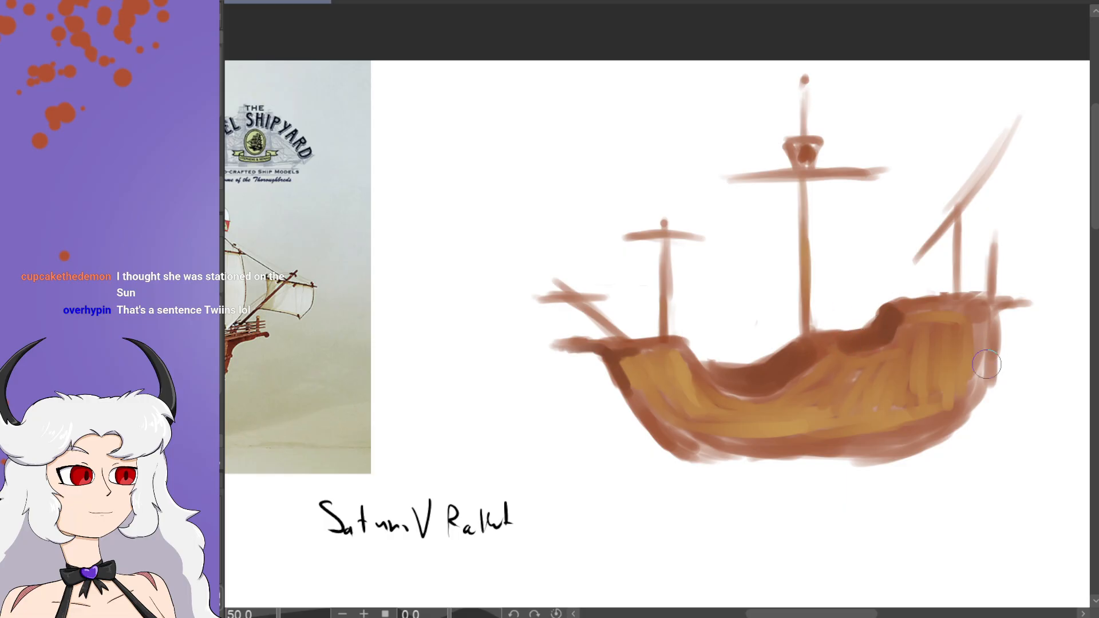
{"action": "mouse_move", "coordinate": [975, 393]}
{"action": "left_mouse_down"}
{"action": "mouse_move", "coordinate": [922, 445]}
{"action": "mouse_move", "coordinate": [895, 434]}
{"action": "mouse_move", "coordinate": [921, 411]}
{"action": "left_mouse_up"}
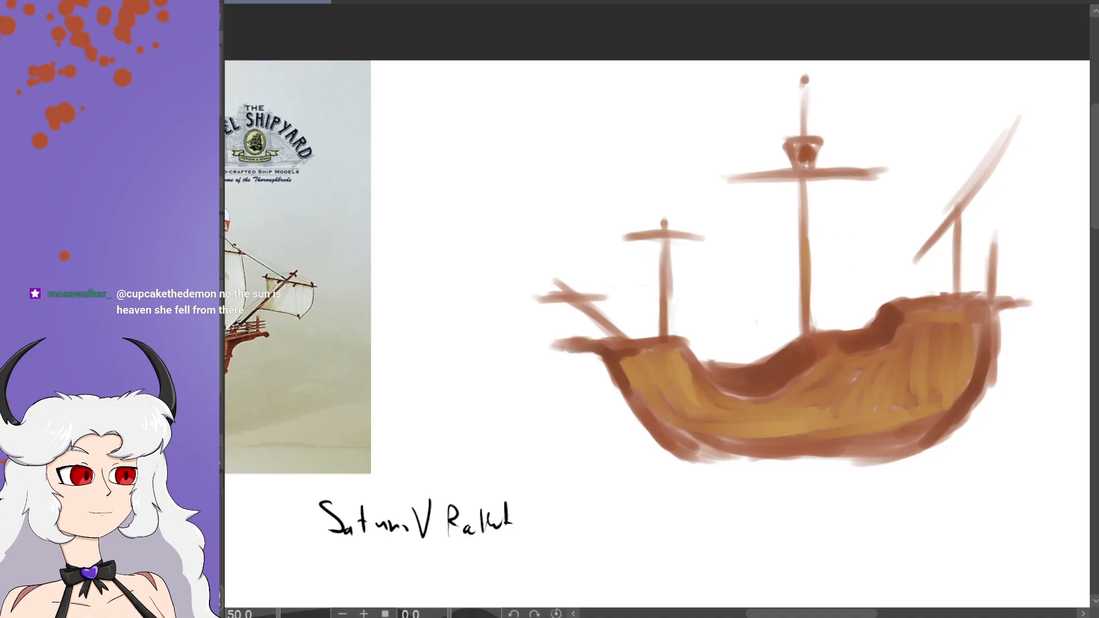
Step: Undo the stray grey stroke and handwrite "Fitsgerald" in black below the Saturn V note
{"action": "left_click_drag", "start_coordinate": [335, 551], "coordinate": [353, 550]}
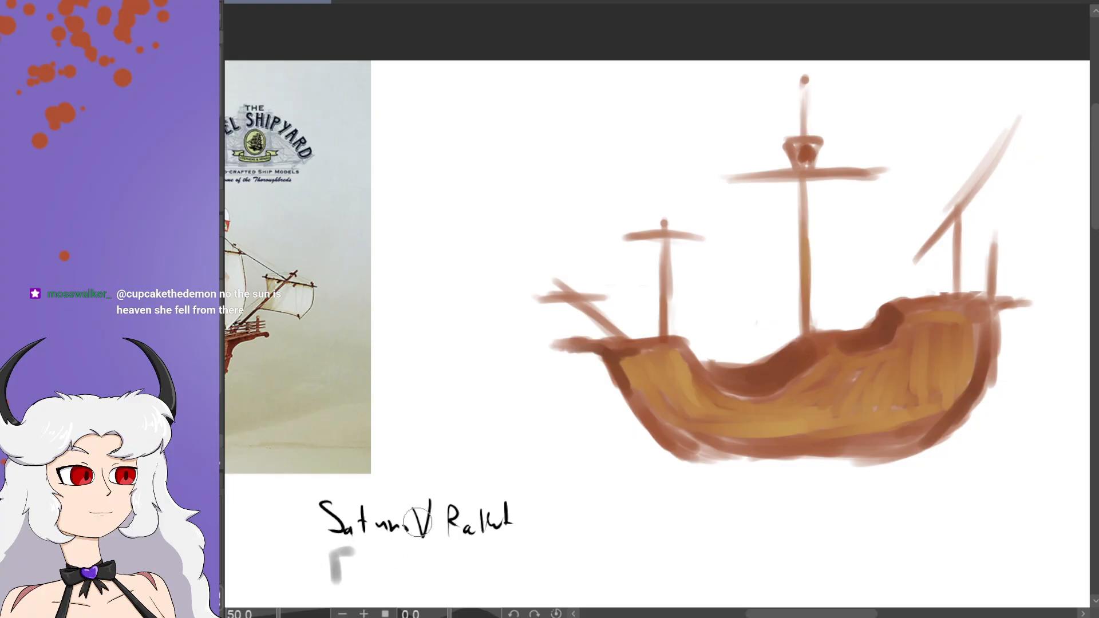
{"action": "key", "text": "ctrl+z"}
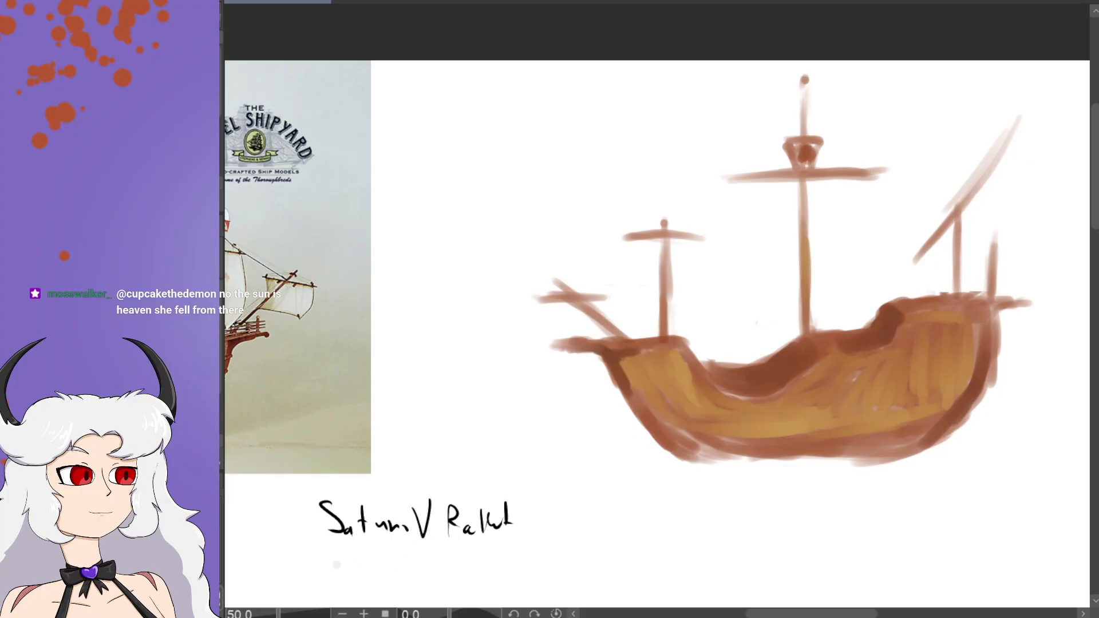
{"action": "left_click_drag", "start_coordinate": [340, 556], "coordinate": [344, 591]}
{"action": "mouse_move", "coordinate": [337, 555]}
{"action": "left_mouse_down"}
{"action": "mouse_move", "coordinate": [343, 589]}
{"action": "mouse_move", "coordinate": [353, 569]}
{"action": "left_mouse_up"}
{"action": "left_click_drag", "start_coordinate": [358, 568], "coordinate": [374, 572]}
{"action": "mouse_move", "coordinate": [370, 571]}
{"action": "left_mouse_down"}
{"action": "mouse_move", "coordinate": [410, 578]}
{"action": "mouse_move", "coordinate": [413, 566]}
{"action": "left_mouse_up"}
{"action": "left_click_drag", "start_coordinate": [416, 561], "coordinate": [432, 561]}
{"action": "left_click_drag", "start_coordinate": [440, 560], "coordinate": [450, 570]}
{"action": "left_click_drag", "start_coordinate": [459, 543], "coordinate": [462, 572]}
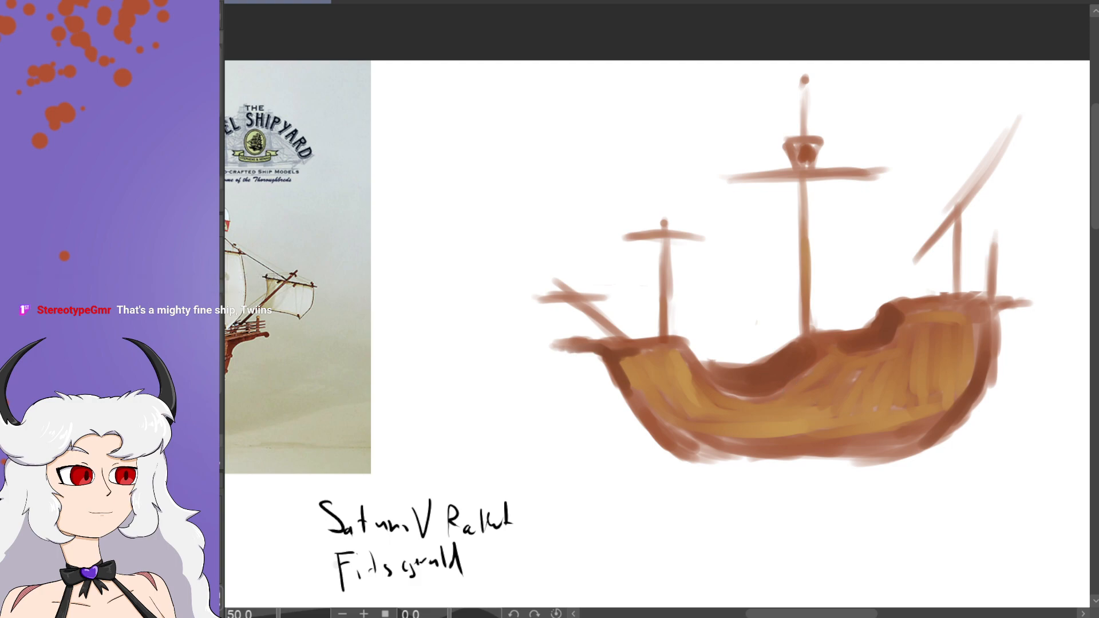
Step: Deepen the shadows inside the open deck, along the bow's lower edge and at the step to the stern with dark brown
{"action": "mouse_move", "coordinate": [734, 388]}
{"action": "left_mouse_down"}
{"action": "mouse_move", "coordinate": [759, 388]}
{"action": "mouse_move", "coordinate": [740, 381]}
{"action": "mouse_move", "coordinate": [762, 392]}
{"action": "mouse_move", "coordinate": [801, 365]}
{"action": "mouse_move", "coordinate": [742, 379]}
{"action": "mouse_move", "coordinate": [782, 381]}
{"action": "mouse_move", "coordinate": [807, 359]}
{"action": "left_mouse_up"}
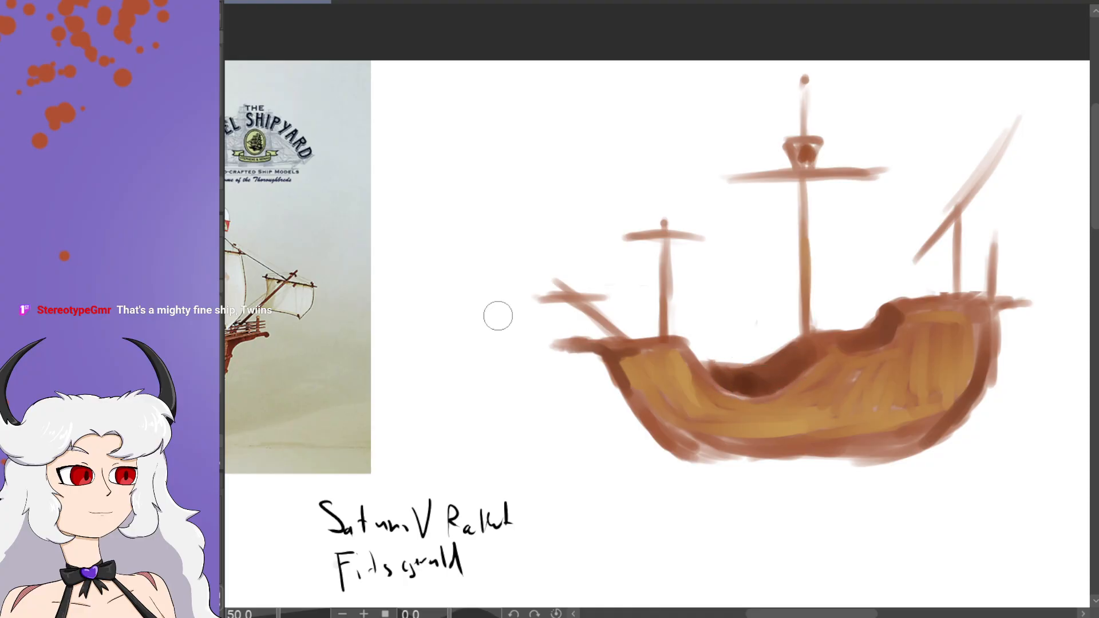
{"action": "mouse_move", "coordinate": [564, 348]}
{"action": "left_mouse_down"}
{"action": "mouse_move", "coordinate": [601, 352]}
{"action": "mouse_move", "coordinate": [563, 348]}
{"action": "mouse_move", "coordinate": [614, 366]}
{"action": "mouse_move", "coordinate": [667, 444]}
{"action": "left_mouse_up"}
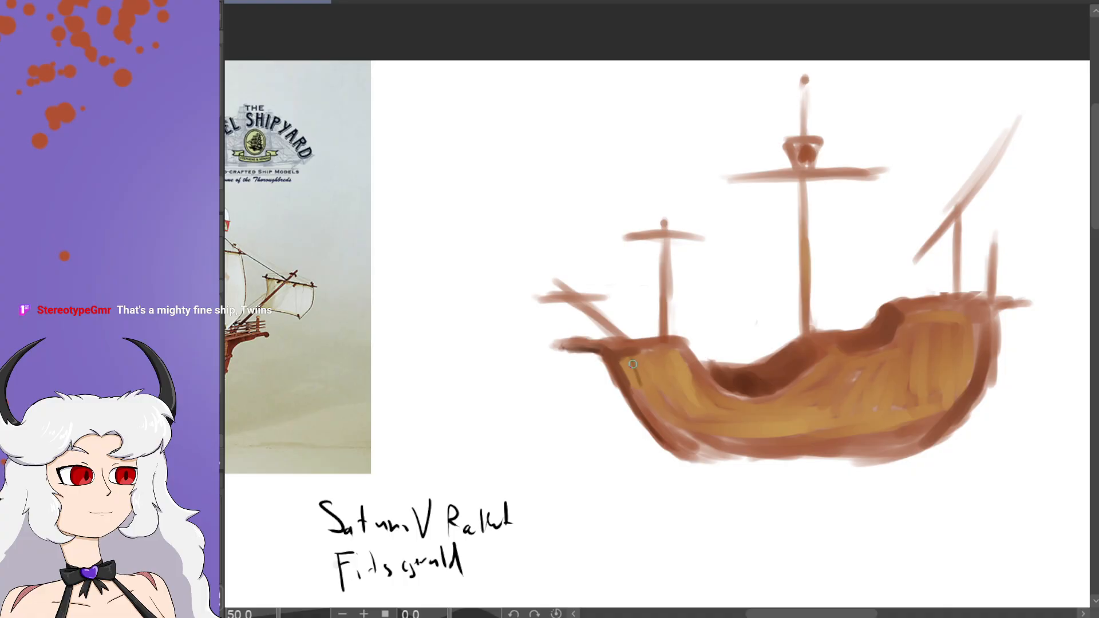
{"action": "scroll", "coordinate": [700, 366], "scroll_direction": "up", "scroll_amount": 1}
{"action": "left_click_drag", "start_coordinate": [810, 614], "coordinate": [833, 613]}
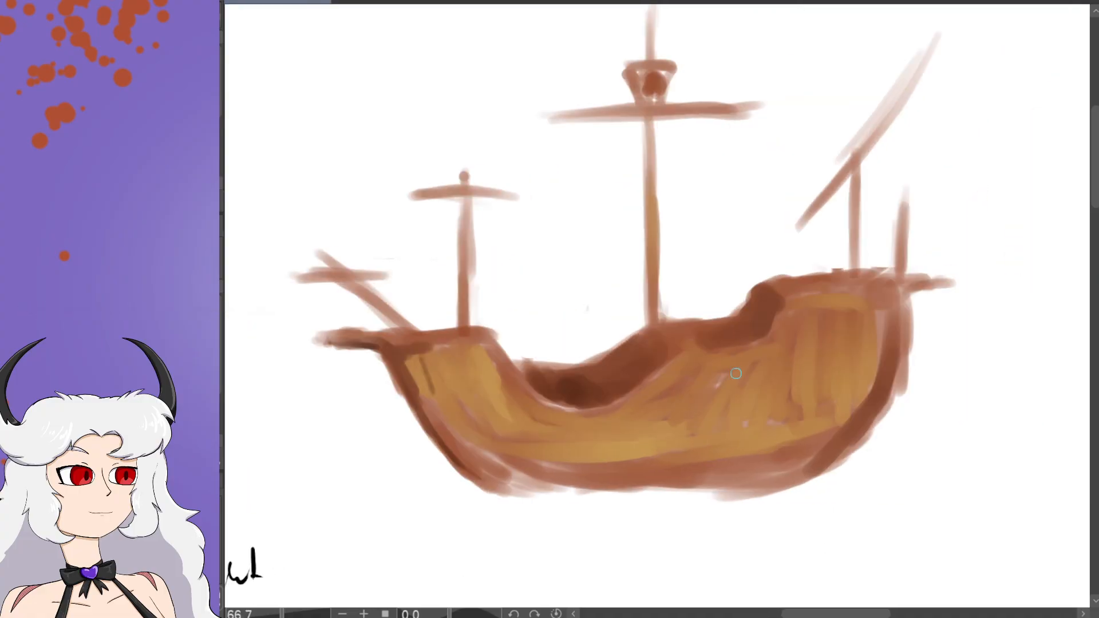
{"action": "mouse_move", "coordinate": [670, 343]}
{"action": "left_mouse_down"}
{"action": "mouse_move", "coordinate": [687, 333]}
{"action": "mouse_move", "coordinate": [717, 350]}
{"action": "left_mouse_up"}
{"action": "scroll", "coordinate": [755, 324], "scroll_direction": "down", "scroll_amount": 2}
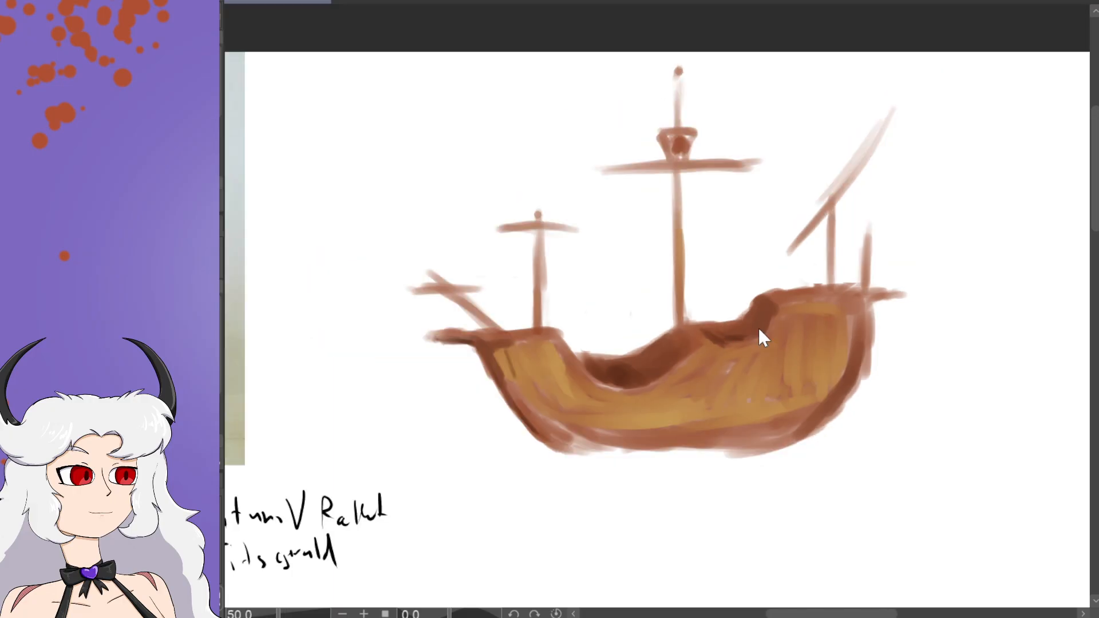
{"action": "scroll", "coordinate": [894, 376], "scroll_direction": "down", "scroll_amount": 1}
{"action": "scroll", "coordinate": [894, 376], "scroll_direction": "up", "scroll_amount": 2}
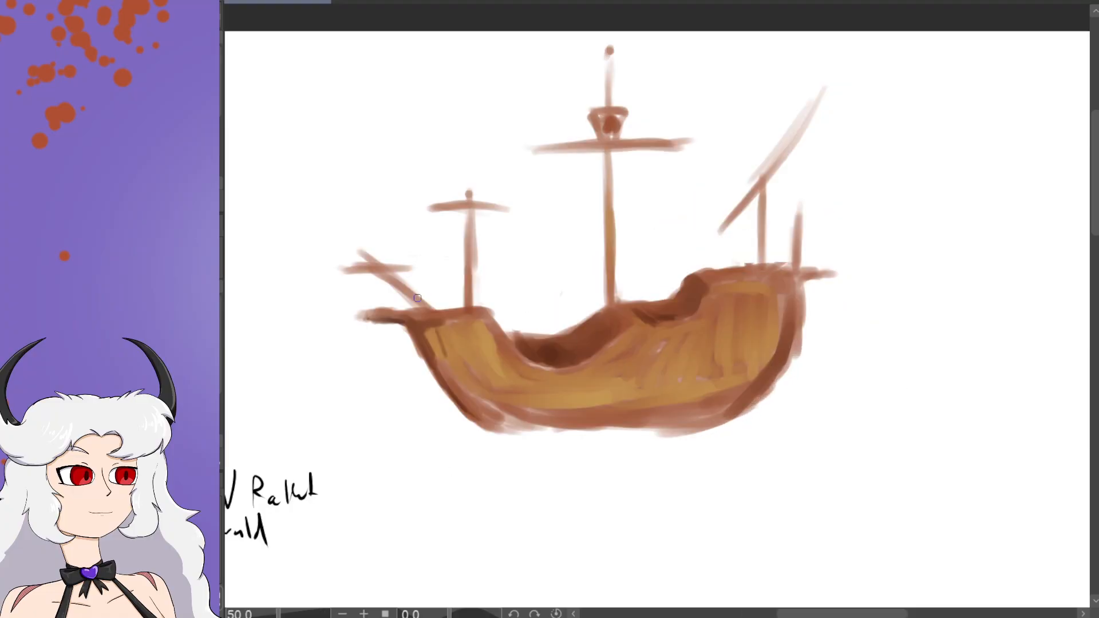
Step: Draw thin dark vertical plank lines on the hull's bow panel and close them off below with a horizontal line
{"action": "left_click_drag", "start_coordinate": [467, 294], "coordinate": [452, 346]}
{"action": "scroll", "coordinate": [497, 329], "scroll_direction": "up", "scroll_amount": 3}
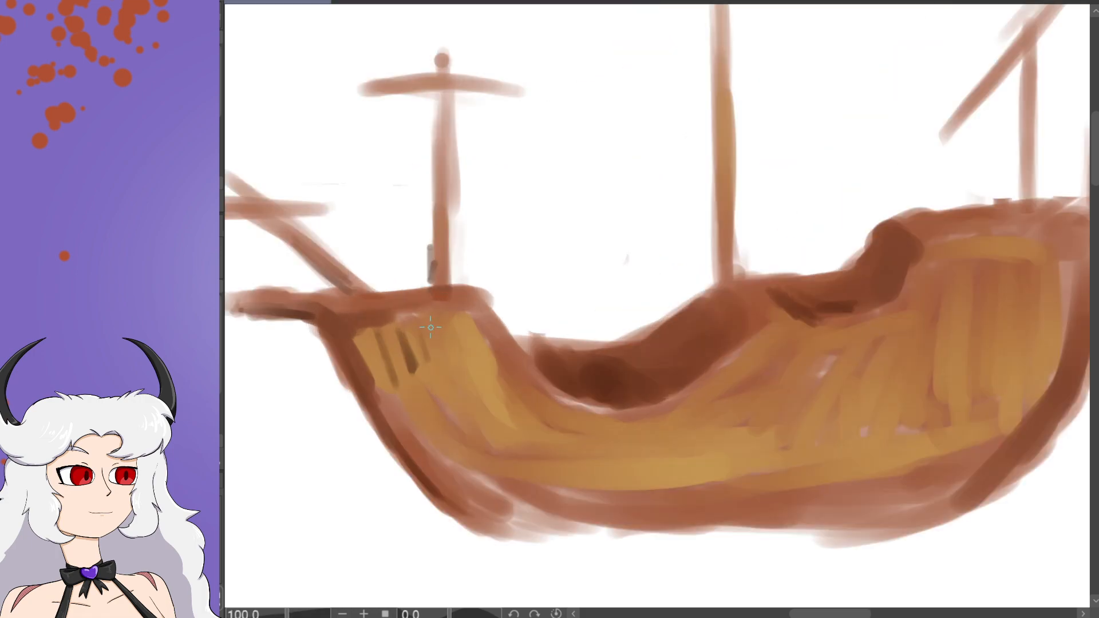
{"action": "mouse_move", "coordinate": [434, 326]}
{"action": "left_mouse_down"}
{"action": "mouse_move", "coordinate": [442, 361]}
{"action": "mouse_move", "coordinate": [453, 317]}
{"action": "mouse_move", "coordinate": [461, 354]}
{"action": "mouse_move", "coordinate": [467, 319]}
{"action": "left_mouse_up"}
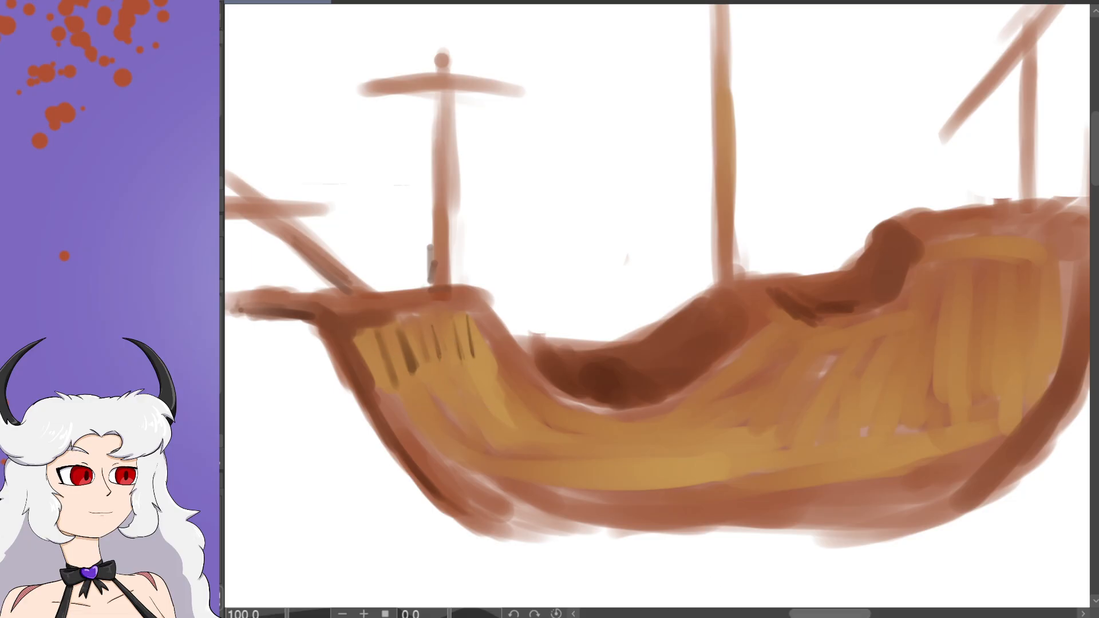
{"action": "left_click_drag", "start_coordinate": [406, 373], "coordinate": [476, 365]}
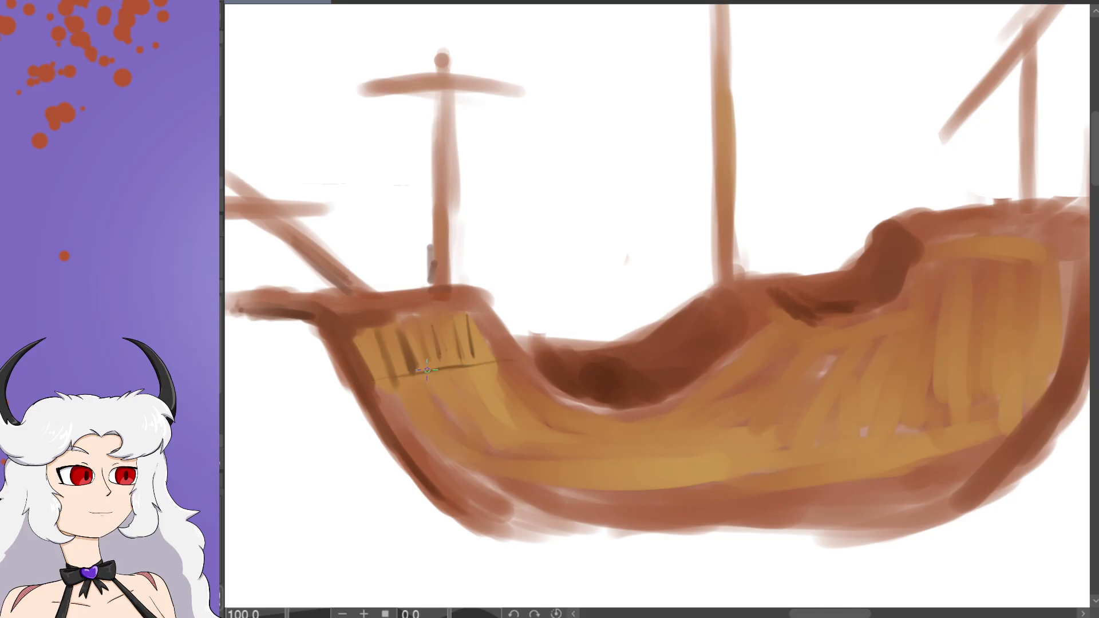
Step: Draw long thin horizontal plank lines along the hull's side from the bow to the stern
{"action": "scroll", "coordinate": [409, 372], "scroll_direction": "down", "scroll_amount": 4}
{"action": "scroll", "coordinate": [495, 361], "scroll_direction": "up", "scroll_amount": 3}
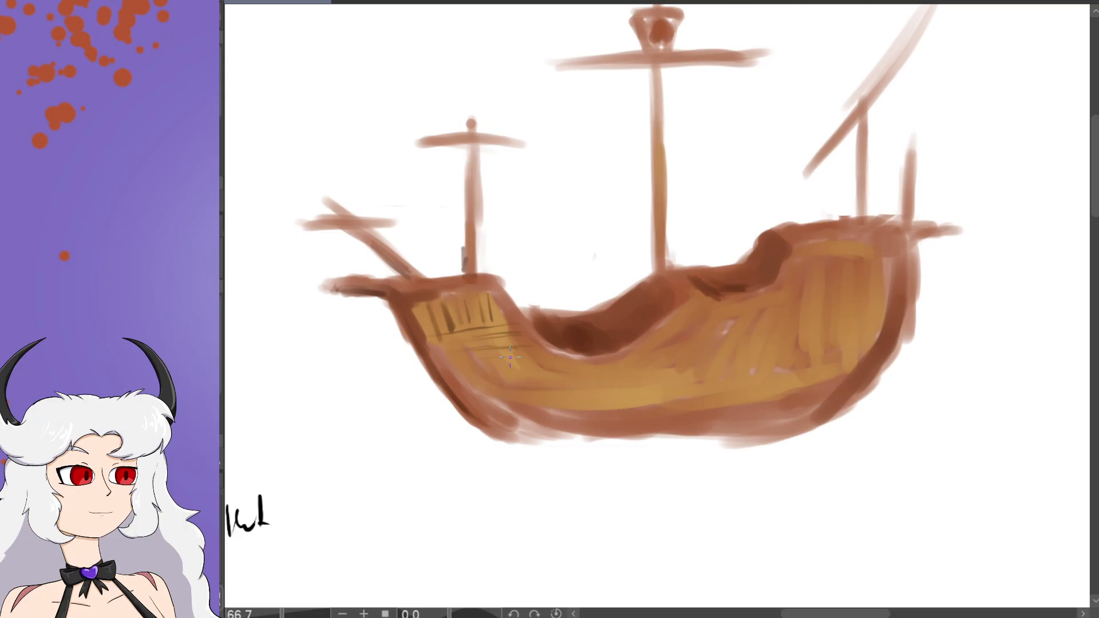
{"action": "left_click_drag", "start_coordinate": [473, 375], "coordinate": [821, 359]}
{"action": "left_click_drag", "start_coordinate": [762, 363], "coordinate": [833, 363]}
{"action": "left_click_drag", "start_coordinate": [575, 380], "coordinate": [642, 378]}
{"action": "left_click_drag", "start_coordinate": [532, 380], "coordinate": [792, 382]}
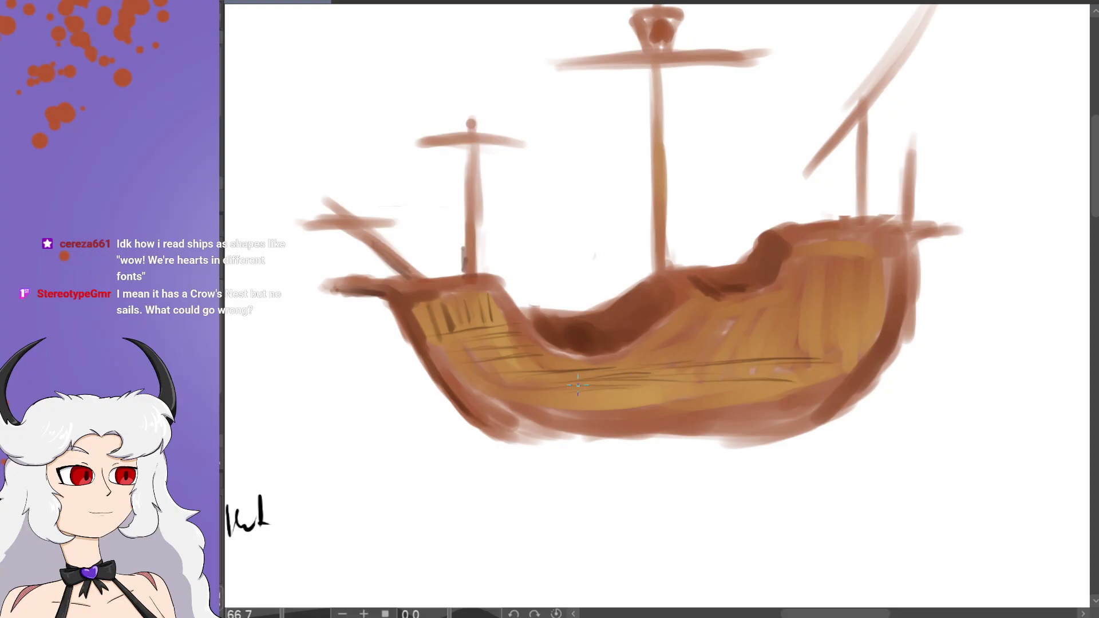
{"action": "left_click_drag", "start_coordinate": [613, 393], "coordinate": [668, 392]}
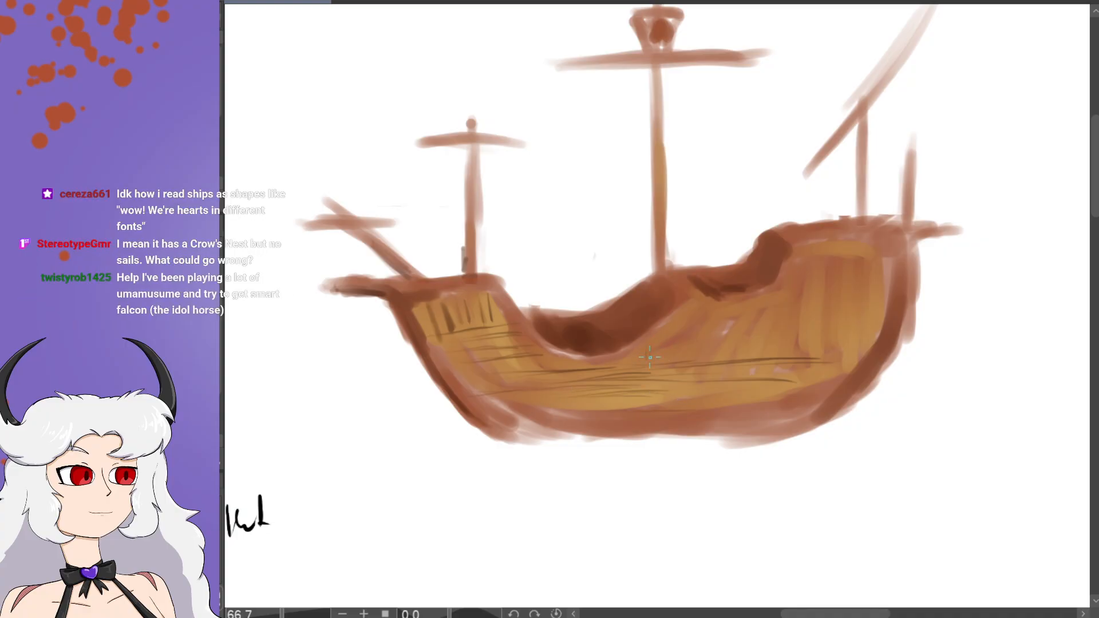
Step: Draw horizontal plank lines across the hull's rear half and add short vertical seams between midship and stern
{"action": "left_click_drag", "start_coordinate": [661, 360], "coordinate": [665, 328]}
{"action": "left_click_drag", "start_coordinate": [718, 334], "coordinate": [857, 332]}
{"action": "left_click_drag", "start_coordinate": [819, 330], "coordinate": [849, 327]}
{"action": "left_click_drag", "start_coordinate": [760, 324], "coordinate": [857, 318]}
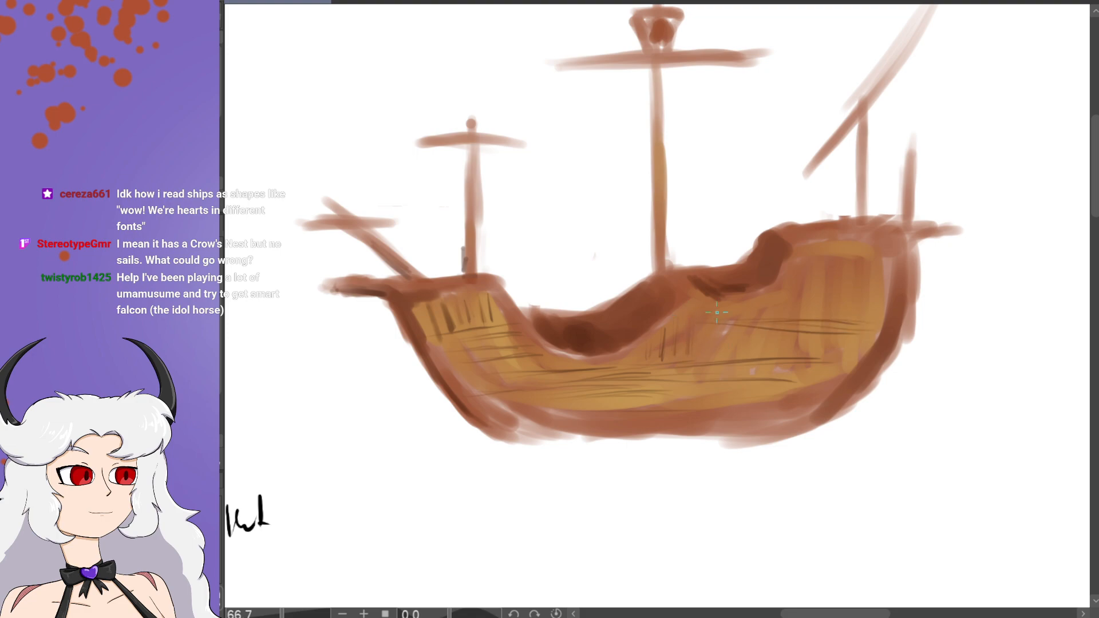
{"action": "left_click_drag", "start_coordinate": [718, 360], "coordinate": [716, 336]}
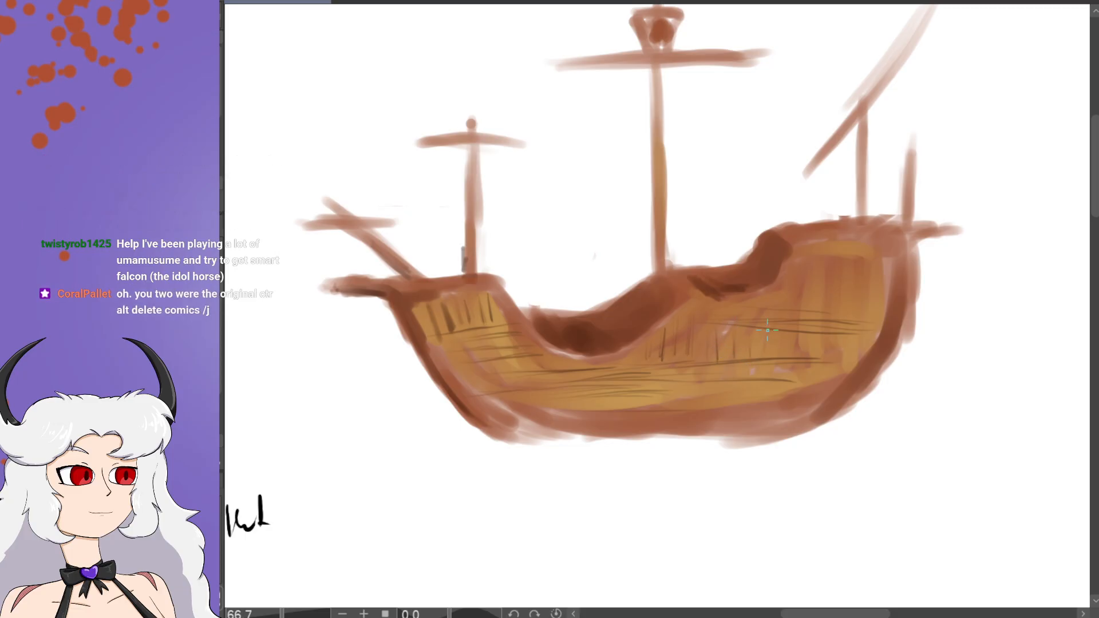
{"action": "left_click_drag", "start_coordinate": [792, 347], "coordinate": [789, 333]}
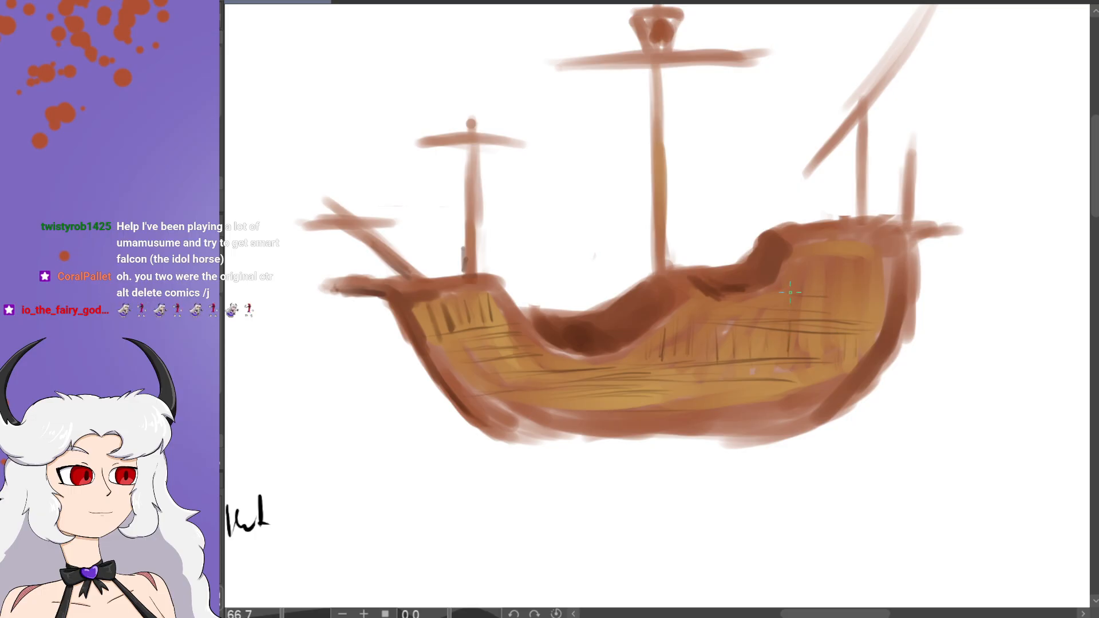
Step: Draw a grid of short vertical and horizontal plank lines on the raised stern's upper side
{"action": "mouse_move", "coordinate": [803, 287]}
{"action": "left_mouse_down"}
{"action": "mouse_move", "coordinate": [802, 271]}
{"action": "mouse_move", "coordinate": [816, 287]}
{"action": "left_mouse_up"}
{"action": "mouse_move", "coordinate": [828, 256]}
{"action": "left_mouse_down"}
{"action": "mouse_move", "coordinate": [828, 284]}
{"action": "mouse_move", "coordinate": [852, 286]}
{"action": "left_mouse_up"}
{"action": "mouse_move", "coordinate": [864, 255]}
{"action": "left_mouse_down"}
{"action": "mouse_move", "coordinate": [863, 283]}
{"action": "mouse_move", "coordinate": [839, 323]}
{"action": "left_mouse_up"}
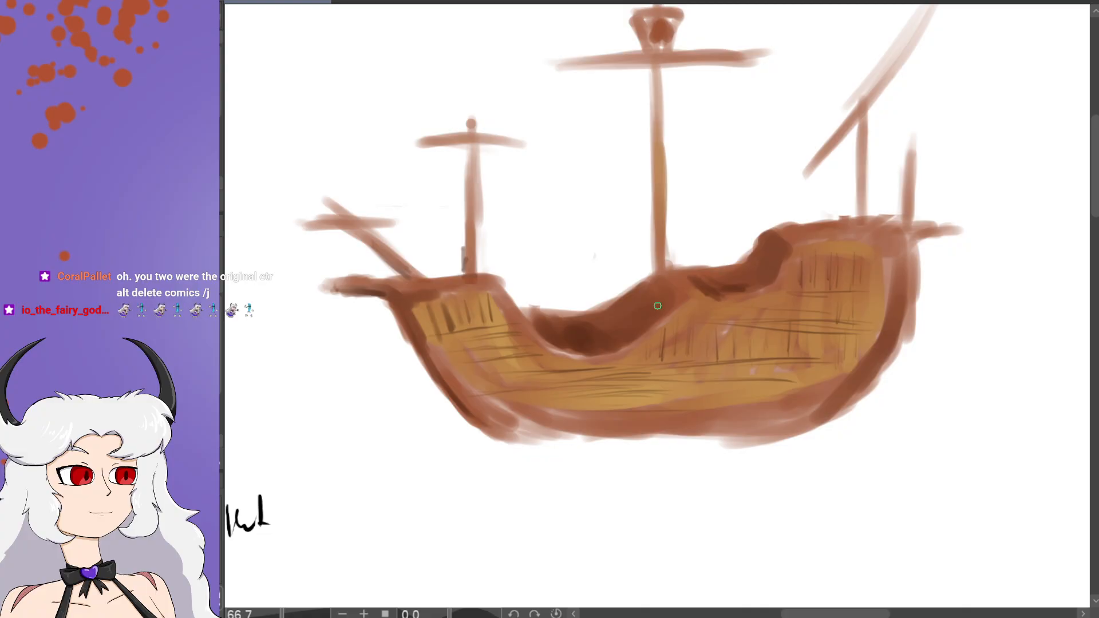
Step: Paint a darker brown band beneath the raised stern's rail and touch up the stern's outer edge
{"action": "left_click_drag", "start_coordinate": [794, 248], "coordinate": [841, 246]}
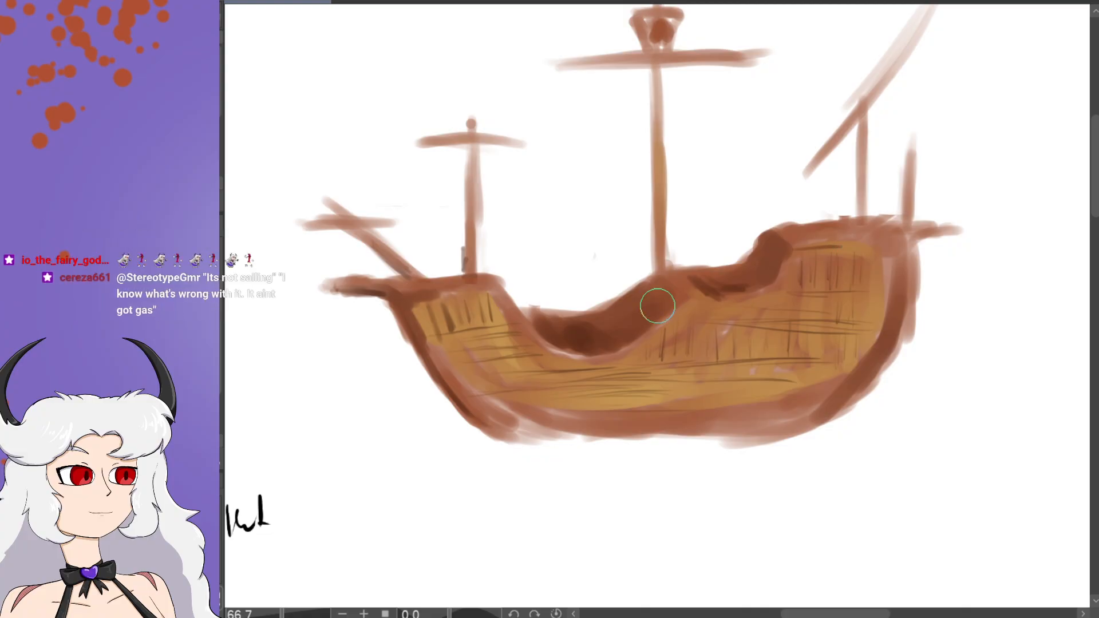
{"action": "mouse_move", "coordinate": [787, 252]}
{"action": "left_mouse_down"}
{"action": "mouse_move", "coordinate": [840, 251]}
{"action": "mouse_move", "coordinate": [808, 247]}
{"action": "left_mouse_up"}
{"action": "left_click_drag", "start_coordinate": [823, 246], "coordinate": [890, 249]}
{"action": "mouse_move", "coordinate": [893, 298]}
{"action": "left_mouse_down"}
{"action": "mouse_move", "coordinate": [914, 262]}
{"action": "mouse_move", "coordinate": [916, 326]}
{"action": "left_mouse_up"}
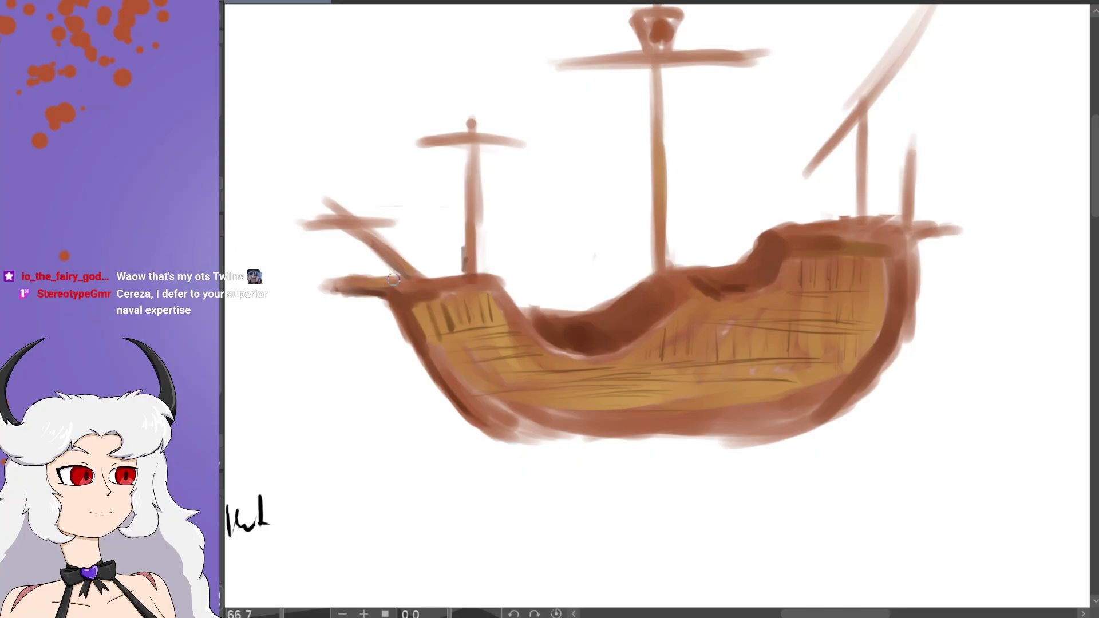
Step: Paint ochre wood highlights along the foremast, main mast and yard, topmast, crow's nest, aft mast and its slanted yard
{"action": "mouse_move", "coordinate": [470, 204]}
{"action": "left_mouse_down"}
{"action": "mouse_move", "coordinate": [474, 183]}
{"action": "mouse_move", "coordinate": [471, 244]}
{"action": "mouse_move", "coordinate": [465, 136]}
{"action": "left_mouse_up"}
{"action": "mouse_move", "coordinate": [658, 124]}
{"action": "left_mouse_down"}
{"action": "mouse_move", "coordinate": [665, 214]}
{"action": "mouse_move", "coordinate": [658, 92]}
{"action": "mouse_move", "coordinate": [623, 62]}
{"action": "mouse_move", "coordinate": [649, 57]}
{"action": "mouse_move", "coordinate": [589, 61]}
{"action": "mouse_move", "coordinate": [703, 56]}
{"action": "mouse_move", "coordinate": [657, 59]}
{"action": "left_mouse_up"}
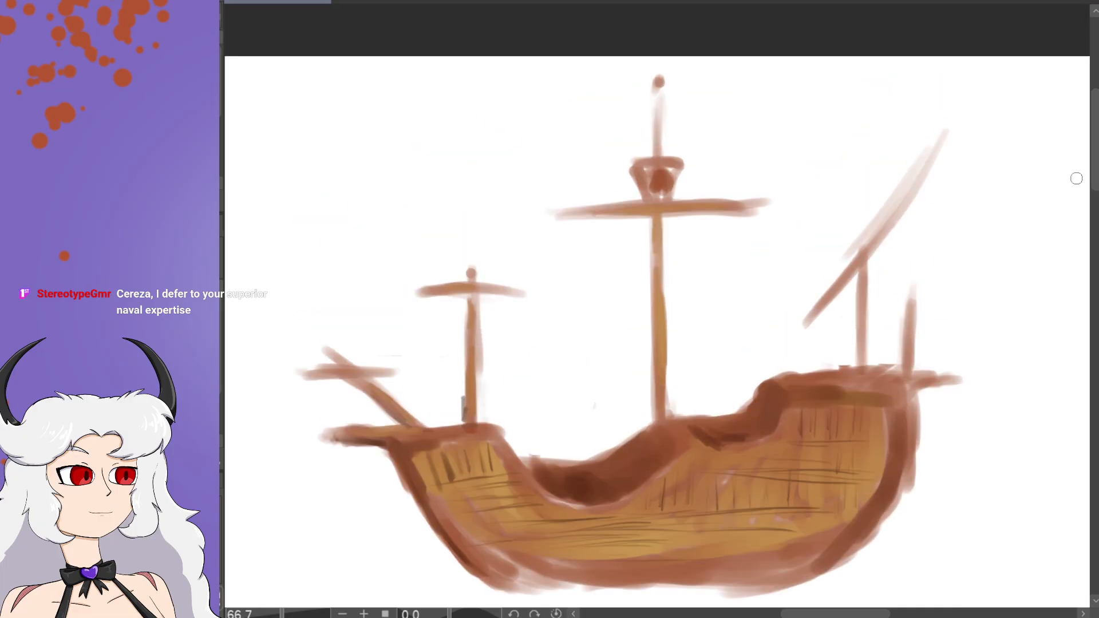
{"action": "left_click_drag", "start_coordinate": [1094, 207], "coordinate": [1075, 177]}
{"action": "left_click_drag", "start_coordinate": [830, 287], "coordinate": [902, 194]}
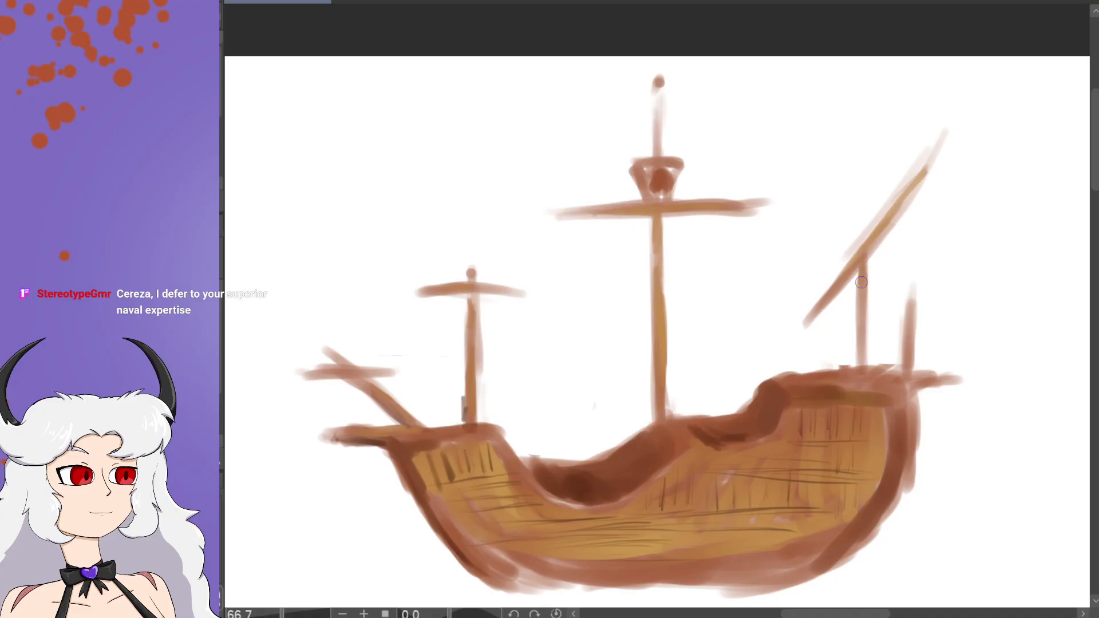
{"action": "mouse_move", "coordinate": [640, 173]}
{"action": "left_mouse_down"}
{"action": "mouse_move", "coordinate": [652, 198]}
{"action": "mouse_move", "coordinate": [659, 86]}
{"action": "left_mouse_up"}
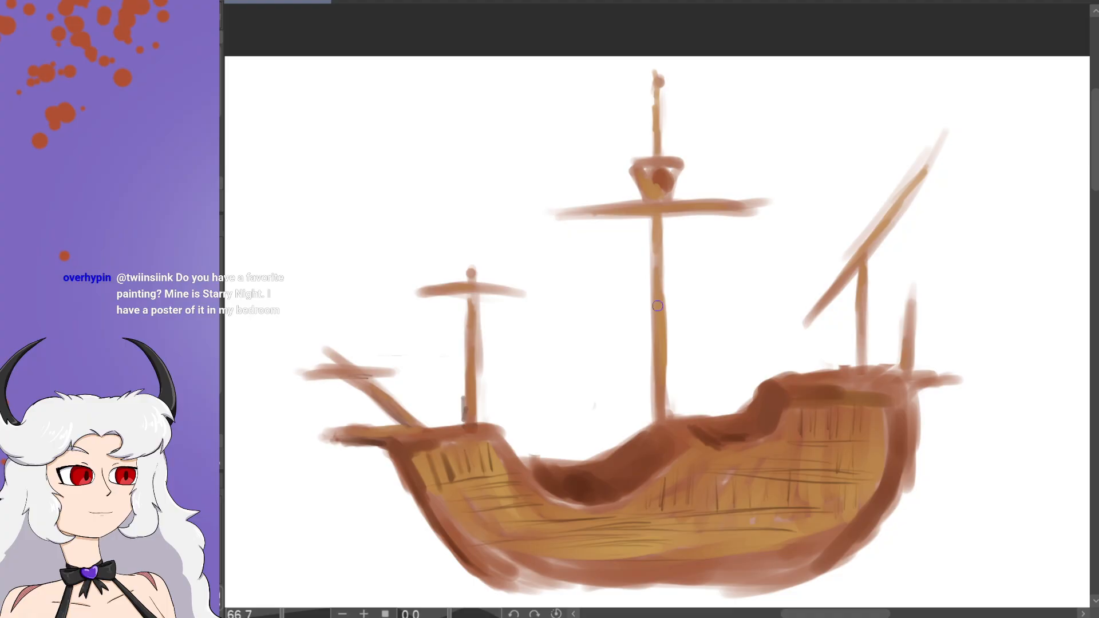
Step: Add thin dark brown shading to the bowsprit, the foremast's base and shaded side, and the underside of its yard
{"action": "mouse_move", "coordinate": [355, 388]}
{"action": "left_mouse_down"}
{"action": "mouse_move", "coordinate": [399, 423]}
{"action": "mouse_move", "coordinate": [324, 376]}
{"action": "mouse_move", "coordinate": [339, 376]}
{"action": "left_mouse_up"}
{"action": "left_click_drag", "start_coordinate": [470, 424], "coordinate": [487, 419]}
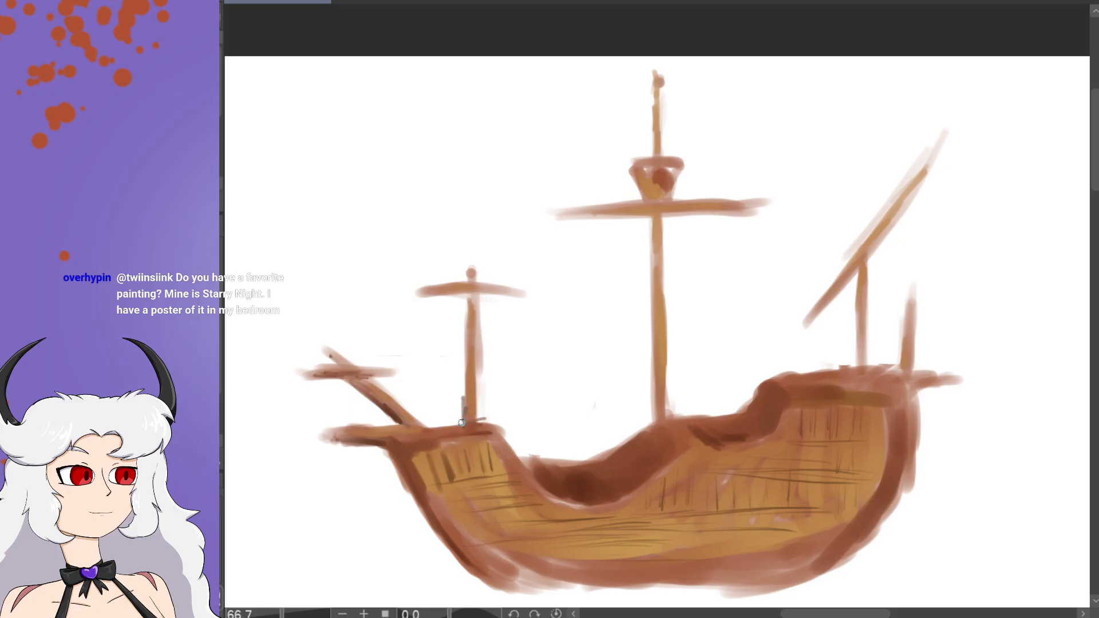
{"action": "left_click_drag", "start_coordinate": [476, 411], "coordinate": [480, 317]}
{"action": "left_click_drag", "start_coordinate": [421, 293], "coordinate": [509, 293]}
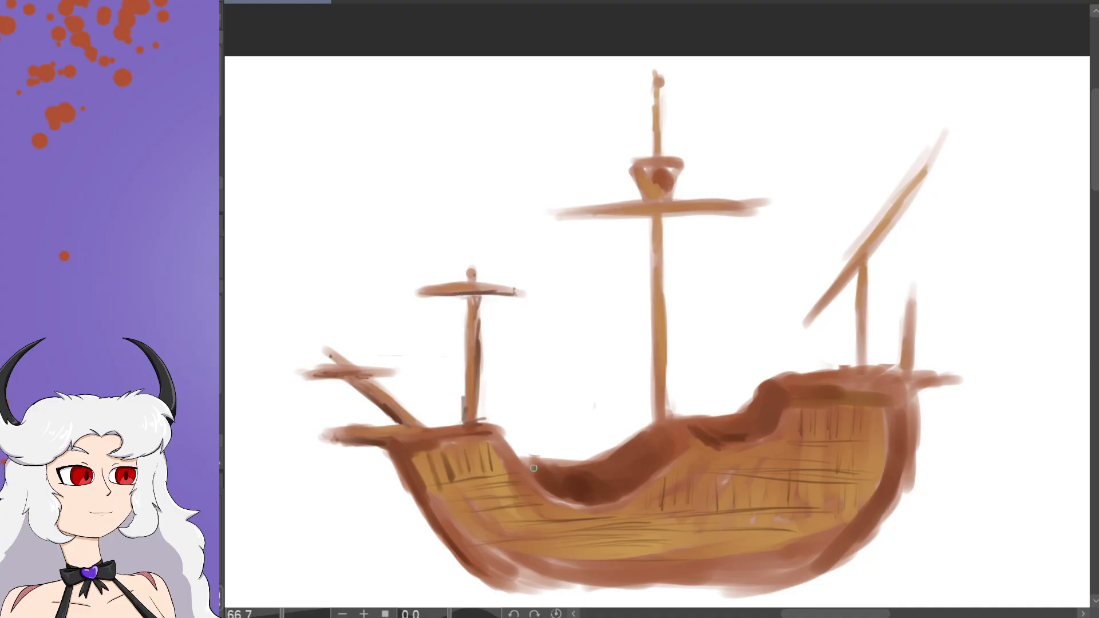
Step: Paint dark brown shading on the hull's inner rim beside the foredeck and down the shaded side of the main mast
{"action": "left_click_drag", "start_coordinate": [528, 460], "coordinate": [553, 489]}
{"action": "mouse_move", "coordinate": [666, 426]}
{"action": "left_mouse_down"}
{"action": "mouse_move", "coordinate": [672, 434]}
{"action": "mouse_move", "coordinate": [664, 391]}
{"action": "left_mouse_up"}
{"action": "mouse_move", "coordinate": [665, 330]}
{"action": "left_mouse_down"}
{"action": "mouse_move", "coordinate": [666, 343]}
{"action": "mouse_move", "coordinate": [662, 218]}
{"action": "mouse_move", "coordinate": [663, 241]}
{"action": "left_mouse_up"}
{"action": "left_click_drag", "start_coordinate": [666, 309], "coordinate": [665, 395]}
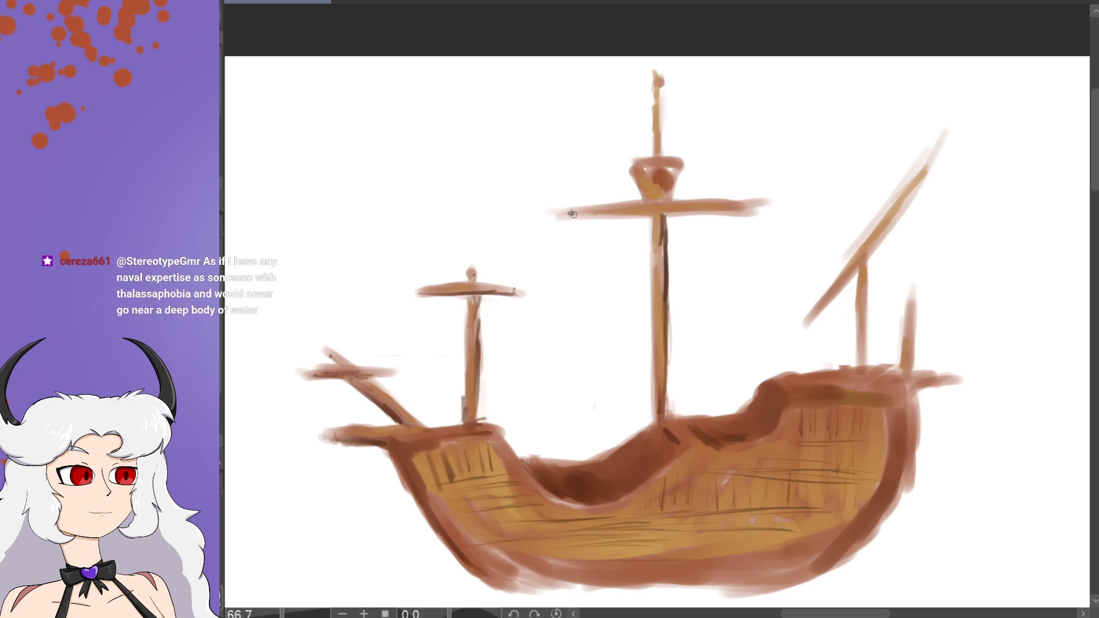
Step: Shade the underside of the main yard and add dark slats and edges to the crow's nest and topmast
{"action": "left_click_drag", "start_coordinate": [574, 216], "coordinate": [679, 216]}
{"action": "mouse_move", "coordinate": [608, 216]}
{"action": "left_mouse_down"}
{"action": "mouse_move", "coordinate": [737, 215]}
{"action": "mouse_move", "coordinate": [728, 210]}
{"action": "left_mouse_up"}
{"action": "mouse_move", "coordinate": [641, 196]}
{"action": "left_mouse_down"}
{"action": "mouse_move", "coordinate": [676, 196]}
{"action": "mouse_move", "coordinate": [664, 197]}
{"action": "mouse_move", "coordinate": [676, 168]}
{"action": "mouse_move", "coordinate": [652, 192]}
{"action": "mouse_move", "coordinate": [671, 171]}
{"action": "mouse_move", "coordinate": [670, 188]}
{"action": "mouse_move", "coordinate": [648, 164]}
{"action": "left_mouse_up"}
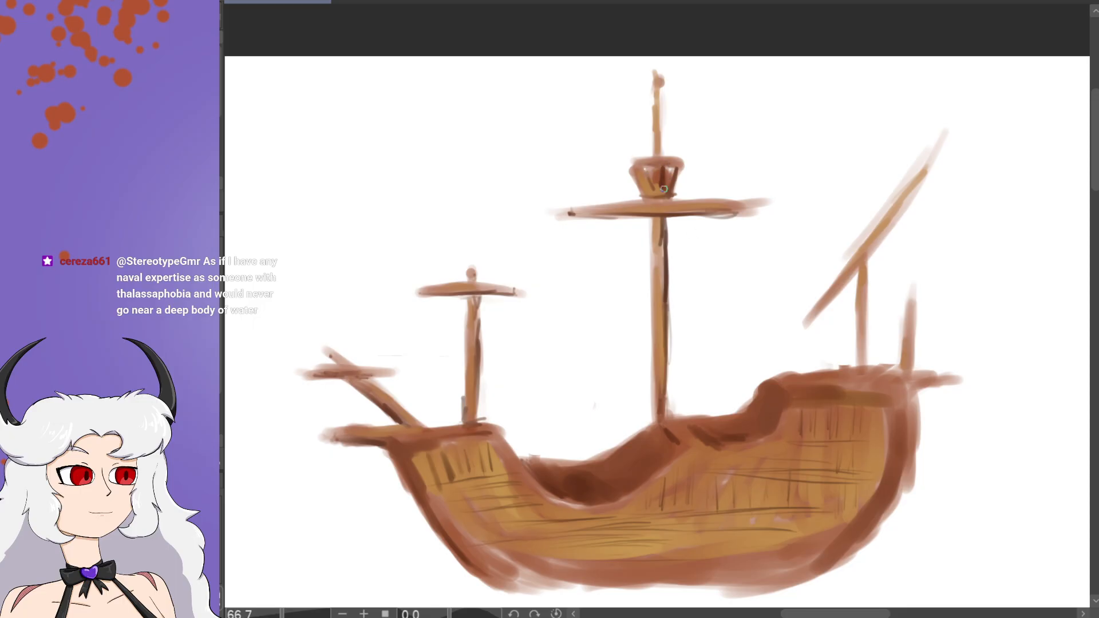
{"action": "mouse_move", "coordinate": [662, 139]}
{"action": "left_mouse_down"}
{"action": "mouse_move", "coordinate": [662, 87]}
{"action": "mouse_move", "coordinate": [659, 165]}
{"action": "mouse_move", "coordinate": [677, 161]}
{"action": "mouse_move", "coordinate": [677, 173]}
{"action": "mouse_move", "coordinate": [648, 192]}
{"action": "left_mouse_up"}
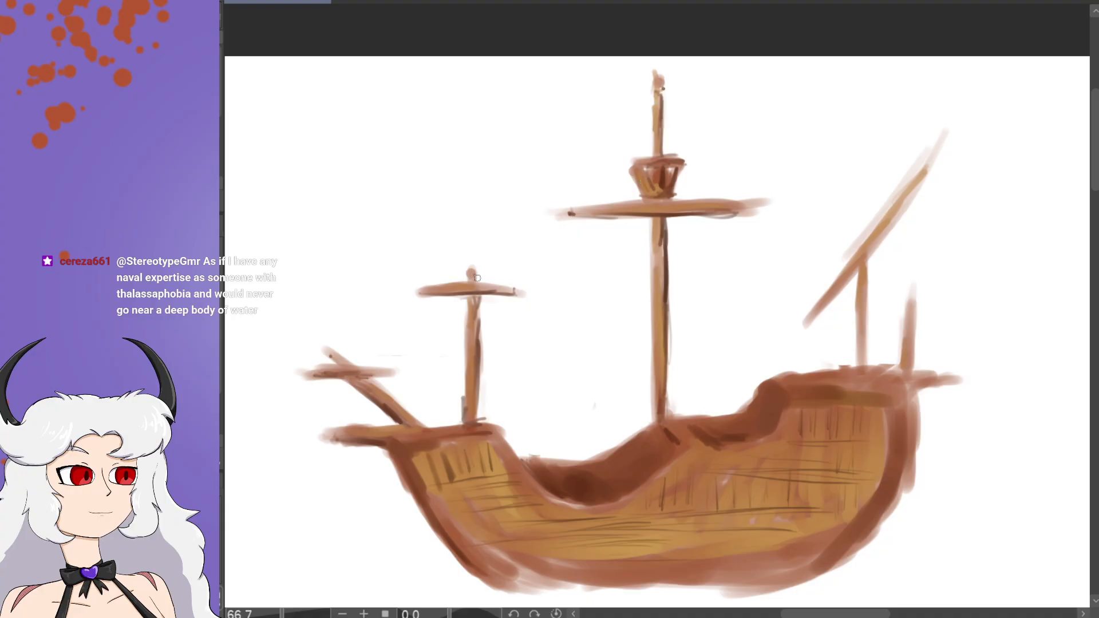
Step: Add dark brown shading strokes to the stern rail, aft mast, slanted yard, rear post and the stern's outer edge
{"action": "left_click_drag", "start_coordinate": [851, 385], "coordinate": [887, 388]}
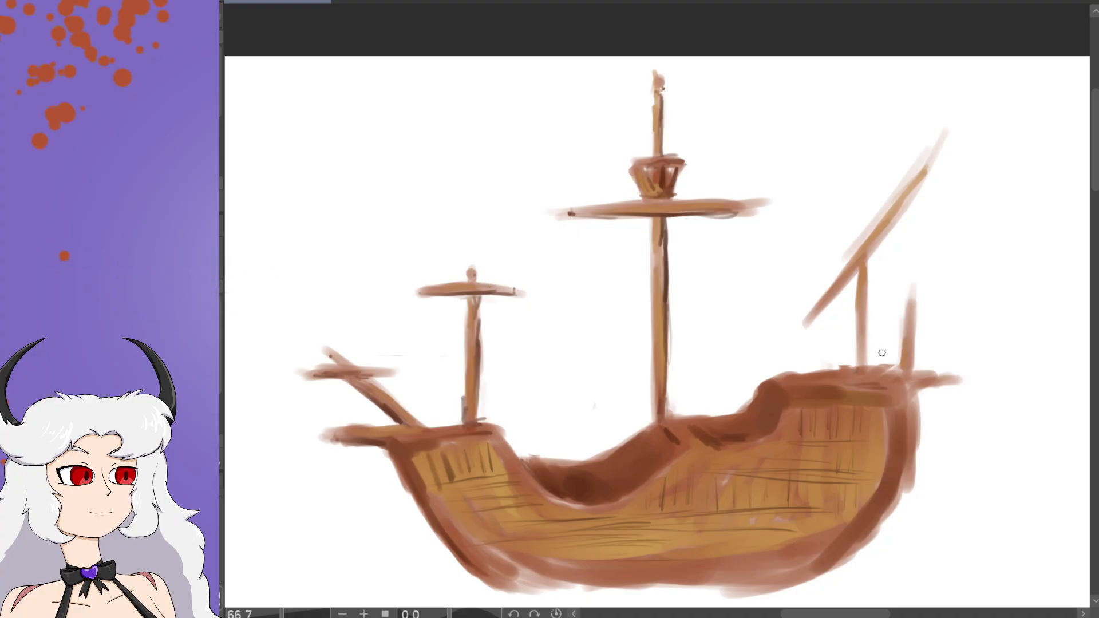
{"action": "mouse_move", "coordinate": [827, 378]}
{"action": "left_mouse_down"}
{"action": "mouse_move", "coordinate": [889, 398]}
{"action": "mouse_move", "coordinate": [862, 343]}
{"action": "mouse_move", "coordinate": [865, 285]}
{"action": "mouse_move", "coordinate": [808, 320]}
{"action": "mouse_move", "coordinate": [925, 186]}
{"action": "left_mouse_up"}
{"action": "left_click_drag", "start_coordinate": [860, 273], "coordinate": [867, 280]}
{"action": "left_click_drag", "start_coordinate": [876, 243], "coordinate": [925, 190]}
{"action": "left_click_drag", "start_coordinate": [912, 369], "coordinate": [900, 373]}
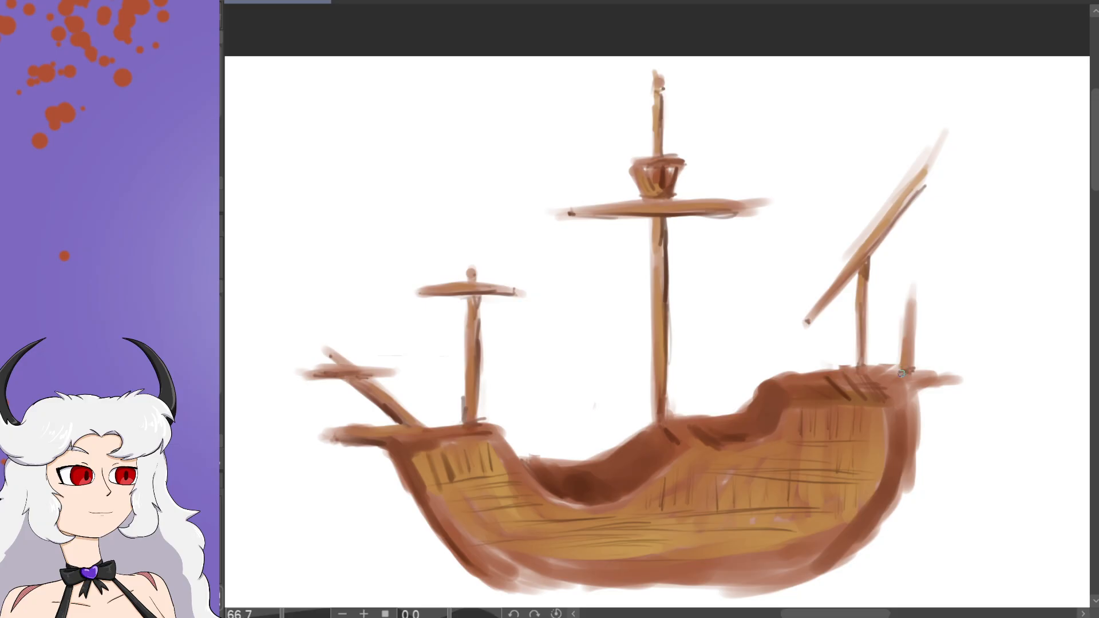
{"action": "mouse_move", "coordinate": [911, 418]}
{"action": "left_mouse_down"}
{"action": "mouse_move", "coordinate": [913, 316]}
{"action": "mouse_move", "coordinate": [907, 456]}
{"action": "left_mouse_up"}
{"action": "left_click_drag", "start_coordinate": [908, 398], "coordinate": [900, 429]}
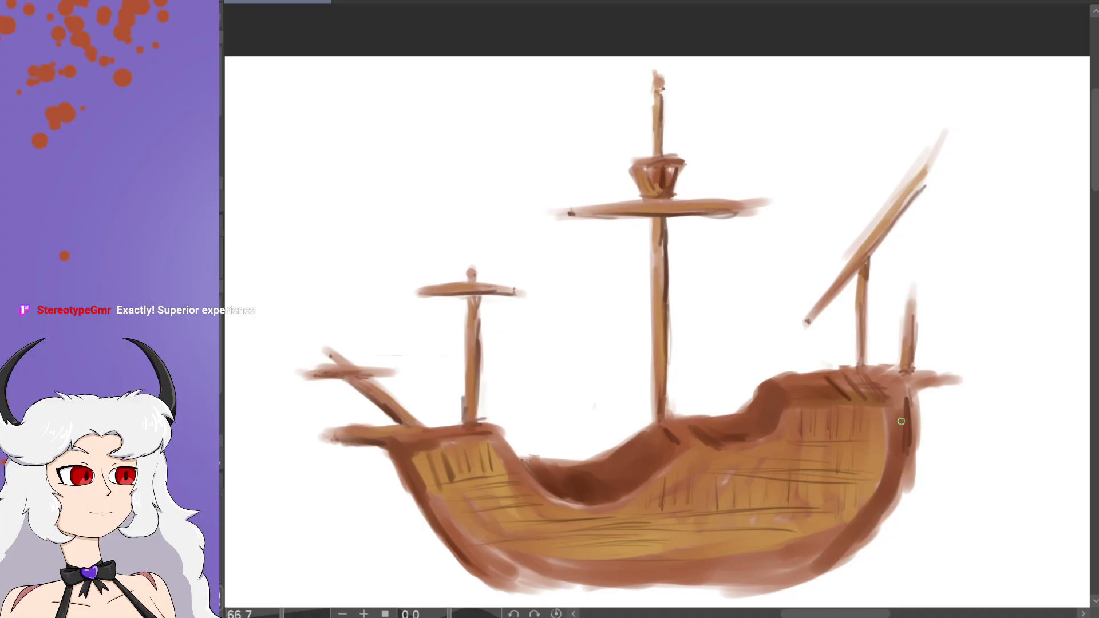
Step: Blend reddish-brown shading over the hull's bow, lower side and stern curve, softening the plank lines there
{"action": "left_click_drag", "start_coordinate": [444, 510], "coordinate": [512, 566]}
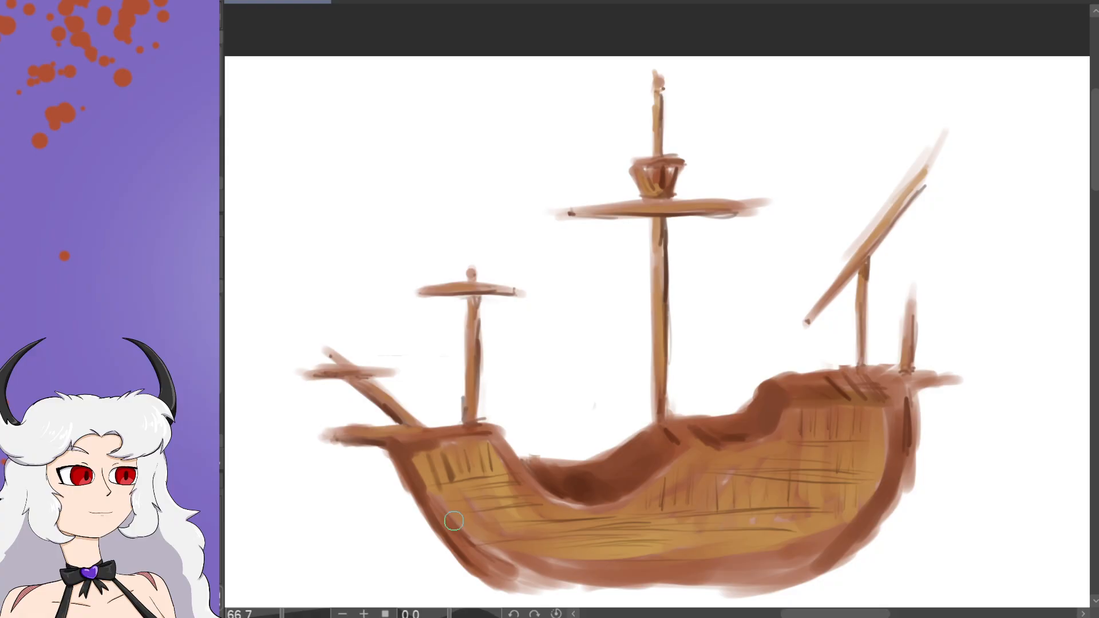
{"action": "mouse_move", "coordinate": [451, 530]}
{"action": "left_mouse_down"}
{"action": "mouse_move", "coordinate": [479, 561]}
{"action": "mouse_move", "coordinate": [459, 518]}
{"action": "mouse_move", "coordinate": [495, 561]}
{"action": "mouse_move", "coordinate": [463, 504]}
{"action": "mouse_move", "coordinate": [493, 533]}
{"action": "mouse_move", "coordinate": [493, 509]}
{"action": "mouse_move", "coordinate": [488, 523]}
{"action": "mouse_move", "coordinate": [514, 564]}
{"action": "mouse_move", "coordinate": [484, 569]}
{"action": "mouse_move", "coordinate": [445, 519]}
{"action": "mouse_move", "coordinate": [440, 456]}
{"action": "mouse_move", "coordinate": [454, 490]}
{"action": "mouse_move", "coordinate": [470, 501]}
{"action": "mouse_move", "coordinate": [479, 486]}
{"action": "mouse_move", "coordinate": [514, 516]}
{"action": "mouse_move", "coordinate": [550, 584]}
{"action": "mouse_move", "coordinate": [514, 573]}
{"action": "mouse_move", "coordinate": [668, 539]}
{"action": "mouse_move", "coordinate": [551, 531]}
{"action": "mouse_move", "coordinate": [549, 551]}
{"action": "mouse_move", "coordinate": [569, 563]}
{"action": "mouse_move", "coordinate": [556, 539]}
{"action": "mouse_move", "coordinate": [586, 568]}
{"action": "mouse_move", "coordinate": [597, 564]}
{"action": "mouse_move", "coordinate": [583, 544]}
{"action": "mouse_move", "coordinate": [598, 562]}
{"action": "mouse_move", "coordinate": [690, 545]}
{"action": "mouse_move", "coordinate": [661, 512]}
{"action": "mouse_move", "coordinate": [647, 517]}
{"action": "mouse_move", "coordinate": [647, 548]}
{"action": "mouse_move", "coordinate": [666, 511]}
{"action": "mouse_move", "coordinate": [635, 555]}
{"action": "mouse_move", "coordinate": [638, 529]}
{"action": "mouse_move", "coordinate": [585, 562]}
{"action": "mouse_move", "coordinate": [556, 548]}
{"action": "mouse_move", "coordinate": [552, 563]}
{"action": "mouse_move", "coordinate": [548, 521]}
{"action": "mouse_move", "coordinate": [582, 522]}
{"action": "mouse_move", "coordinate": [597, 544]}
{"action": "left_mouse_up"}
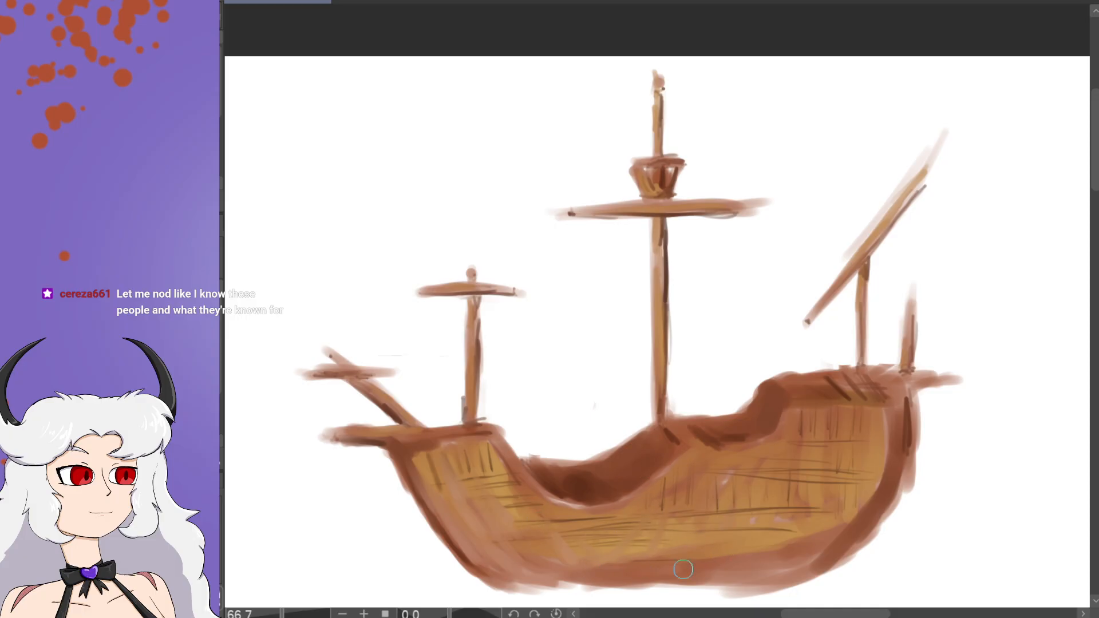
{"action": "mouse_move", "coordinate": [876, 485]}
{"action": "left_mouse_down"}
{"action": "mouse_move", "coordinate": [850, 522]}
{"action": "mouse_move", "coordinate": [885, 414]}
{"action": "mouse_move", "coordinate": [868, 479]}
{"action": "mouse_move", "coordinate": [836, 523]}
{"action": "mouse_move", "coordinate": [838, 496]}
{"action": "mouse_move", "coordinate": [792, 537]}
{"action": "left_mouse_up"}
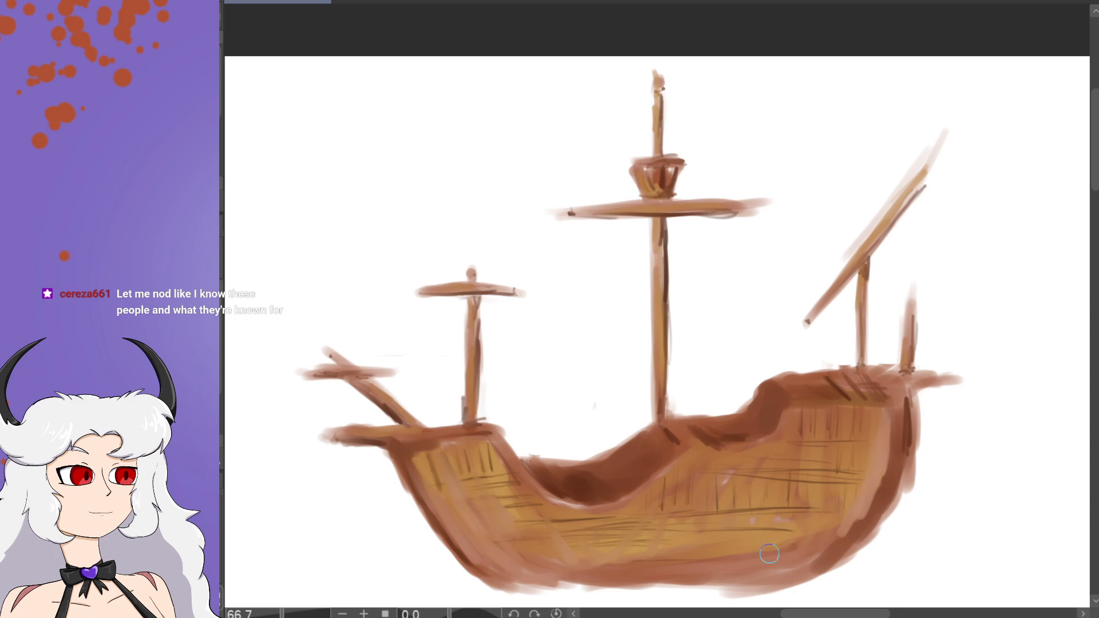
Step: Paint a soft reddish-brown rim along the far edge of the hull's sunken middle deck
{"action": "scroll", "coordinate": [792, 536], "scroll_direction": "down", "scroll_amount": 2}
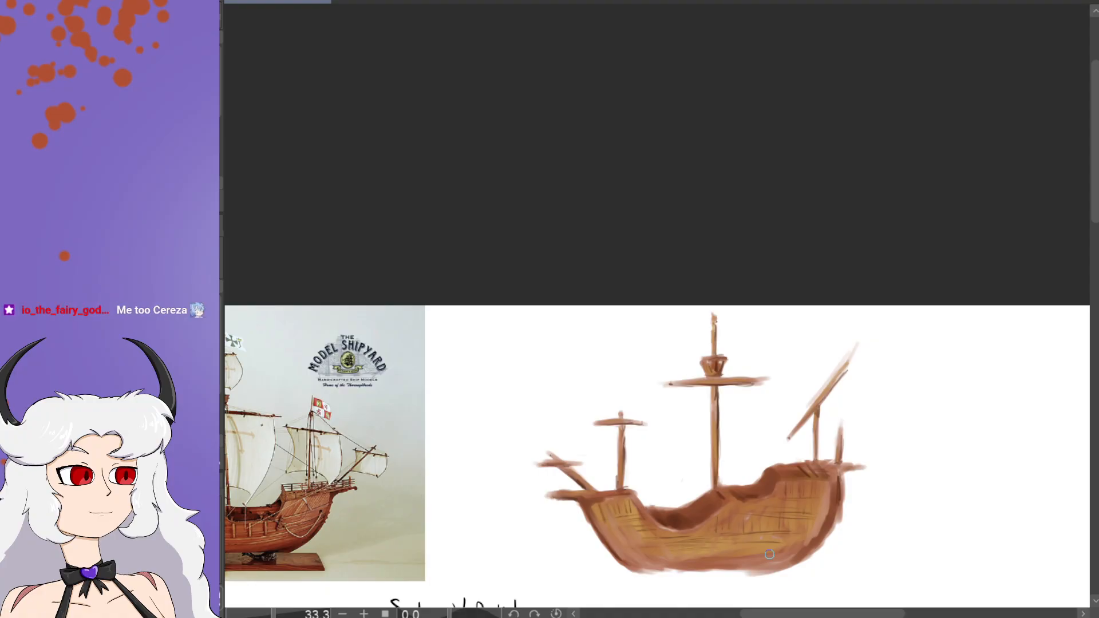
{"action": "scroll", "coordinate": [1096, 209], "scroll_direction": "down", "scroll_amount": 1}
{"action": "left_click_drag", "start_coordinate": [1096, 209], "coordinate": [1094, 232]}
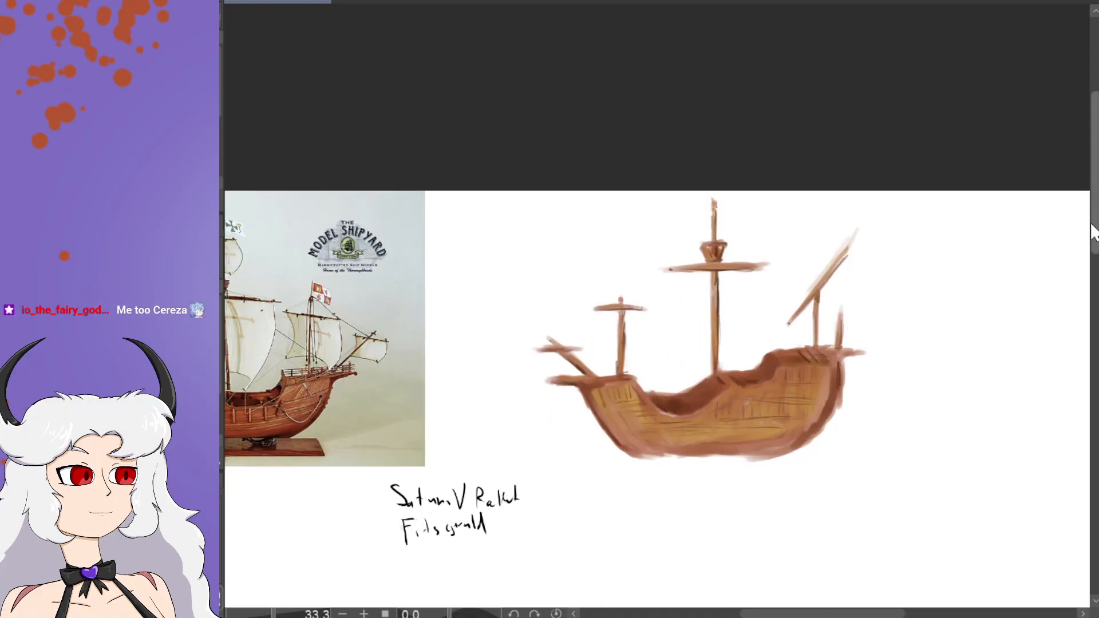
{"action": "scroll", "coordinate": [701, 366], "scroll_direction": "up", "scroll_amount": 1}
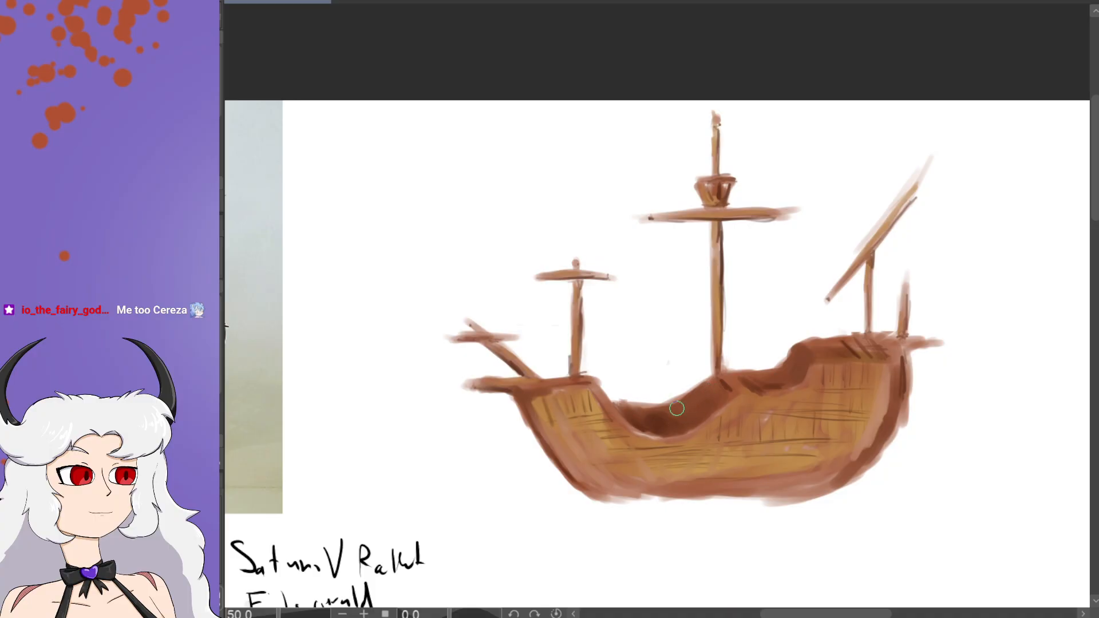
{"action": "scroll", "coordinate": [658, 306], "scroll_direction": "down", "scroll_amount": 4}
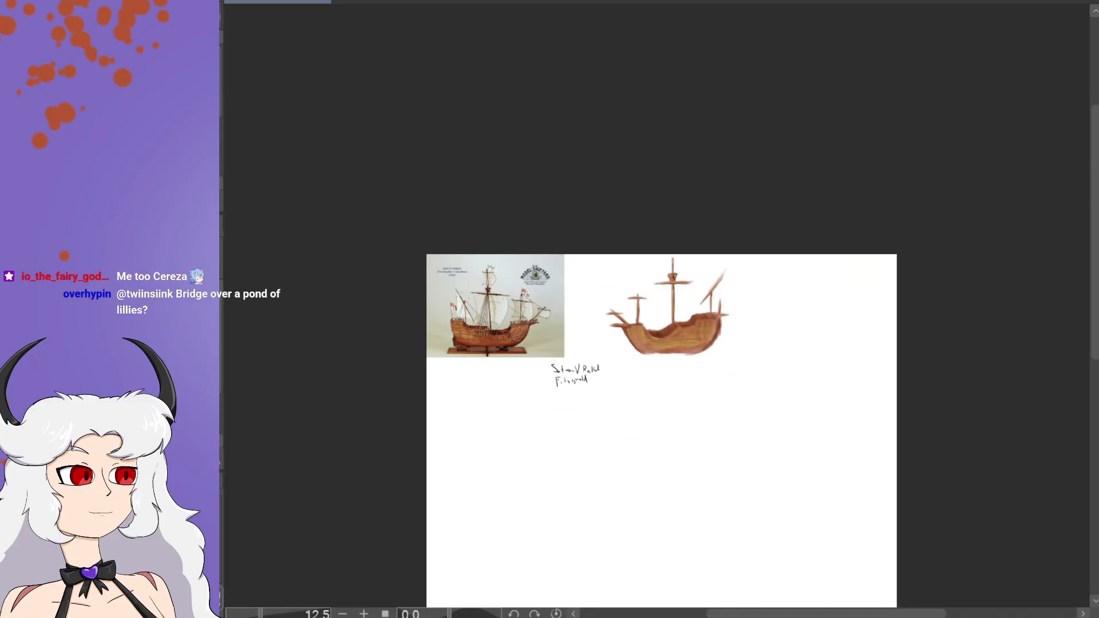
{"action": "scroll", "coordinate": [658, 306], "scroll_direction": "up", "scroll_amount": 4}
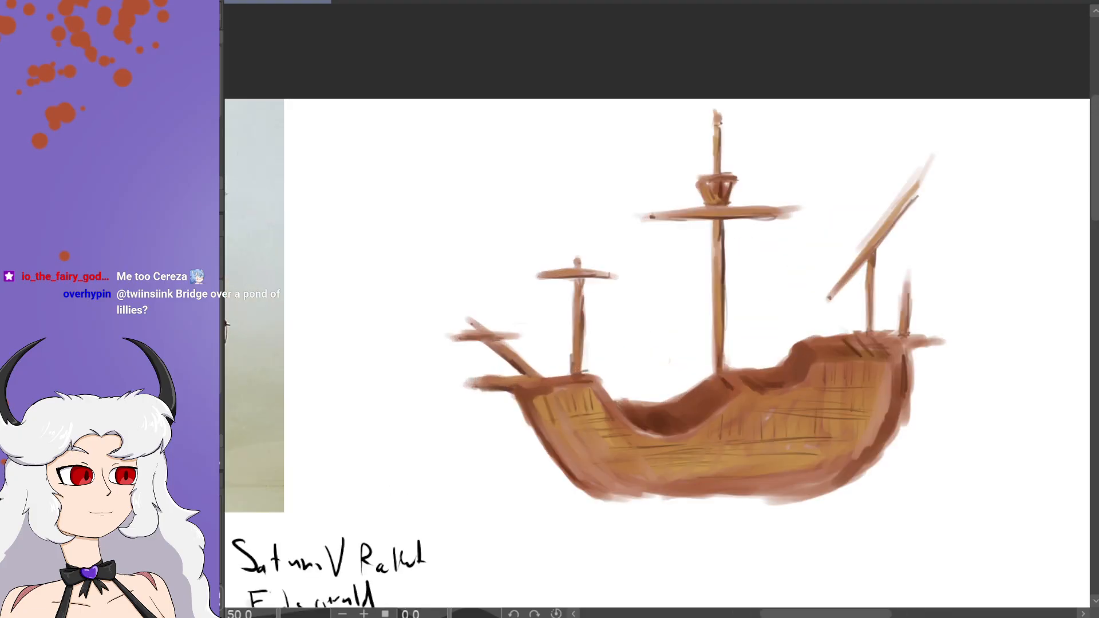
{"action": "scroll", "coordinate": [629, 405], "scroll_direction": "up", "scroll_amount": 1}
{"action": "mouse_move", "coordinate": [631, 404]}
{"action": "left_mouse_down"}
{"action": "mouse_move", "coordinate": [678, 403]}
{"action": "mouse_move", "coordinate": [745, 369]}
{"action": "mouse_move", "coordinate": [693, 394]}
{"action": "mouse_move", "coordinate": [708, 383]}
{"action": "mouse_move", "coordinate": [645, 401]}
{"action": "mouse_move", "coordinate": [601, 397]}
{"action": "mouse_move", "coordinate": [650, 396]}
{"action": "mouse_move", "coordinate": [751, 356]}
{"action": "mouse_move", "coordinate": [758, 376]}
{"action": "mouse_move", "coordinate": [744, 368]}
{"action": "mouse_move", "coordinate": [761, 384]}
{"action": "mouse_move", "coordinate": [739, 373]}
{"action": "mouse_move", "coordinate": [745, 382]}
{"action": "mouse_move", "coordinate": [708, 386]}
{"action": "mouse_move", "coordinate": [733, 401]}
{"action": "mouse_move", "coordinate": [684, 405]}
{"action": "mouse_move", "coordinate": [728, 383]}
{"action": "mouse_move", "coordinate": [768, 385]}
{"action": "mouse_move", "coordinate": [784, 373]}
{"action": "mouse_move", "coordinate": [775, 361]}
{"action": "mouse_move", "coordinate": [796, 355]}
{"action": "mouse_move", "coordinate": [768, 357]}
{"action": "mouse_move", "coordinate": [843, 351]}
{"action": "mouse_move", "coordinate": [831, 352]}
{"action": "mouse_move", "coordinate": [855, 317]}
{"action": "mouse_move", "coordinate": [857, 340]}
{"action": "mouse_move", "coordinate": [872, 334]}
{"action": "mouse_move", "coordinate": [888, 360]}
{"action": "mouse_move", "coordinate": [866, 325]}
{"action": "left_mouse_up"}
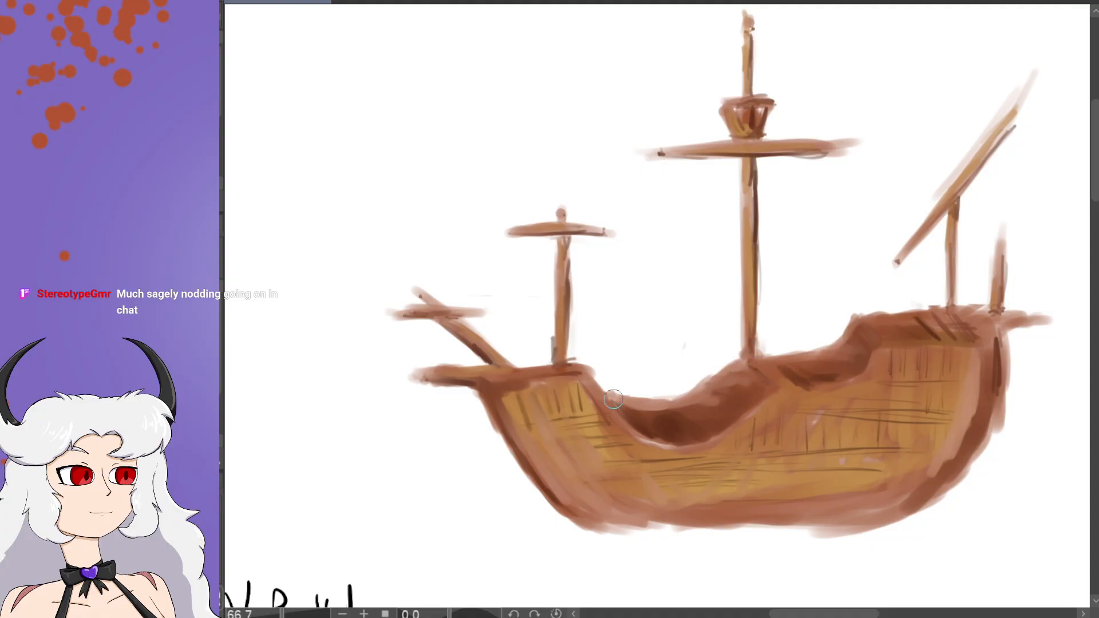
{"action": "mouse_move", "coordinate": [625, 410]}
{"action": "left_mouse_down"}
{"action": "mouse_move", "coordinate": [647, 417]}
{"action": "mouse_move", "coordinate": [632, 406]}
{"action": "left_mouse_up"}
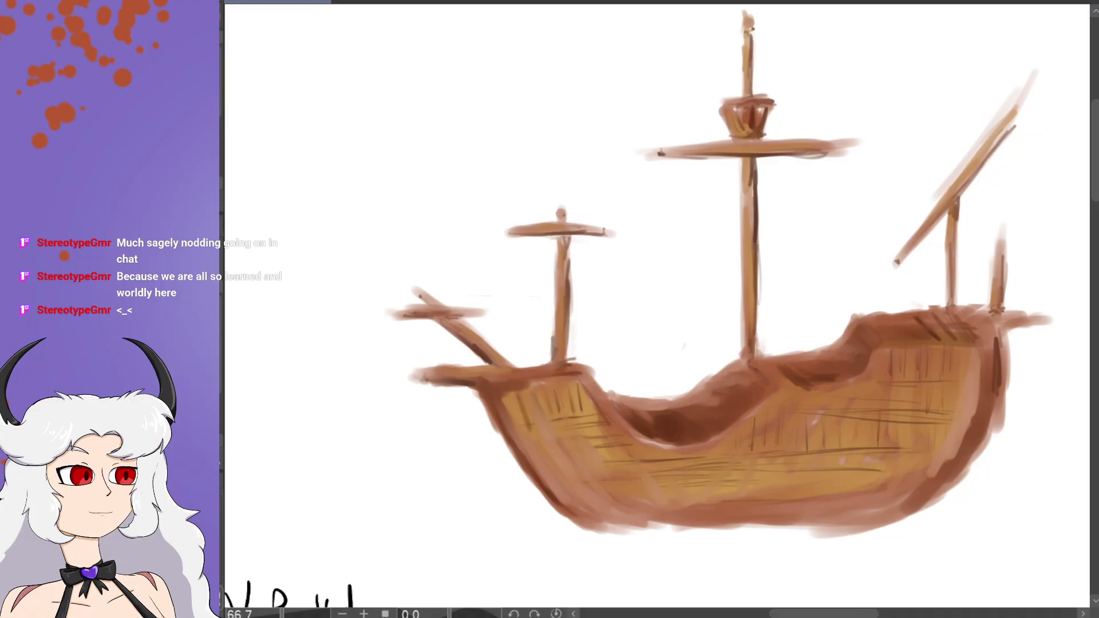
Step: Doodle a black line sketch of a desk with a tablet and a round-headed figure hunched over it below the ship
{"action": "key", "text": "ctrl+minus"}
{"action": "key", "text": "ctrl+minus"}
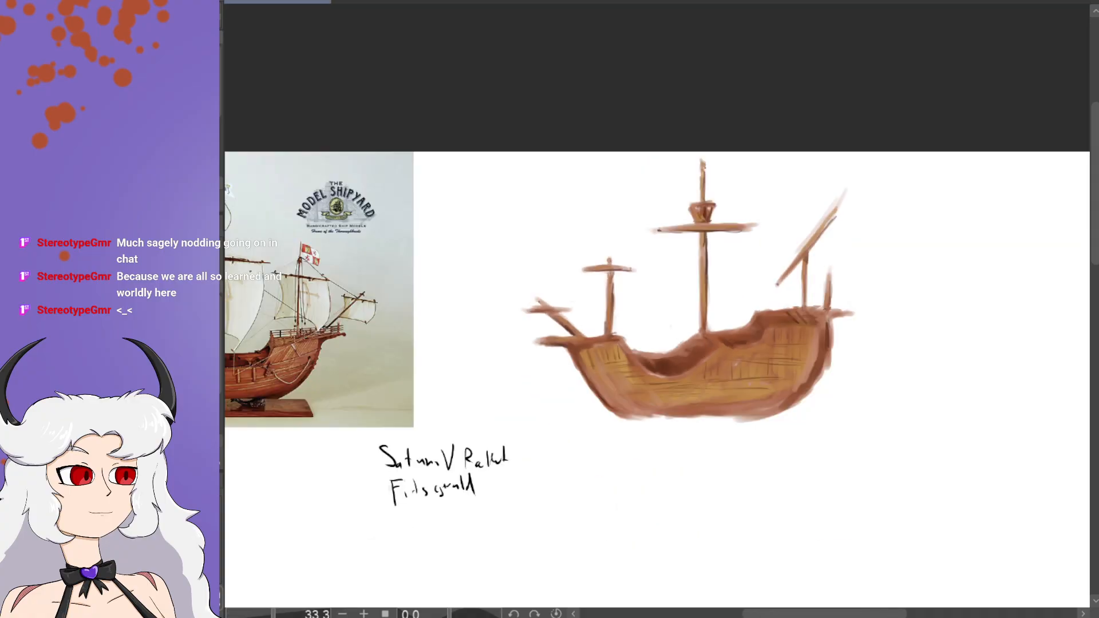
{"action": "left_click_drag", "start_coordinate": [855, 614], "coordinate": [834, 614]}
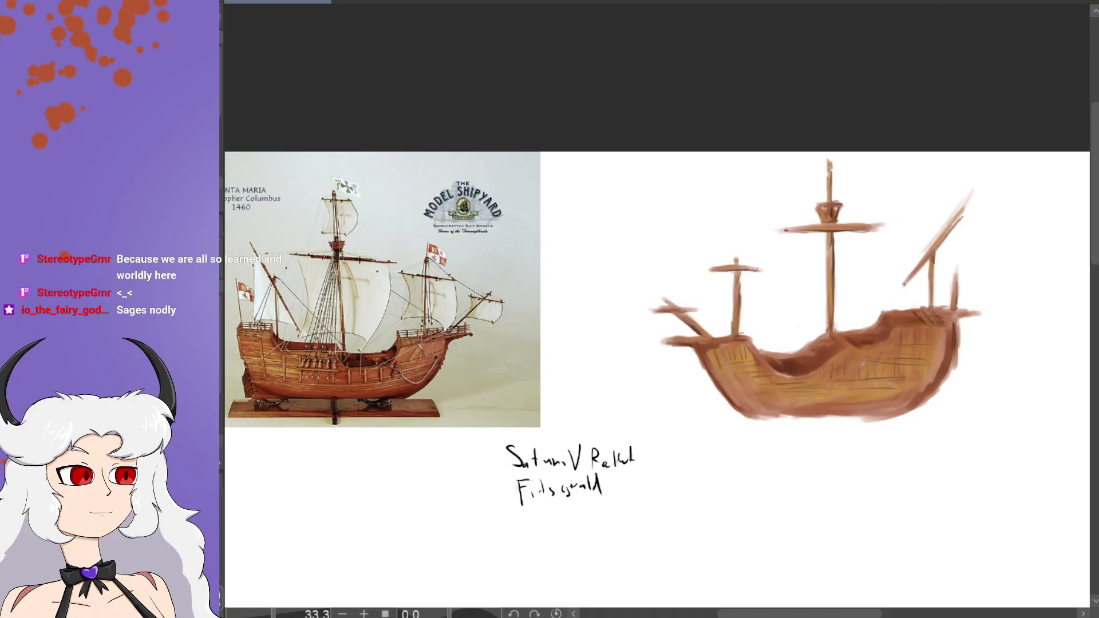
{"action": "scroll", "coordinate": [1093, 269], "scroll_direction": "up", "scroll_amount": 1}
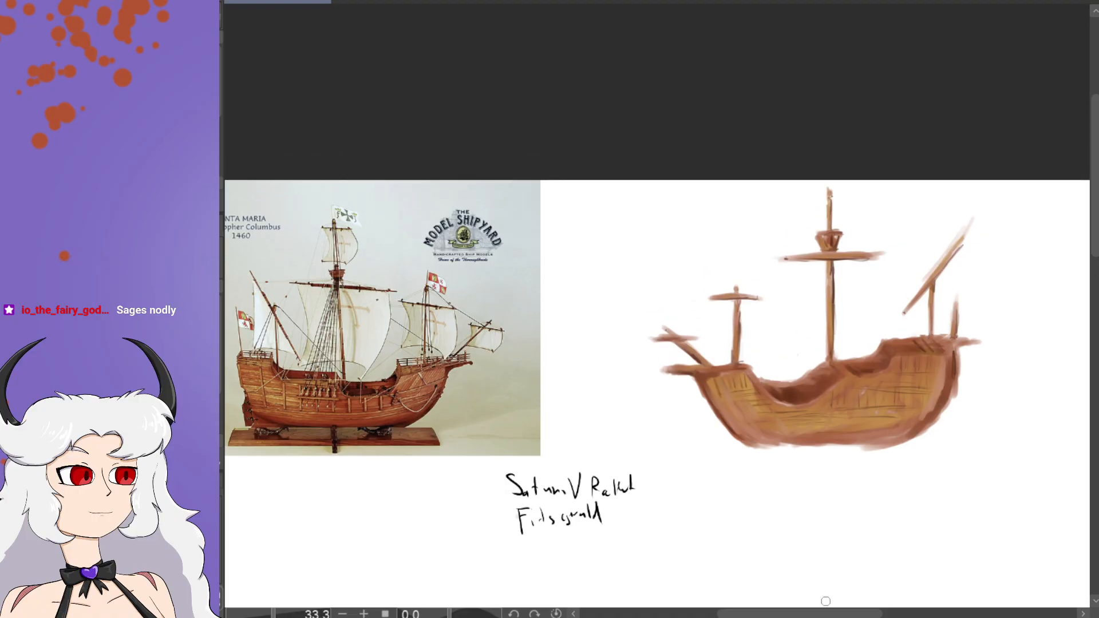
{"action": "scroll", "coordinate": [900, 603], "scroll_direction": "right", "scroll_amount": 2}
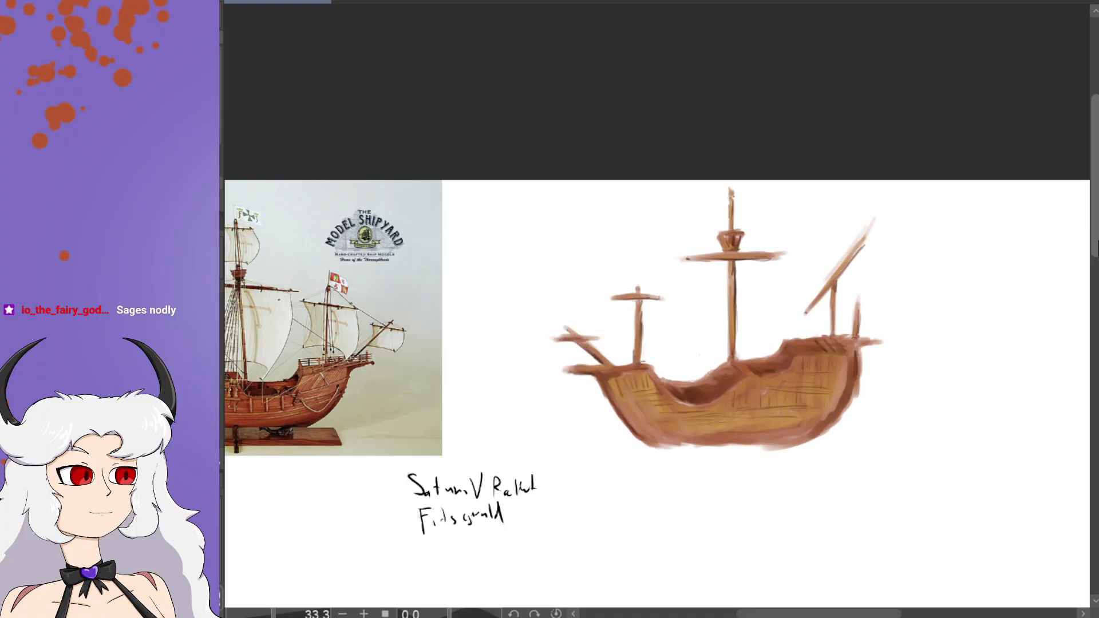
{"action": "scroll", "coordinate": [657, 435], "scroll_direction": "down", "scroll_amount": 5}
{"action": "mouse_move", "coordinate": [594, 451]}
{"action": "left_mouse_down"}
{"action": "mouse_move", "coordinate": [775, 464]}
{"action": "mouse_move", "coordinate": [774, 499]}
{"action": "left_mouse_up"}
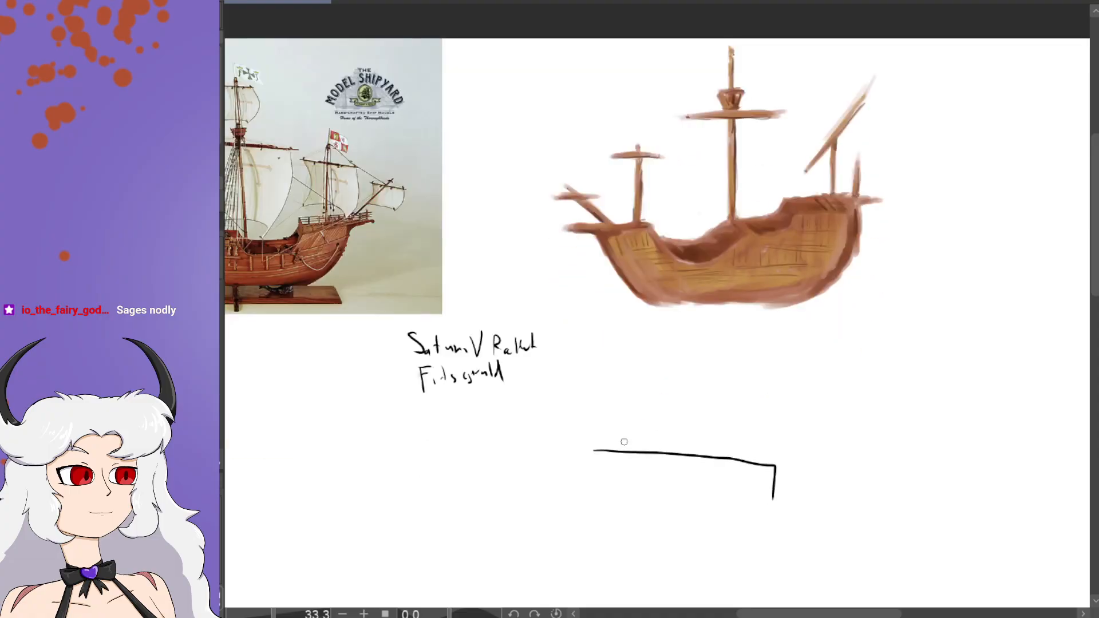
{"action": "left_click_drag", "start_coordinate": [623, 442], "coordinate": [745, 458]}
{"action": "mouse_move", "coordinate": [702, 365]}
{"action": "left_mouse_down"}
{"action": "mouse_move", "coordinate": [711, 396]}
{"action": "mouse_move", "coordinate": [749, 389]}
{"action": "left_mouse_up"}
{"action": "mouse_move", "coordinate": [717, 356]}
{"action": "left_mouse_down"}
{"action": "mouse_move", "coordinate": [763, 393]}
{"action": "mouse_move", "coordinate": [796, 390]}
{"action": "mouse_move", "coordinate": [765, 397]}
{"action": "mouse_move", "coordinate": [767, 424]}
{"action": "mouse_move", "coordinate": [792, 436]}
{"action": "left_mouse_up"}
{"action": "mouse_move", "coordinate": [796, 388]}
{"action": "left_mouse_down"}
{"action": "mouse_move", "coordinate": [823, 447]}
{"action": "mouse_move", "coordinate": [793, 467]}
{"action": "left_mouse_up"}
{"action": "left_click_drag", "start_coordinate": [815, 425], "coordinate": [821, 458]}
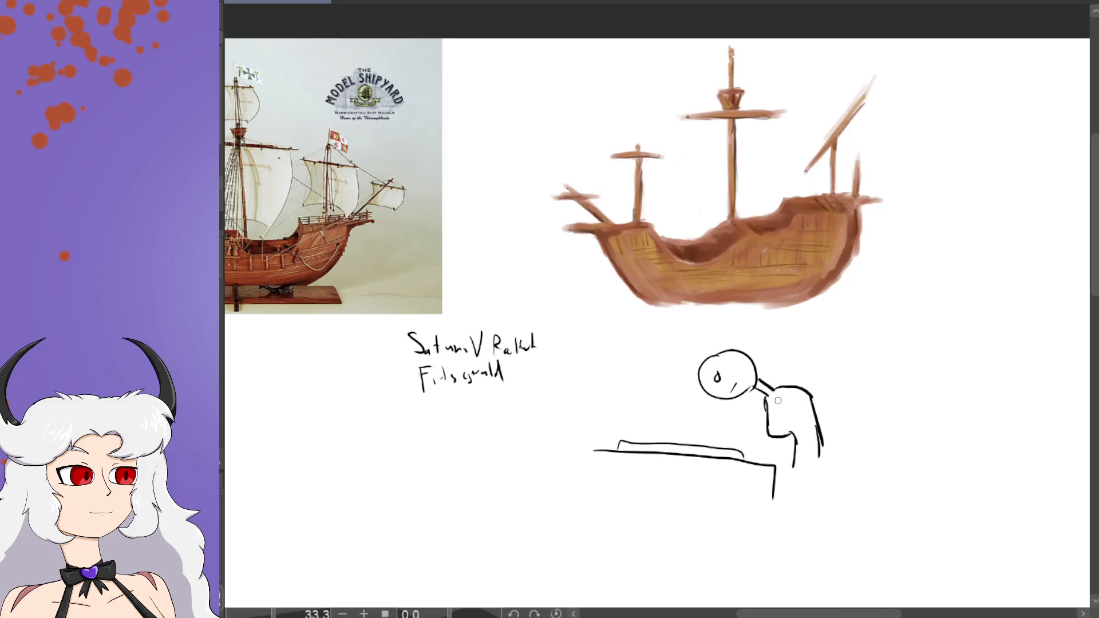
Step: Add arms, hair and legs to the hunched figure doodle and erase the whole sketch from the canvas
{"action": "mouse_move", "coordinate": [782, 399]}
{"action": "left_mouse_down"}
{"action": "mouse_move", "coordinate": [783, 462]}
{"action": "mouse_move", "coordinate": [782, 441]}
{"action": "mouse_move", "coordinate": [776, 454]}
{"action": "mouse_move", "coordinate": [747, 455]}
{"action": "mouse_move", "coordinate": [739, 443]}
{"action": "mouse_move", "coordinate": [799, 466]}
{"action": "left_mouse_up"}
{"action": "mouse_move", "coordinate": [800, 465]}
{"action": "left_mouse_down"}
{"action": "mouse_move", "coordinate": [801, 404]}
{"action": "mouse_move", "coordinate": [784, 396]}
{"action": "left_mouse_up"}
{"action": "mouse_move", "coordinate": [772, 414]}
{"action": "left_mouse_down"}
{"action": "mouse_move", "coordinate": [724, 423]}
{"action": "mouse_move", "coordinate": [709, 408]}
{"action": "mouse_move", "coordinate": [705, 426]}
{"action": "mouse_move", "coordinate": [685, 387]}
{"action": "left_mouse_up"}
{"action": "left_click_drag", "start_coordinate": [711, 427], "coordinate": [723, 448]}
{"action": "mouse_move", "coordinate": [749, 343]}
{"action": "left_mouse_down"}
{"action": "mouse_move", "coordinate": [849, 360]}
{"action": "mouse_move", "coordinate": [827, 387]}
{"action": "left_mouse_up"}
{"action": "mouse_move", "coordinate": [739, 334]}
{"action": "left_mouse_down"}
{"action": "mouse_move", "coordinate": [701, 335]}
{"action": "mouse_move", "coordinate": [710, 357]}
{"action": "left_mouse_up"}
{"action": "left_click_drag", "start_coordinate": [820, 456], "coordinate": [822, 475]}
{"action": "left_click_drag", "start_coordinate": [794, 465], "coordinate": [769, 482]}
{"action": "left_click_drag", "start_coordinate": [819, 479], "coordinate": [815, 499]}
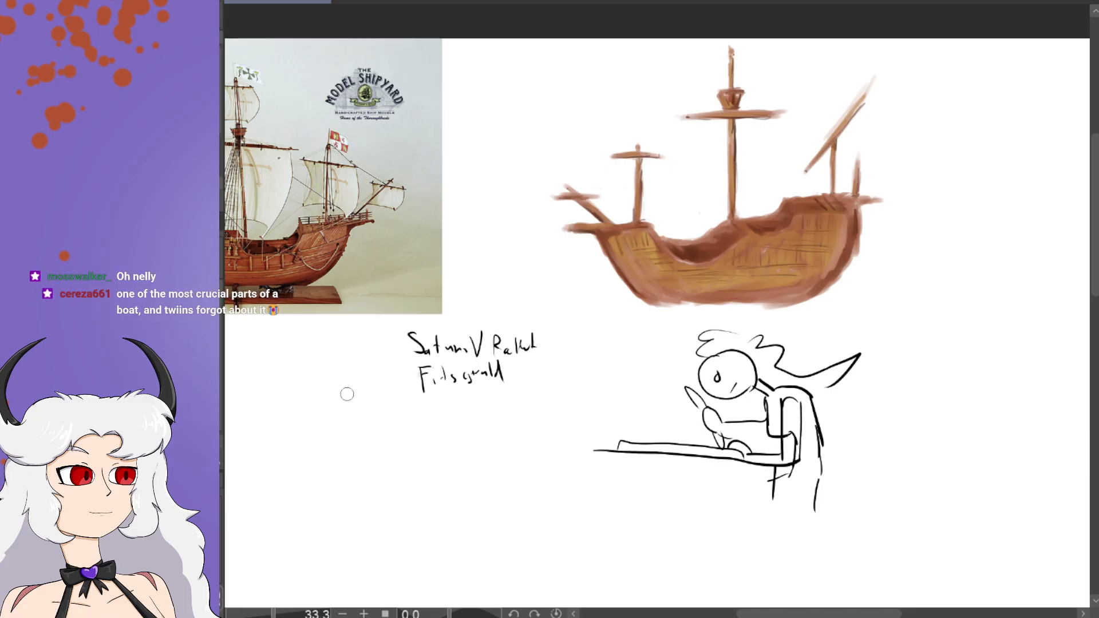
{"action": "mouse_move", "coordinate": [595, 450]}
{"action": "left_mouse_down"}
{"action": "mouse_move", "coordinate": [690, 437]}
{"action": "mouse_move", "coordinate": [708, 343]}
{"action": "mouse_move", "coordinate": [717, 381]}
{"action": "mouse_move", "coordinate": [775, 481]}
{"action": "mouse_move", "coordinate": [828, 497]}
{"action": "mouse_move", "coordinate": [817, 471]}
{"action": "mouse_move", "coordinate": [856, 345]}
{"action": "mouse_move", "coordinate": [754, 393]}
{"action": "mouse_move", "coordinate": [734, 359]}
{"action": "mouse_move", "coordinate": [782, 355]}
{"action": "mouse_move", "coordinate": [778, 344]}
{"action": "mouse_move", "coordinate": [711, 367]}
{"action": "left_mouse_up"}
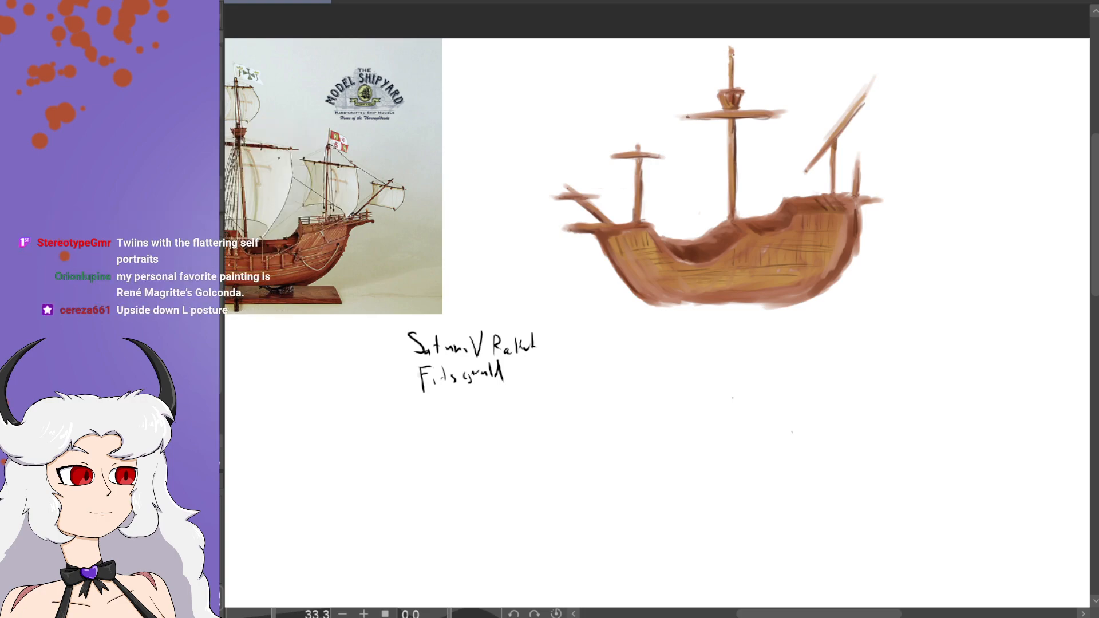
Step: Paint a pale grey triangular sail under the aft mast's slanted yard and a short grey stroke beneath the main yard
{"action": "left_click_drag", "start_coordinate": [1096, 286], "coordinate": [1096, 271]}
{"action": "left_click_drag", "start_coordinate": [888, 616], "coordinate": [855, 616]}
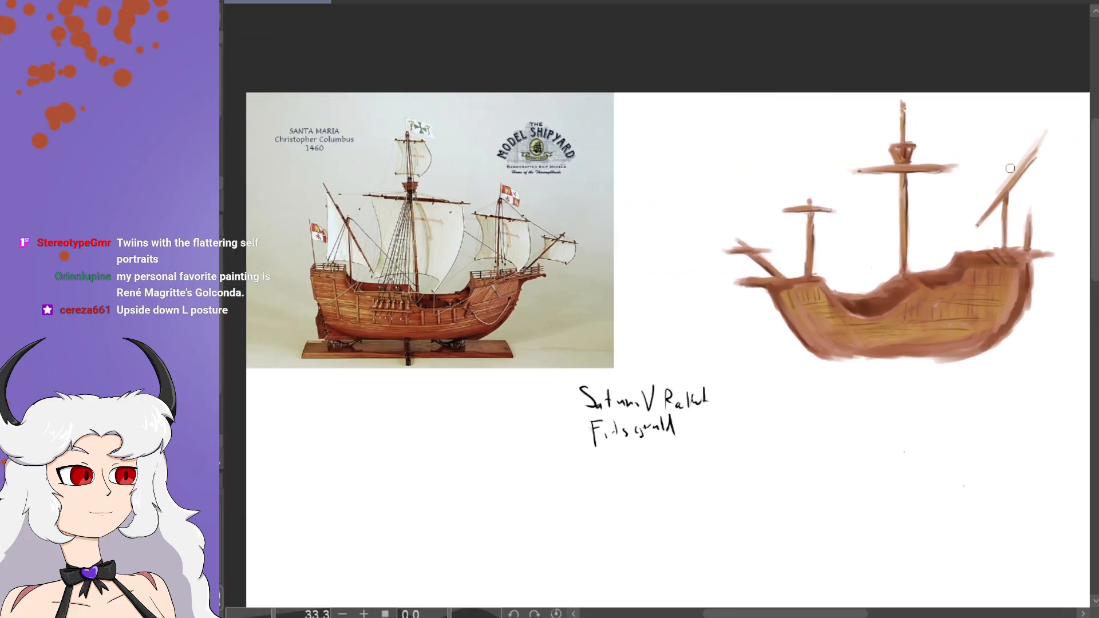
{"action": "mouse_move", "coordinate": [1036, 160]}
{"action": "left_mouse_down"}
{"action": "mouse_move", "coordinate": [1016, 210]}
{"action": "mouse_move", "coordinate": [981, 226]}
{"action": "mouse_move", "coordinate": [1014, 210]}
{"action": "mouse_move", "coordinate": [1015, 196]}
{"action": "mouse_move", "coordinate": [999, 207]}
{"action": "mouse_move", "coordinate": [1026, 182]}
{"action": "left_mouse_up"}
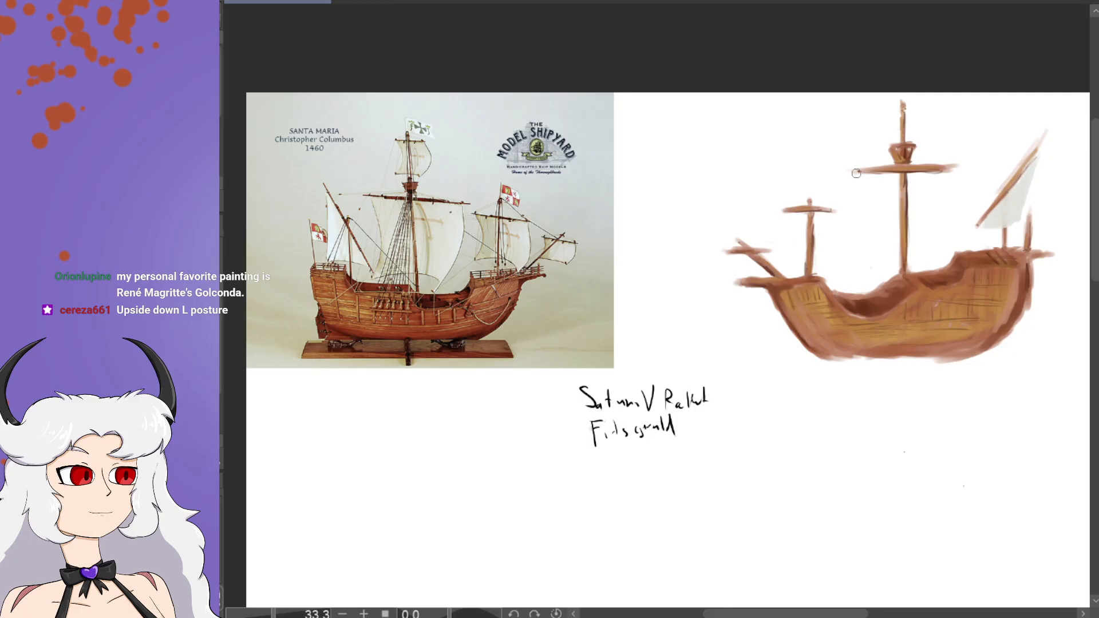
{"action": "left_click_drag", "start_coordinate": [938, 175], "coordinate": [935, 202]}
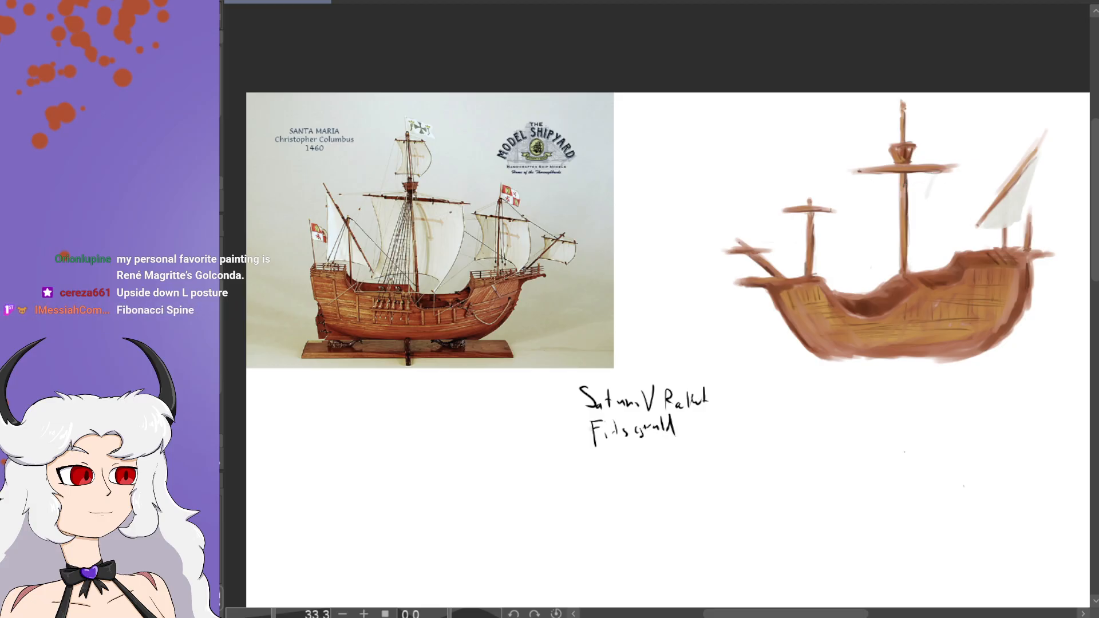
{"action": "left_click_drag", "start_coordinate": [1009, 191], "coordinate": [1005, 228]}
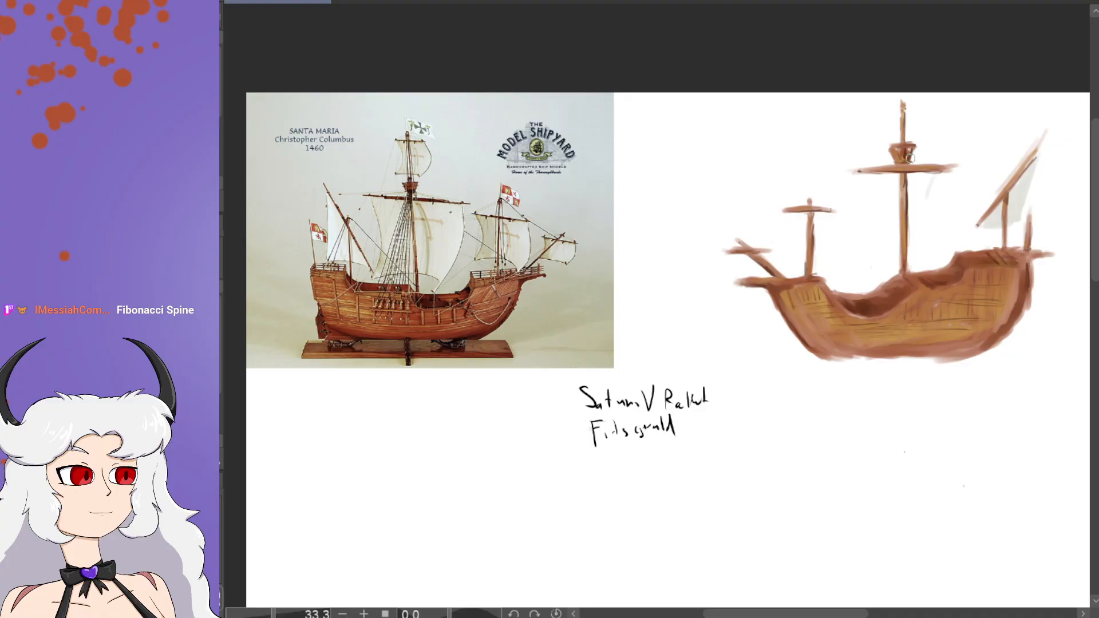
Step: Outline and fill a pale grey billowing sail across the topmast above the crow's nest
{"action": "scroll", "coordinate": [900, 105], "scroll_direction": "up", "scroll_amount": 1}
{"action": "mouse_move", "coordinate": [869, 108]}
{"action": "left_mouse_down"}
{"action": "mouse_move", "coordinate": [936, 119]}
{"action": "mouse_move", "coordinate": [919, 140]}
{"action": "mouse_move", "coordinate": [925, 149]}
{"action": "mouse_move", "coordinate": [885, 158]}
{"action": "left_mouse_up"}
{"action": "mouse_move", "coordinate": [881, 117]}
{"action": "left_mouse_down"}
{"action": "mouse_move", "coordinate": [856, 144]}
{"action": "mouse_move", "coordinate": [874, 156]}
{"action": "mouse_move", "coordinate": [861, 129]}
{"action": "mouse_move", "coordinate": [863, 155]}
{"action": "left_mouse_up"}
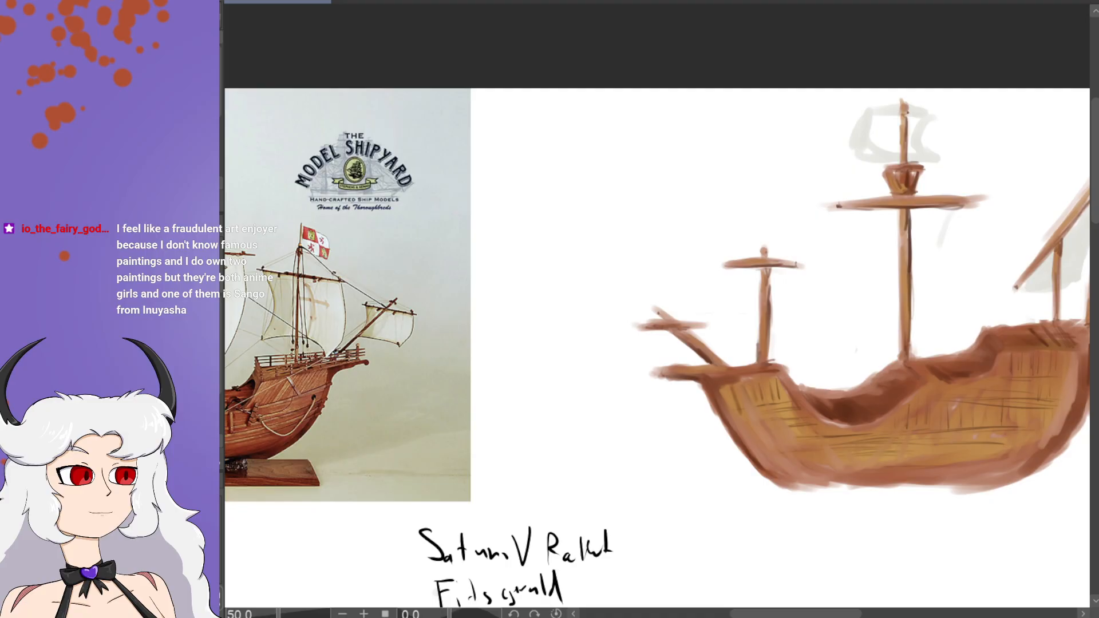
{"action": "mouse_move", "coordinate": [869, 128]}
{"action": "left_mouse_down"}
{"action": "mouse_move", "coordinate": [878, 151]}
{"action": "mouse_move", "coordinate": [874, 136]}
{"action": "mouse_move", "coordinate": [903, 121]}
{"action": "mouse_move", "coordinate": [911, 157]}
{"action": "mouse_move", "coordinate": [891, 110]}
{"action": "left_mouse_up"}
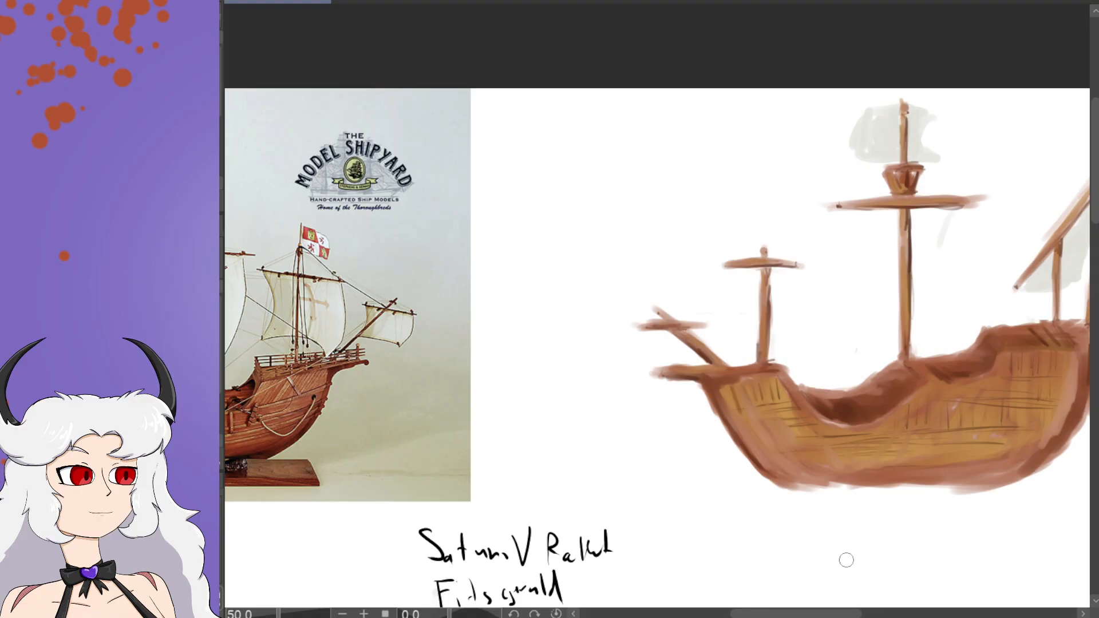
Step: Paint a small pale grey sail beneath the bowsprit yard and a large billowing pale grey sail beneath the main yard
{"action": "left_click_drag", "start_coordinate": [827, 614], "coordinate": [788, 614]}
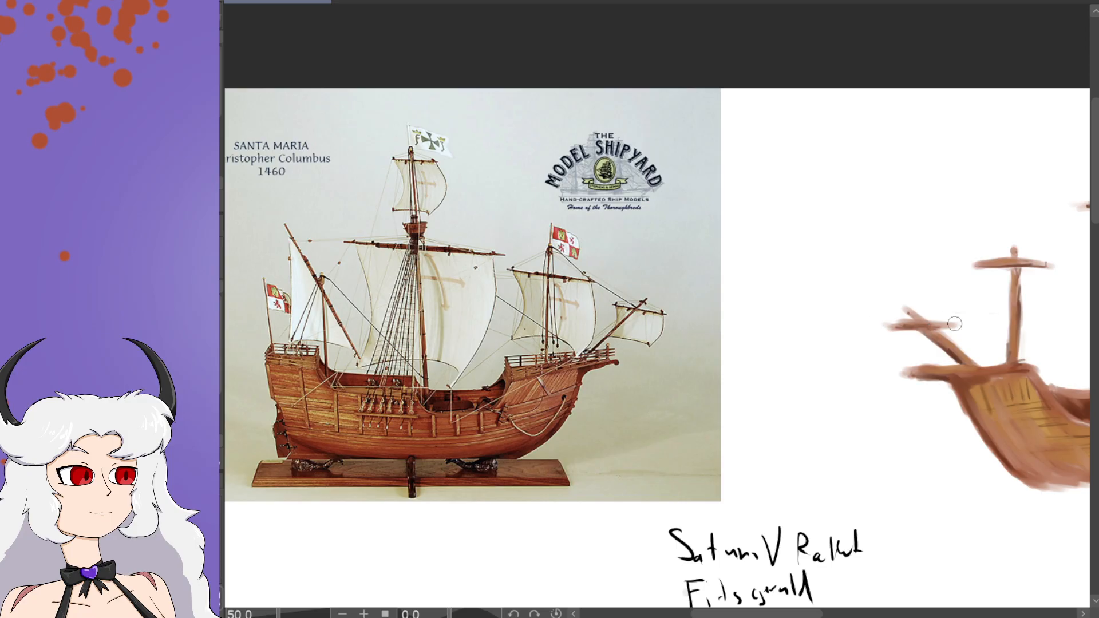
{"action": "mouse_move", "coordinate": [897, 335]}
{"action": "left_mouse_down"}
{"action": "mouse_move", "coordinate": [944, 327]}
{"action": "mouse_move", "coordinate": [968, 346]}
{"action": "mouse_move", "coordinate": [912, 354]}
{"action": "mouse_move", "coordinate": [901, 340]}
{"action": "mouse_move", "coordinate": [930, 350]}
{"action": "left_mouse_up"}
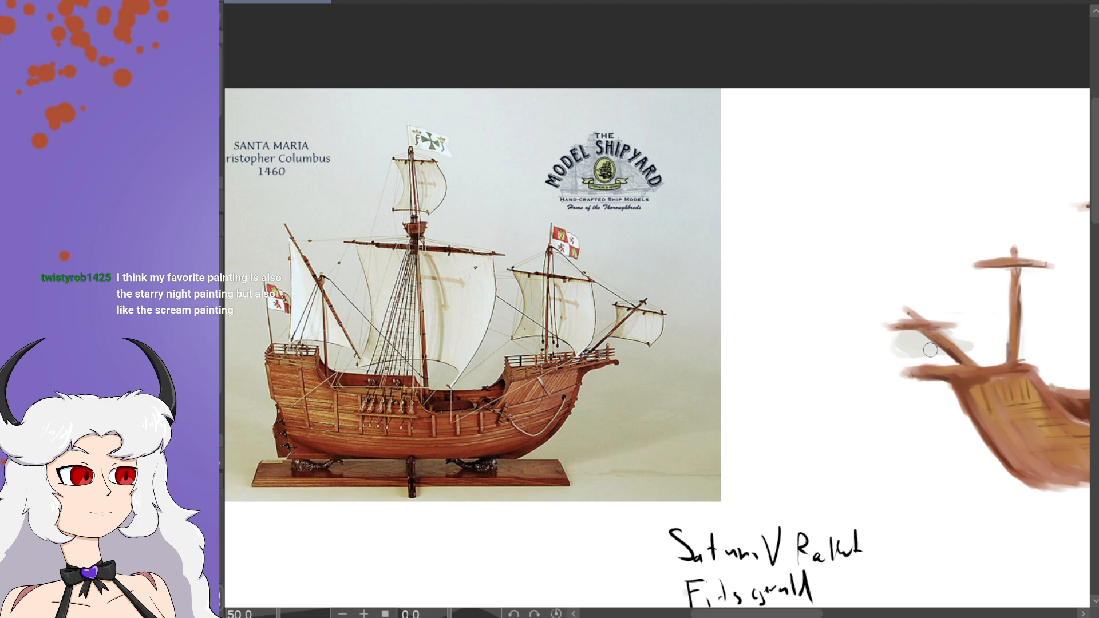
{"action": "mouse_move", "coordinate": [809, 612]}
{"action": "left_mouse_down"}
{"action": "mouse_move", "coordinate": [853, 598]}
{"action": "mouse_move", "coordinate": [790, 615]}
{"action": "mouse_move", "coordinate": [824, 611]}
{"action": "mouse_move", "coordinate": [821, 599]}
{"action": "left_mouse_up"}
{"action": "mouse_move", "coordinate": [904, 209]}
{"action": "left_mouse_down"}
{"action": "mouse_move", "coordinate": [893, 243]}
{"action": "mouse_move", "coordinate": [909, 285]}
{"action": "left_mouse_up"}
{"action": "mouse_move", "coordinate": [788, 212]}
{"action": "left_mouse_down"}
{"action": "mouse_move", "coordinate": [778, 264]}
{"action": "mouse_move", "coordinate": [795, 218]}
{"action": "mouse_move", "coordinate": [771, 276]}
{"action": "mouse_move", "coordinate": [797, 330]}
{"action": "left_mouse_up"}
{"action": "mouse_move", "coordinate": [867, 613]}
{"action": "left_mouse_down"}
{"action": "mouse_move", "coordinate": [821, 607]}
{"action": "mouse_move", "coordinate": [876, 611]}
{"action": "left_mouse_up"}
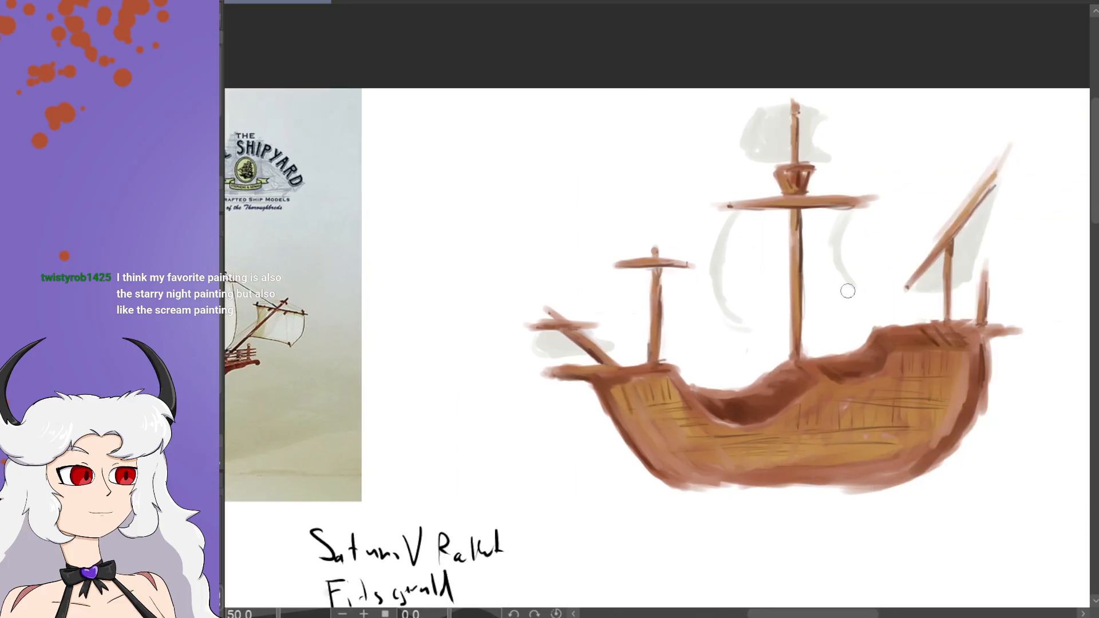
{"action": "mouse_move", "coordinate": [837, 245]}
{"action": "left_mouse_down"}
{"action": "mouse_move", "coordinate": [875, 319]}
{"action": "mouse_move", "coordinate": [810, 317]}
{"action": "mouse_move", "coordinate": [752, 348]}
{"action": "mouse_move", "coordinate": [744, 335]}
{"action": "mouse_move", "coordinate": [753, 350]}
{"action": "mouse_move", "coordinate": [765, 344]}
{"action": "mouse_move", "coordinate": [727, 288]}
{"action": "mouse_move", "coordinate": [745, 223]}
{"action": "mouse_move", "coordinate": [733, 269]}
{"action": "mouse_move", "coordinate": [760, 328]}
{"action": "left_mouse_up"}
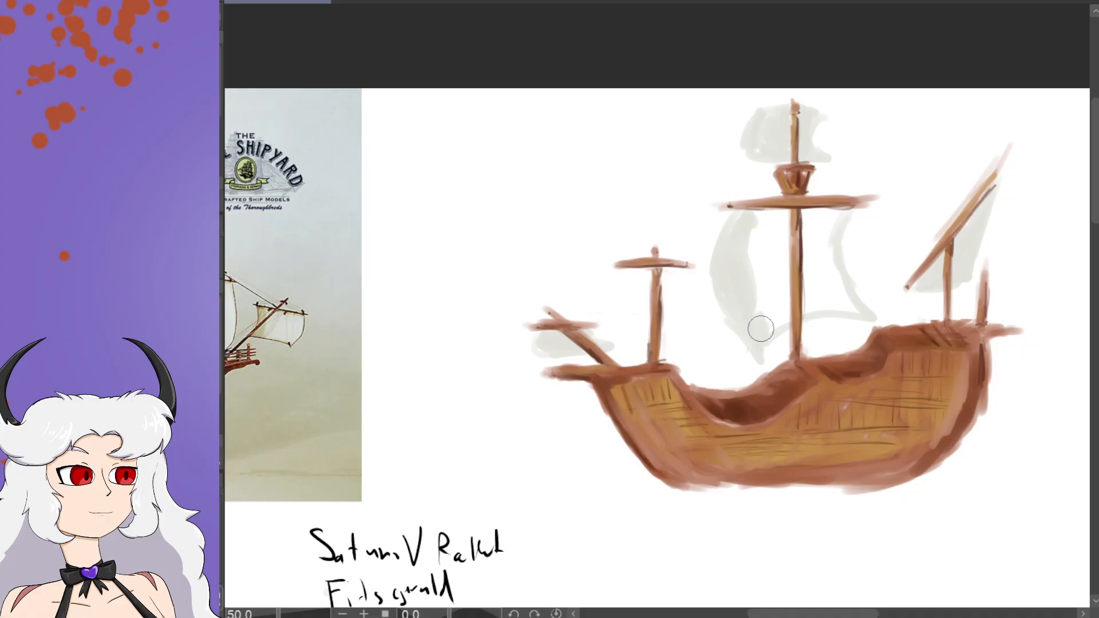
{"action": "mouse_move", "coordinate": [761, 329]}
{"action": "left_mouse_down"}
{"action": "mouse_move", "coordinate": [834, 301]}
{"action": "mouse_move", "coordinate": [859, 312]}
{"action": "mouse_move", "coordinate": [830, 286]}
{"action": "mouse_move", "coordinate": [828, 244]}
{"action": "mouse_move", "coordinate": [828, 304]}
{"action": "mouse_move", "coordinate": [823, 272]}
{"action": "mouse_move", "coordinate": [773, 326]}
{"action": "mouse_move", "coordinate": [773, 256]}
{"action": "mouse_move", "coordinate": [746, 250]}
{"action": "mouse_move", "coordinate": [738, 224]}
{"action": "mouse_move", "coordinate": [835, 215]}
{"action": "mouse_move", "coordinate": [836, 295]}
{"action": "mouse_move", "coordinate": [809, 226]}
{"action": "mouse_move", "coordinate": [773, 262]}
{"action": "mouse_move", "coordinate": [768, 246]}
{"action": "mouse_move", "coordinate": [753, 295]}
{"action": "left_mouse_up"}
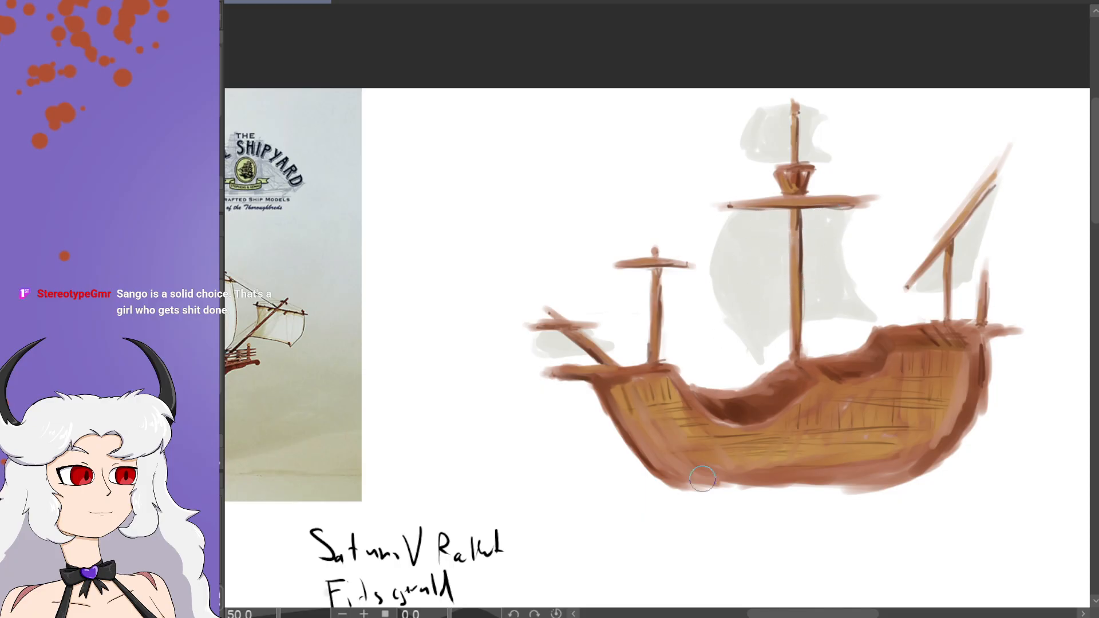
Step: Paint a pale grey billowing sail under the foremast's yard, filled on both sides of the mast
{"action": "mouse_move", "coordinate": [807, 614]}
{"action": "left_mouse_down"}
{"action": "mouse_move", "coordinate": [750, 614]}
{"action": "mouse_move", "coordinate": [792, 614]}
{"action": "left_mouse_up"}
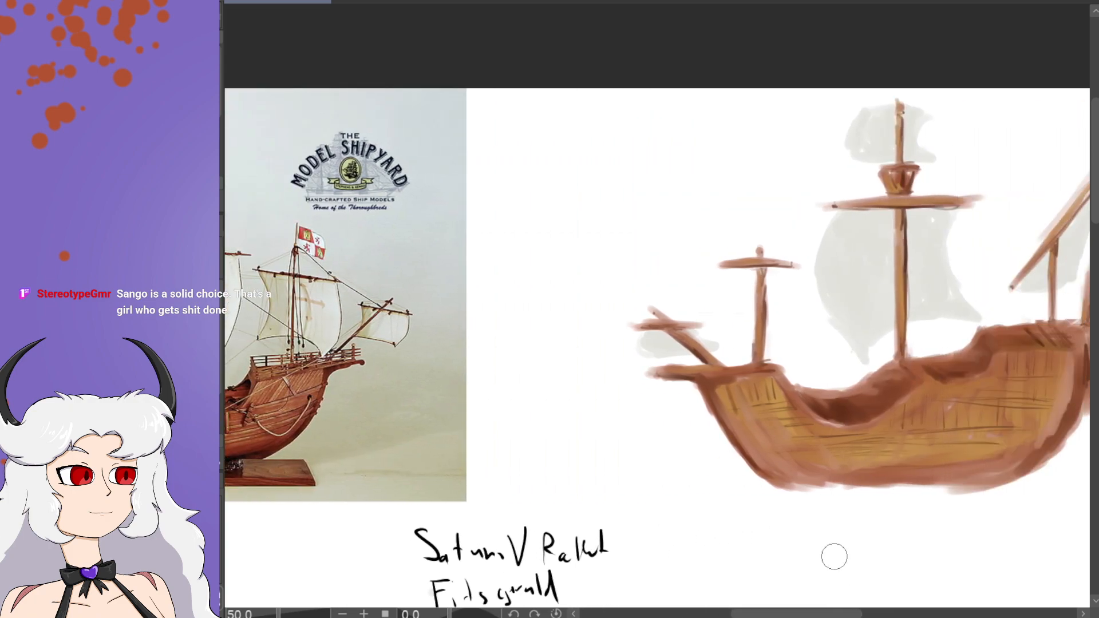
{"action": "left_click_drag", "start_coordinate": [788, 267], "coordinate": [789, 321]}
{"action": "mouse_move", "coordinate": [726, 276]}
{"action": "left_mouse_down"}
{"action": "mouse_move", "coordinate": [737, 339]}
{"action": "mouse_move", "coordinate": [799, 335]}
{"action": "mouse_move", "coordinate": [772, 305]}
{"action": "mouse_move", "coordinate": [778, 271]}
{"action": "mouse_move", "coordinate": [785, 336]}
{"action": "mouse_move", "coordinate": [737, 326]}
{"action": "mouse_move", "coordinate": [729, 288]}
{"action": "mouse_move", "coordinate": [738, 335]}
{"action": "mouse_move", "coordinate": [731, 269]}
{"action": "mouse_move", "coordinate": [746, 325]}
{"action": "mouse_move", "coordinate": [743, 284]}
{"action": "mouse_move", "coordinate": [766, 323]}
{"action": "mouse_move", "coordinate": [768, 274]}
{"action": "left_mouse_up"}
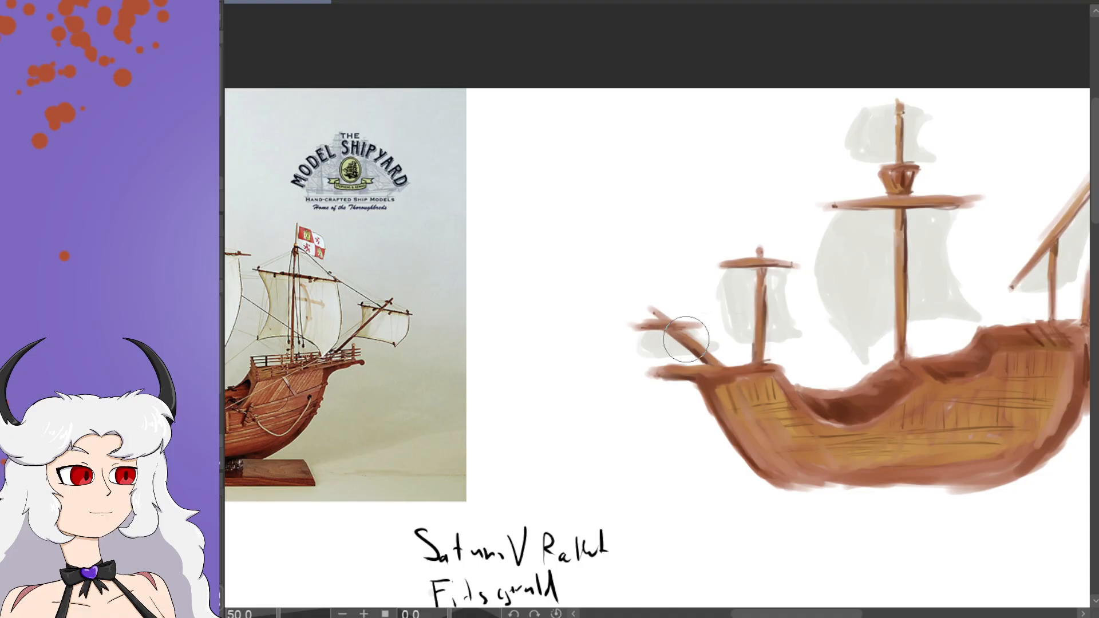
Step: Blend soft pale yellow highlights into the centres of the foremast, bowsprit, topmast and main sails
{"action": "mouse_move", "coordinate": [778, 293]}
{"action": "left_mouse_down"}
{"action": "mouse_move", "coordinate": [764, 316]}
{"action": "mouse_move", "coordinate": [760, 294]}
{"action": "mouse_move", "coordinate": [775, 274]}
{"action": "mouse_move", "coordinate": [751, 315]}
{"action": "mouse_move", "coordinate": [778, 314]}
{"action": "left_mouse_up"}
{"action": "mouse_move", "coordinate": [688, 338]}
{"action": "left_mouse_down"}
{"action": "mouse_move", "coordinate": [665, 341]}
{"action": "mouse_move", "coordinate": [681, 338]}
{"action": "left_mouse_up"}
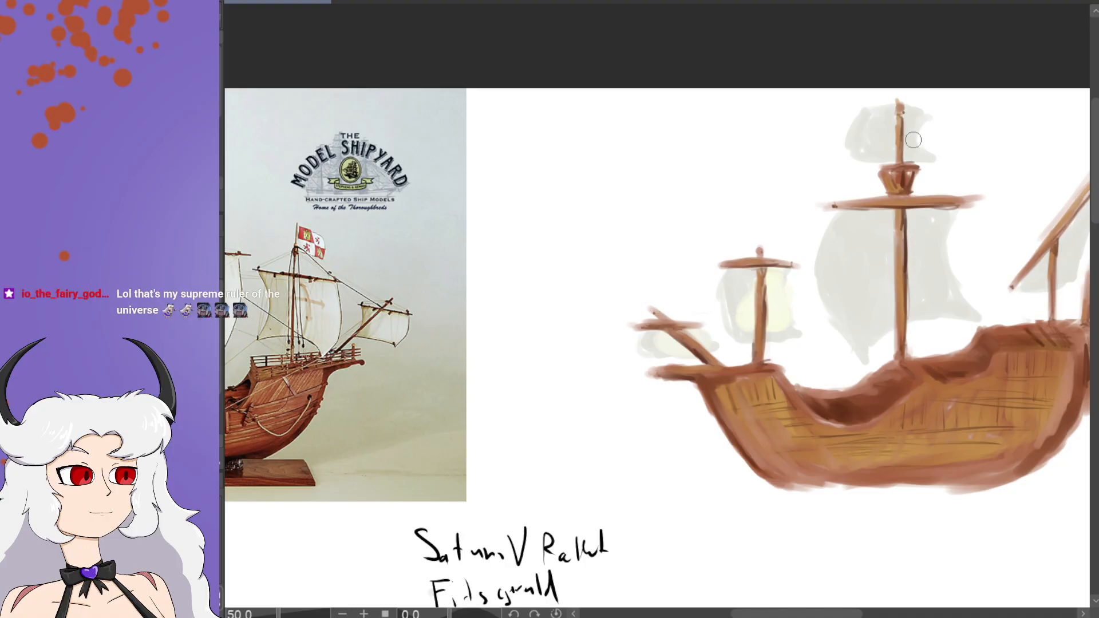
{"action": "mouse_move", "coordinate": [883, 139]}
{"action": "left_mouse_down"}
{"action": "mouse_move", "coordinate": [897, 125]}
{"action": "mouse_move", "coordinate": [891, 151]}
{"action": "mouse_move", "coordinate": [909, 143]}
{"action": "mouse_move", "coordinate": [890, 156]}
{"action": "left_mouse_up"}
{"action": "mouse_move", "coordinate": [842, 613]}
{"action": "left_mouse_down"}
{"action": "mouse_move", "coordinate": [861, 614]}
{"action": "mouse_move", "coordinate": [797, 611]}
{"action": "mouse_move", "coordinate": [853, 612]}
{"action": "left_mouse_up"}
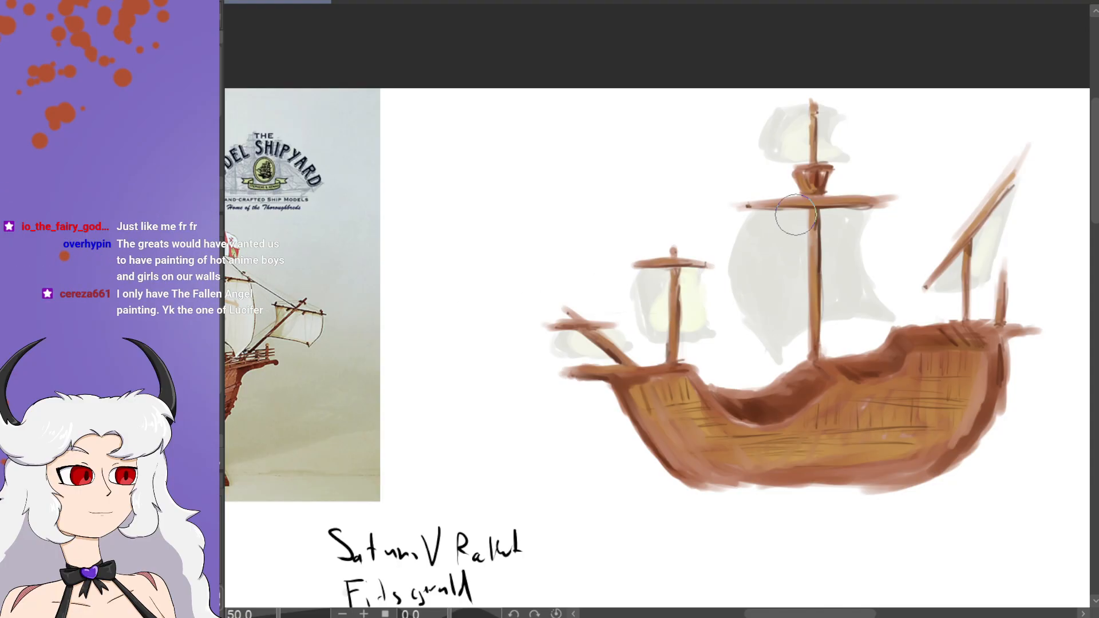
{"action": "mouse_move", "coordinate": [790, 227]}
{"action": "left_mouse_down"}
{"action": "mouse_move", "coordinate": [793, 327]}
{"action": "mouse_move", "coordinate": [782, 331]}
{"action": "mouse_move", "coordinate": [807, 304]}
{"action": "mouse_move", "coordinate": [792, 264]}
{"action": "mouse_move", "coordinate": [802, 228]}
{"action": "mouse_move", "coordinate": [790, 277]}
{"action": "mouse_move", "coordinate": [798, 324]}
{"action": "mouse_move", "coordinate": [821, 294]}
{"action": "mouse_move", "coordinate": [832, 228]}
{"action": "mouse_move", "coordinate": [849, 296]}
{"action": "mouse_move", "coordinate": [873, 310]}
{"action": "mouse_move", "coordinate": [853, 237]}
{"action": "mouse_move", "coordinate": [768, 221]}
{"action": "mouse_move", "coordinate": [792, 226]}
{"action": "mouse_move", "coordinate": [772, 229]}
{"action": "mouse_move", "coordinate": [784, 308]}
{"action": "left_mouse_up"}
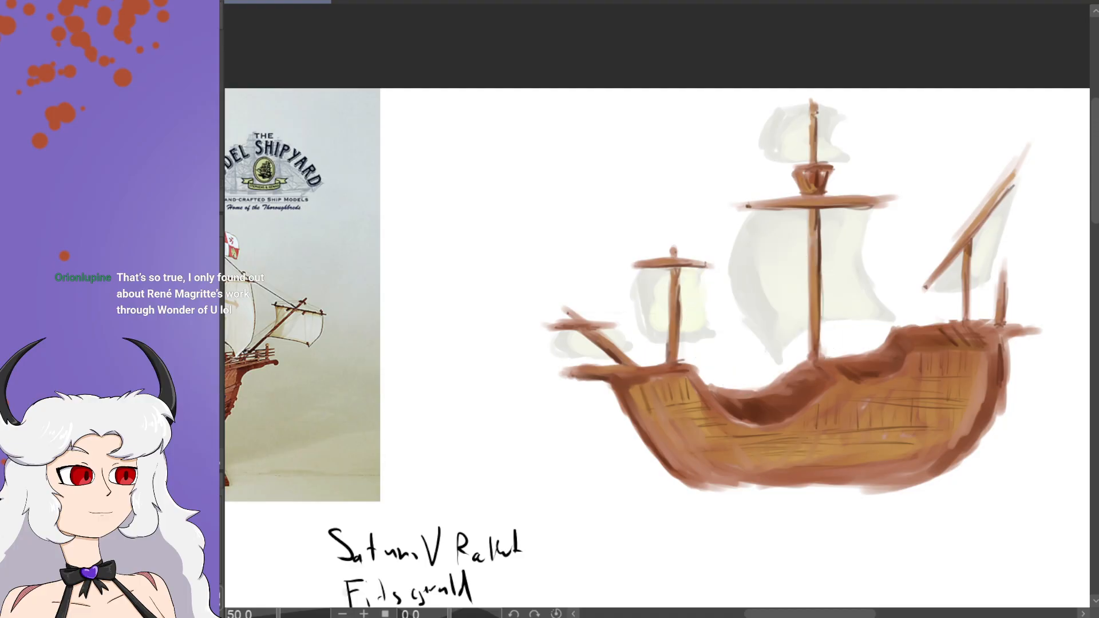
Step: Shade the sails with darker grey strokes along their edges and beneath the yards, including the triangular aft sail
{"action": "mouse_move", "coordinate": [760, 270]}
{"action": "left_mouse_down"}
{"action": "mouse_move", "coordinate": [765, 287]}
{"action": "mouse_move", "coordinate": [743, 294]}
{"action": "mouse_move", "coordinate": [778, 349]}
{"action": "mouse_move", "coordinate": [756, 287]}
{"action": "mouse_move", "coordinate": [756, 241]}
{"action": "mouse_move", "coordinate": [792, 211]}
{"action": "mouse_move", "coordinate": [792, 221]}
{"action": "mouse_move", "coordinate": [843, 217]}
{"action": "left_mouse_up"}
{"action": "mouse_move", "coordinate": [756, 220]}
{"action": "left_mouse_down"}
{"action": "mouse_move", "coordinate": [804, 214]}
{"action": "mouse_move", "coordinate": [772, 221]}
{"action": "mouse_move", "coordinate": [800, 216]}
{"action": "mouse_move", "coordinate": [730, 255]}
{"action": "mouse_move", "coordinate": [754, 321]}
{"action": "mouse_move", "coordinate": [784, 359]}
{"action": "mouse_move", "coordinate": [796, 340]}
{"action": "mouse_move", "coordinate": [854, 316]}
{"action": "mouse_move", "coordinate": [876, 326]}
{"action": "left_mouse_up"}
{"action": "mouse_move", "coordinate": [677, 273]}
{"action": "left_mouse_down"}
{"action": "mouse_move", "coordinate": [640, 304]}
{"action": "mouse_move", "coordinate": [689, 273]}
{"action": "mouse_move", "coordinate": [651, 277]}
{"action": "mouse_move", "coordinate": [646, 326]}
{"action": "mouse_move", "coordinate": [664, 346]}
{"action": "left_mouse_up"}
{"action": "left_click_drag", "start_coordinate": [578, 335], "coordinate": [617, 324]}
{"action": "mouse_move", "coordinate": [783, 120]}
{"action": "left_mouse_down"}
{"action": "mouse_move", "coordinate": [832, 115]}
{"action": "mouse_move", "coordinate": [829, 125]}
{"action": "mouse_move", "coordinate": [806, 118]}
{"action": "mouse_move", "coordinate": [832, 125]}
{"action": "left_mouse_up"}
{"action": "mouse_move", "coordinate": [847, 252]}
{"action": "left_mouse_down"}
{"action": "mouse_move", "coordinate": [837, 220]}
{"action": "mouse_move", "coordinate": [864, 233]}
{"action": "mouse_move", "coordinate": [865, 219]}
{"action": "mouse_move", "coordinate": [854, 248]}
{"action": "mouse_move", "coordinate": [830, 212]}
{"action": "mouse_move", "coordinate": [838, 234]}
{"action": "mouse_move", "coordinate": [823, 222]}
{"action": "mouse_move", "coordinate": [825, 244]}
{"action": "left_mouse_up"}
{"action": "left_click_drag", "start_coordinate": [694, 280], "coordinate": [688, 282]}
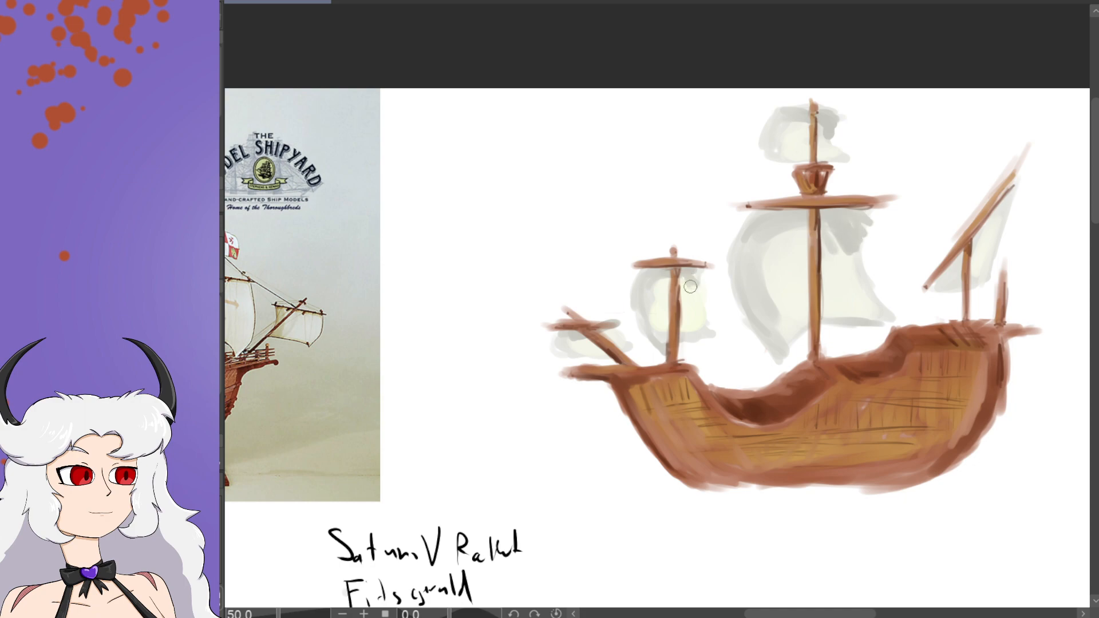
{"action": "mouse_move", "coordinate": [985, 239]}
{"action": "left_mouse_down"}
{"action": "mouse_move", "coordinate": [999, 211]}
{"action": "mouse_move", "coordinate": [991, 256]}
{"action": "left_mouse_up"}
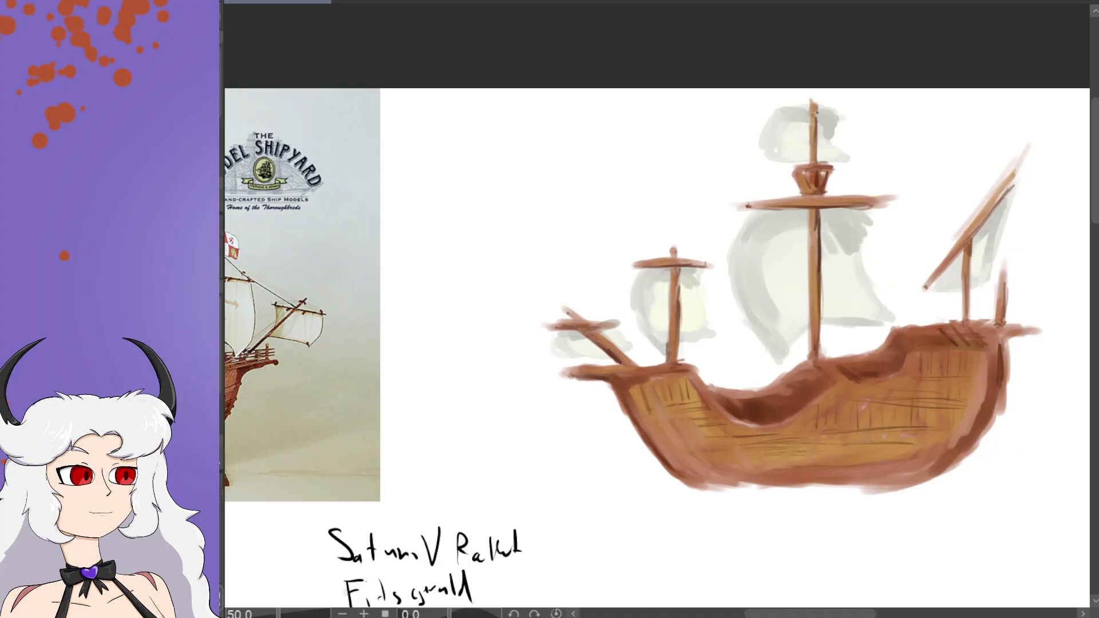
Step: Paint red flags on the foremast top and the stern pole, adding darker red shading and pale pink patches
{"action": "mouse_move", "coordinate": [848, 614]}
{"action": "left_mouse_down"}
{"action": "mouse_move", "coordinate": [783, 614]}
{"action": "mouse_move", "coordinate": [840, 614]}
{"action": "left_mouse_up"}
{"action": "mouse_move", "coordinate": [725, 246]}
{"action": "left_mouse_down"}
{"action": "mouse_move", "coordinate": [722, 228]}
{"action": "mouse_move", "coordinate": [734, 229]}
{"action": "mouse_move", "coordinate": [723, 252]}
{"action": "mouse_move", "coordinate": [726, 239]}
{"action": "mouse_move", "coordinate": [741, 243]}
{"action": "left_mouse_up"}
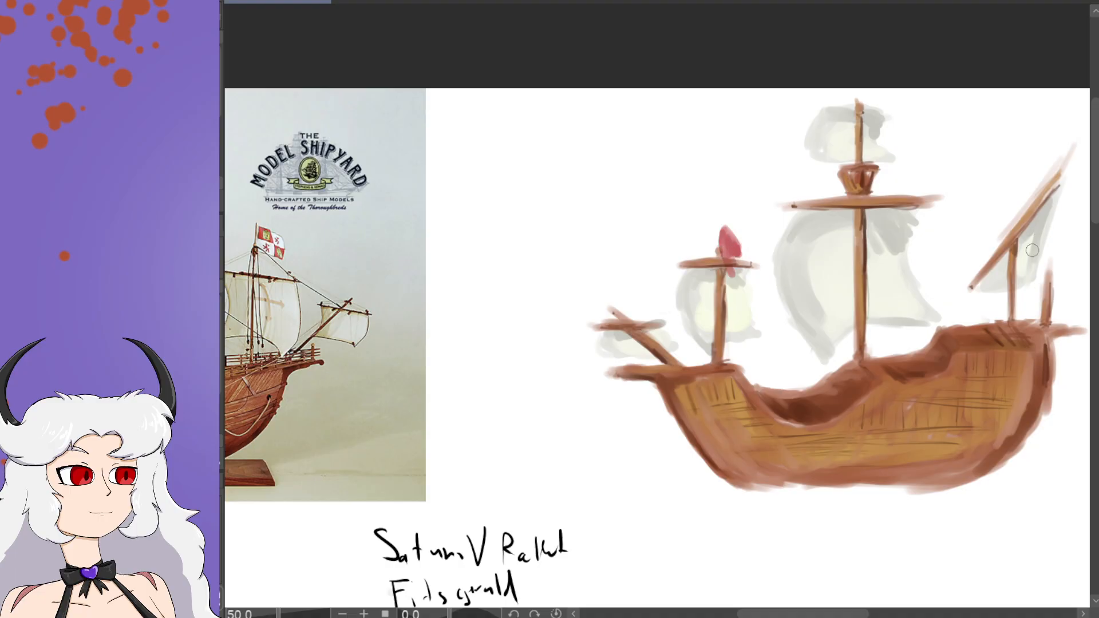
{"action": "left_click_drag", "start_coordinate": [802, 615], "coordinate": [819, 615]}
{"action": "mouse_move", "coordinate": [945, 267]}
{"action": "left_mouse_down"}
{"action": "mouse_move", "coordinate": [951, 248]}
{"action": "mouse_move", "coordinate": [982, 265]}
{"action": "mouse_move", "coordinate": [965, 277]}
{"action": "mouse_move", "coordinate": [951, 252]}
{"action": "mouse_move", "coordinate": [976, 263]}
{"action": "mouse_move", "coordinate": [948, 265]}
{"action": "left_mouse_up"}
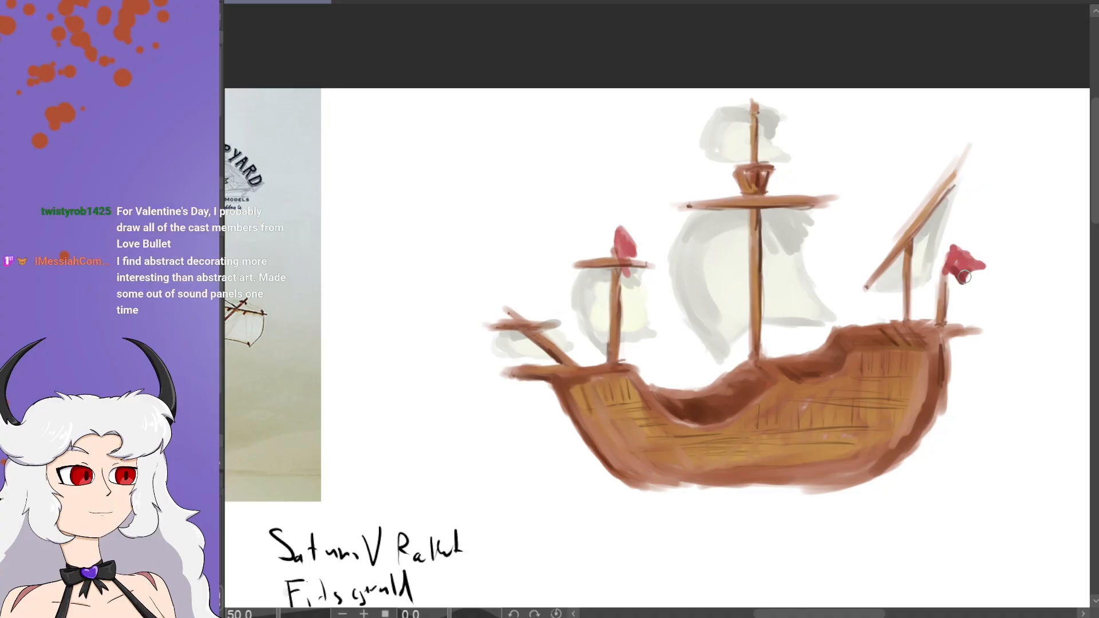
{"action": "left_click_drag", "start_coordinate": [625, 255], "coordinate": [633, 258]}
{"action": "left_click_drag", "start_coordinate": [956, 256], "coordinate": [963, 267]}
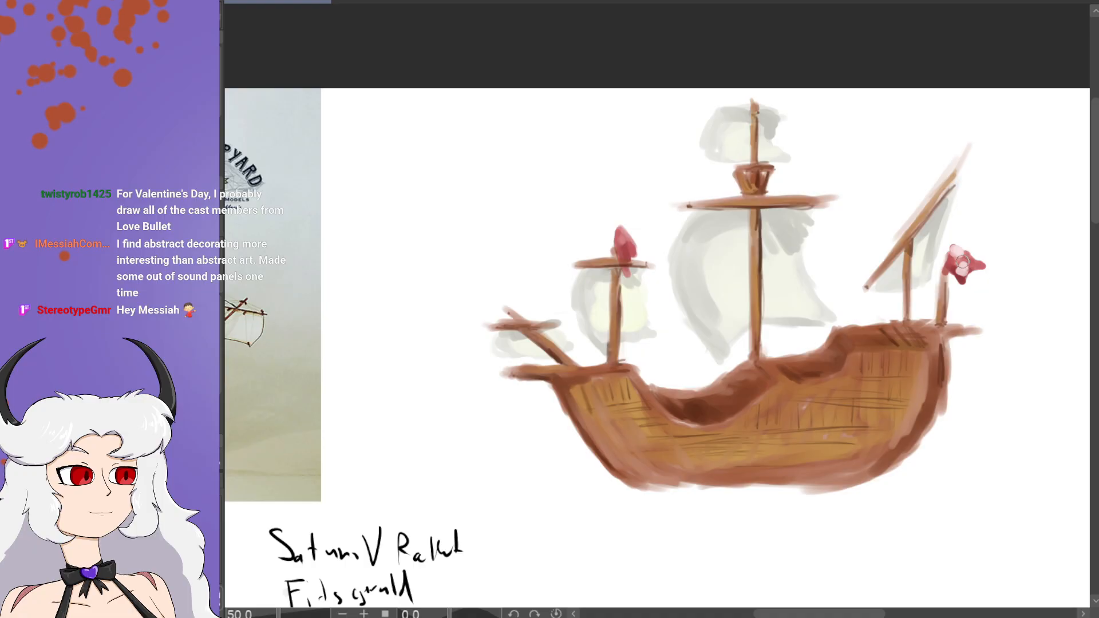
{"action": "left_click_drag", "start_coordinate": [625, 239], "coordinate": [626, 240]}
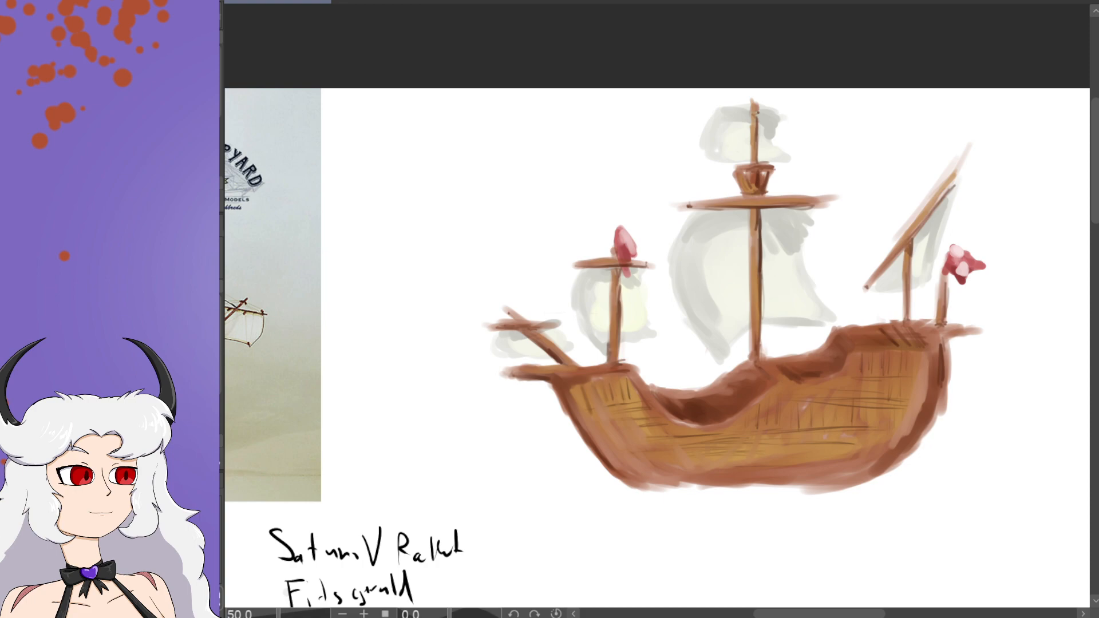
Step: Paint a wide band of dark blue water across the bottom of the hull, extending beyond the bow and stern
{"action": "scroll", "coordinate": [657, 304], "scroll_direction": "down", "scroll_amount": 3}
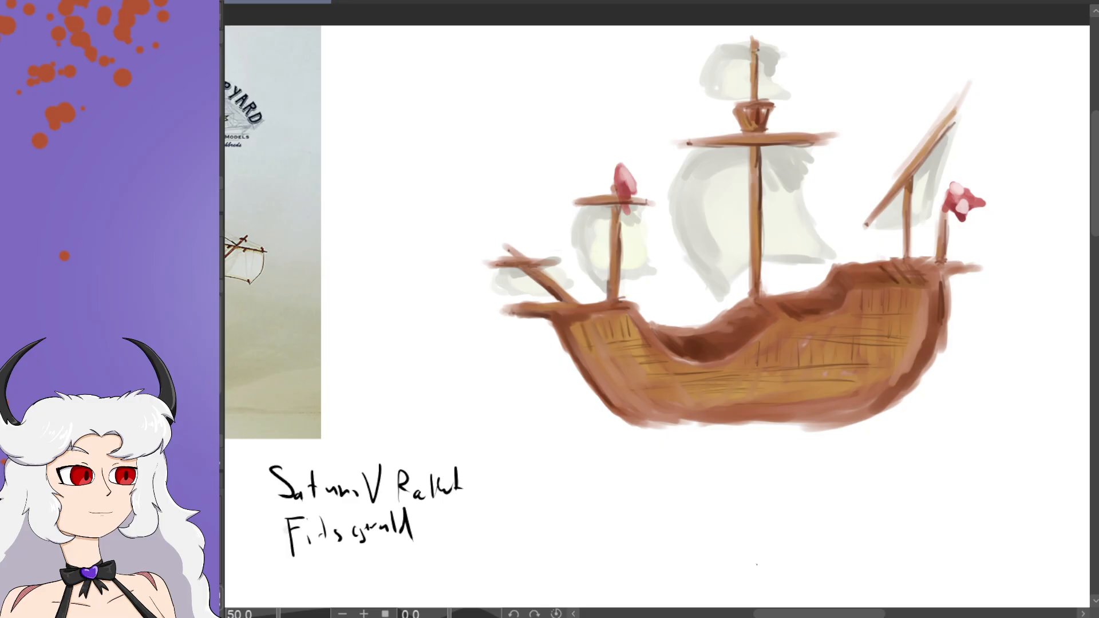
{"action": "mouse_move", "coordinate": [621, 423]}
{"action": "left_mouse_down"}
{"action": "mouse_move", "coordinate": [556, 413]}
{"action": "mouse_move", "coordinate": [580, 405]}
{"action": "mouse_move", "coordinate": [562, 415]}
{"action": "mouse_move", "coordinate": [602, 408]}
{"action": "mouse_move", "coordinate": [561, 414]}
{"action": "mouse_move", "coordinate": [647, 428]}
{"action": "mouse_move", "coordinate": [540, 427]}
{"action": "mouse_move", "coordinate": [686, 412]}
{"action": "mouse_move", "coordinate": [613, 426]}
{"action": "mouse_move", "coordinate": [842, 414]}
{"action": "mouse_move", "coordinate": [593, 432]}
{"action": "mouse_move", "coordinate": [857, 428]}
{"action": "mouse_move", "coordinate": [662, 428]}
{"action": "mouse_move", "coordinate": [850, 405]}
{"action": "mouse_move", "coordinate": [885, 414]}
{"action": "mouse_move", "coordinate": [772, 431]}
{"action": "mouse_move", "coordinate": [927, 423]}
{"action": "mouse_move", "coordinate": [836, 442]}
{"action": "mouse_move", "coordinate": [1007, 420]}
{"action": "mouse_move", "coordinate": [974, 398]}
{"action": "mouse_move", "coordinate": [1027, 408]}
{"action": "mouse_move", "coordinate": [647, 434]}
{"action": "left_mouse_up"}
{"action": "left_click_drag", "start_coordinate": [1022, 421], "coordinate": [1079, 408]}
{"action": "key", "text": "ctrl+minus"}
{"action": "key", "text": "ctrl+minus"}
{"action": "key", "text": "ctrl+plus"}
{"action": "key", "text": "ctrl+plus"}
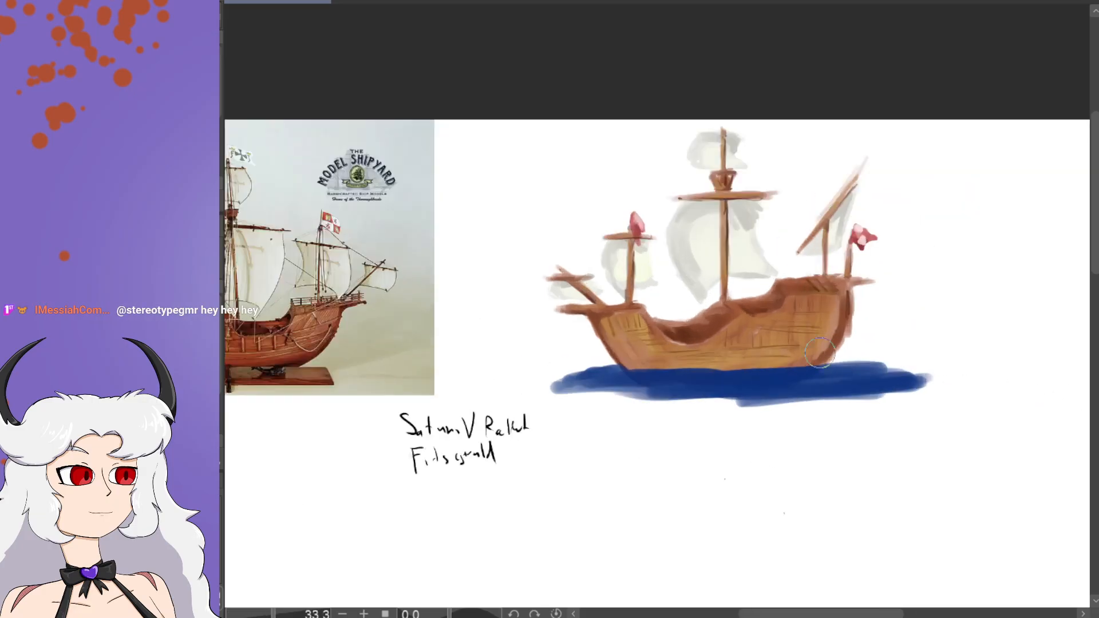
{"action": "left_click_drag", "start_coordinate": [849, 363], "coordinate": [957, 368]}
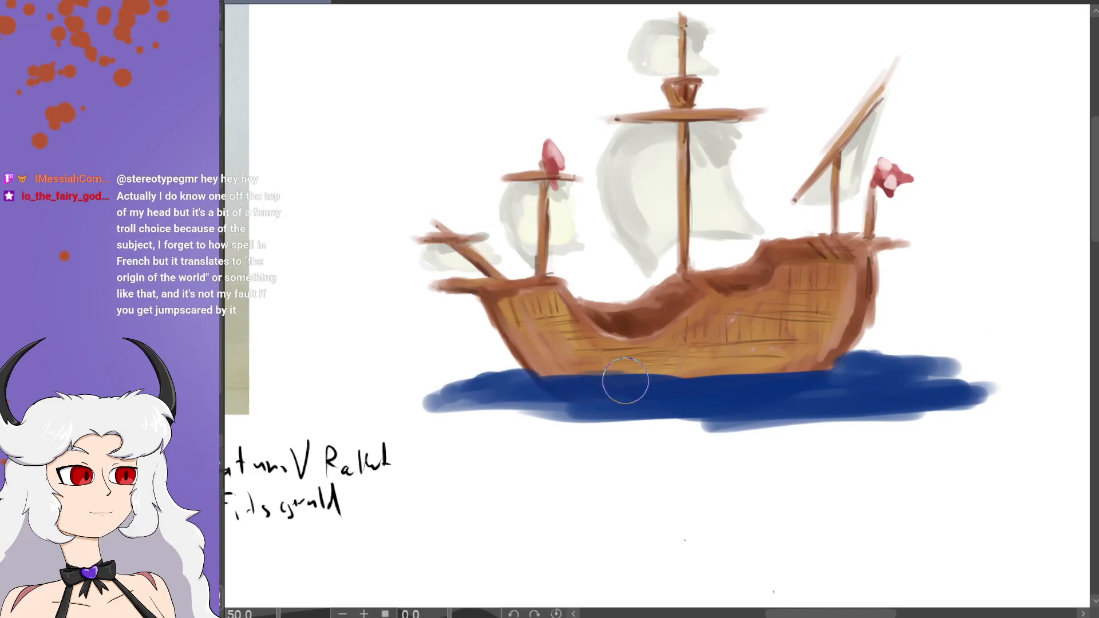
Step: Add a darker blue shadow beneath the hull and lighter blue ripple strokes across the water
{"action": "mouse_move", "coordinate": [579, 380]}
{"action": "left_mouse_down"}
{"action": "mouse_move", "coordinate": [697, 394]}
{"action": "mouse_move", "coordinate": [688, 384]}
{"action": "mouse_move", "coordinate": [797, 382]}
{"action": "mouse_move", "coordinate": [738, 399]}
{"action": "mouse_move", "coordinate": [674, 397]}
{"action": "left_mouse_up"}
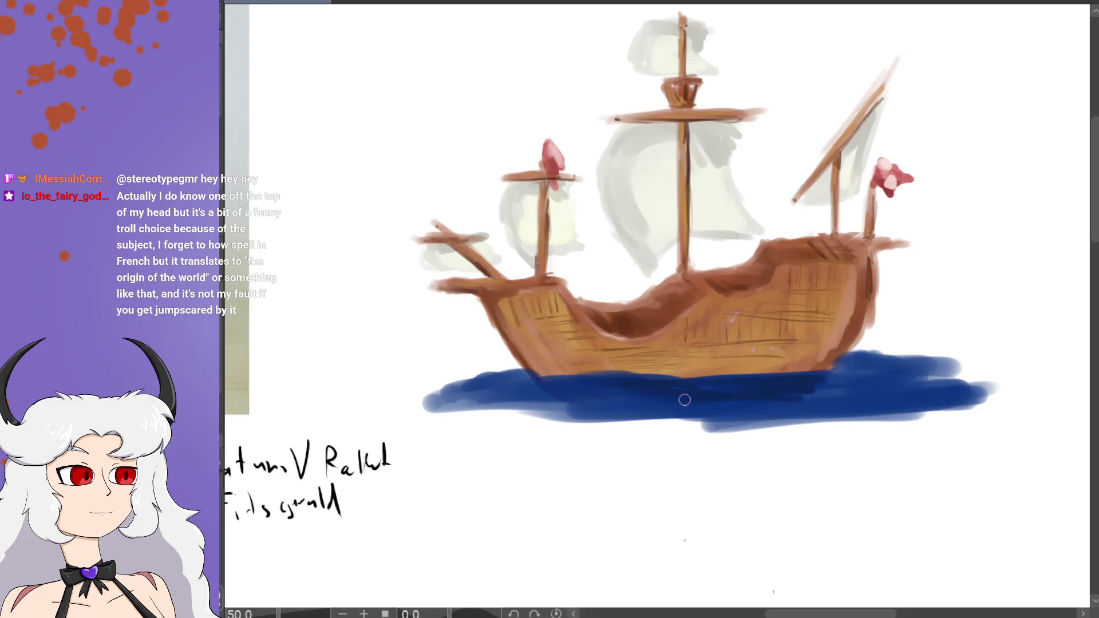
{"action": "mouse_move", "coordinate": [769, 408]}
{"action": "left_mouse_down"}
{"action": "mouse_move", "coordinate": [880, 401]}
{"action": "mouse_move", "coordinate": [792, 410]}
{"action": "mouse_move", "coordinate": [847, 414]}
{"action": "mouse_move", "coordinate": [840, 385]}
{"action": "mouse_move", "coordinate": [890, 386]}
{"action": "mouse_move", "coordinate": [885, 376]}
{"action": "mouse_move", "coordinate": [933, 365]}
{"action": "mouse_move", "coordinate": [716, 409]}
{"action": "mouse_move", "coordinate": [751, 402]}
{"action": "mouse_move", "coordinate": [545, 384]}
{"action": "mouse_move", "coordinate": [583, 397]}
{"action": "mouse_move", "coordinate": [633, 402]}
{"action": "mouse_move", "coordinate": [519, 374]}
{"action": "mouse_move", "coordinate": [450, 384]}
{"action": "mouse_move", "coordinate": [533, 380]}
{"action": "mouse_move", "coordinate": [462, 402]}
{"action": "mouse_move", "coordinate": [584, 391]}
{"action": "left_mouse_up"}
{"action": "left_click_drag", "start_coordinate": [671, 398], "coordinate": [709, 413]}
{"action": "left_click_drag", "start_coordinate": [811, 394], "coordinate": [916, 411]}
{"action": "left_click_drag", "start_coordinate": [856, 395], "coordinate": [957, 382]}
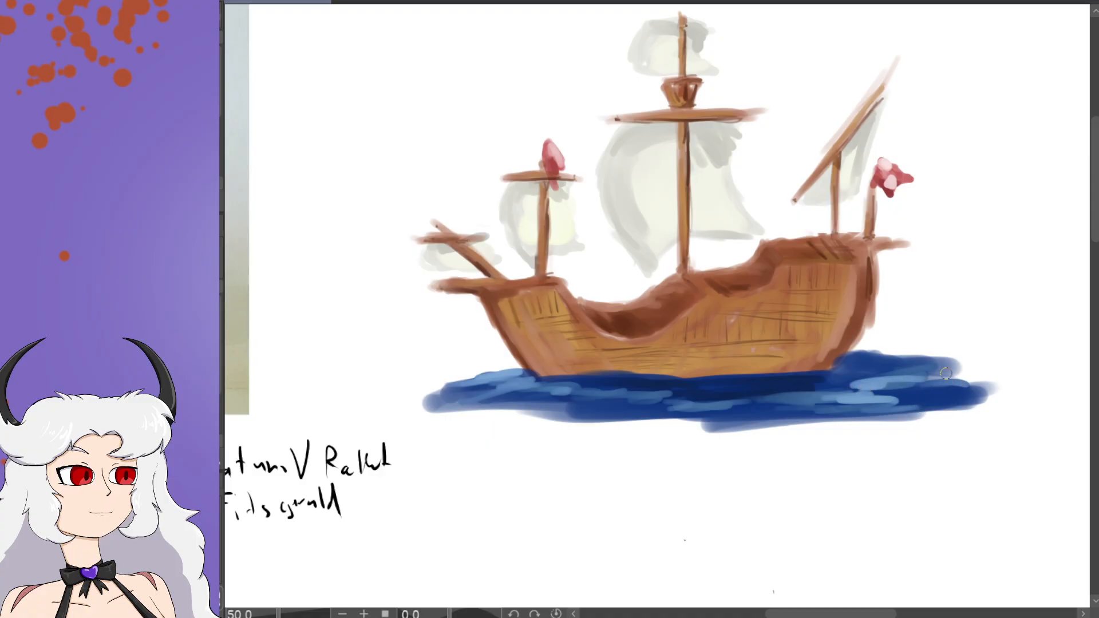
Step: Repaint the bow end of the hull with smooth brown shading from the deck edge down to the waterline
{"action": "scroll", "coordinate": [787, 395], "scroll_direction": "down", "scroll_amount": 4}
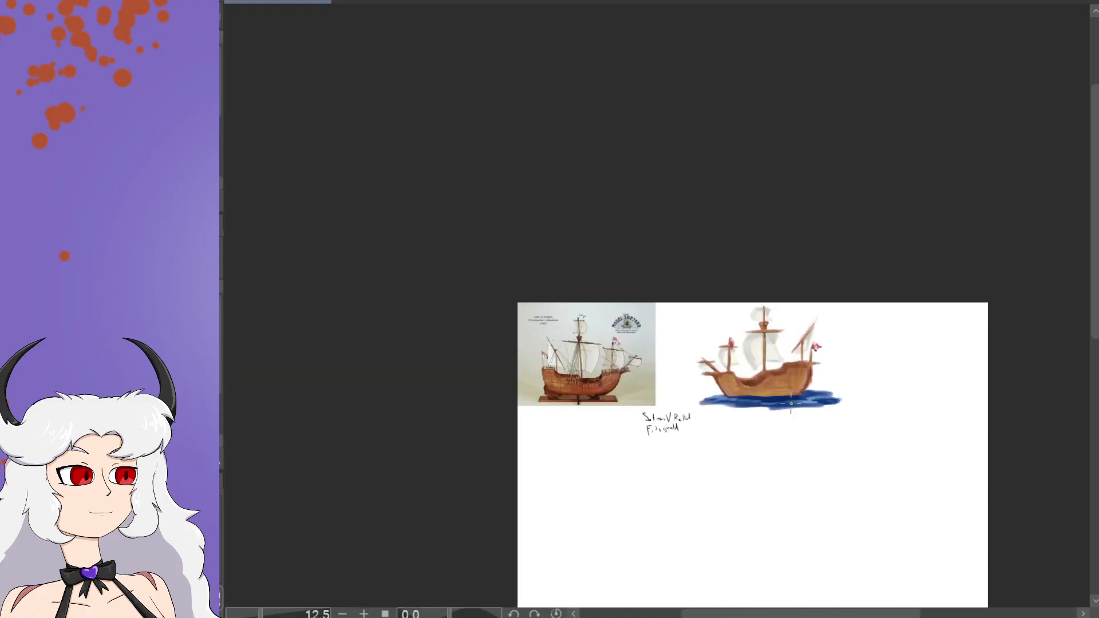
{"action": "scroll", "coordinate": [791, 404], "scroll_direction": "up", "scroll_amount": 2}
{"action": "left_click_drag", "start_coordinate": [889, 614], "coordinate": [868, 604]}
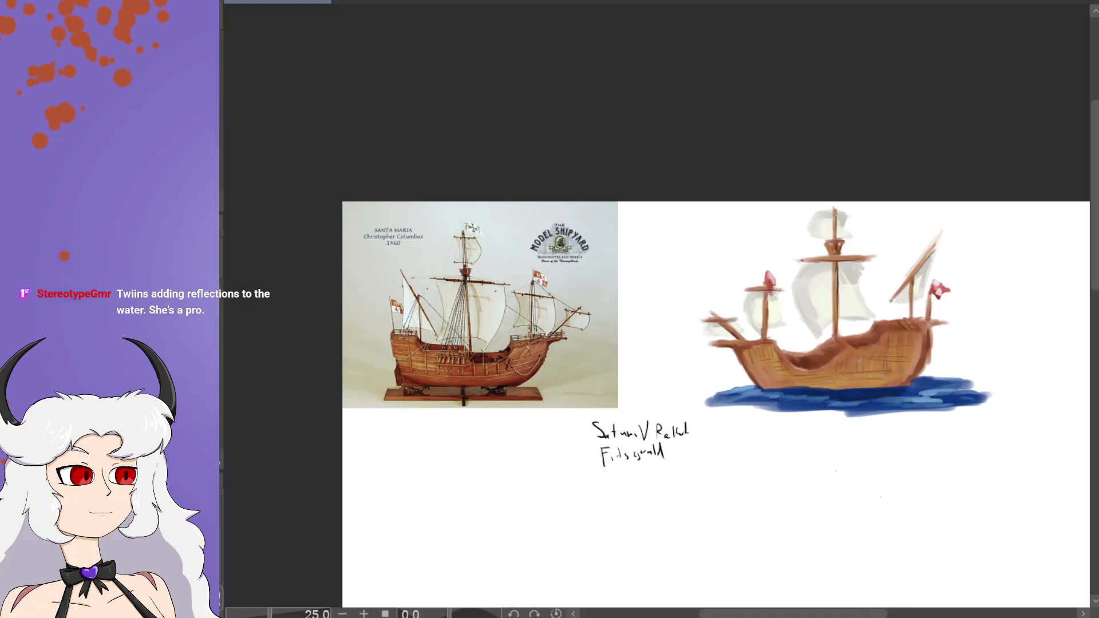
{"action": "scroll", "coordinate": [716, 341], "scroll_direction": "up", "scroll_amount": 2}
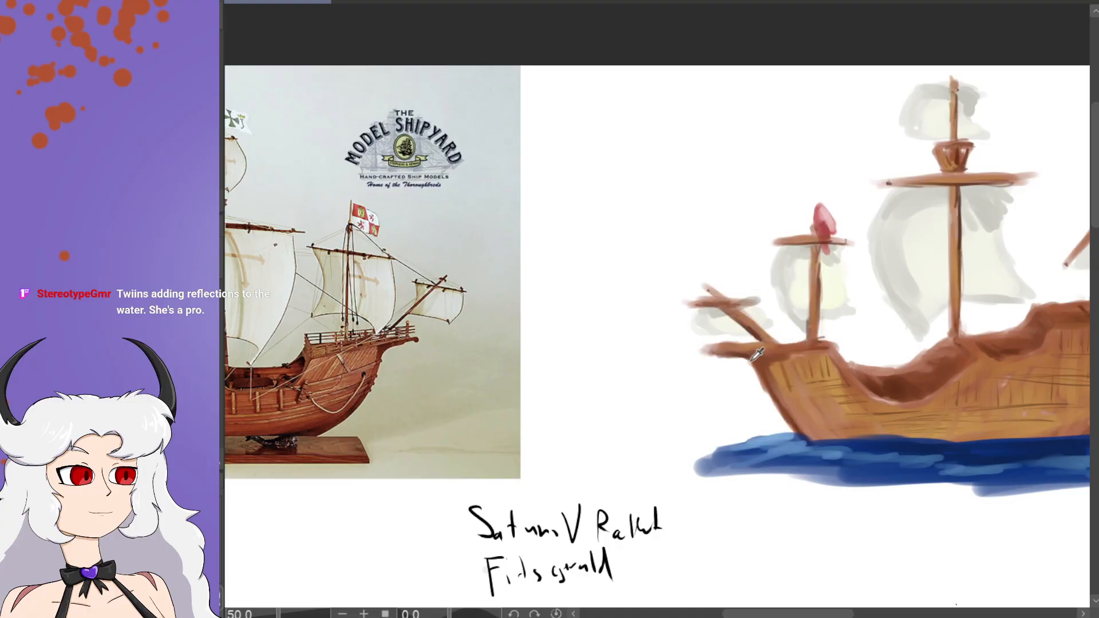
{"action": "key", "text": "bracketright"}
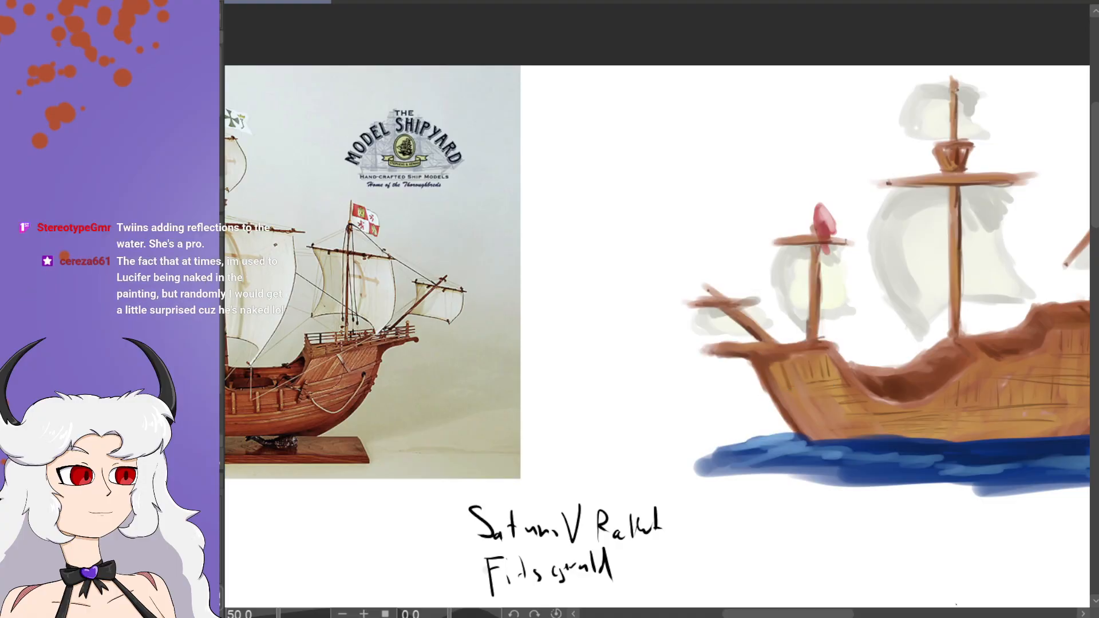
{"action": "mouse_move", "coordinate": [770, 367]}
{"action": "left_mouse_down"}
{"action": "mouse_move", "coordinate": [818, 426]}
{"action": "mouse_move", "coordinate": [778, 380]}
{"action": "mouse_move", "coordinate": [809, 418]}
{"action": "mouse_move", "coordinate": [796, 425]}
{"action": "mouse_move", "coordinate": [818, 444]}
{"action": "left_mouse_up"}
{"action": "left_click_drag", "start_coordinate": [793, 398], "coordinate": [822, 429]}
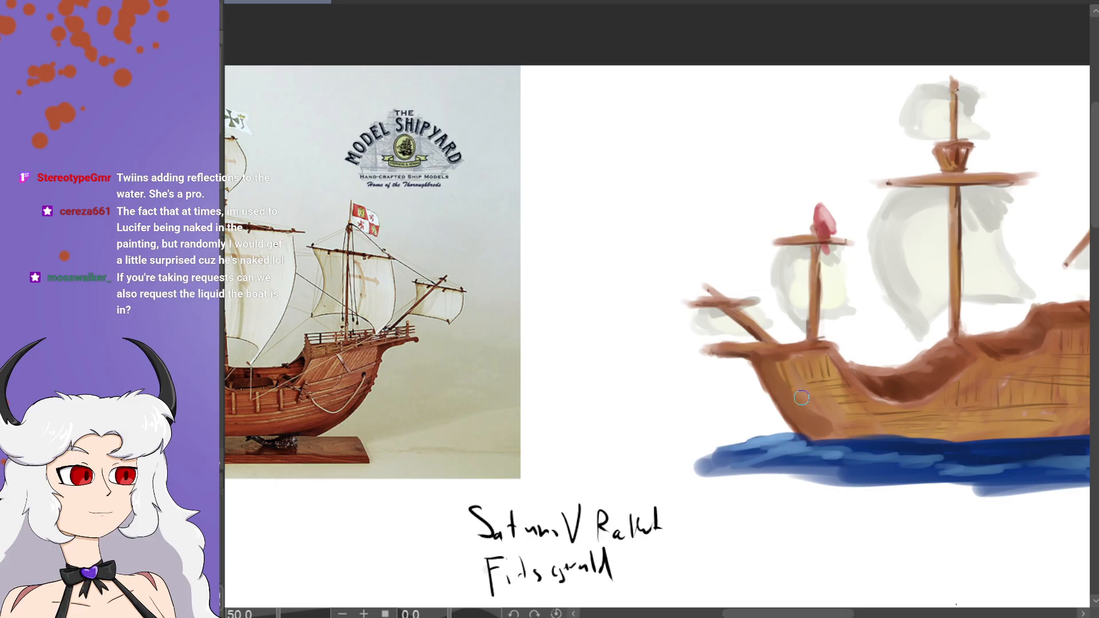
{"action": "key", "text": "ctrl+minus"}
{"action": "key", "text": "ctrl+minus"}
{"action": "left_click_drag", "start_coordinate": [911, 436], "coordinate": [824, 436]}
{"action": "key", "text": "ctrl+plus"}
{"action": "key", "text": "ctrl+plus"}
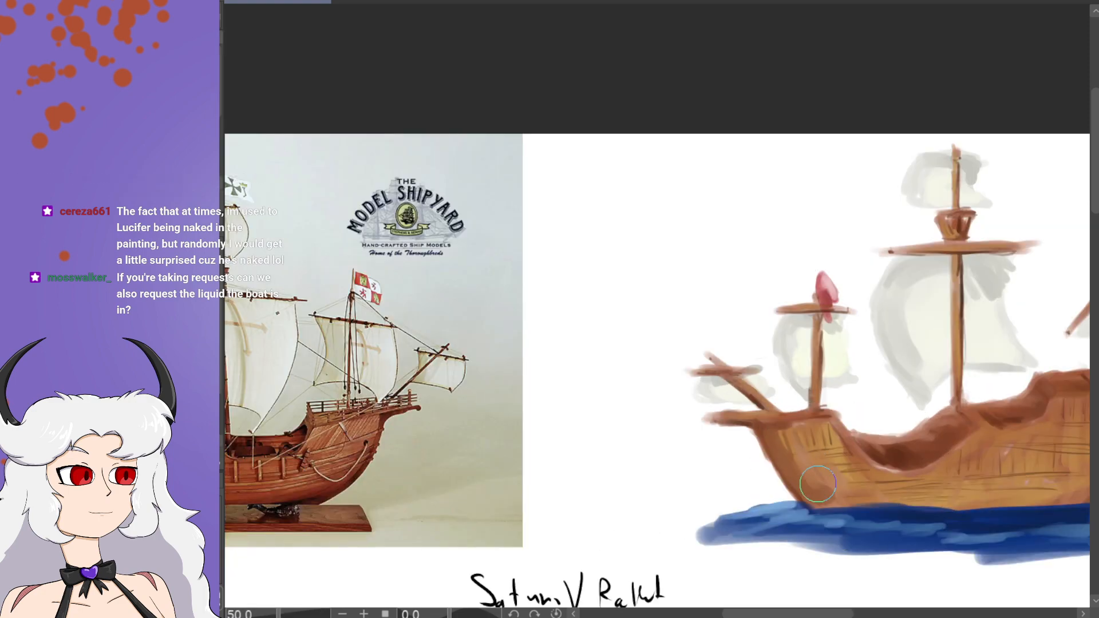
Step: Try removing the Santa Maria reference photo with the lower line of handwriting, and undo the removal
{"action": "key", "text": "ctrl+minus"}
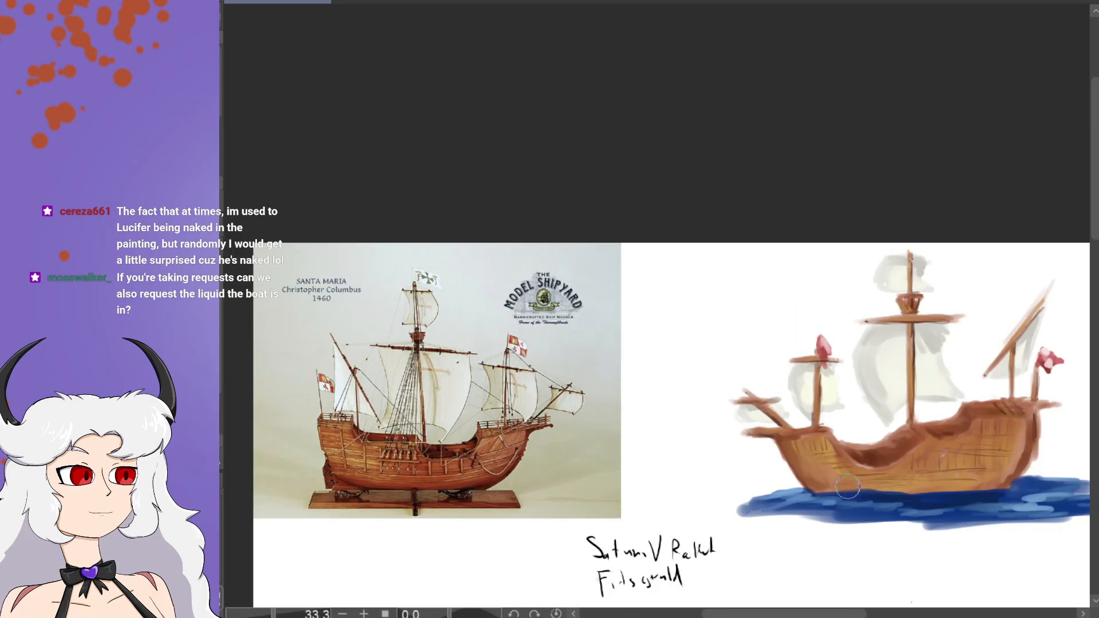
{"action": "left_click_drag", "start_coordinate": [1094, 279], "coordinate": [1095, 316]}
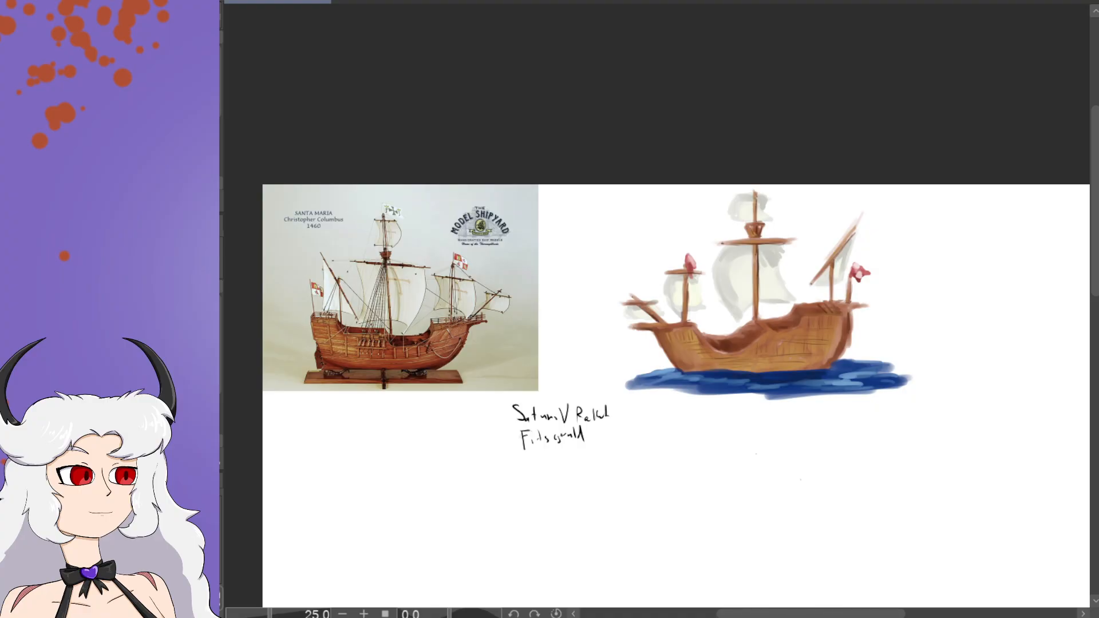
{"action": "left_click_drag", "start_coordinate": [1093, 278], "coordinate": [1094, 295]}
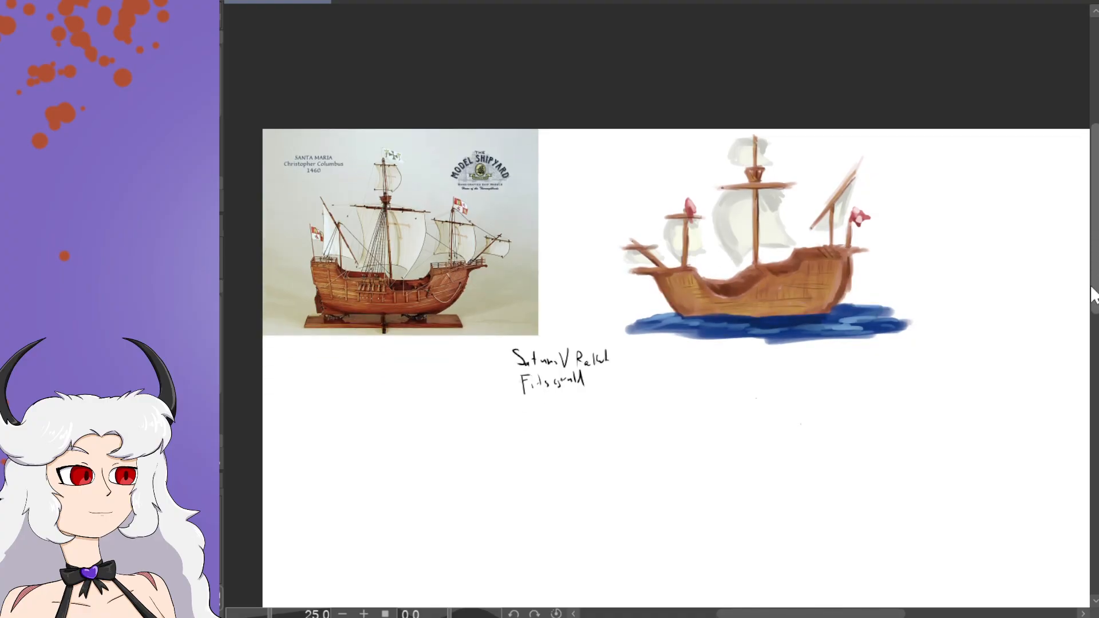
{"action": "key", "text": "Delete"}
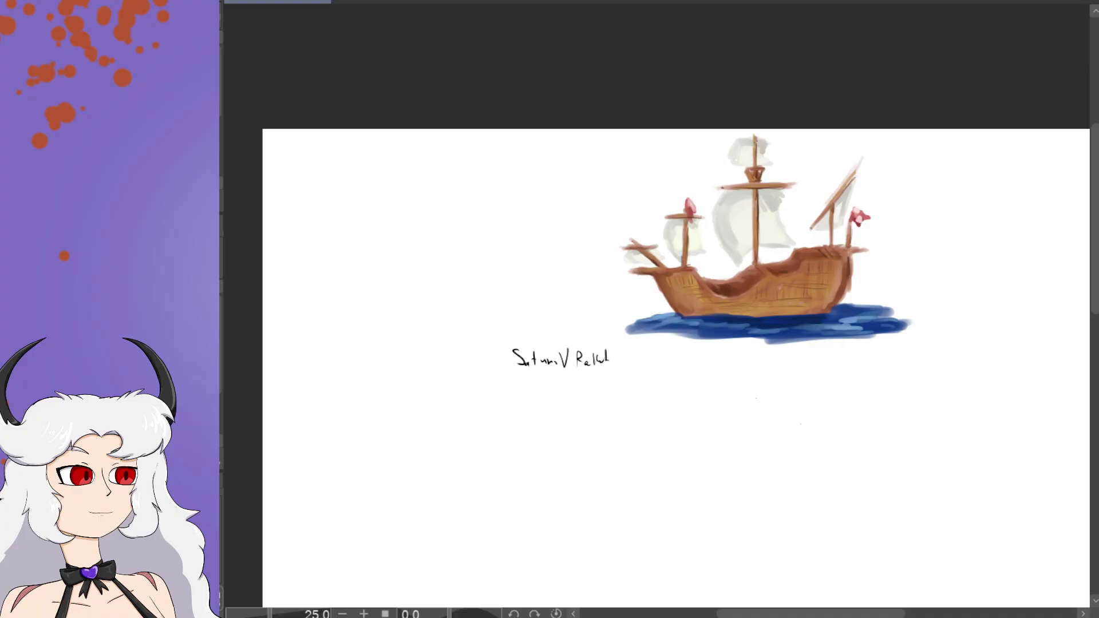
{"action": "key", "text": "ctrl+z"}
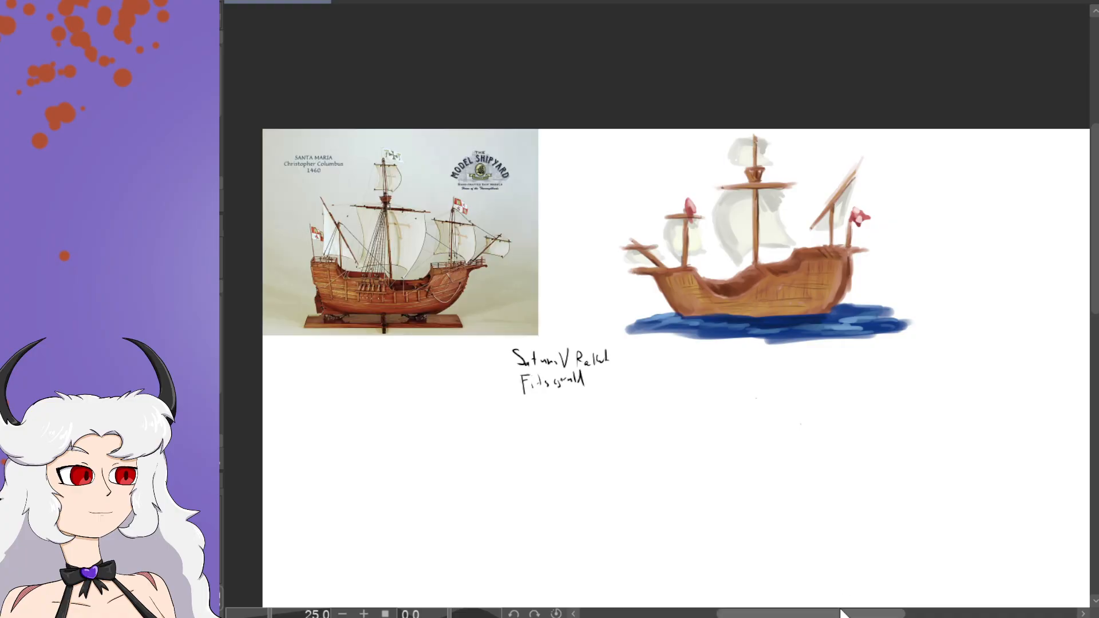
{"action": "left_click_drag", "start_coordinate": [837, 602], "coordinate": [862, 604]}
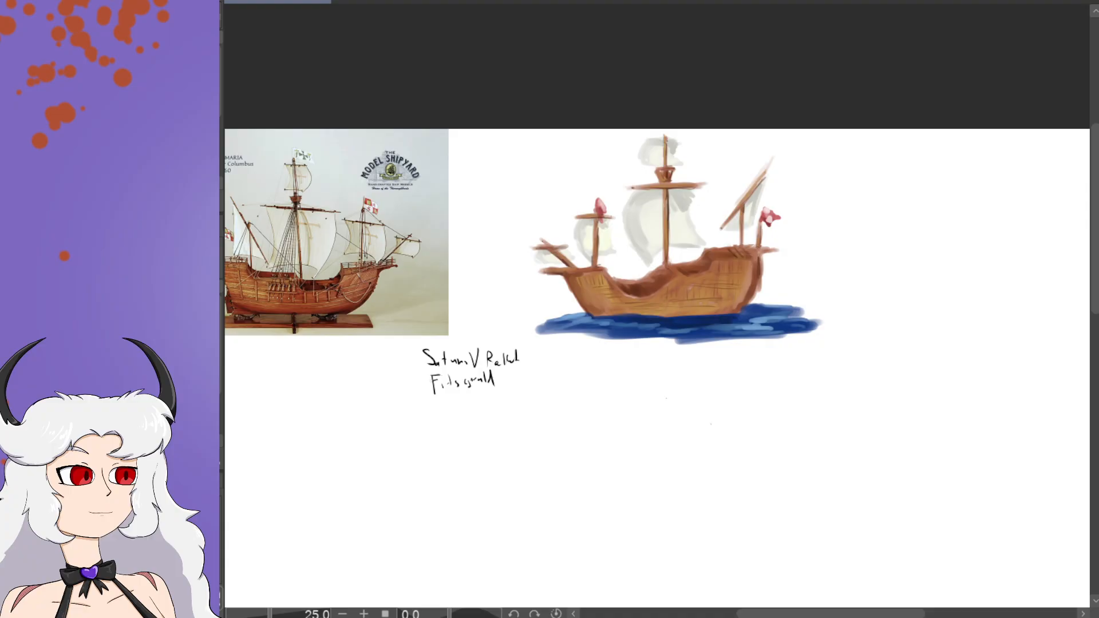
{"action": "left_click_drag", "start_coordinate": [759, 613], "coordinate": [745, 614]}
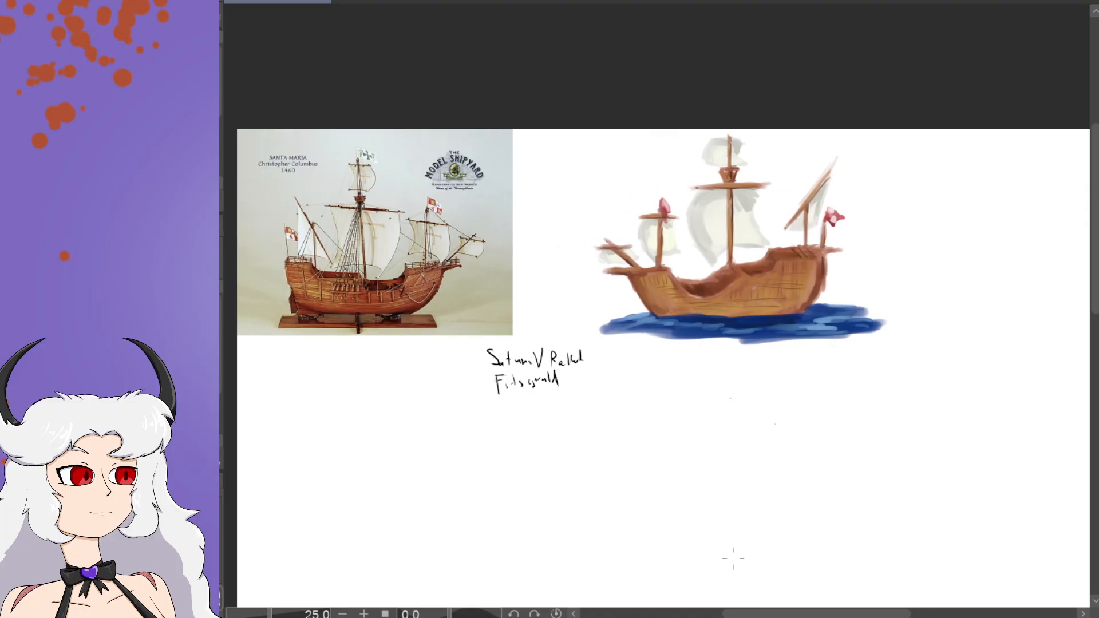
{"action": "scroll", "coordinate": [787, 218], "scroll_direction": "up", "scroll_amount": 3}
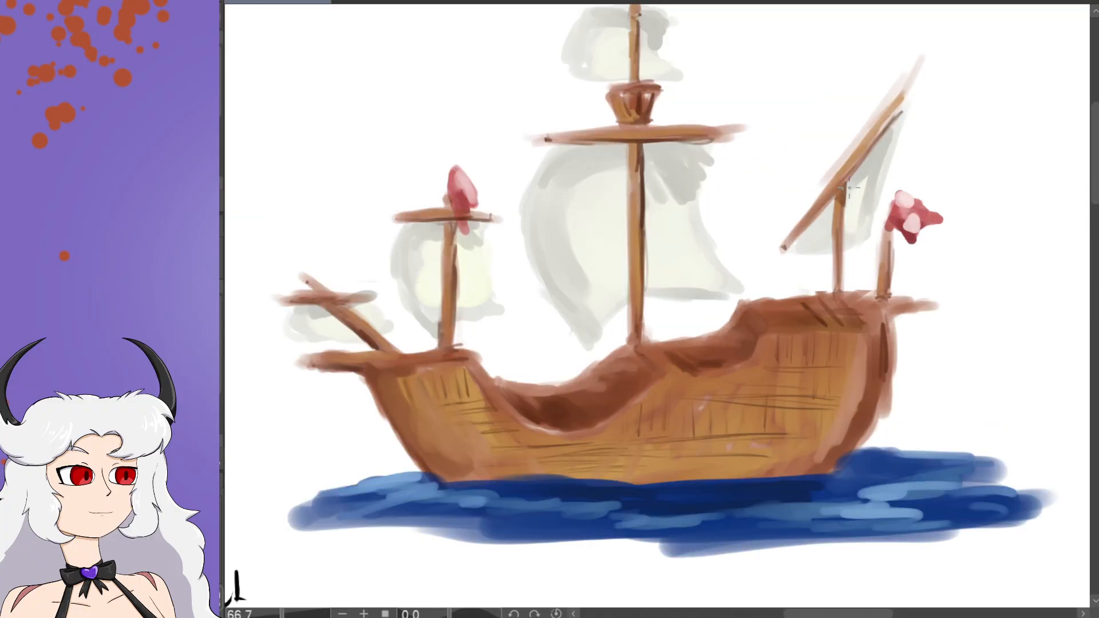
Step: Draw thin dark rigging lines running down beside the stern mast and the small bow mast of the painted ship
{"action": "left_click_drag", "start_coordinate": [852, 207], "coordinate": [864, 288]}
{"action": "mouse_move", "coordinate": [853, 206]}
{"action": "left_mouse_down"}
{"action": "mouse_move", "coordinate": [866, 282]}
{"action": "mouse_move", "coordinate": [852, 285]}
{"action": "left_mouse_up"}
{"action": "left_click_drag", "start_coordinate": [848, 243], "coordinate": [851, 293]}
{"action": "scroll", "coordinate": [646, 164], "scroll_direction": "left", "scroll_amount": 10}
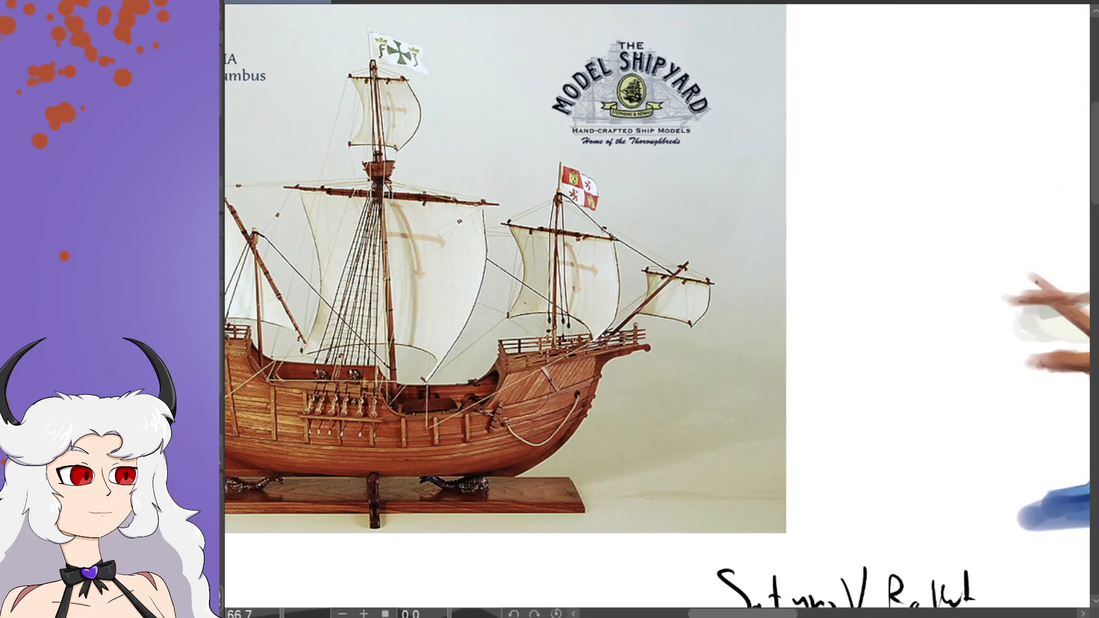
{"action": "scroll", "coordinate": [646, 286], "scroll_direction": "right", "scroll_amount": 5}
{"action": "scroll", "coordinate": [807, 261], "scroll_direction": "right", "scroll_amount": 15}
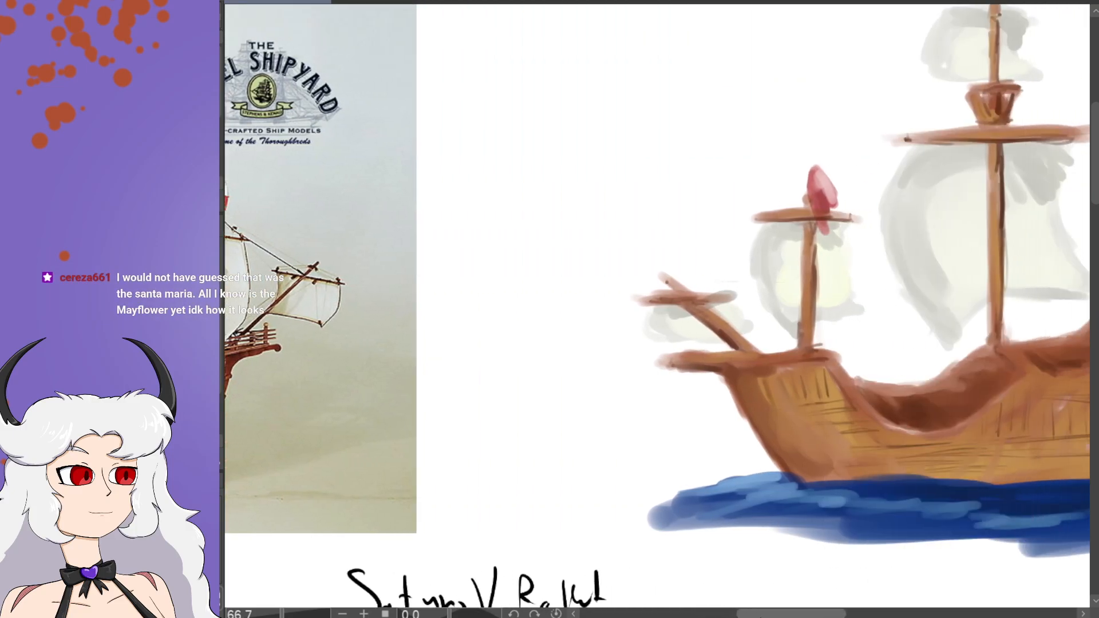
{"action": "left_click_drag", "start_coordinate": [806, 246], "coordinate": [813, 316]}
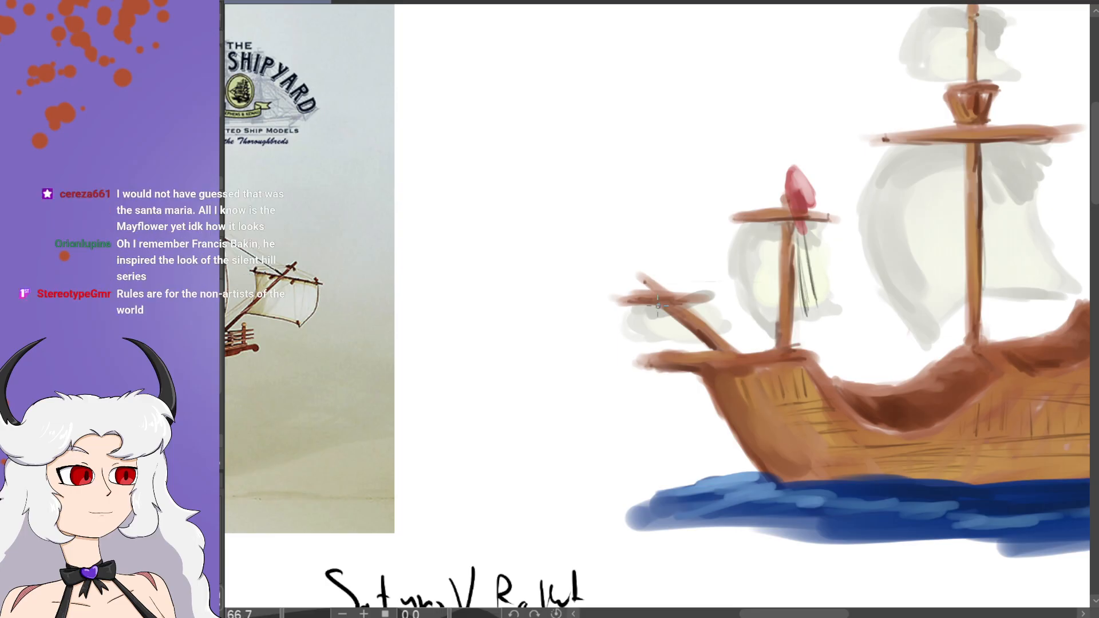
Step: Draw a fan of thin dark rigging lines from the main mast's yard across the large sail to the deck
{"action": "scroll", "coordinate": [625, 509], "scroll_direction": "down", "scroll_amount": 2}
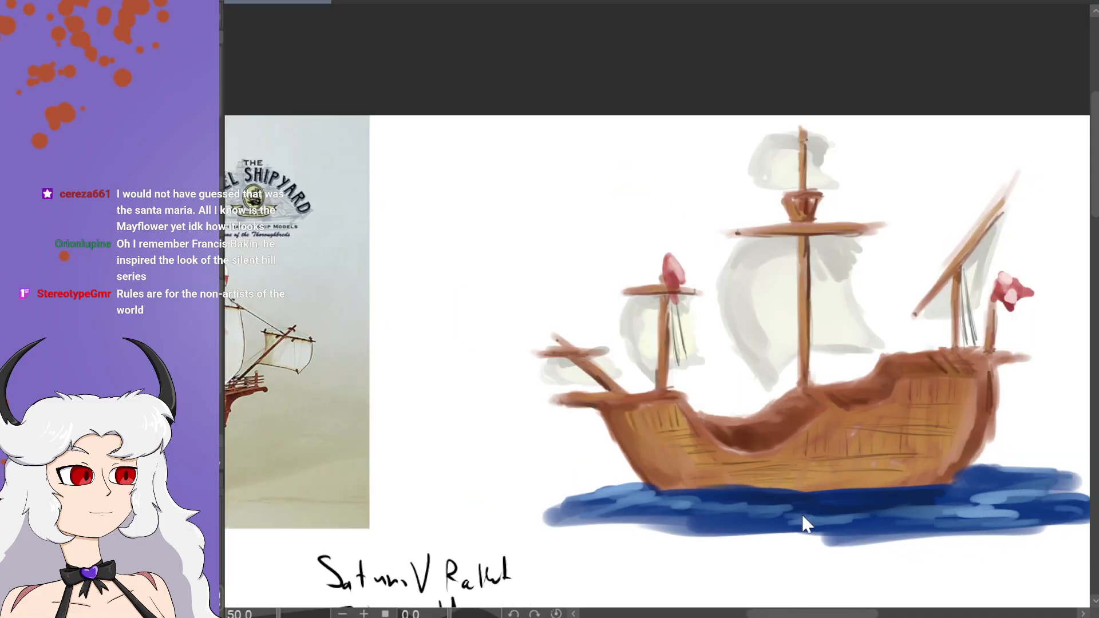
{"action": "scroll", "coordinate": [819, 264], "scroll_direction": "up", "scroll_amount": 2}
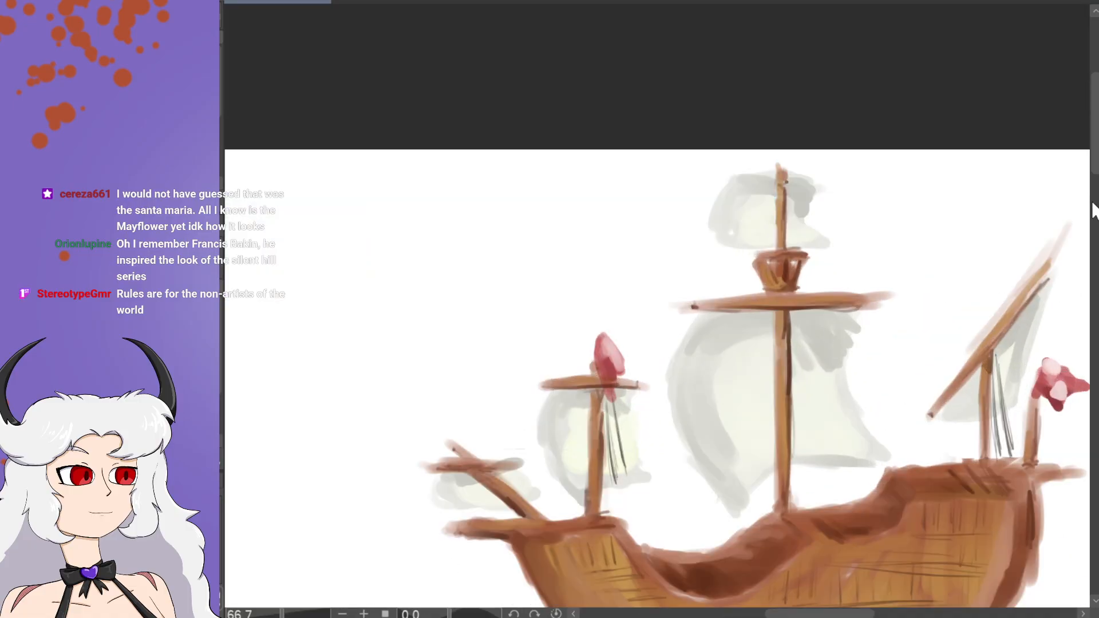
{"action": "scroll", "coordinate": [1096, 184], "scroll_direction": "down", "scroll_amount": 2}
{"action": "left_click_drag", "start_coordinate": [803, 245], "coordinate": [825, 323]}
{"action": "left_click_drag", "start_coordinate": [804, 249], "coordinate": [846, 389]}
{"action": "left_click_drag", "start_coordinate": [800, 239], "coordinate": [857, 409]}
{"action": "left_click_drag", "start_coordinate": [819, 311], "coordinate": [853, 411]}
{"action": "left_click_drag", "start_coordinate": [796, 246], "coordinate": [834, 397]}
{"action": "left_click_drag", "start_coordinate": [804, 309], "coordinate": [836, 410]}
{"action": "mouse_move", "coordinate": [793, 237]}
{"action": "left_mouse_down"}
{"action": "mouse_move", "coordinate": [835, 424]}
{"action": "mouse_move", "coordinate": [799, 311]}
{"action": "mouse_move", "coordinate": [820, 400]}
{"action": "left_mouse_up"}
{"action": "left_click_drag", "start_coordinate": [798, 300], "coordinate": [822, 416]}
{"action": "left_click_drag", "start_coordinate": [805, 348], "coordinate": [824, 436]}
{"action": "left_click_drag", "start_coordinate": [801, 243], "coordinate": [842, 394]}
{"action": "left_click_drag", "start_coordinate": [804, 284], "coordinate": [853, 415]}
{"action": "left_click_drag", "start_coordinate": [814, 342], "coordinate": [853, 429]}
{"action": "left_click_drag", "start_coordinate": [801, 235], "coordinate": [864, 386]}
{"action": "left_click_drag", "start_coordinate": [828, 295], "coordinate": [875, 408]}
{"action": "left_click_drag", "start_coordinate": [828, 344], "coordinate": [862, 429]}
{"action": "left_click_drag", "start_coordinate": [795, 297], "coordinate": [818, 414]}
{"action": "left_click_drag", "start_coordinate": [796, 318], "coordinate": [818, 437]}
{"action": "left_click_drag", "start_coordinate": [798, 332], "coordinate": [819, 433]}
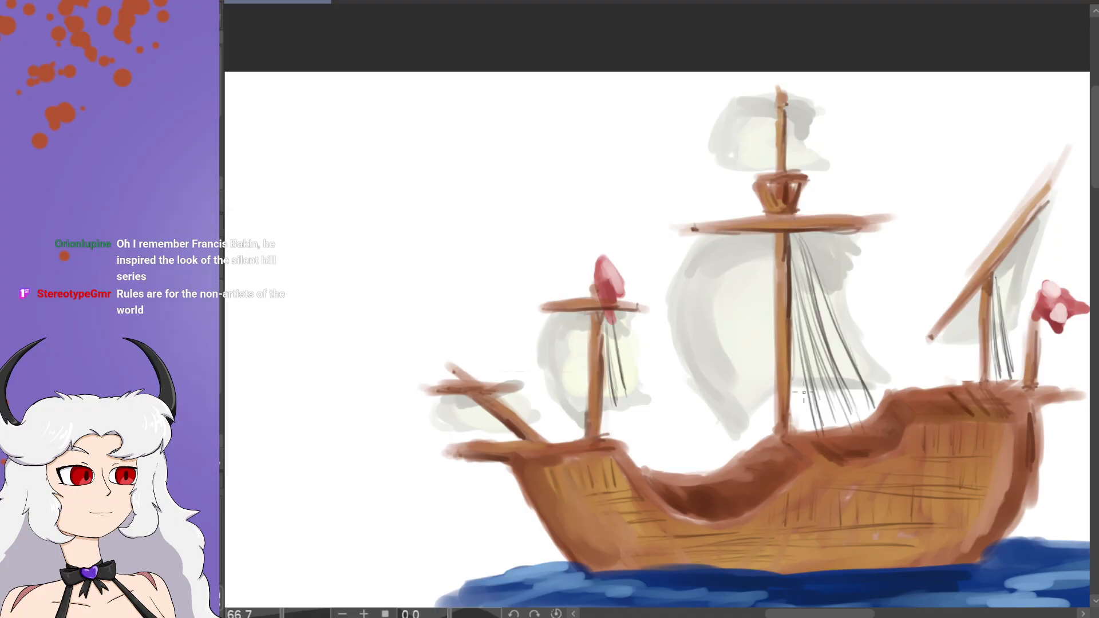
{"action": "left_click_drag", "start_coordinate": [791, 246], "coordinate": [793, 275]}
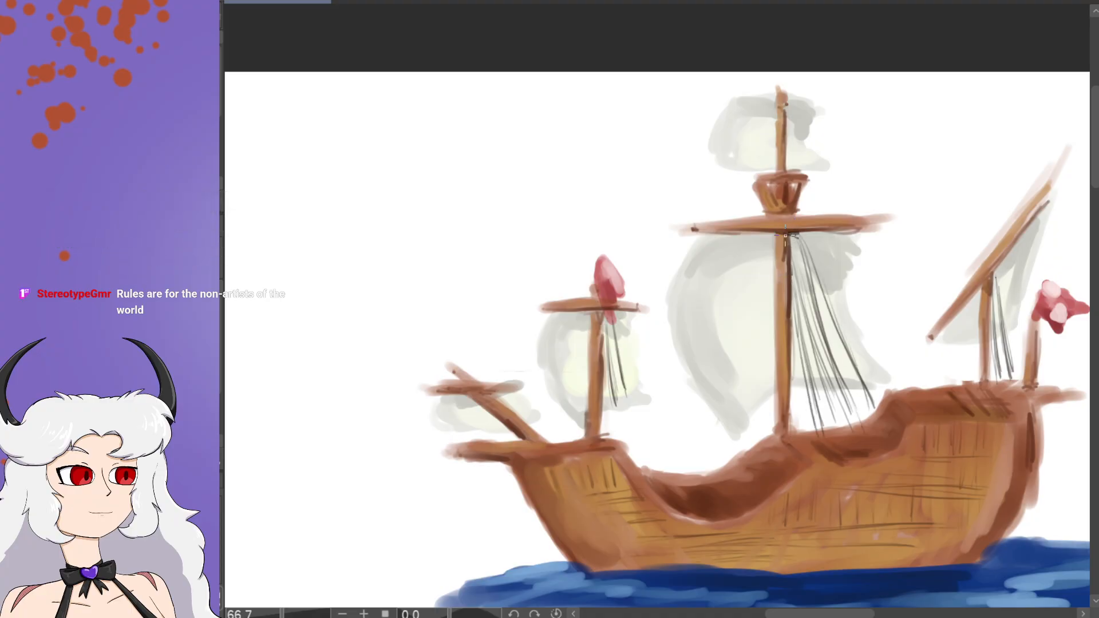
{"action": "left_click_drag", "start_coordinate": [790, 235], "coordinate": [781, 254]}
{"action": "left_click_drag", "start_coordinate": [817, 289], "coordinate": [858, 410]}
{"action": "left_click_drag", "start_coordinate": [800, 333], "coordinate": [819, 406]}
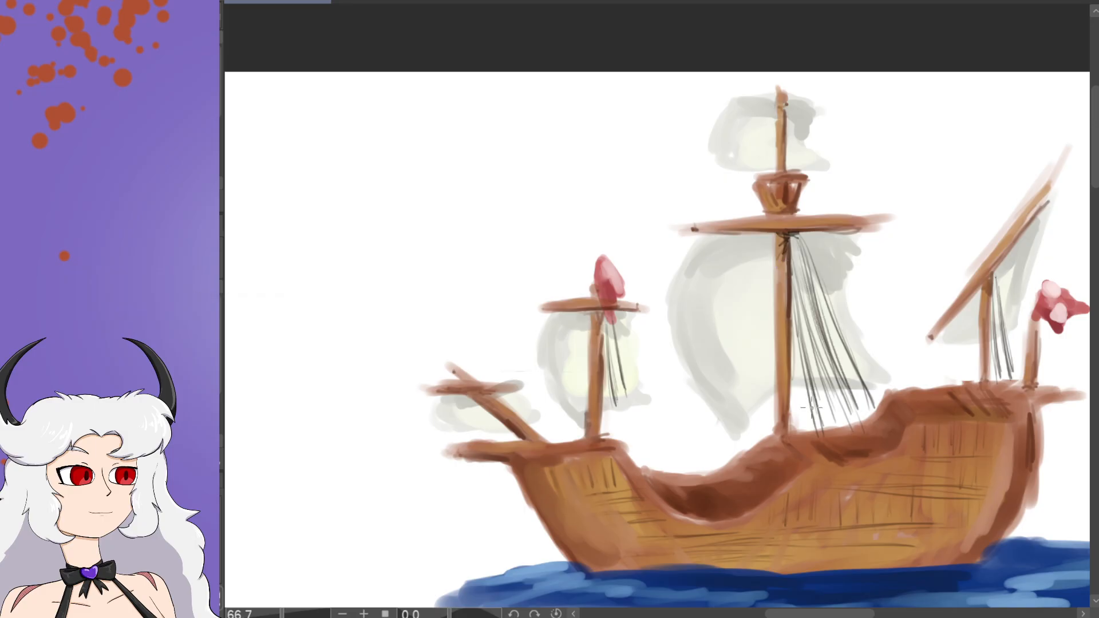
Step: Paste the rocket launch photo, shrink it and place it directly beneath the Santa Maria reference photo
{"action": "scroll", "coordinate": [822, 440], "scroll_direction": "down", "scroll_amount": 1}
{"action": "scroll", "coordinate": [822, 440], "scroll_direction": "down", "scroll_amount": 2}
{"action": "left_click_drag", "start_coordinate": [1096, 258], "coordinate": [1095, 295]}
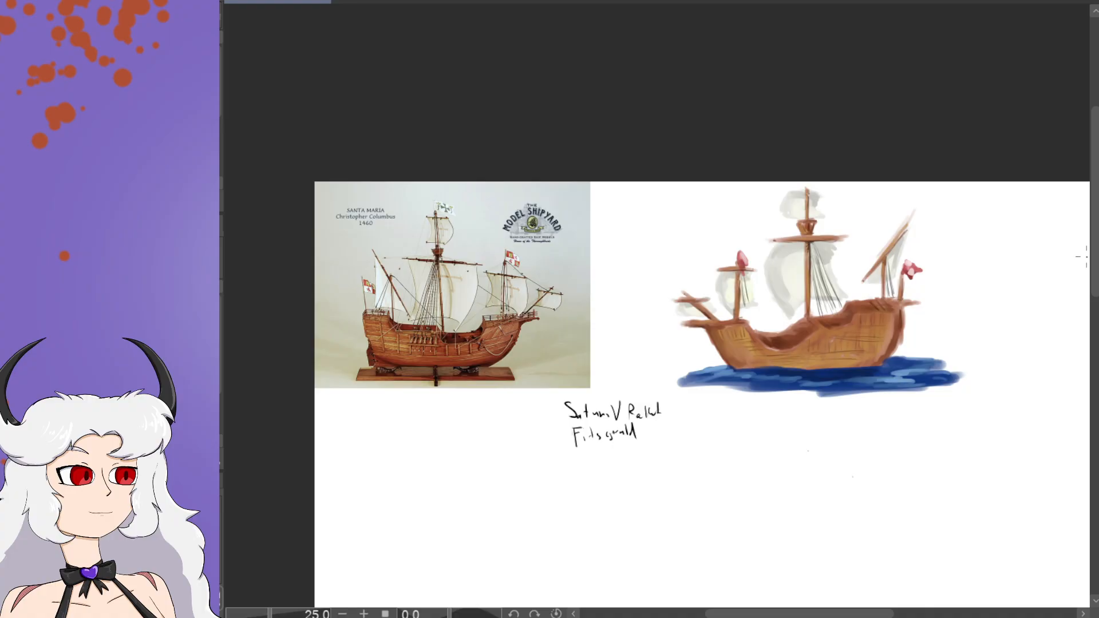
{"action": "scroll", "coordinate": [1084, 301], "scroll_direction": "down", "scroll_amount": 3}
{"action": "key", "text": "ctrl+v"}
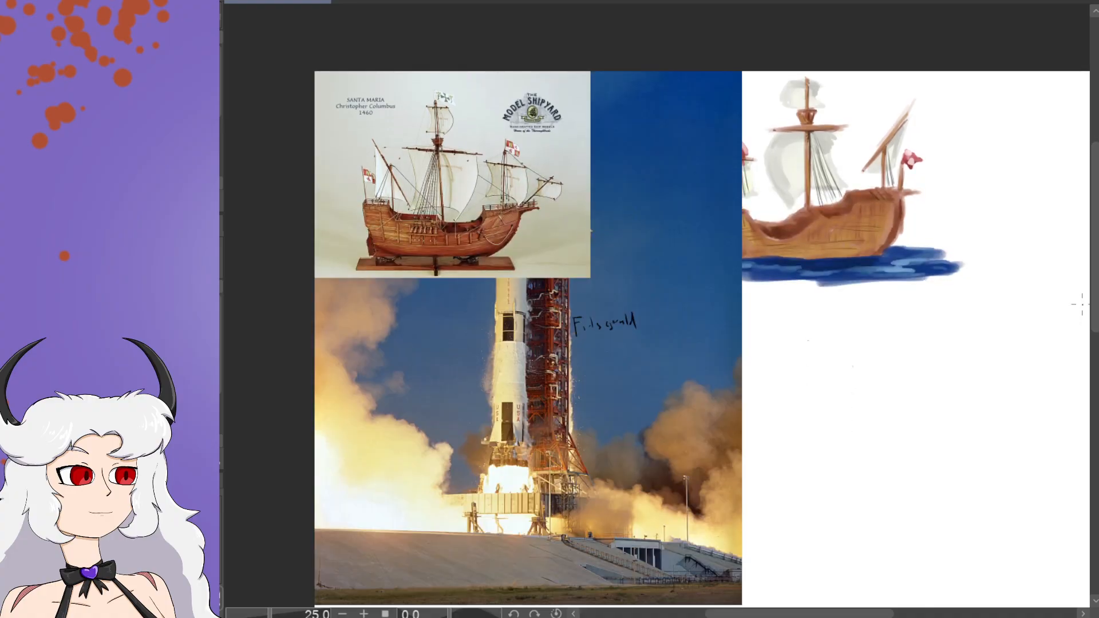
{"action": "key", "text": "ctrl+t"}
{"action": "key", "text": "ctrl+minus"}
{"action": "key", "text": "ctrl+minus"}
{"action": "key", "text": "ctrl+minus"}
{"action": "key", "text": "ctrl+minus"}
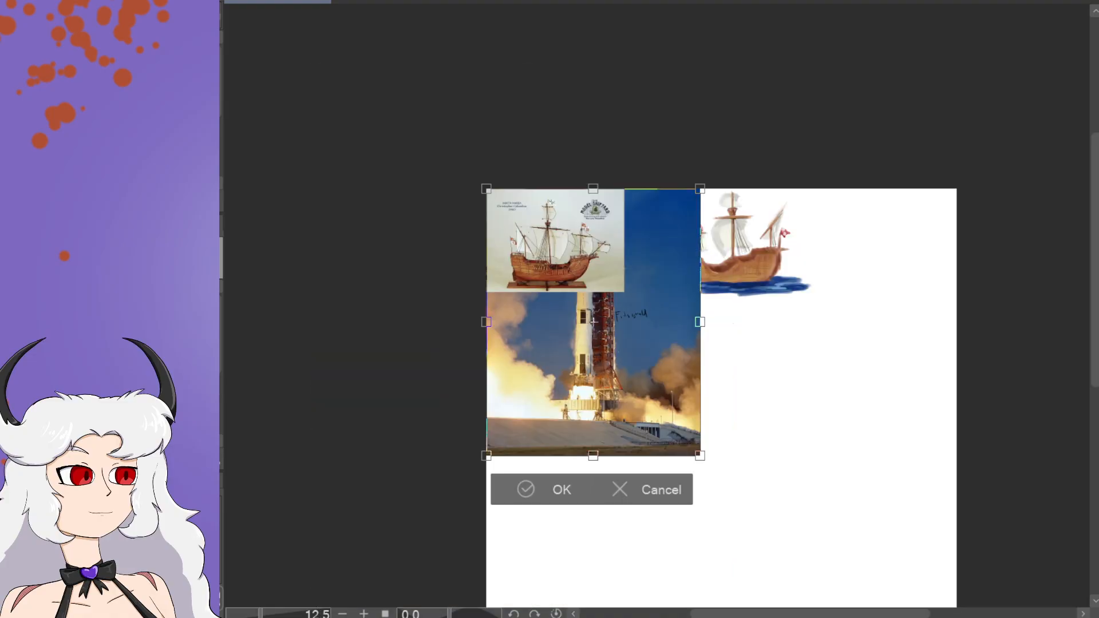
{"action": "left_click_drag", "start_coordinate": [679, 246], "coordinate": [639, 293]}
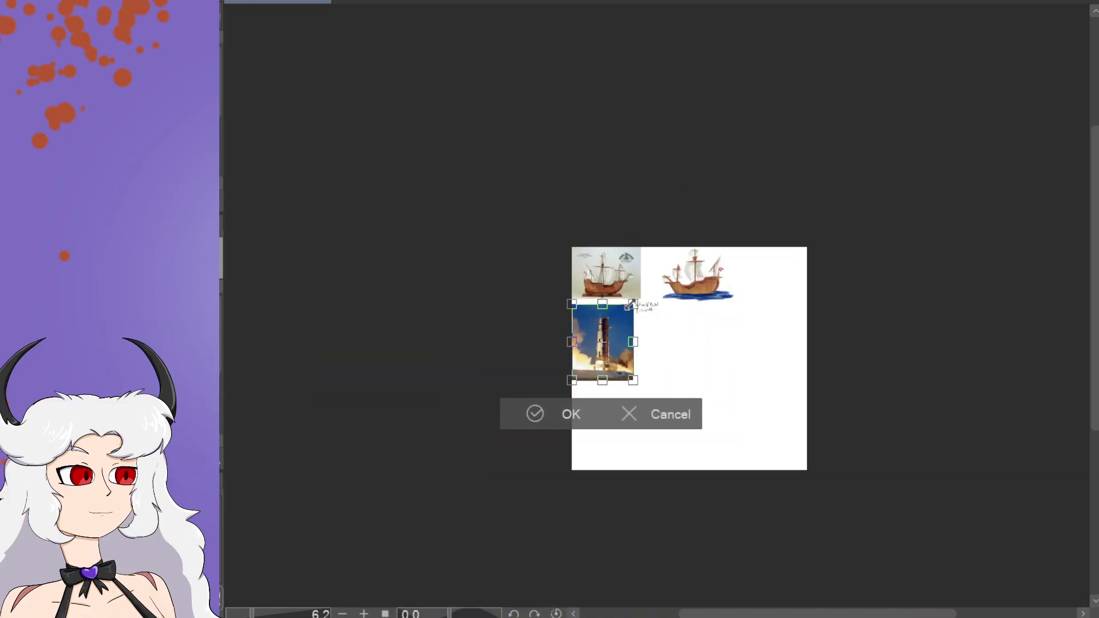
{"action": "left_click", "coordinate": [538, 403]}
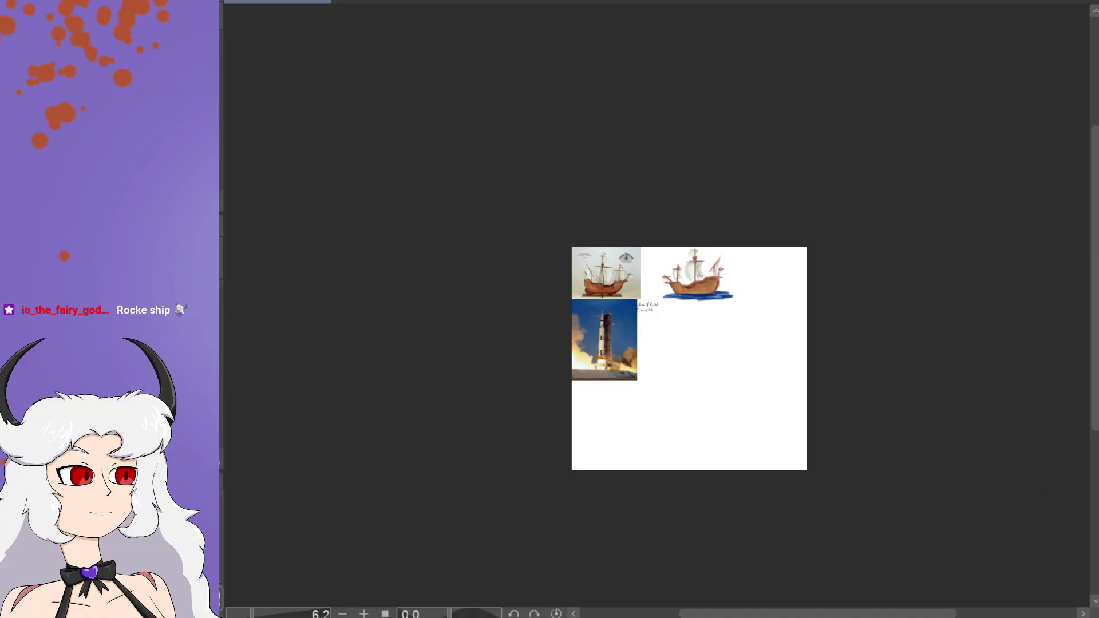
Step: Paint a large rough block of dark purple in the blank area beneath the ship painting, beside the rocket photo
{"action": "scroll", "coordinate": [797, 590], "scroll_direction": "right", "scroll_amount": 2}
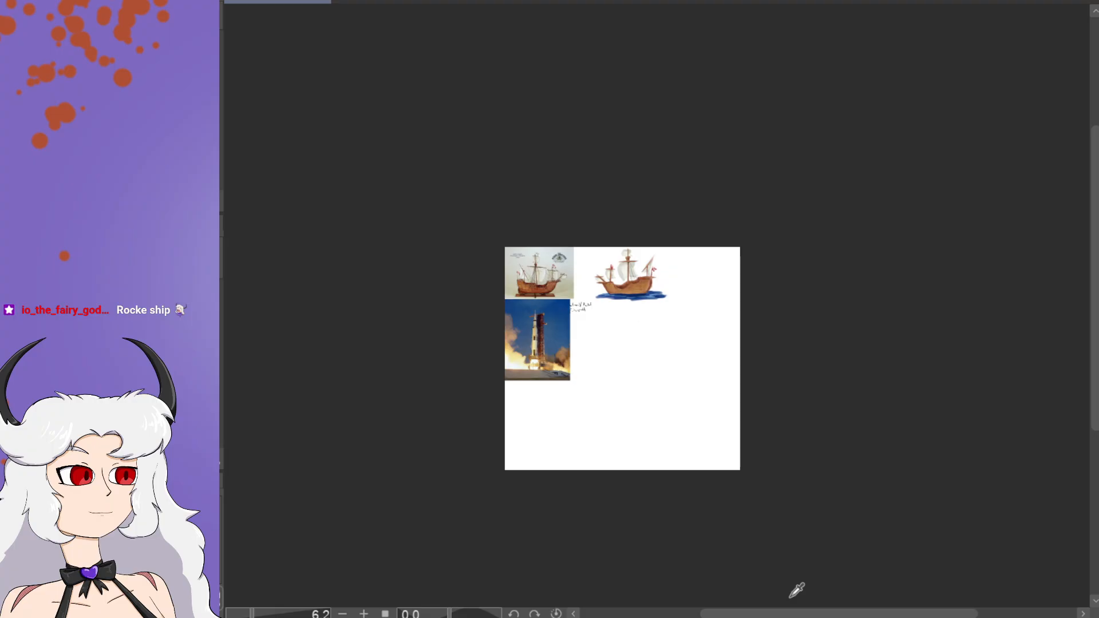
{"action": "left_click_drag", "start_coordinate": [1095, 335], "coordinate": [1095, 341]}
{"action": "scroll", "coordinate": [1076, 341], "scroll_direction": "up", "scroll_amount": 2}
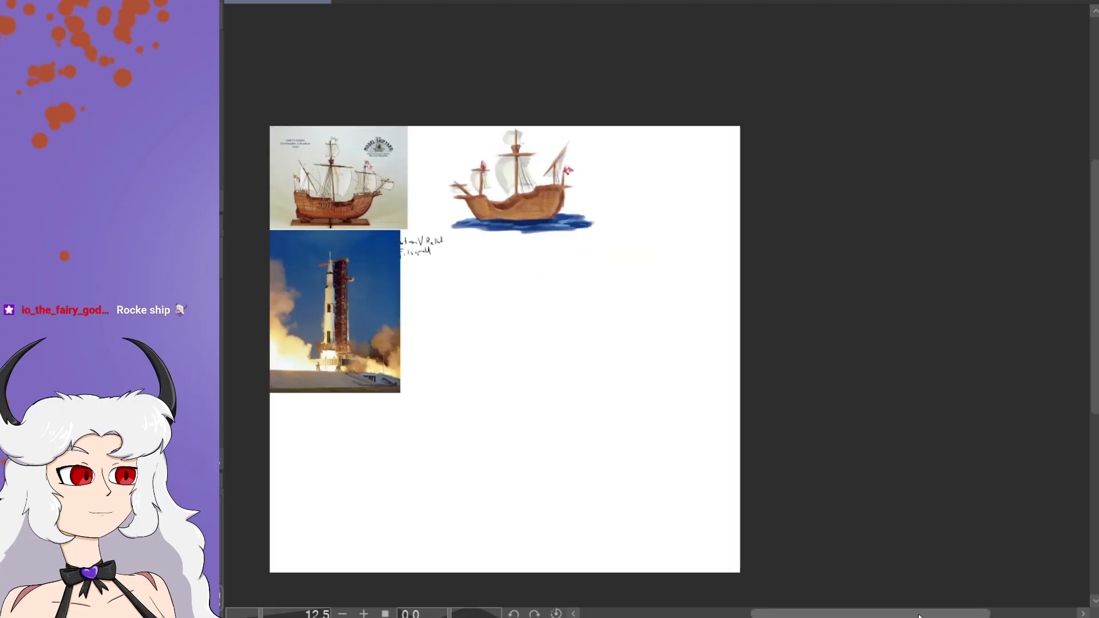
{"action": "scroll", "coordinate": [913, 571], "scroll_direction": "left", "scroll_amount": 2}
{"action": "scroll", "coordinate": [452, 286], "scroll_direction": "up", "scroll_amount": 3}
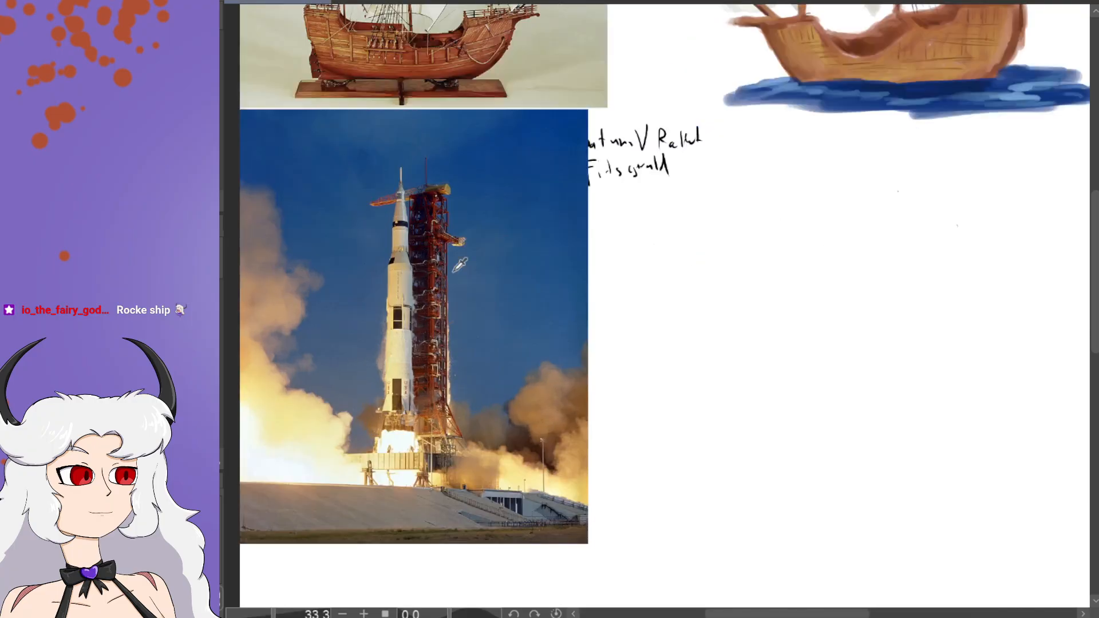
{"action": "key", "text": "ctrl+minus"}
{"action": "left_click_drag", "start_coordinate": [857, 614], "coordinate": [876, 612]}
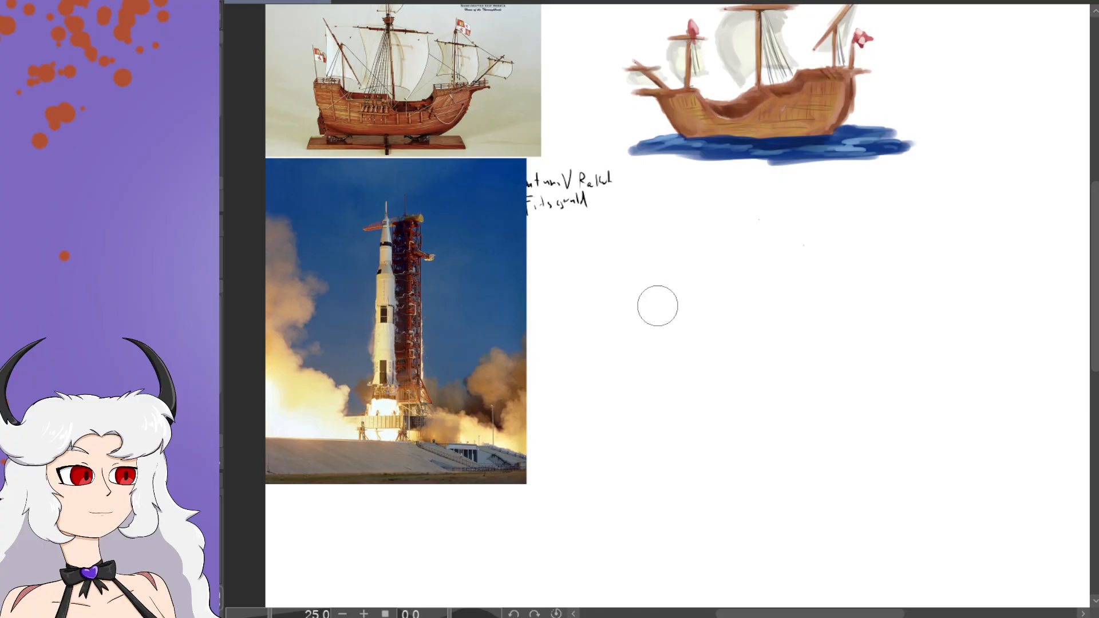
{"action": "left_click_drag", "start_coordinate": [825, 614], "coordinate": [840, 614]}
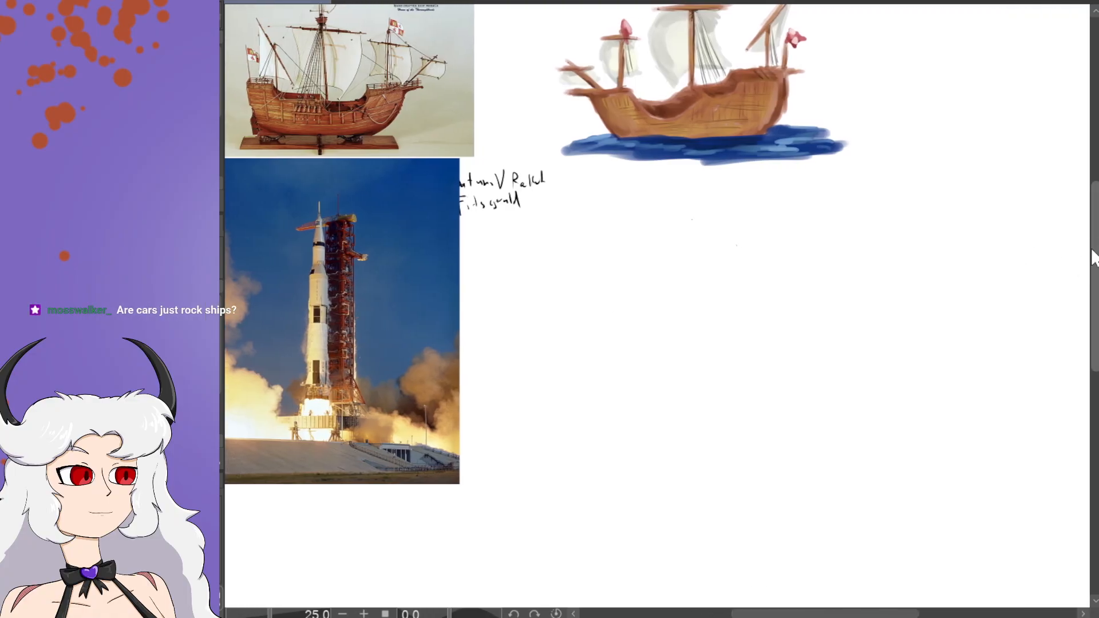
{"action": "left_click_drag", "start_coordinate": [1096, 252], "coordinate": [1096, 248]}
{"action": "left_click", "coordinate": [172, 338]}
{"action": "mouse_move", "coordinate": [664, 286]}
{"action": "left_mouse_down"}
{"action": "mouse_move", "coordinate": [661, 356]}
{"action": "mouse_move", "coordinate": [670, 282]}
{"action": "mouse_move", "coordinate": [691, 239]}
{"action": "mouse_move", "coordinate": [678, 397]}
{"action": "mouse_move", "coordinate": [714, 471]}
{"action": "mouse_move", "coordinate": [737, 475]}
{"action": "mouse_move", "coordinate": [778, 435]}
{"action": "mouse_move", "coordinate": [866, 491]}
{"action": "mouse_move", "coordinate": [901, 441]}
{"action": "mouse_move", "coordinate": [876, 398]}
{"action": "mouse_move", "coordinate": [925, 300]}
{"action": "mouse_move", "coordinate": [908, 343]}
{"action": "mouse_move", "coordinate": [836, 393]}
{"action": "mouse_move", "coordinate": [768, 469]}
{"action": "mouse_move", "coordinate": [671, 513]}
{"action": "mouse_move", "coordinate": [635, 488]}
{"action": "mouse_move", "coordinate": [645, 452]}
{"action": "mouse_move", "coordinate": [619, 498]}
{"action": "mouse_move", "coordinate": [652, 517]}
{"action": "left_mouse_up"}
{"action": "mouse_move", "coordinate": [731, 474]}
{"action": "left_mouse_down"}
{"action": "mouse_move", "coordinate": [833, 481]}
{"action": "mouse_move", "coordinate": [901, 431]}
{"action": "mouse_move", "coordinate": [895, 466]}
{"action": "mouse_move", "coordinate": [904, 303]}
{"action": "mouse_move", "coordinate": [928, 352]}
{"action": "mouse_move", "coordinate": [941, 428]}
{"action": "mouse_move", "coordinate": [973, 245]}
{"action": "mouse_move", "coordinate": [959, 359]}
{"action": "mouse_move", "coordinate": [937, 295]}
{"action": "mouse_move", "coordinate": [953, 405]}
{"action": "mouse_move", "coordinate": [971, 389]}
{"action": "mouse_move", "coordinate": [961, 461]}
{"action": "mouse_move", "coordinate": [938, 332]}
{"action": "left_mouse_up"}
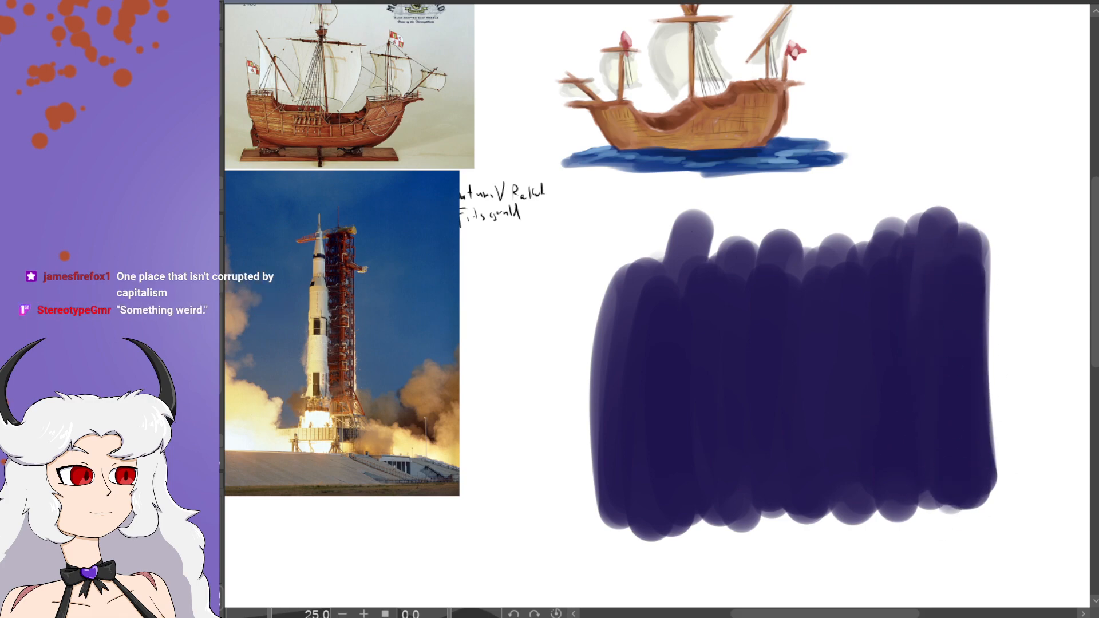
Step: Vary the purple block with soft lighter purple, reddish and darker patches to suggest a space background
{"action": "mouse_move", "coordinate": [898, 410]}
{"action": "left_mouse_down"}
{"action": "mouse_move", "coordinate": [932, 455]}
{"action": "mouse_move", "coordinate": [830, 475]}
{"action": "mouse_move", "coordinate": [773, 453]}
{"action": "mouse_move", "coordinate": [744, 466]}
{"action": "mouse_move", "coordinate": [730, 340]}
{"action": "mouse_move", "coordinate": [709, 284]}
{"action": "mouse_move", "coordinate": [664, 352]}
{"action": "mouse_move", "coordinate": [637, 287]}
{"action": "mouse_move", "coordinate": [688, 297]}
{"action": "mouse_move", "coordinate": [717, 331]}
{"action": "mouse_move", "coordinate": [769, 259]}
{"action": "mouse_move", "coordinate": [840, 310]}
{"action": "mouse_move", "coordinate": [717, 456]}
{"action": "mouse_move", "coordinate": [679, 439]}
{"action": "mouse_move", "coordinate": [633, 480]}
{"action": "mouse_move", "coordinate": [677, 503]}
{"action": "mouse_move", "coordinate": [758, 464]}
{"action": "mouse_move", "coordinate": [769, 437]}
{"action": "mouse_move", "coordinate": [825, 429]}
{"action": "mouse_move", "coordinate": [886, 381]}
{"action": "mouse_move", "coordinate": [916, 258]}
{"action": "left_mouse_up"}
{"action": "mouse_move", "coordinate": [911, 344]}
{"action": "left_mouse_down"}
{"action": "mouse_move", "coordinate": [908, 319]}
{"action": "mouse_move", "coordinate": [947, 272]}
{"action": "mouse_move", "coordinate": [944, 258]}
{"action": "mouse_move", "coordinate": [898, 368]}
{"action": "left_mouse_up"}
{"action": "left_click_drag", "start_coordinate": [727, 358], "coordinate": [724, 385]}
{"action": "mouse_move", "coordinate": [630, 352]}
{"action": "left_mouse_down"}
{"action": "mouse_move", "coordinate": [625, 435]}
{"action": "mouse_move", "coordinate": [643, 416]}
{"action": "mouse_move", "coordinate": [635, 410]}
{"action": "mouse_move", "coordinate": [642, 396]}
{"action": "mouse_move", "coordinate": [672, 467]}
{"action": "mouse_move", "coordinate": [711, 472]}
{"action": "mouse_move", "coordinate": [756, 441]}
{"action": "left_mouse_up"}
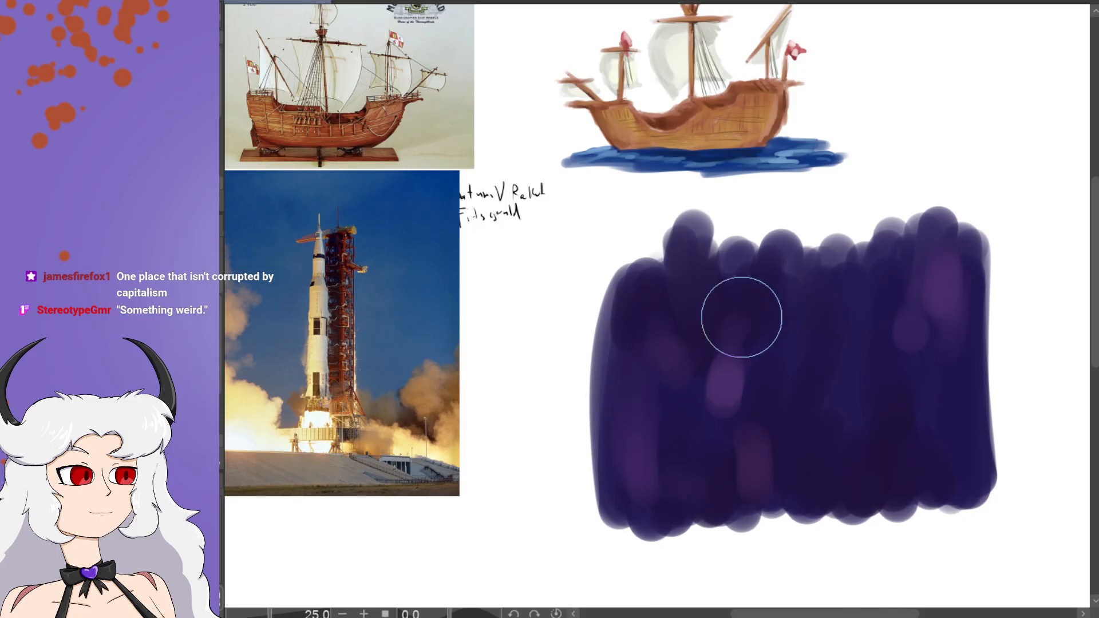
{"action": "left_click_drag", "start_coordinate": [893, 407], "coordinate": [885, 447]}
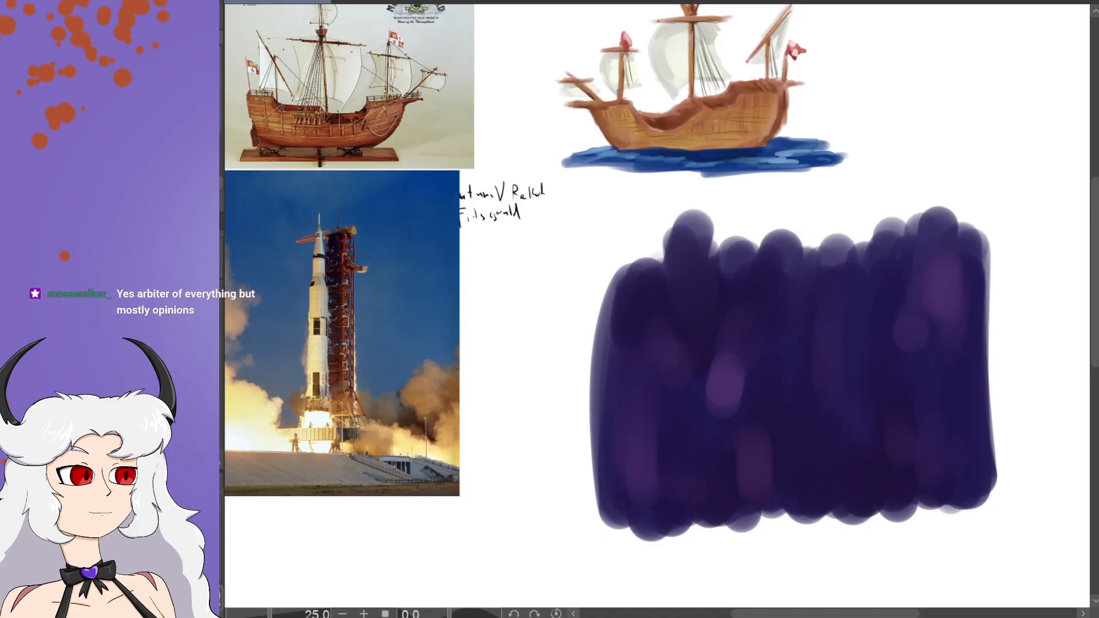
{"action": "mouse_move", "coordinate": [655, 304]}
{"action": "left_mouse_down"}
{"action": "mouse_move", "coordinate": [706, 404]}
{"action": "mouse_move", "coordinate": [731, 364]}
{"action": "mouse_move", "coordinate": [716, 374]}
{"action": "mouse_move", "coordinate": [735, 403]}
{"action": "left_mouse_up"}
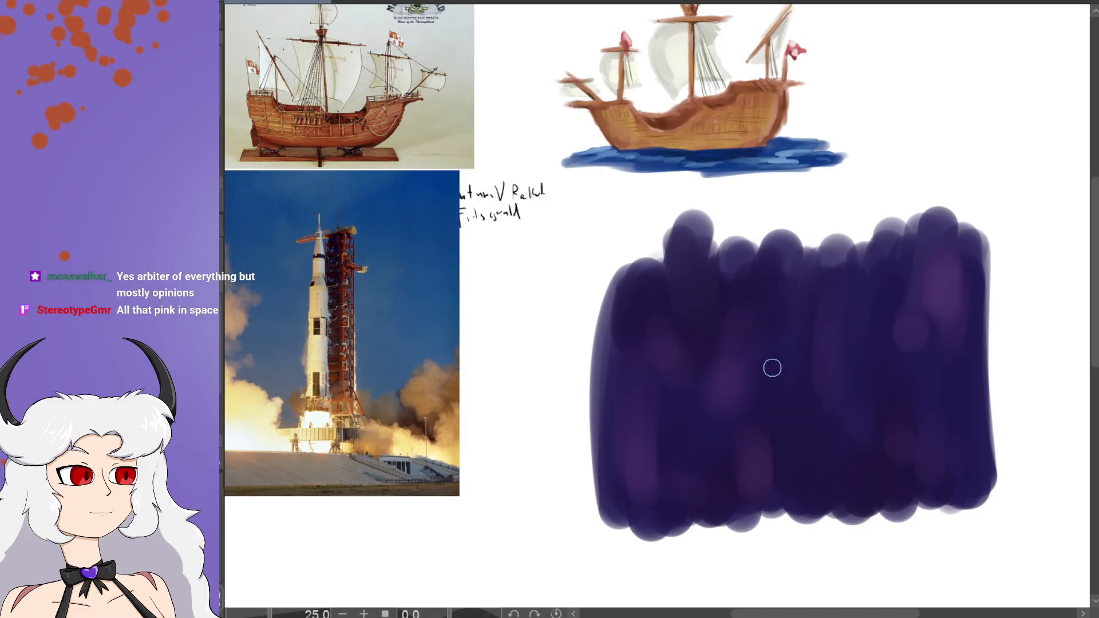
Step: Paint a cream rocket body rising diagonally across the purple background, ending in a narrow pointed tip
{"action": "mouse_move", "coordinate": [710, 391]}
{"action": "left_mouse_down"}
{"action": "mouse_move", "coordinate": [800, 343]}
{"action": "mouse_move", "coordinate": [680, 407]}
{"action": "left_mouse_up"}
{"action": "left_click_drag", "start_coordinate": [783, 352], "coordinate": [868, 300]}
{"action": "left_click_drag", "start_coordinate": [791, 346], "coordinate": [684, 408]}
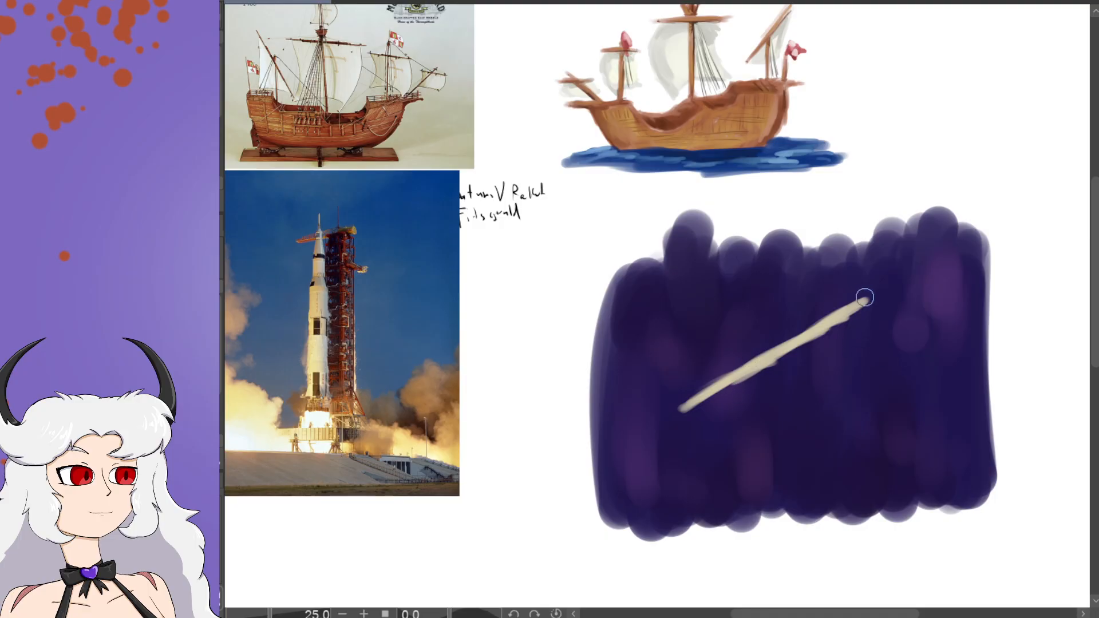
{"action": "mouse_move", "coordinate": [873, 303]}
{"action": "left_mouse_down"}
{"action": "mouse_move", "coordinate": [904, 288]}
{"action": "mouse_move", "coordinate": [871, 301]}
{"action": "mouse_move", "coordinate": [934, 270]}
{"action": "mouse_move", "coordinate": [870, 319]}
{"action": "mouse_move", "coordinate": [880, 315]}
{"action": "mouse_move", "coordinate": [858, 347]}
{"action": "mouse_move", "coordinate": [866, 334]}
{"action": "mouse_move", "coordinate": [840, 350]}
{"action": "mouse_move", "coordinate": [869, 318]}
{"action": "mouse_move", "coordinate": [748, 400]}
{"action": "mouse_move", "coordinate": [681, 414]}
{"action": "mouse_move", "coordinate": [717, 427]}
{"action": "mouse_move", "coordinate": [706, 432]}
{"action": "mouse_move", "coordinate": [689, 414]}
{"action": "mouse_move", "coordinate": [705, 420]}
{"action": "mouse_move", "coordinate": [751, 389]}
{"action": "mouse_move", "coordinate": [749, 398]}
{"action": "mouse_move", "coordinate": [823, 333]}
{"action": "mouse_move", "coordinate": [798, 369]}
{"action": "mouse_move", "coordinate": [872, 314]}
{"action": "mouse_move", "coordinate": [692, 422]}
{"action": "left_mouse_up"}
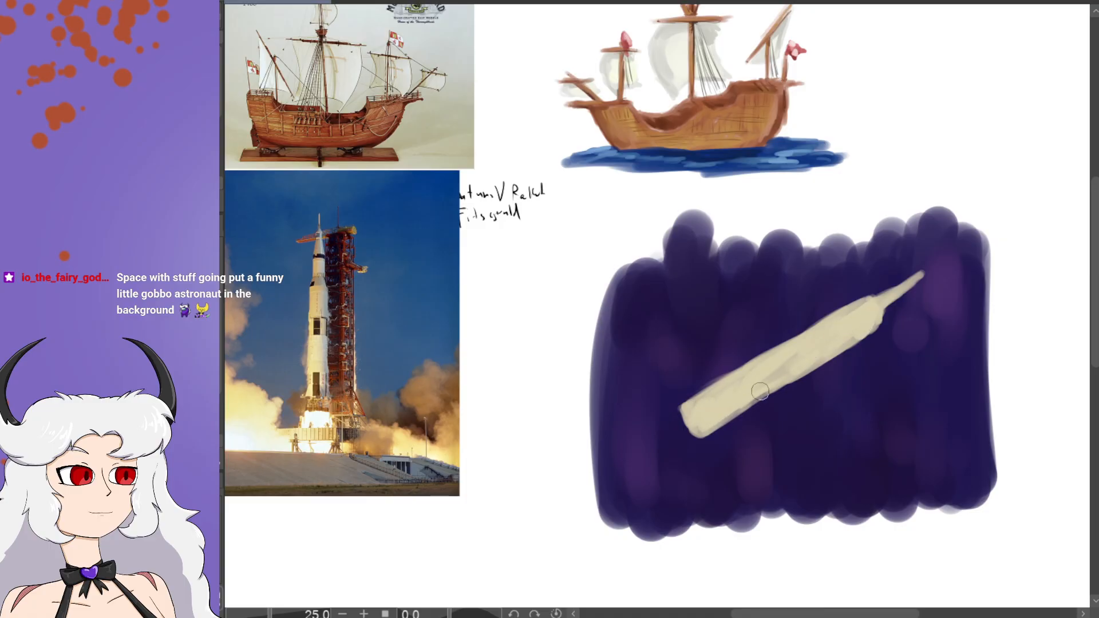
{"action": "left_click_drag", "start_coordinate": [867, 304], "coordinate": [924, 277]}
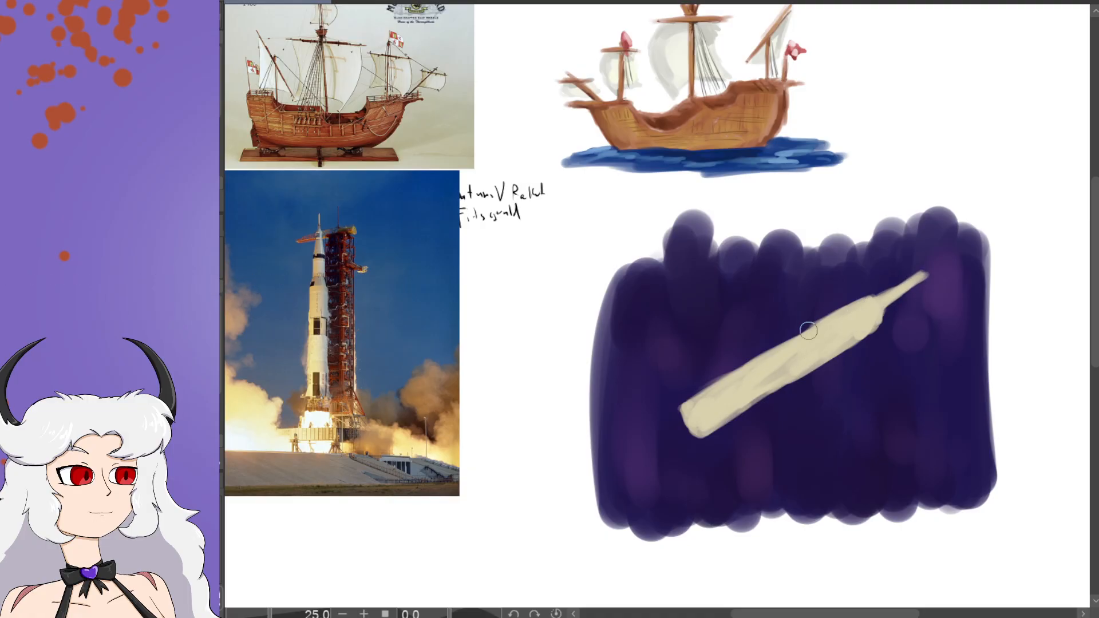
Step: Paint two flat grey engine nozzles at the rocket's lower end, using the launch photo as reference
{"action": "scroll", "coordinate": [381, 432], "scroll_direction": "up", "scroll_amount": 2}
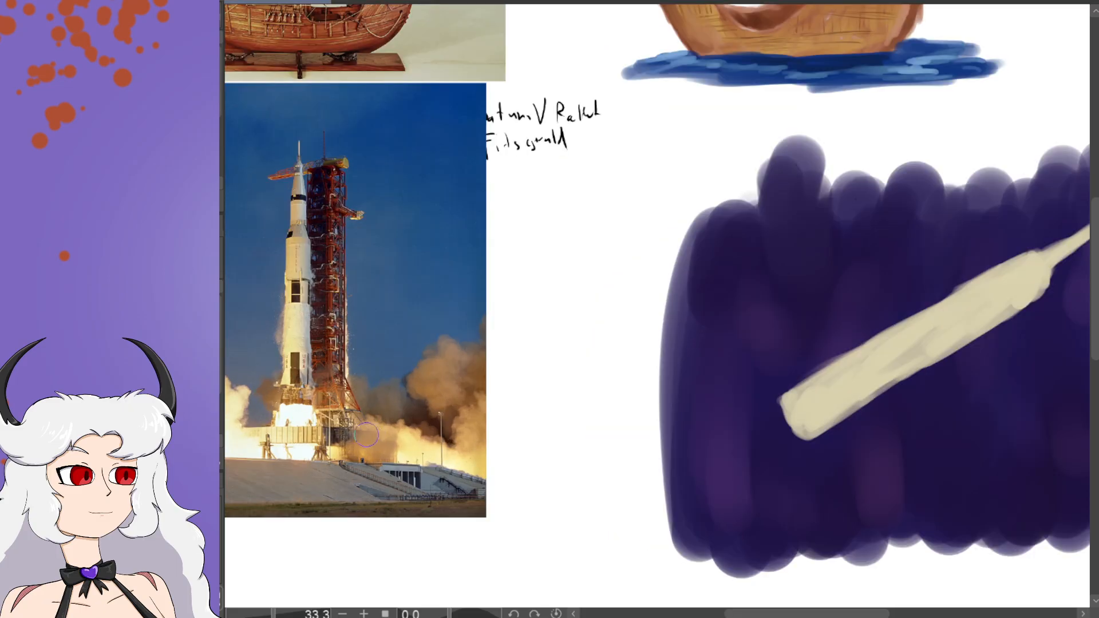
{"action": "left_click_drag", "start_coordinate": [741, 614], "coordinate": [731, 617]}
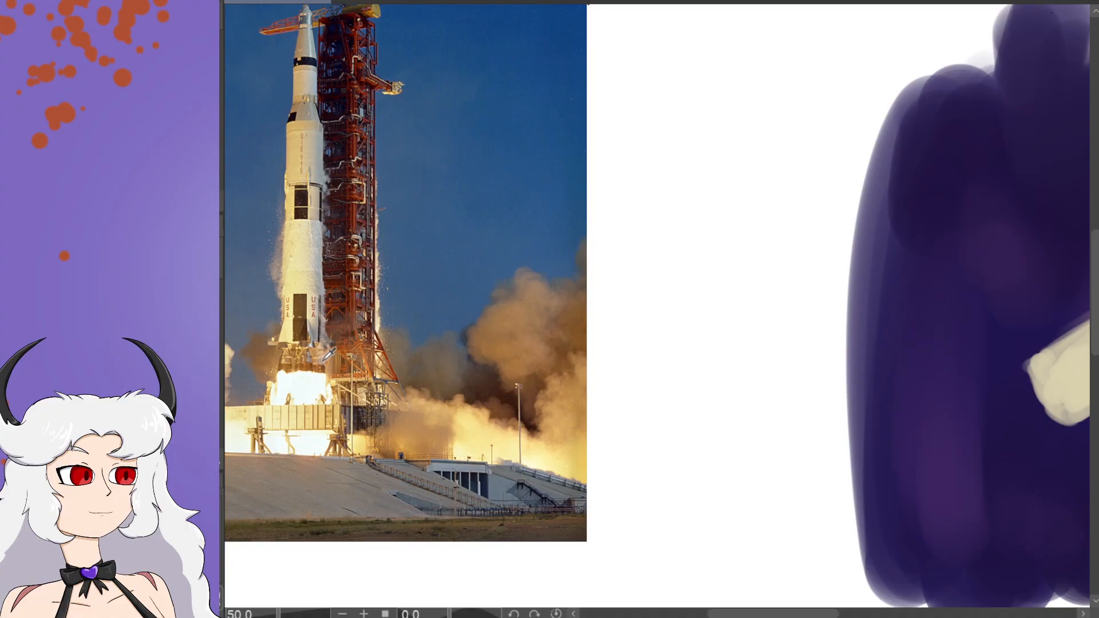
{"action": "left_click_drag", "start_coordinate": [763, 615], "coordinate": [830, 614]}
{"action": "scroll", "coordinate": [829, 580], "scroll_direction": "down", "scroll_amount": 1}
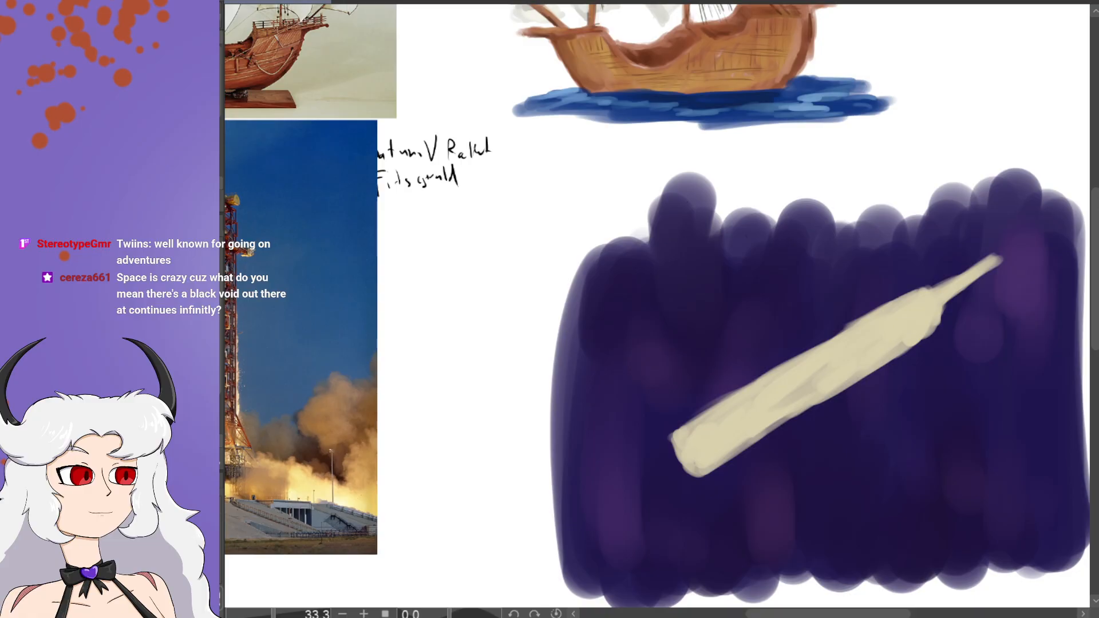
{"action": "left_click_drag", "start_coordinate": [655, 453], "coordinate": [665, 448]}
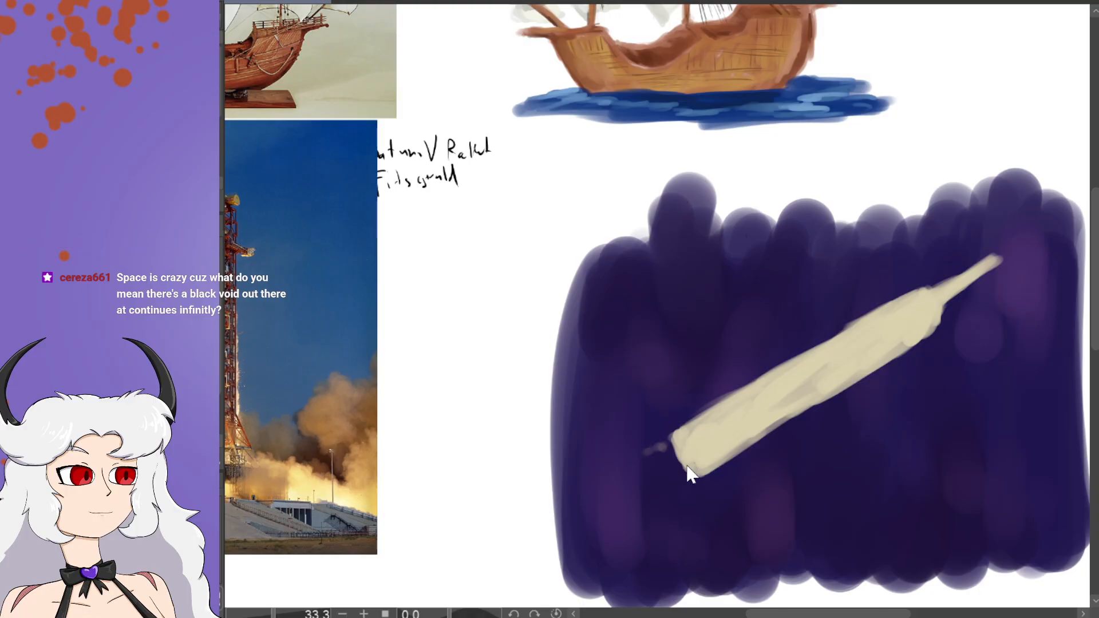
{"action": "mouse_move", "coordinate": [653, 451]}
{"action": "left_mouse_down"}
{"action": "mouse_move", "coordinate": [660, 444]}
{"action": "mouse_move", "coordinate": [638, 454]}
{"action": "left_mouse_up"}
{"action": "left_click_drag", "start_coordinate": [758, 614], "coordinate": [700, 614]}
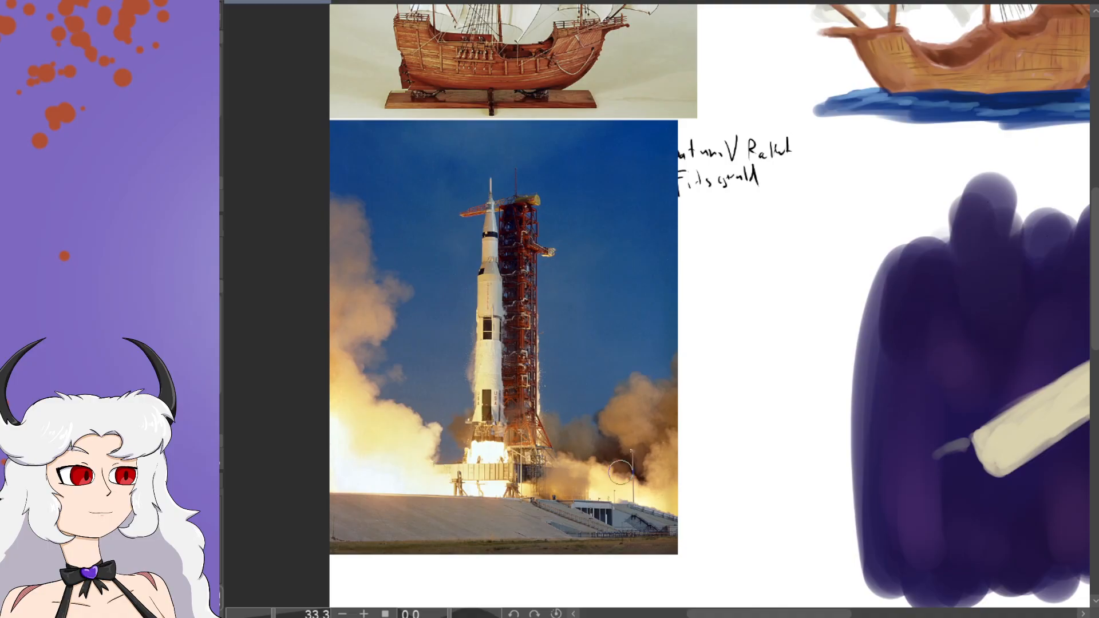
{"action": "left_click_drag", "start_coordinate": [767, 614], "coordinate": [798, 614]}
{"action": "left_click_drag", "start_coordinate": [778, 457], "coordinate": [794, 450]}
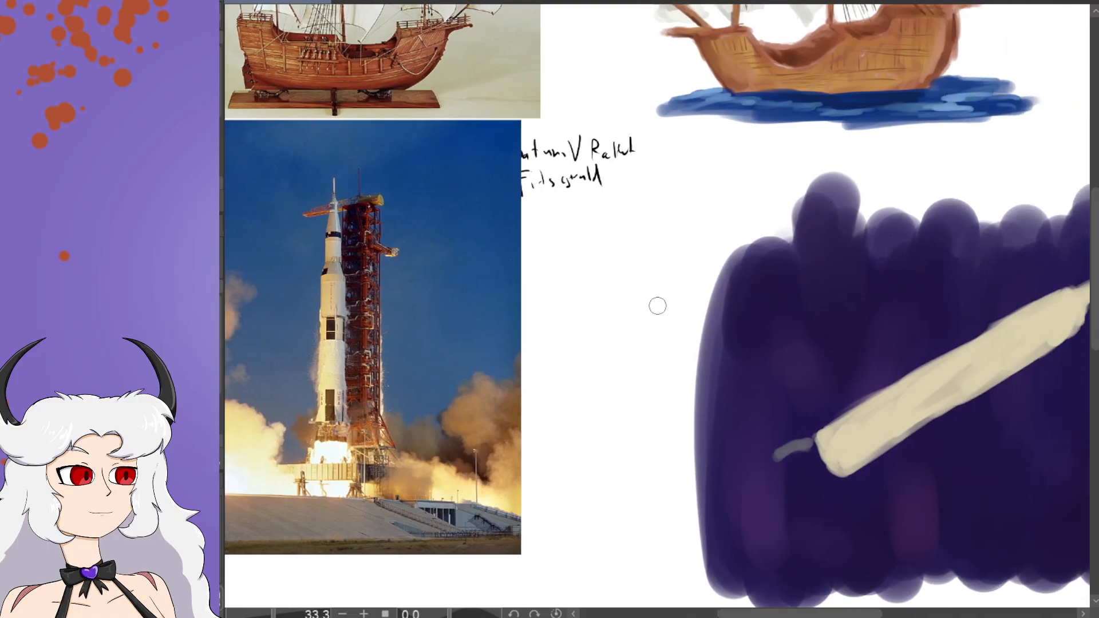
{"action": "mouse_move", "coordinate": [781, 462]}
{"action": "left_mouse_down"}
{"action": "mouse_move", "coordinate": [798, 478]}
{"action": "mouse_move", "coordinate": [814, 465]}
{"action": "mouse_move", "coordinate": [800, 481]}
{"action": "mouse_move", "coordinate": [837, 490]}
{"action": "mouse_move", "coordinate": [820, 492]}
{"action": "left_mouse_up"}
{"action": "left_click_drag", "start_coordinate": [846, 614], "coordinate": [874, 614]}
{"action": "mouse_move", "coordinate": [672, 478]}
{"action": "left_mouse_down"}
{"action": "mouse_move", "coordinate": [670, 453]}
{"action": "mouse_move", "coordinate": [650, 463]}
{"action": "mouse_move", "coordinate": [667, 455]}
{"action": "mouse_move", "coordinate": [693, 484]}
{"action": "mouse_move", "coordinate": [679, 460]}
{"action": "mouse_move", "coordinate": [665, 475]}
{"action": "mouse_move", "coordinate": [658, 452]}
{"action": "mouse_move", "coordinate": [672, 496]}
{"action": "mouse_move", "coordinate": [683, 502]}
{"action": "mouse_move", "coordinate": [686, 471]}
{"action": "left_mouse_up"}
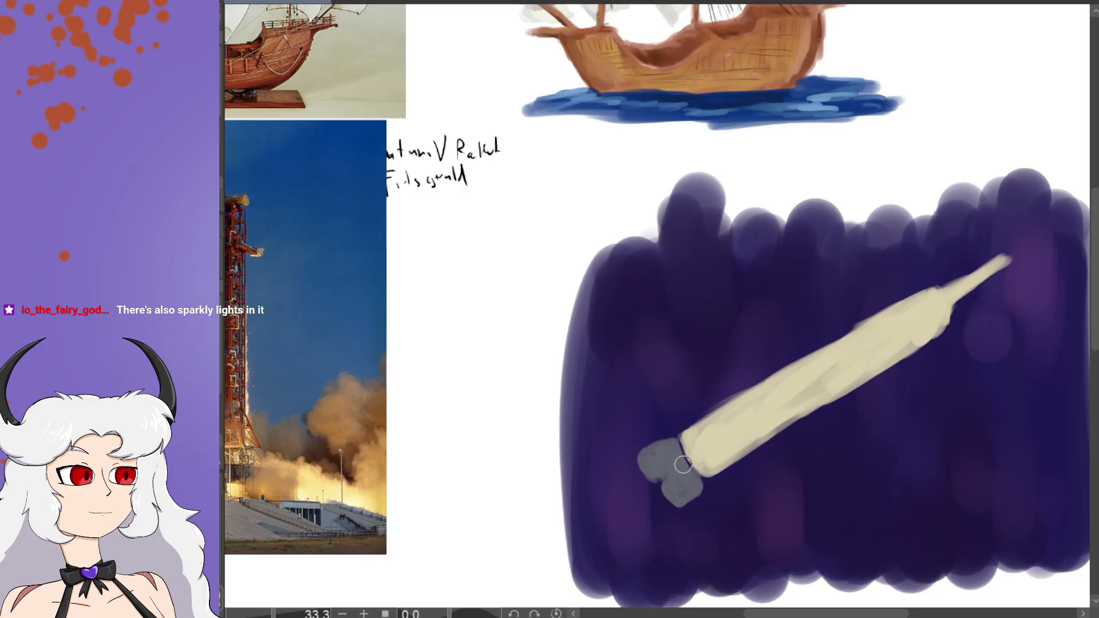
Step: Shade the grey engine nozzles with darker openings and curved bands around their sides
{"action": "left_click_drag", "start_coordinate": [665, 488], "coordinate": [674, 505]}
{"action": "left_click_drag", "start_coordinate": [664, 488], "coordinate": [669, 494]}
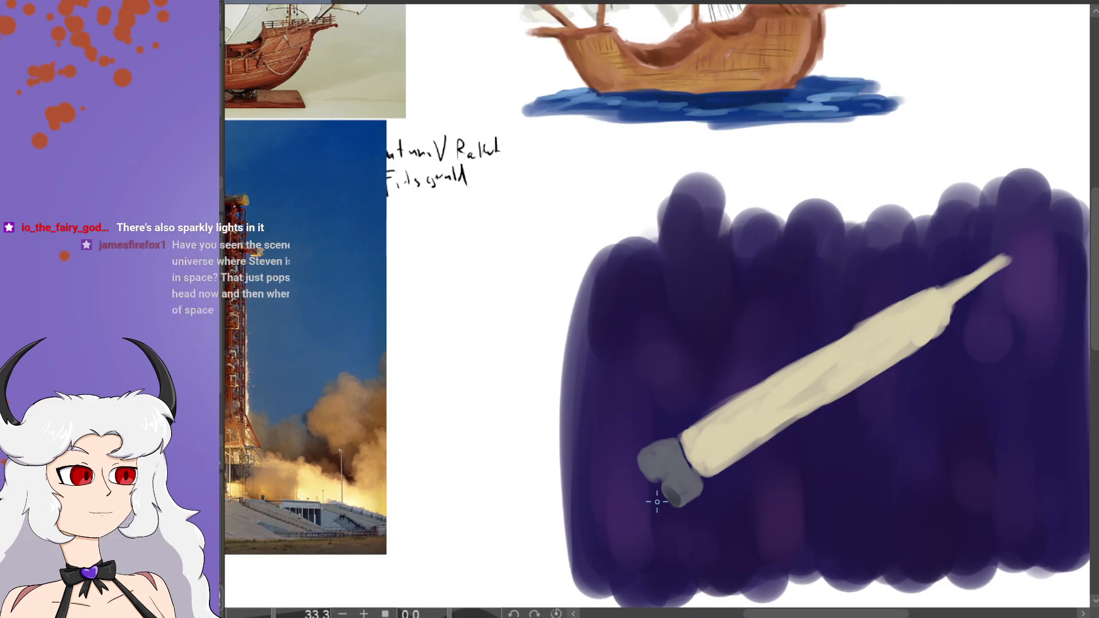
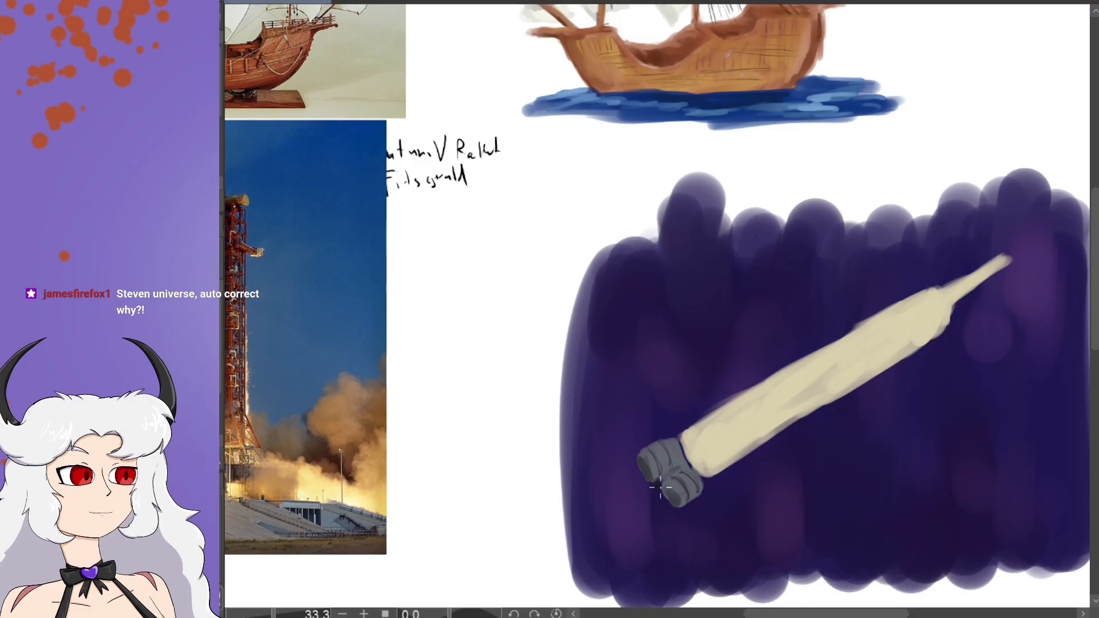
{"action": "left_click_drag", "start_coordinate": [791, 614], "coordinate": [761, 611]}
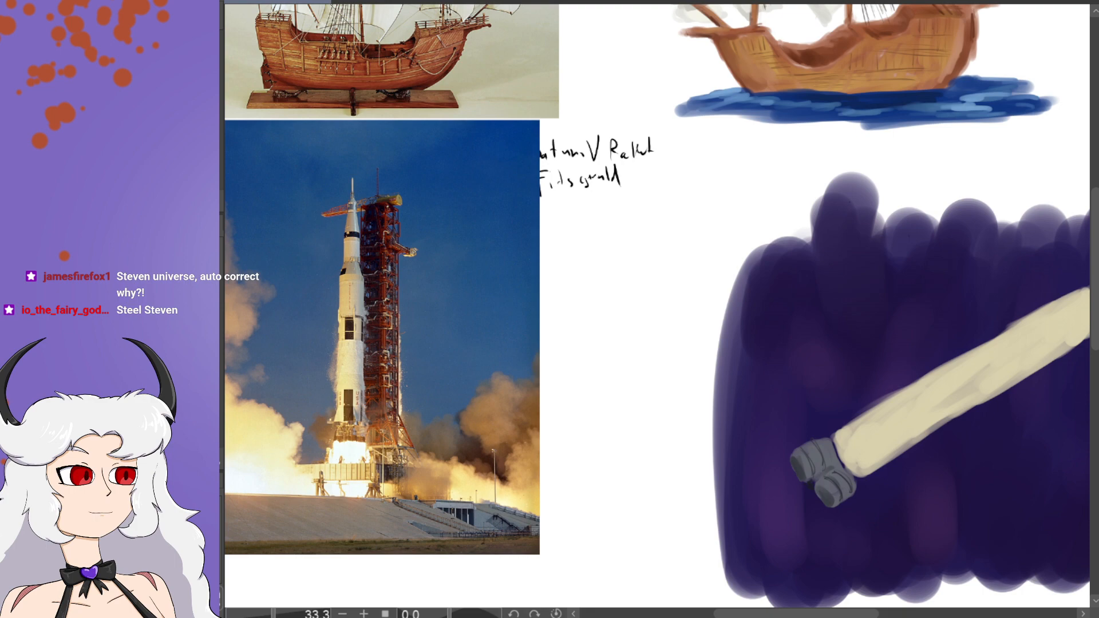
Step: Paint a dark grey-brown elongated panel on the rocket body just above the engine nozzles, following the launch photo
{"action": "left_click_drag", "start_coordinate": [735, 615], "coordinate": [761, 616]}
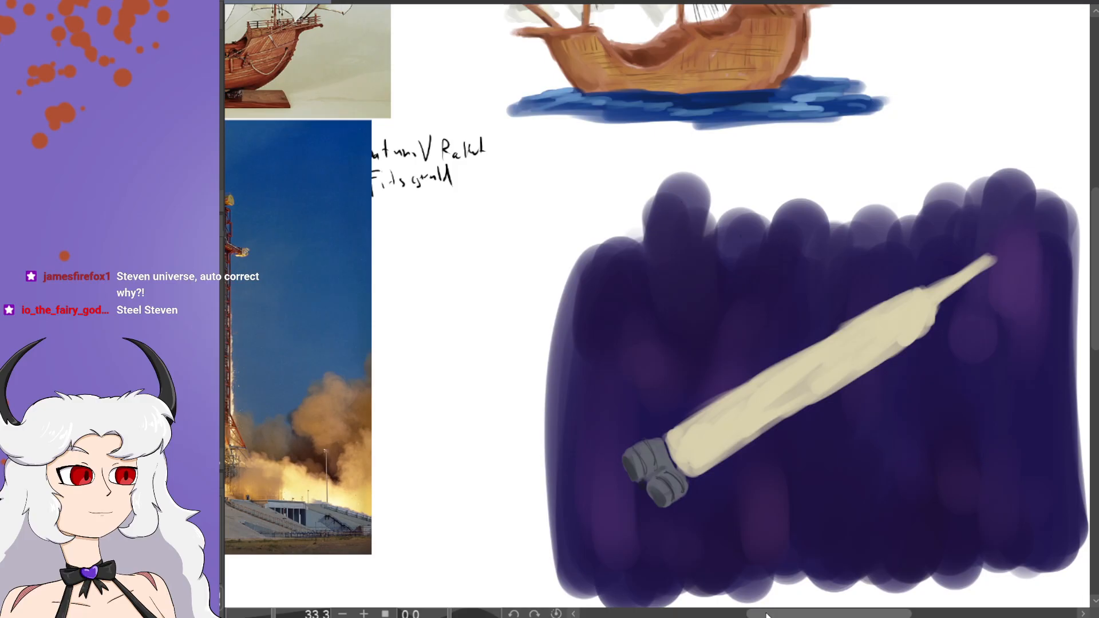
{"action": "mouse_move", "coordinate": [851, 612]}
{"action": "left_mouse_down"}
{"action": "mouse_move", "coordinate": [817, 611]}
{"action": "mouse_move", "coordinate": [827, 611]}
{"action": "left_mouse_up"}
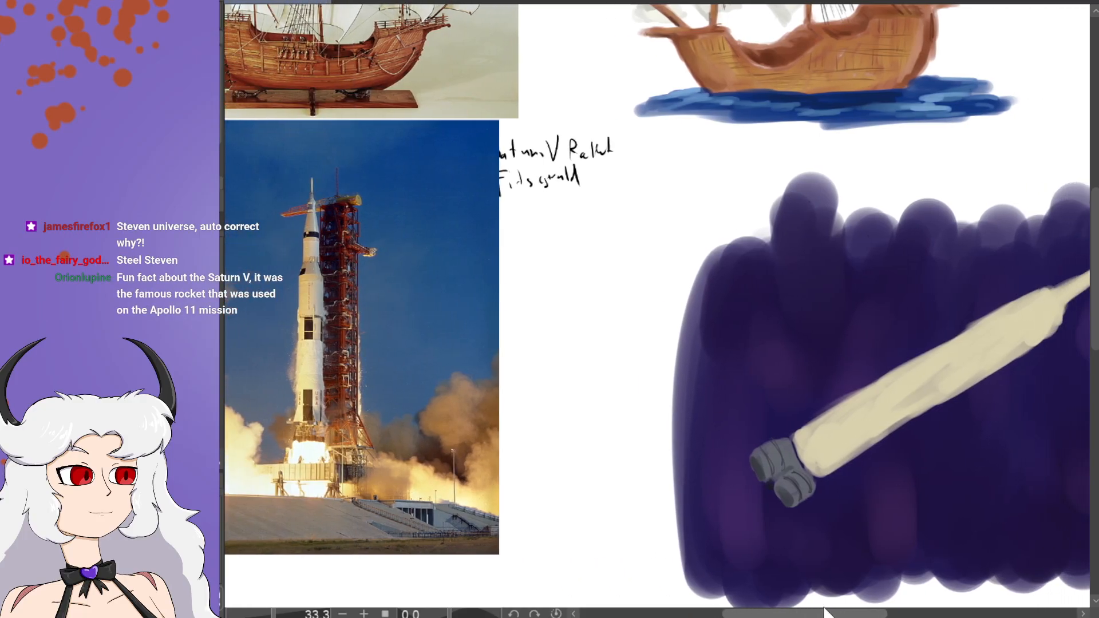
{"action": "left_click_drag", "start_coordinate": [799, 452], "coordinate": [834, 431]}
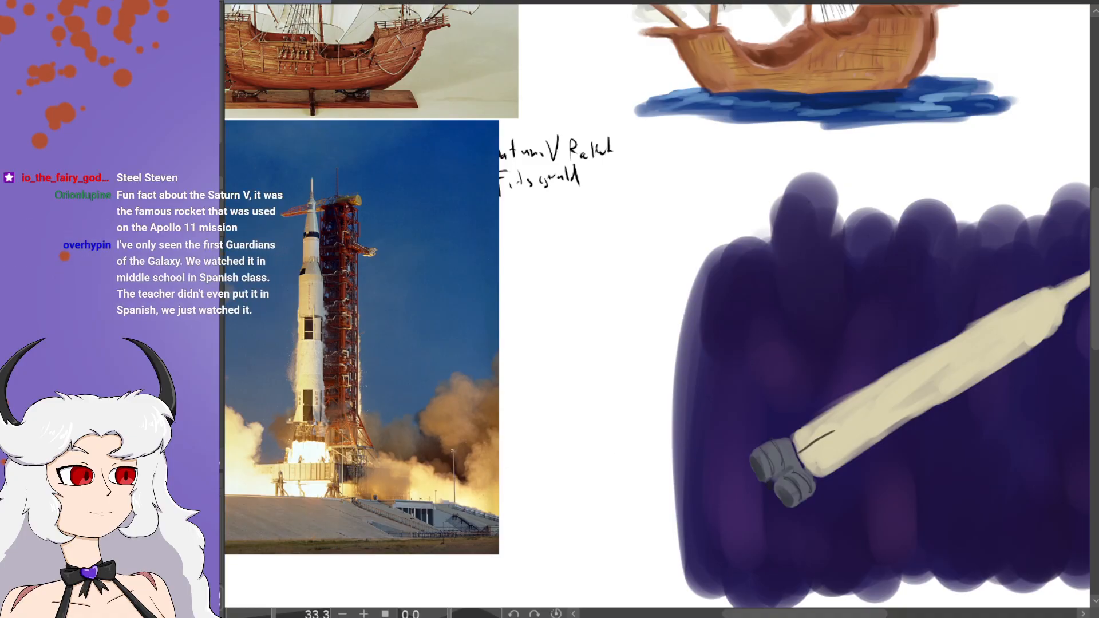
{"action": "left_click_drag", "start_coordinate": [805, 461], "coordinate": [833, 444]}
{"action": "mouse_move", "coordinate": [800, 456]}
{"action": "left_mouse_down"}
{"action": "mouse_move", "coordinate": [835, 437]}
{"action": "mouse_move", "coordinate": [822, 440]}
{"action": "left_mouse_up"}
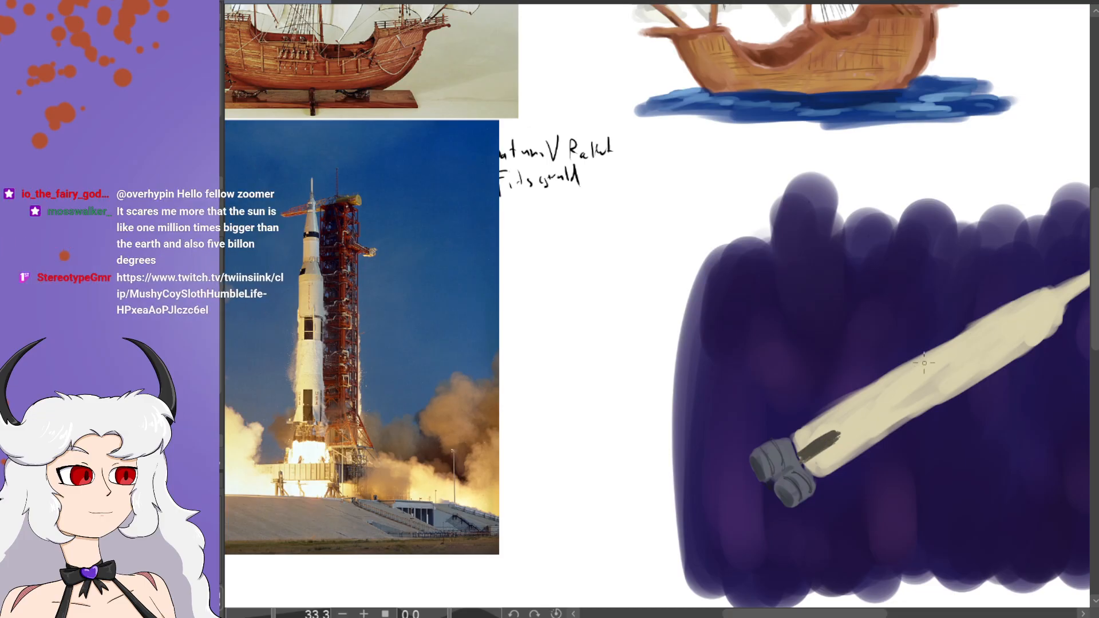
Step: Add a dark panel framed by curved bands at the rocket's middle, plus small dark marks near its shoulder and narrow tip
{"action": "mouse_move", "coordinate": [914, 362]}
{"action": "left_mouse_down"}
{"action": "mouse_move", "coordinate": [937, 398]}
{"action": "mouse_move", "coordinate": [915, 366]}
{"action": "mouse_move", "coordinate": [938, 397]}
{"action": "mouse_move", "coordinate": [941, 366]}
{"action": "mouse_move", "coordinate": [932, 370]}
{"action": "mouse_move", "coordinate": [954, 357]}
{"action": "mouse_move", "coordinate": [949, 375]}
{"action": "mouse_move", "coordinate": [957, 371]}
{"action": "mouse_move", "coordinate": [938, 369]}
{"action": "mouse_move", "coordinate": [935, 381]}
{"action": "mouse_move", "coordinate": [953, 362]}
{"action": "mouse_move", "coordinate": [932, 370]}
{"action": "mouse_move", "coordinate": [935, 386]}
{"action": "mouse_move", "coordinate": [920, 368]}
{"action": "left_mouse_up"}
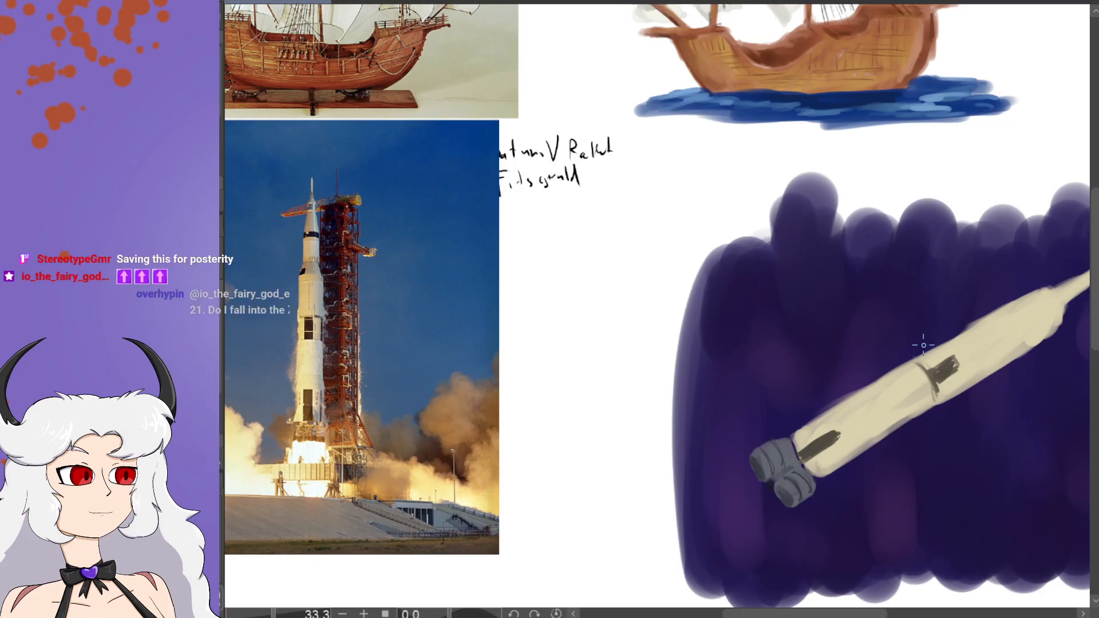
{"action": "left_click_drag", "start_coordinate": [948, 366], "coordinate": [957, 365]}
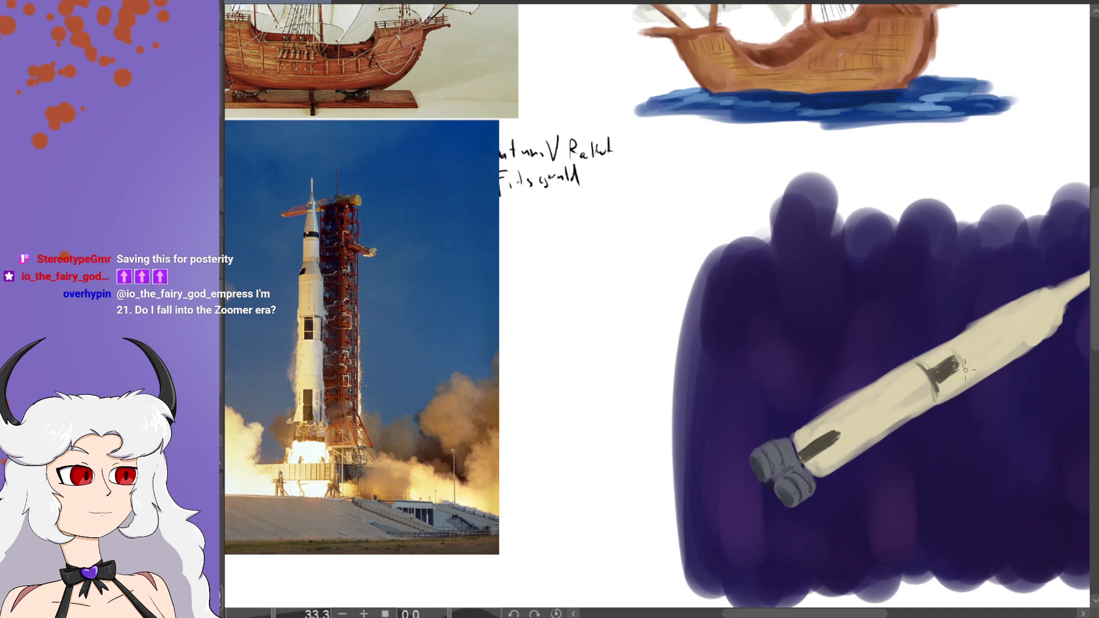
{"action": "mouse_move", "coordinate": [956, 378]}
{"action": "left_mouse_down"}
{"action": "mouse_move", "coordinate": [962, 364]}
{"action": "mouse_move", "coordinate": [966, 383]}
{"action": "left_mouse_up"}
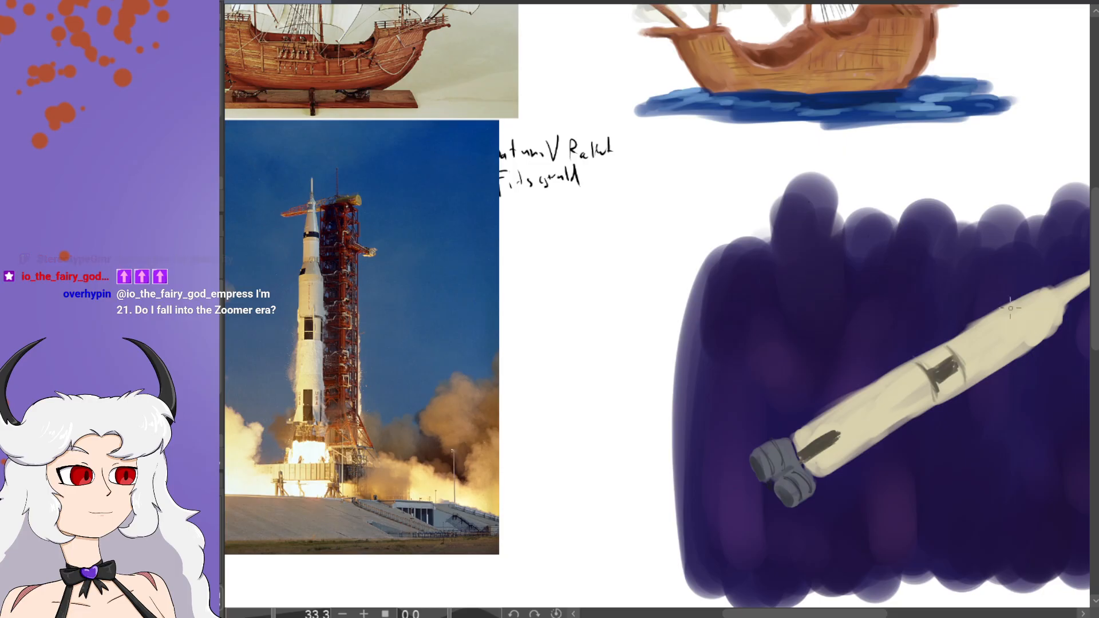
{"action": "left_click_drag", "start_coordinate": [1009, 308], "coordinate": [1014, 306]}
{"action": "scroll", "coordinate": [945, 540], "scroll_direction": "right", "scroll_amount": 2}
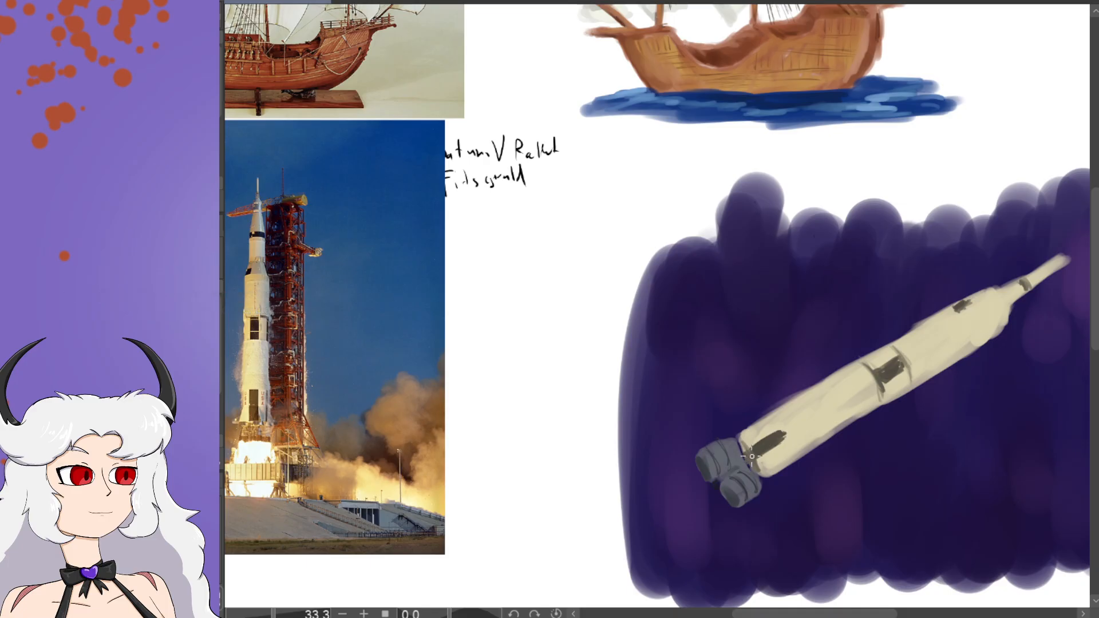
Step: Paint a thin muted green shadow along the rocket's upper edge, continuing over the shoulder to the tip
{"action": "left_click_drag", "start_coordinate": [869, 614], "coordinate": [867, 614]}
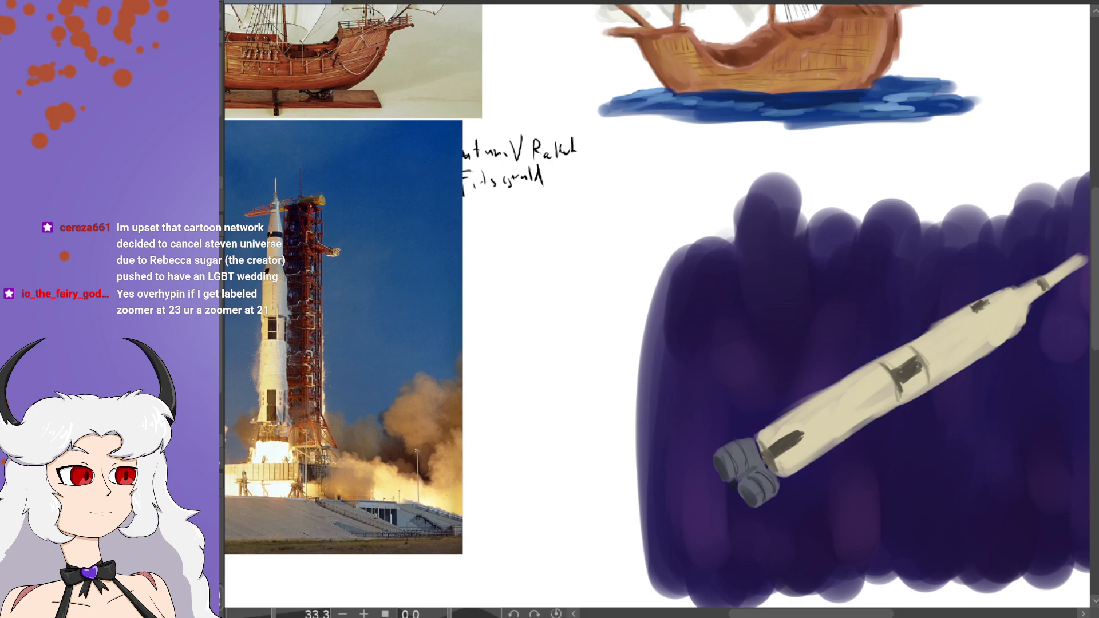
{"action": "left_click_drag", "start_coordinate": [800, 614], "coordinate": [816, 614]}
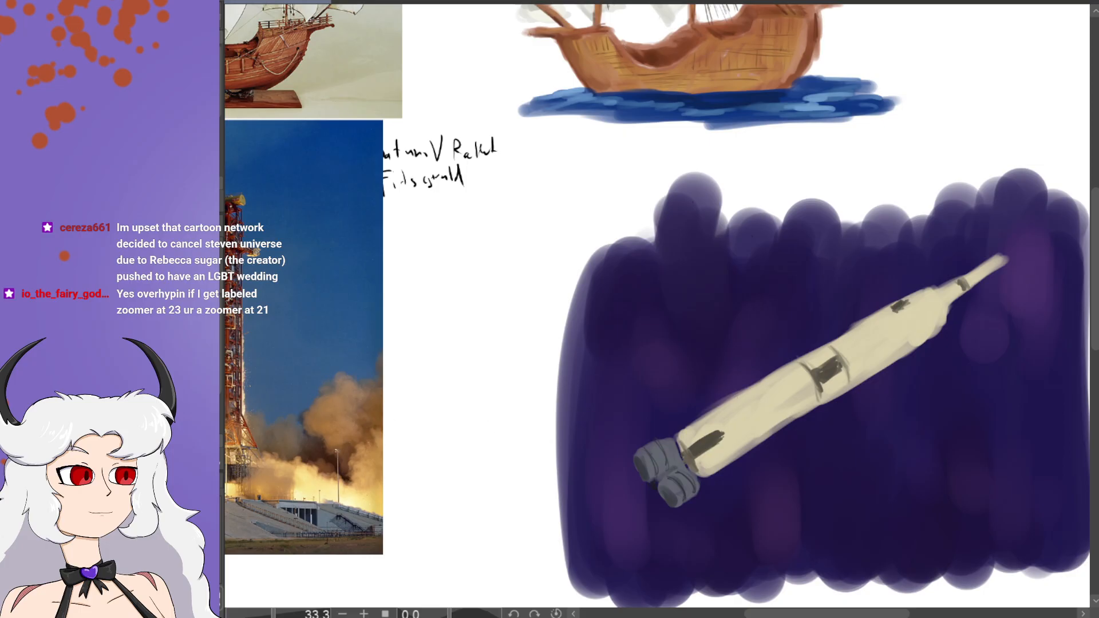
{"action": "left_click_drag", "start_coordinate": [741, 396], "coordinate": [787, 370]}
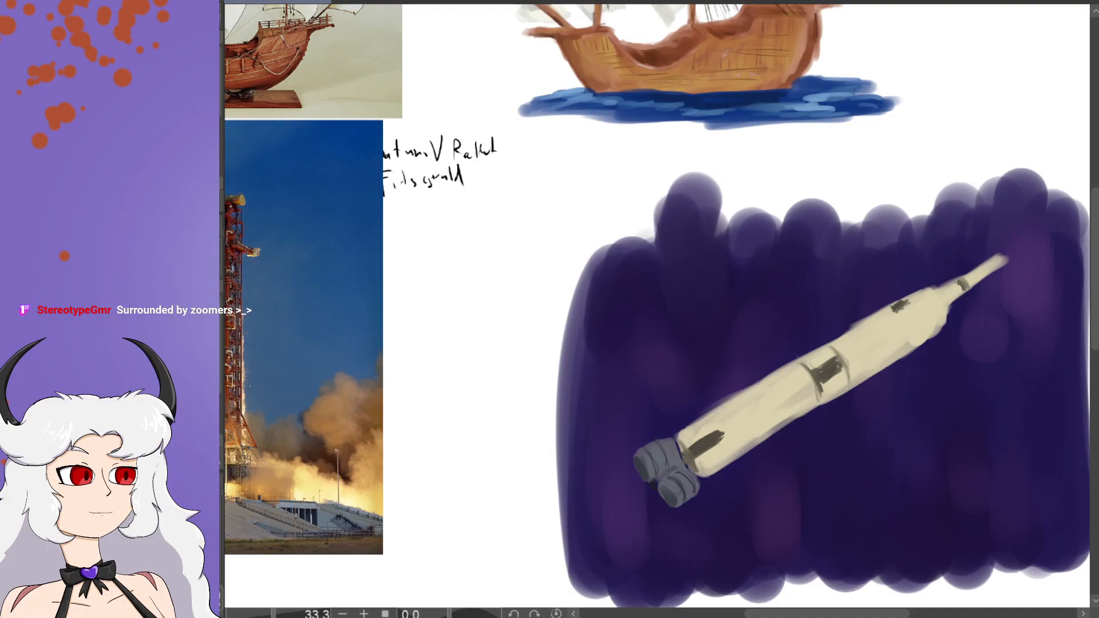
{"action": "left_click", "coordinate": [876, 337], "text": "alt"}
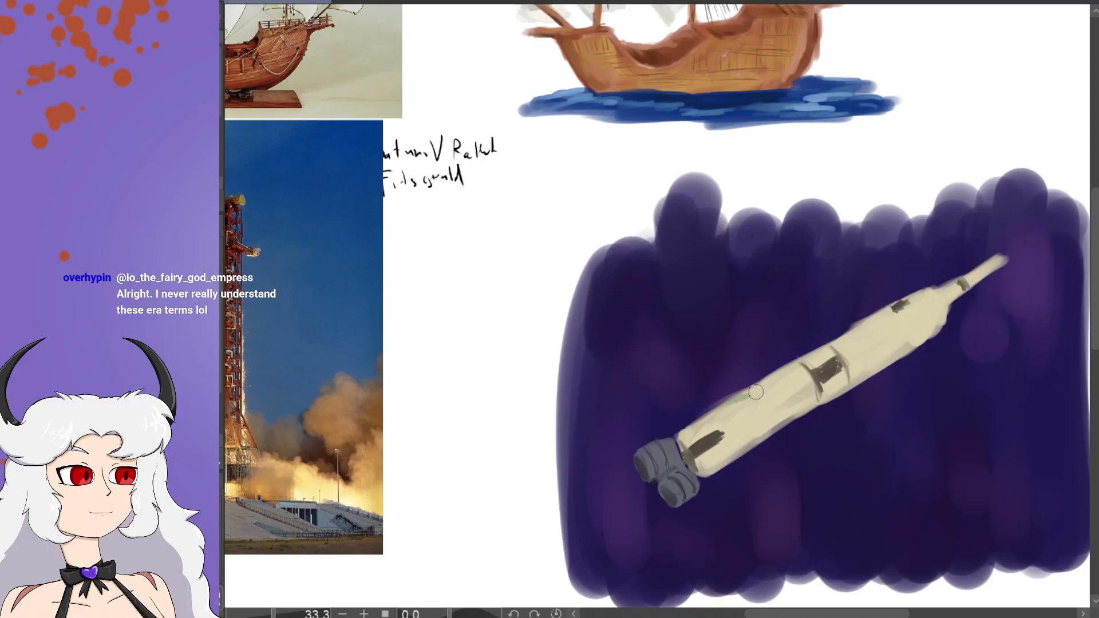
{"action": "mouse_move", "coordinate": [782, 373]}
{"action": "left_mouse_down"}
{"action": "mouse_move", "coordinate": [746, 397]}
{"action": "mouse_move", "coordinate": [875, 325]}
{"action": "left_mouse_up"}
{"action": "mouse_move", "coordinate": [946, 299]}
{"action": "left_mouse_down"}
{"action": "mouse_move", "coordinate": [815, 356]}
{"action": "mouse_move", "coordinate": [946, 300]}
{"action": "left_mouse_up"}
{"action": "mouse_move", "coordinate": [743, 389]}
{"action": "left_mouse_down"}
{"action": "mouse_move", "coordinate": [902, 299]}
{"action": "mouse_move", "coordinate": [942, 304]}
{"action": "left_mouse_up"}
{"action": "mouse_move", "coordinate": [975, 269]}
{"action": "left_mouse_down"}
{"action": "mouse_move", "coordinate": [1000, 260]}
{"action": "mouse_move", "coordinate": [990, 260]}
{"action": "left_mouse_up"}
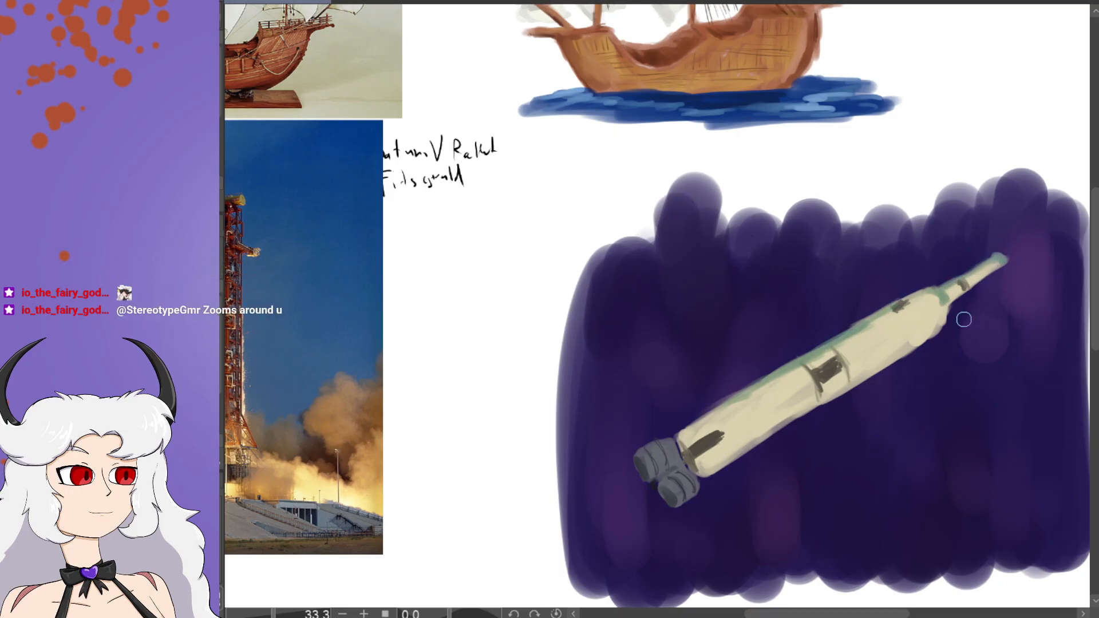
Step: Widen the green shadow into soft teal shading across the rocket's upper side, blending it into the cream near the shoulder
{"action": "left_click_drag", "start_coordinate": [793, 614], "coordinate": [738, 614]}
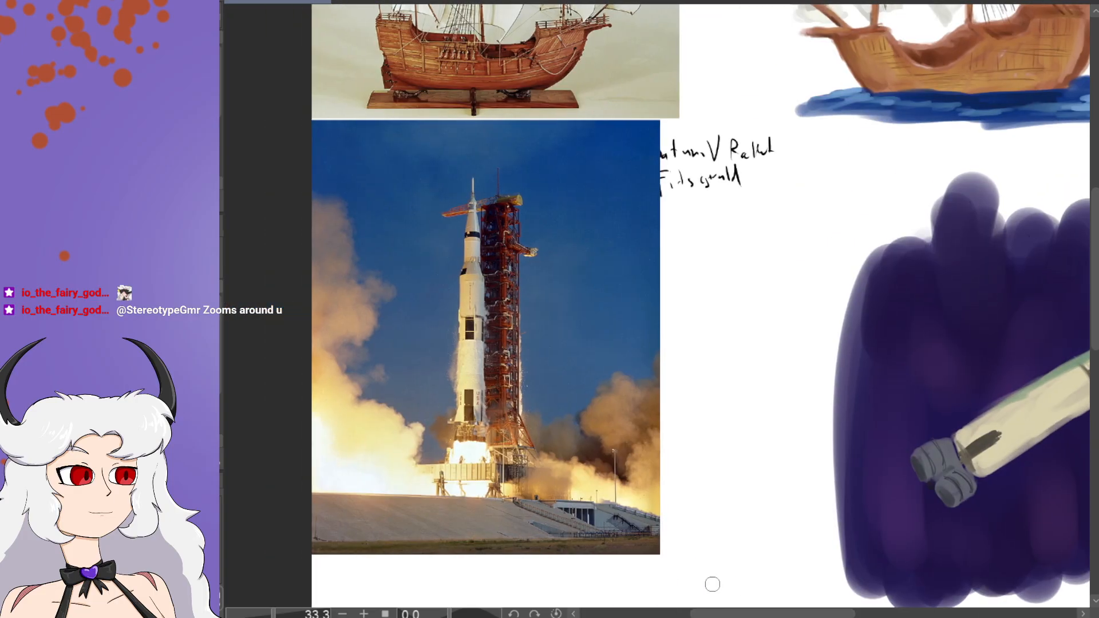
{"action": "left_click_drag", "start_coordinate": [817, 614], "coordinate": [813, 613]}
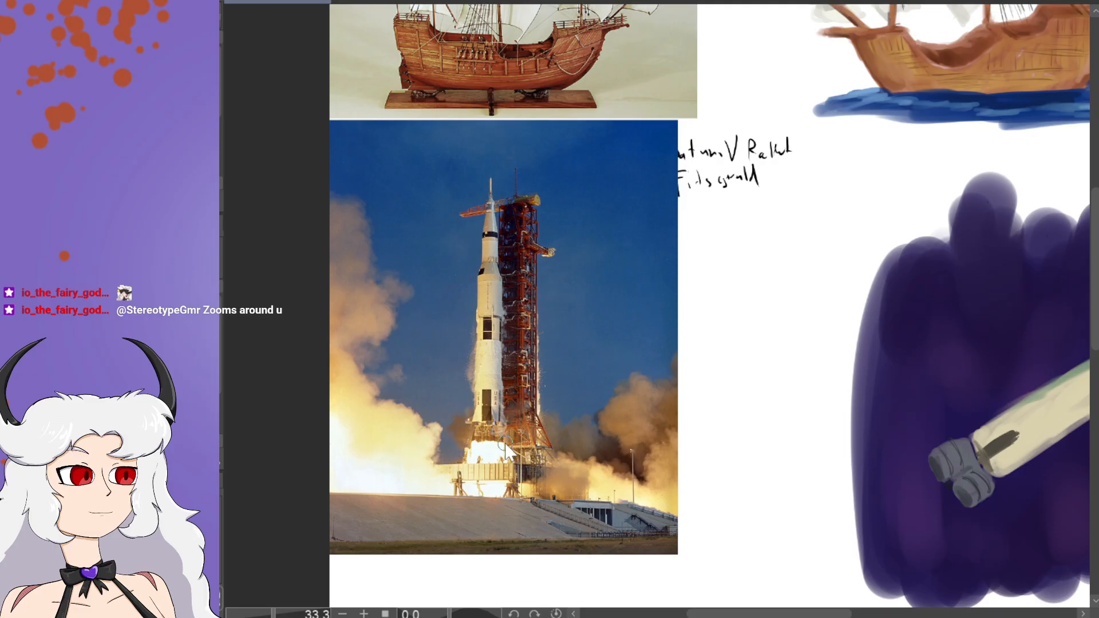
{"action": "left_click_drag", "start_coordinate": [703, 613], "coordinate": [733, 614]}
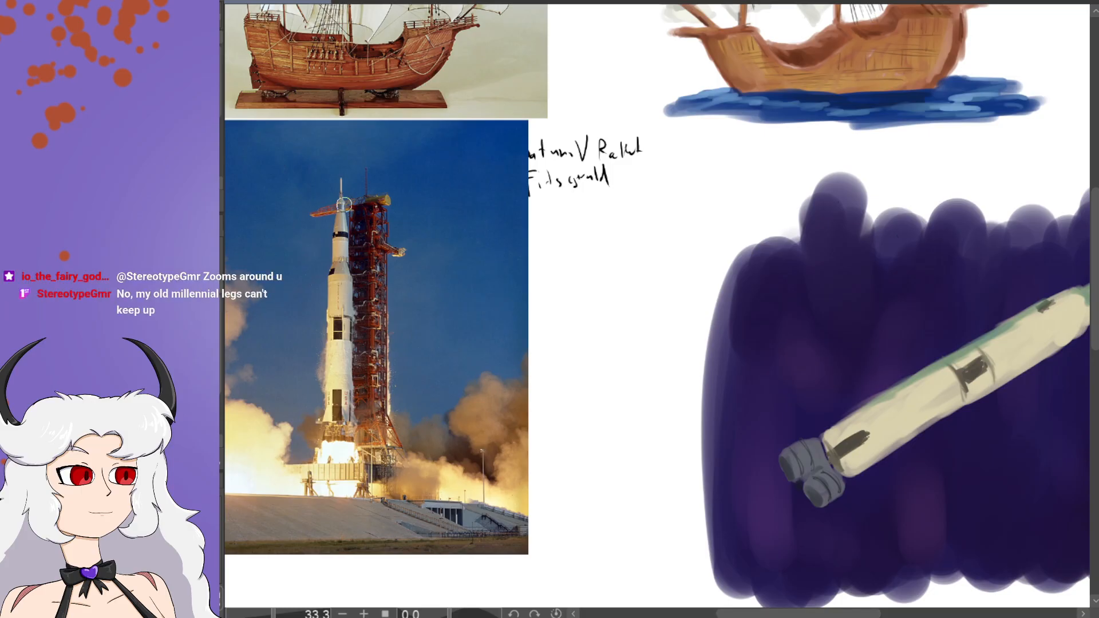
{"action": "left_click_drag", "start_coordinate": [830, 613], "coordinate": [859, 615]}
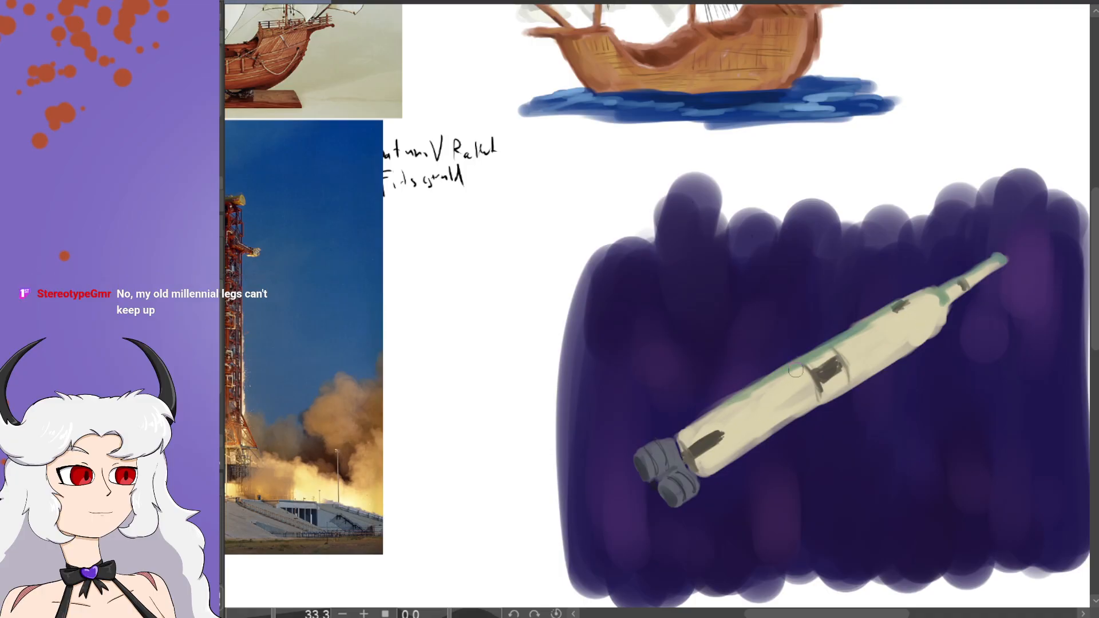
{"action": "left_click_drag", "start_coordinate": [728, 402], "coordinate": [911, 310]}
{"action": "mouse_move", "coordinate": [841, 339]}
{"action": "left_mouse_down"}
{"action": "mouse_move", "coordinate": [909, 297]}
{"action": "mouse_move", "coordinate": [945, 299]}
{"action": "mouse_move", "coordinate": [898, 304]}
{"action": "left_mouse_up"}
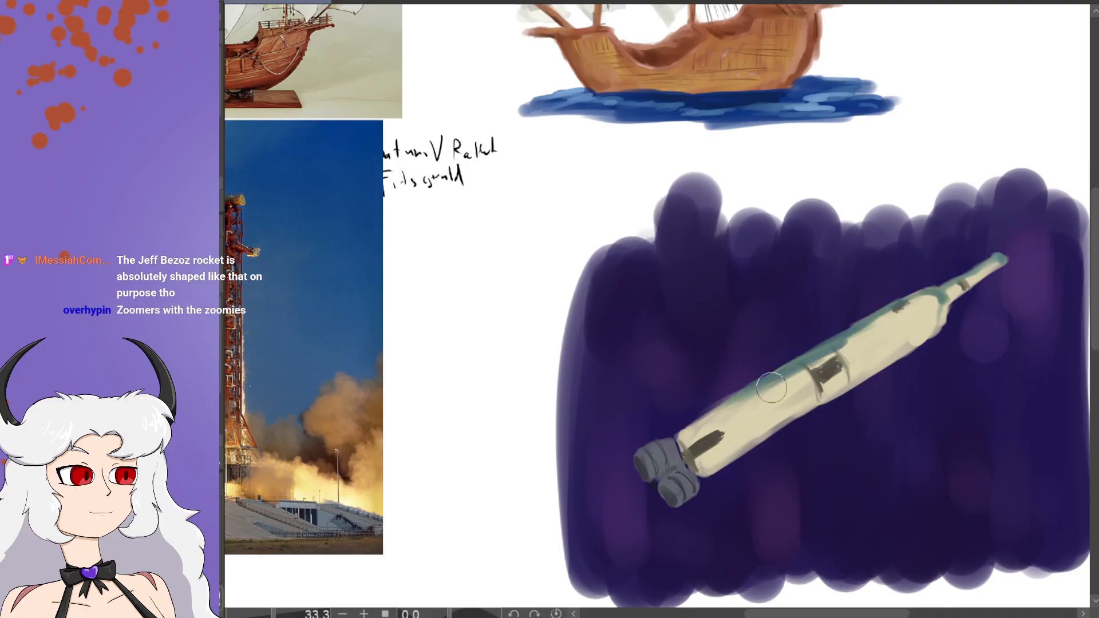
{"action": "mouse_move", "coordinate": [931, 299]}
{"action": "left_mouse_down"}
{"action": "mouse_move", "coordinate": [936, 322]}
{"action": "mouse_move", "coordinate": [930, 296]}
{"action": "mouse_move", "coordinate": [912, 310]}
{"action": "left_mouse_up"}
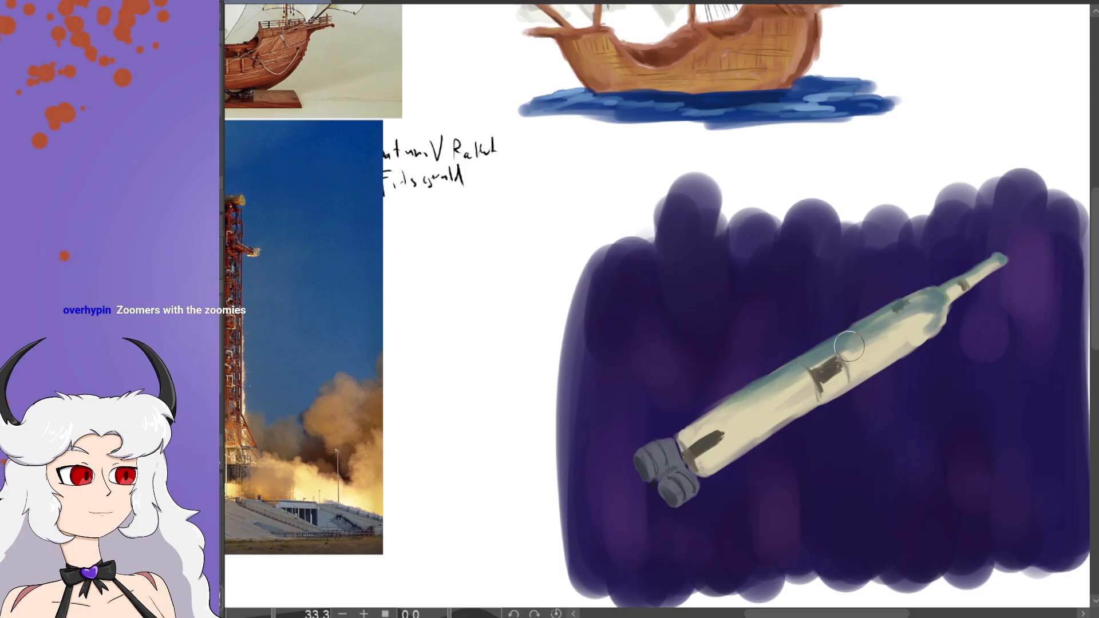
{"action": "mouse_move", "coordinate": [859, 340]}
{"action": "left_mouse_down"}
{"action": "mouse_move", "coordinate": [812, 364]}
{"action": "mouse_move", "coordinate": [927, 310]}
{"action": "mouse_move", "coordinate": [873, 324]}
{"action": "mouse_move", "coordinate": [927, 321]}
{"action": "left_mouse_up"}
{"action": "left_click_drag", "start_coordinate": [955, 282], "coordinate": [972, 276]}
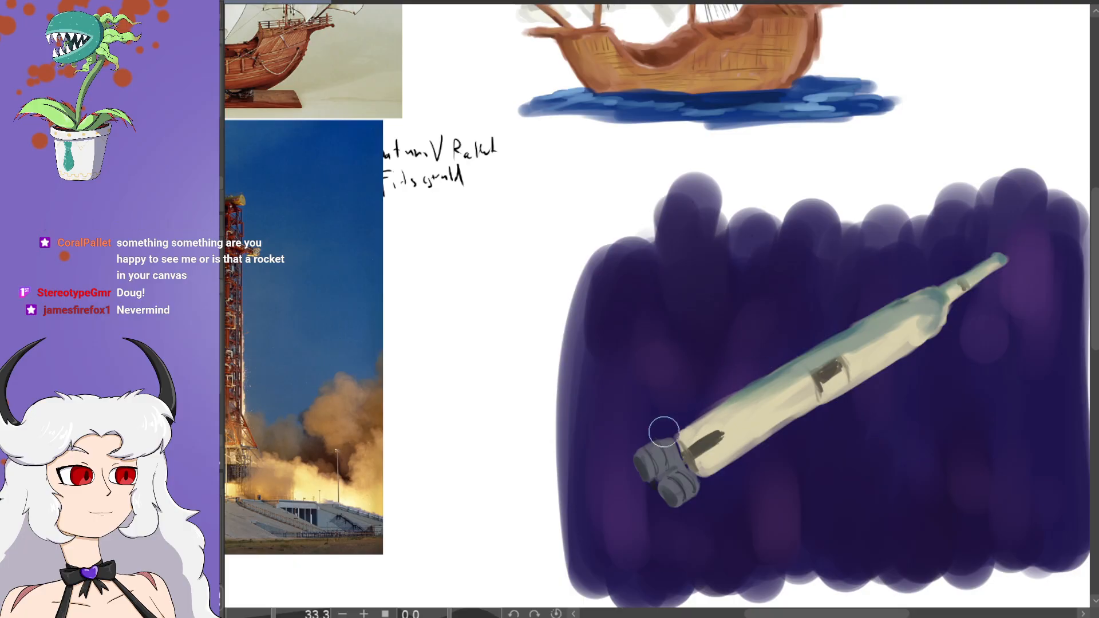
Step: Deepen the rocket's upper edge with a thin dark teal line and darken the panels at its middle and engine end
{"action": "left_click_drag", "start_coordinate": [692, 425], "coordinate": [775, 374]}
{"action": "left_click_drag", "start_coordinate": [686, 427], "coordinate": [822, 344]}
{"action": "mouse_move", "coordinate": [771, 378]}
{"action": "left_mouse_down"}
{"action": "mouse_move", "coordinate": [831, 335]}
{"action": "mouse_move", "coordinate": [756, 380]}
{"action": "mouse_move", "coordinate": [936, 288]}
{"action": "left_mouse_up"}
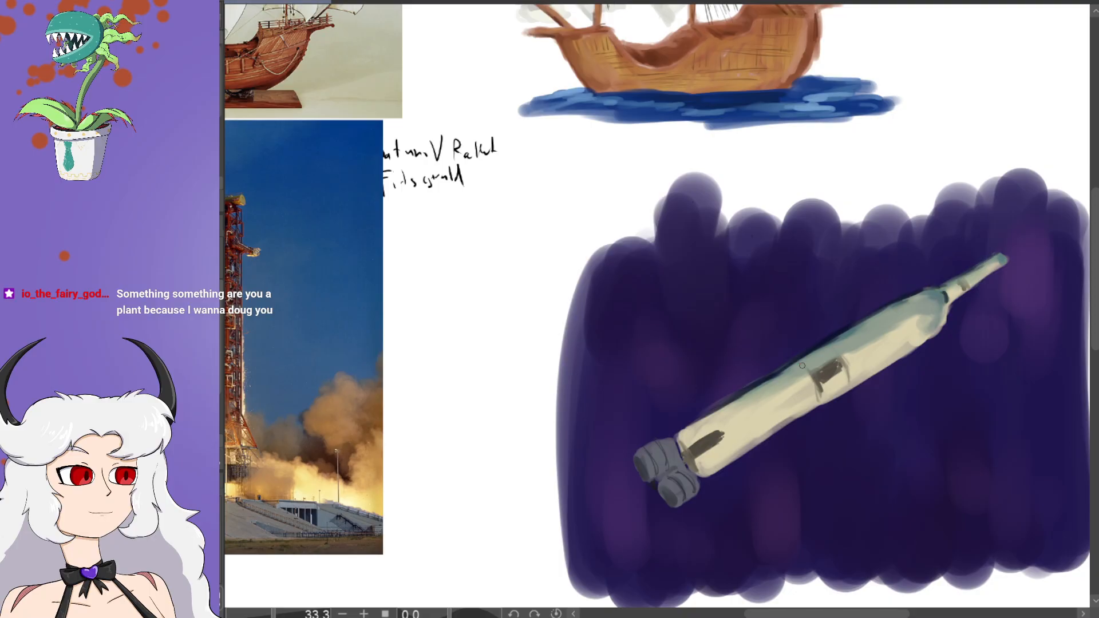
{"action": "mouse_move", "coordinate": [801, 365]}
{"action": "left_mouse_down"}
{"action": "mouse_move", "coordinate": [812, 377]}
{"action": "mouse_move", "coordinate": [832, 367]}
{"action": "left_mouse_up"}
{"action": "mouse_move", "coordinate": [687, 451]}
{"action": "left_mouse_down"}
{"action": "mouse_move", "coordinate": [695, 468]}
{"action": "mouse_move", "coordinate": [704, 440]}
{"action": "left_mouse_up"}
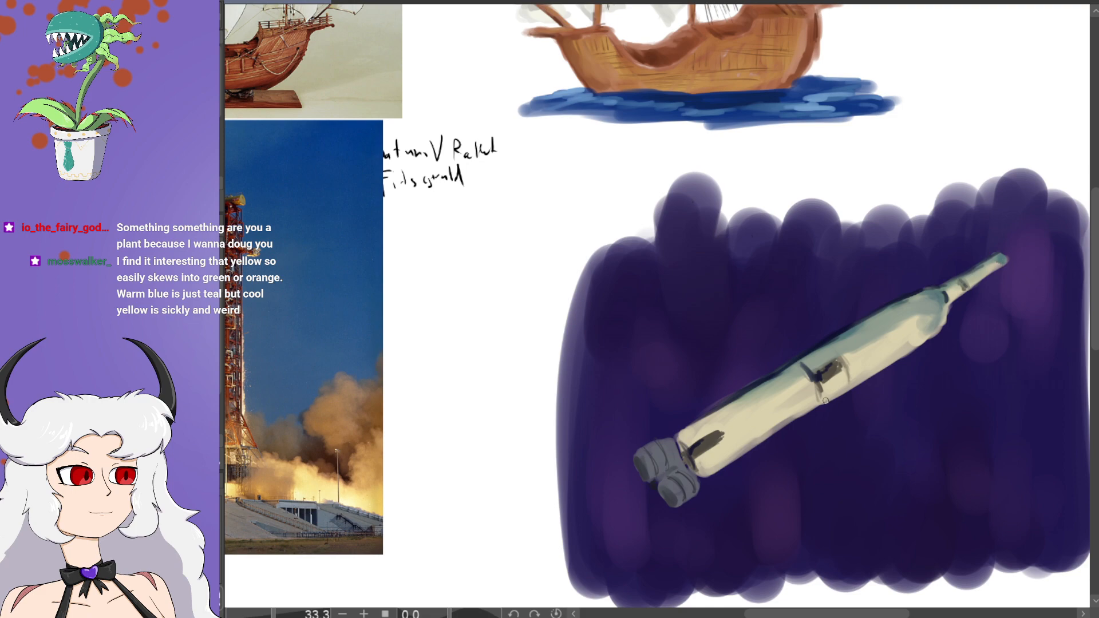
Step: Brighten the rocket's lower side with warm cream tones and add curved off-white highlights at the middle band and shoulder
{"action": "left_click", "coordinate": [757, 428], "text": "alt"}
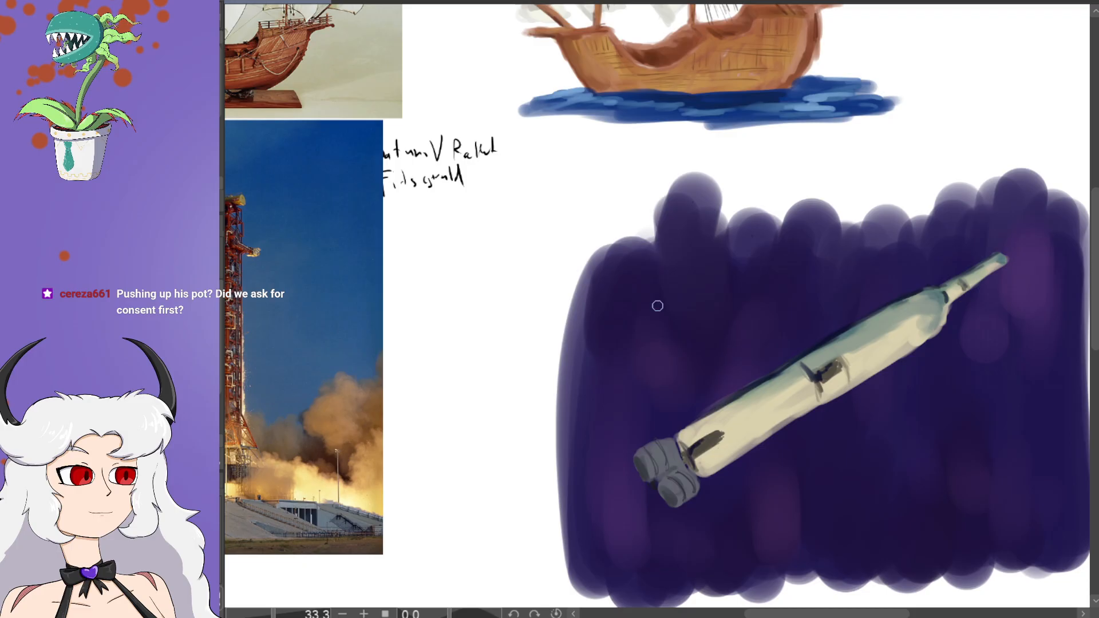
{"action": "mouse_move", "coordinate": [710, 466]}
{"action": "left_mouse_down"}
{"action": "mouse_move", "coordinate": [744, 440]}
{"action": "mouse_move", "coordinate": [715, 454]}
{"action": "left_mouse_up"}
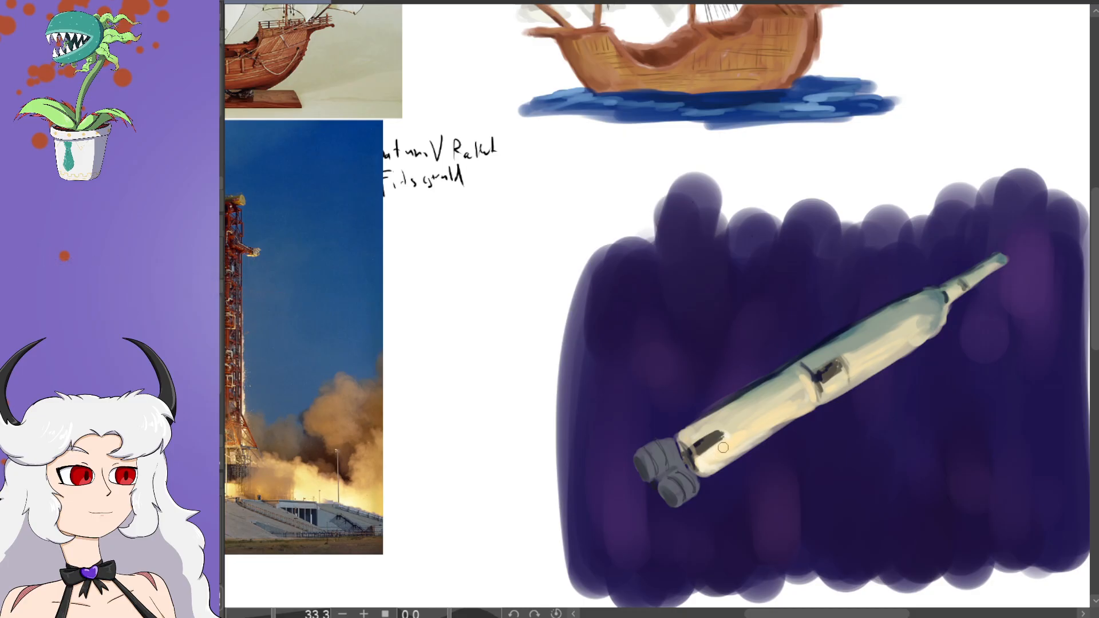
{"action": "left_click_drag", "start_coordinate": [812, 404], "coordinate": [777, 429]}
{"action": "mouse_move", "coordinate": [846, 351]}
{"action": "left_mouse_down"}
{"action": "mouse_move", "coordinate": [872, 364]}
{"action": "mouse_move", "coordinate": [843, 388]}
{"action": "left_mouse_up"}
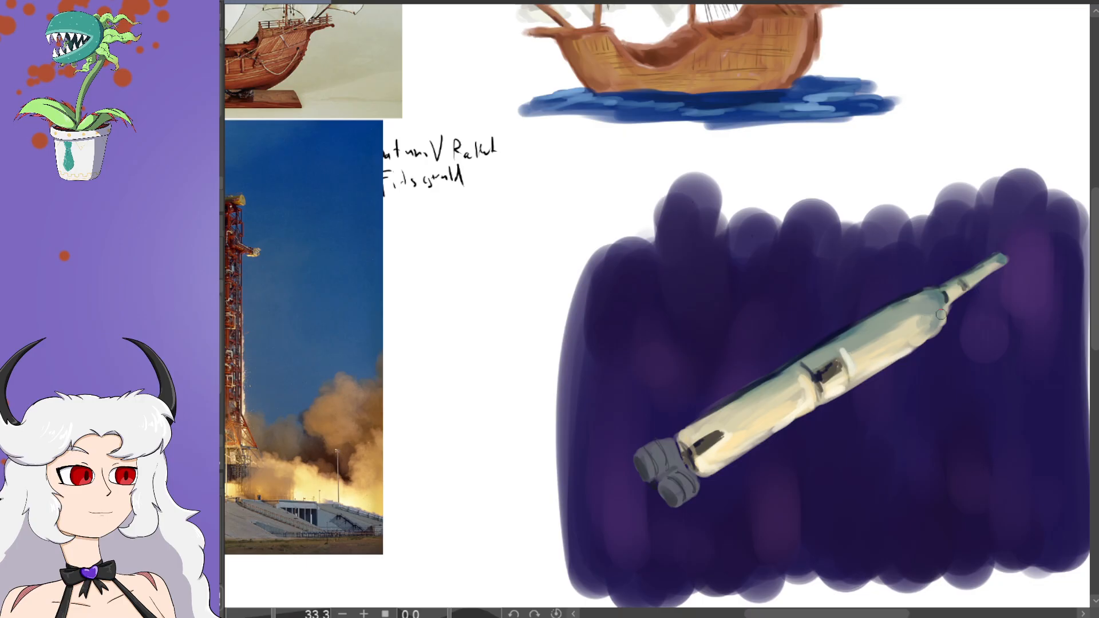
{"action": "mouse_move", "coordinate": [926, 326]}
{"action": "left_mouse_down"}
{"action": "mouse_move", "coordinate": [915, 318]}
{"action": "mouse_move", "coordinate": [939, 306]}
{"action": "left_mouse_up"}
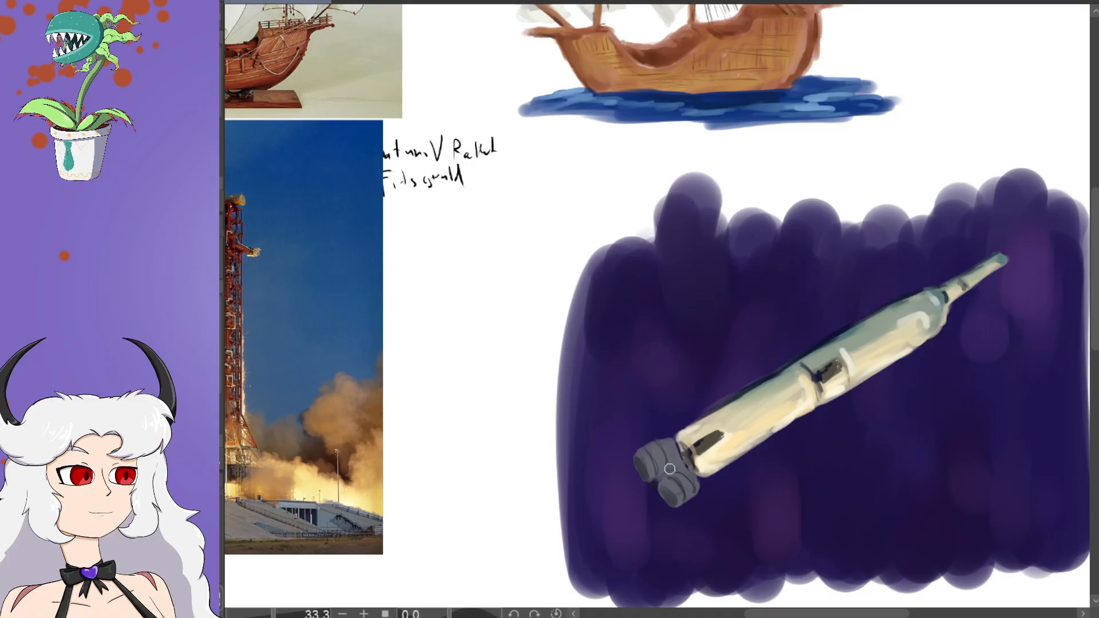
Step: Highlight the engine nozzles in light grey and add loose sketchy contour strokes along the rocket's edges
{"action": "mouse_move", "coordinate": [684, 493]}
{"action": "left_mouse_down"}
{"action": "mouse_move", "coordinate": [657, 449]}
{"action": "mouse_move", "coordinate": [656, 465]}
{"action": "mouse_move", "coordinate": [648, 460]}
{"action": "mouse_move", "coordinate": [670, 486]}
{"action": "left_mouse_up"}
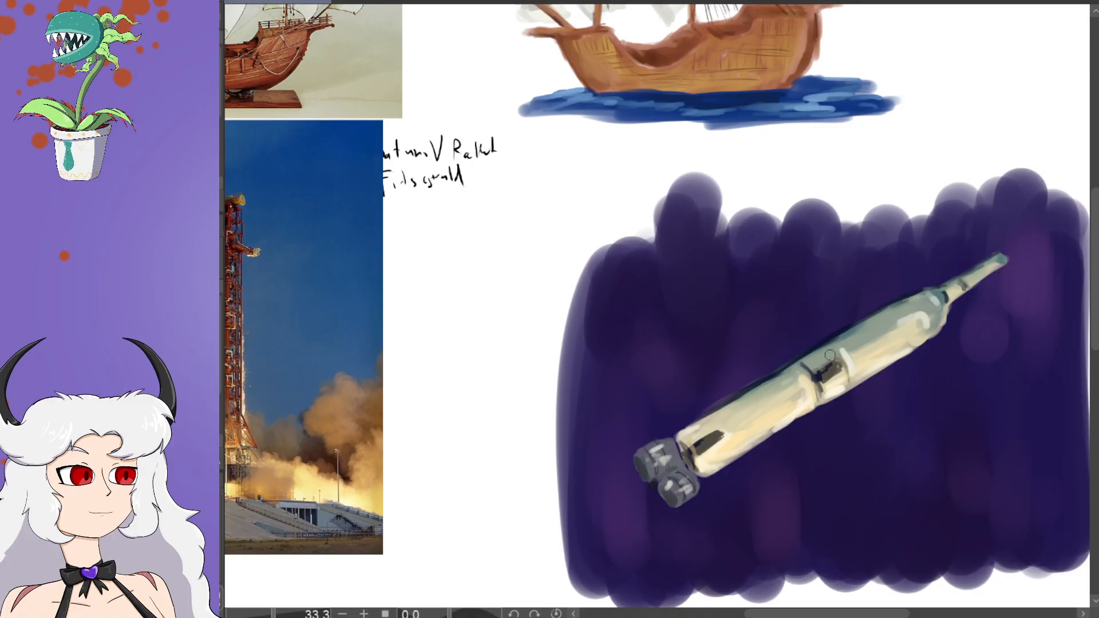
{"action": "mouse_move", "coordinate": [678, 426]}
{"action": "left_mouse_down"}
{"action": "mouse_move", "coordinate": [792, 357]}
{"action": "mouse_move", "coordinate": [684, 426]}
{"action": "mouse_move", "coordinate": [840, 335]}
{"action": "mouse_move", "coordinate": [770, 370]}
{"action": "mouse_move", "coordinate": [828, 338]}
{"action": "left_mouse_up"}
{"action": "left_click_drag", "start_coordinate": [719, 403], "coordinate": [672, 439]}
{"action": "left_click_drag", "start_coordinate": [699, 479], "coordinate": [735, 466]}
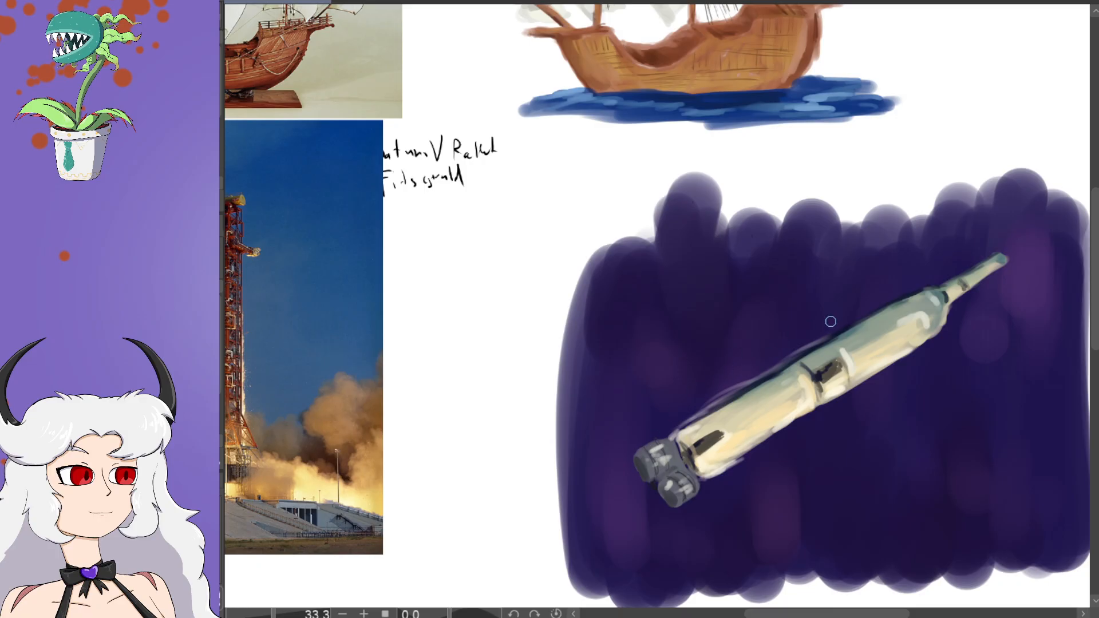
{"action": "left_click_drag", "start_coordinate": [633, 456], "coordinate": [636, 471]}
{"action": "left_click_drag", "start_coordinate": [668, 506], "coordinate": [681, 507]}
{"action": "left_click_drag", "start_coordinate": [861, 312], "coordinate": [912, 288]}
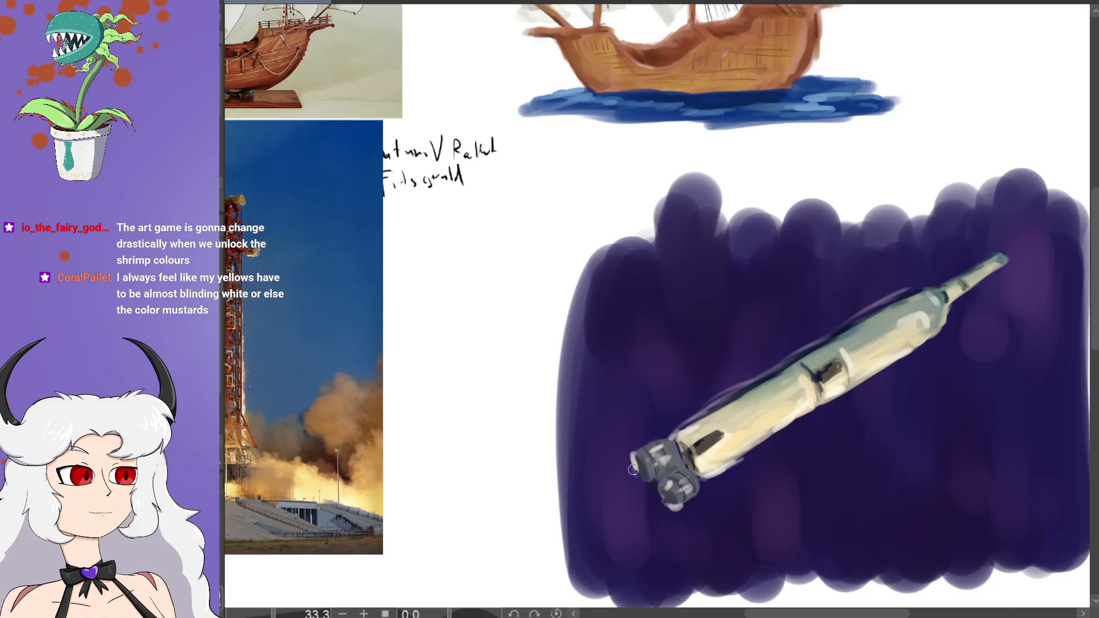
Step: Paint orange flames bursting from both nozzles, with pale yellow glowing cores and warm light on the engines
{"action": "mouse_move", "coordinate": [630, 458]}
{"action": "left_mouse_down"}
{"action": "mouse_move", "coordinate": [595, 462]}
{"action": "mouse_move", "coordinate": [617, 479]}
{"action": "mouse_move", "coordinate": [641, 469]}
{"action": "mouse_move", "coordinate": [636, 489]}
{"action": "mouse_move", "coordinate": [599, 507]}
{"action": "left_mouse_up"}
{"action": "left_click_drag", "start_coordinate": [635, 478], "coordinate": [624, 490]}
{"action": "mouse_move", "coordinate": [605, 485]}
{"action": "left_mouse_down"}
{"action": "mouse_move", "coordinate": [585, 494]}
{"action": "mouse_move", "coordinate": [663, 493]}
{"action": "mouse_move", "coordinate": [622, 506]}
{"action": "mouse_move", "coordinate": [655, 502]}
{"action": "mouse_move", "coordinate": [632, 527]}
{"action": "mouse_move", "coordinate": [672, 497]}
{"action": "mouse_move", "coordinate": [661, 525]}
{"action": "mouse_move", "coordinate": [676, 499]}
{"action": "mouse_move", "coordinate": [677, 509]}
{"action": "mouse_move", "coordinate": [635, 462]}
{"action": "mouse_move", "coordinate": [602, 490]}
{"action": "mouse_move", "coordinate": [658, 502]}
{"action": "mouse_move", "coordinate": [629, 548]}
{"action": "mouse_move", "coordinate": [653, 509]}
{"action": "mouse_move", "coordinate": [639, 485]}
{"action": "mouse_move", "coordinate": [586, 513]}
{"action": "mouse_move", "coordinate": [626, 484]}
{"action": "mouse_move", "coordinate": [608, 511]}
{"action": "mouse_move", "coordinate": [668, 517]}
{"action": "mouse_move", "coordinate": [672, 529]}
{"action": "mouse_move", "coordinate": [674, 513]}
{"action": "mouse_move", "coordinate": [624, 492]}
{"action": "mouse_move", "coordinate": [613, 471]}
{"action": "left_mouse_up"}
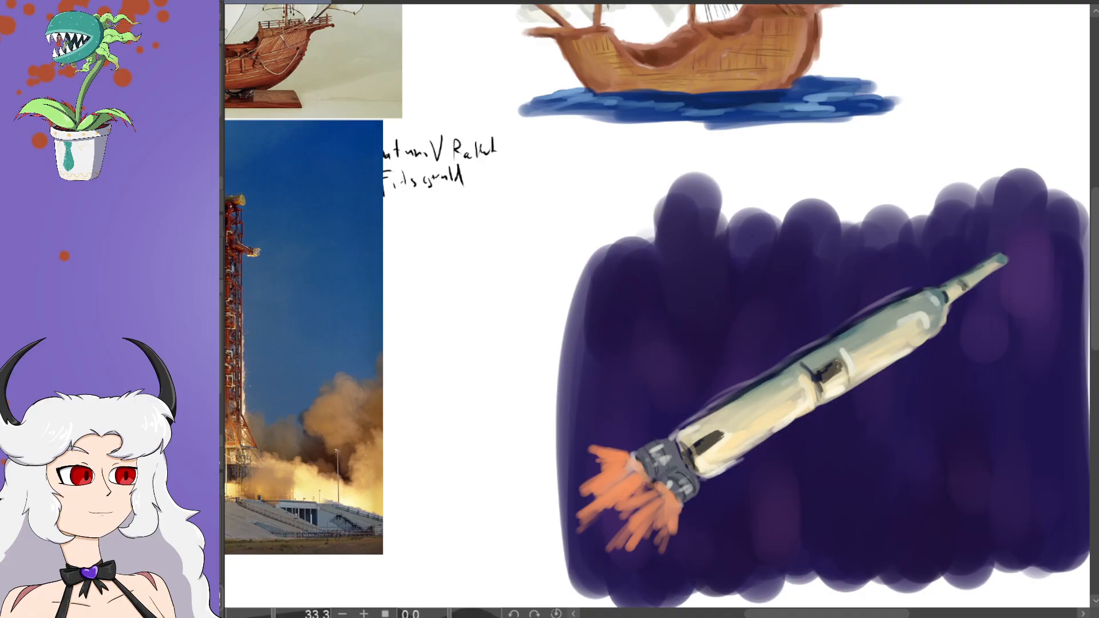
{"action": "mouse_move", "coordinate": [679, 492]}
{"action": "left_mouse_down"}
{"action": "mouse_move", "coordinate": [647, 518]}
{"action": "mouse_move", "coordinate": [669, 509]}
{"action": "mouse_move", "coordinate": [645, 508]}
{"action": "mouse_move", "coordinate": [663, 485]}
{"action": "mouse_move", "coordinate": [673, 506]}
{"action": "mouse_move", "coordinate": [661, 516]}
{"action": "mouse_move", "coordinate": [608, 487]}
{"action": "mouse_move", "coordinate": [627, 477]}
{"action": "mouse_move", "coordinate": [624, 495]}
{"action": "mouse_move", "coordinate": [639, 479]}
{"action": "mouse_move", "coordinate": [616, 485]}
{"action": "mouse_move", "coordinate": [637, 469]}
{"action": "mouse_move", "coordinate": [621, 476]}
{"action": "mouse_move", "coordinate": [631, 458]}
{"action": "mouse_move", "coordinate": [642, 472]}
{"action": "mouse_move", "coordinate": [629, 492]}
{"action": "mouse_move", "coordinate": [644, 476]}
{"action": "mouse_move", "coordinate": [639, 499]}
{"action": "mouse_move", "coordinate": [658, 465]}
{"action": "left_mouse_up"}
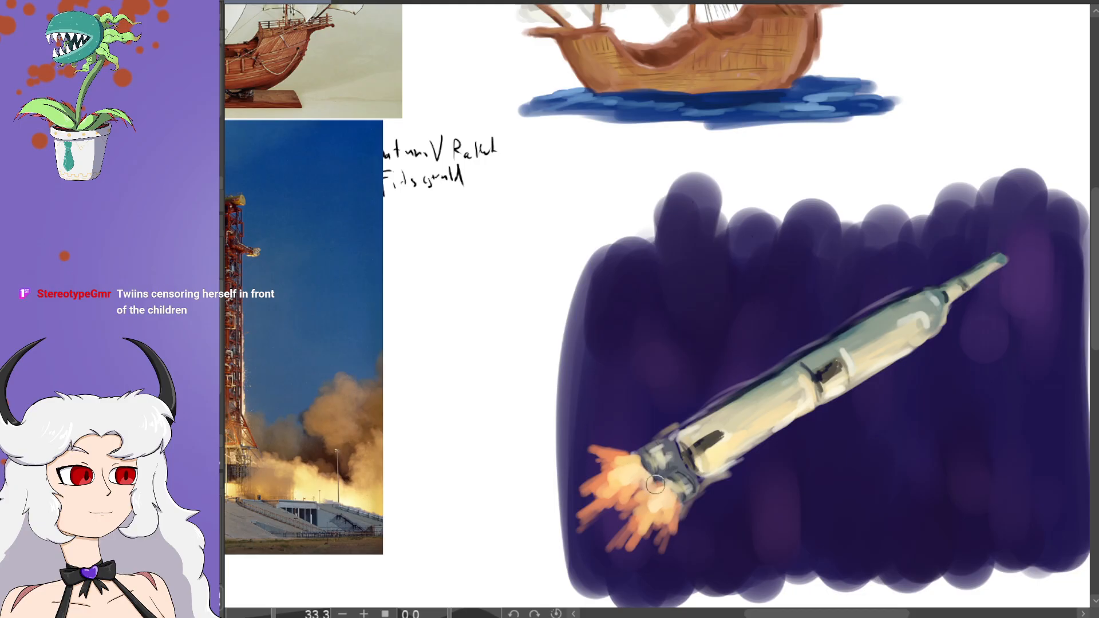
Step: Scatter pale yellow stars of varying size across the purple space background around the rocket
{"action": "scroll", "coordinate": [663, 504], "scroll_direction": "down", "scroll_amount": 1}
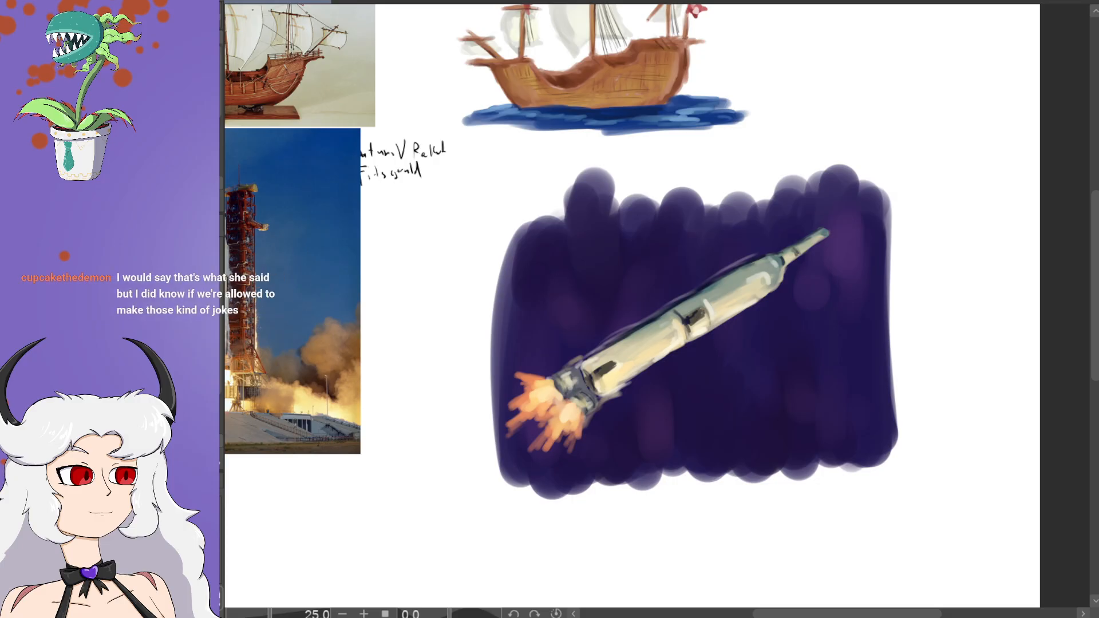
{"action": "left_click", "coordinate": [744, 401]}
{"action": "left_click", "coordinate": [764, 405]}
{"action": "left_click", "coordinate": [801, 390]}
{"action": "left_click", "coordinate": [709, 435]}
{"action": "left_click", "coordinate": [753, 359]}
{"action": "left_click", "coordinate": [689, 401]}
{"action": "left_click", "coordinate": [611, 453]}
{"action": "left_click", "coordinate": [575, 319]}
{"action": "left_click", "coordinate": [552, 318]}
{"action": "left_click_drag", "start_coordinate": [536, 347], "coordinate": [542, 342]}
{"action": "left_click", "coordinate": [548, 283]}
{"action": "left_click", "coordinate": [596, 245]}
{"action": "left_click", "coordinate": [608, 267]}
{"action": "left_click", "coordinate": [629, 299]}
{"action": "left_click", "coordinate": [683, 262]}
{"action": "left_click", "coordinate": [697, 246]}
{"action": "left_click", "coordinate": [832, 222]}
{"action": "left_click", "coordinate": [844, 290]}
{"action": "left_click", "coordinate": [817, 304]}
{"action": "left_click", "coordinate": [870, 391]}
{"action": "left_click", "coordinate": [838, 358]}
{"action": "left_click", "coordinate": [835, 408]}
{"action": "left_click", "coordinate": [818, 427]}
{"action": "left_click", "coordinate": [791, 439]}
{"action": "left_click", "coordinate": [792, 326]}
{"action": "left_click", "coordinate": [854, 244]}
{"action": "left_click", "coordinate": [852, 211]}
{"action": "left_click", "coordinate": [855, 304]}
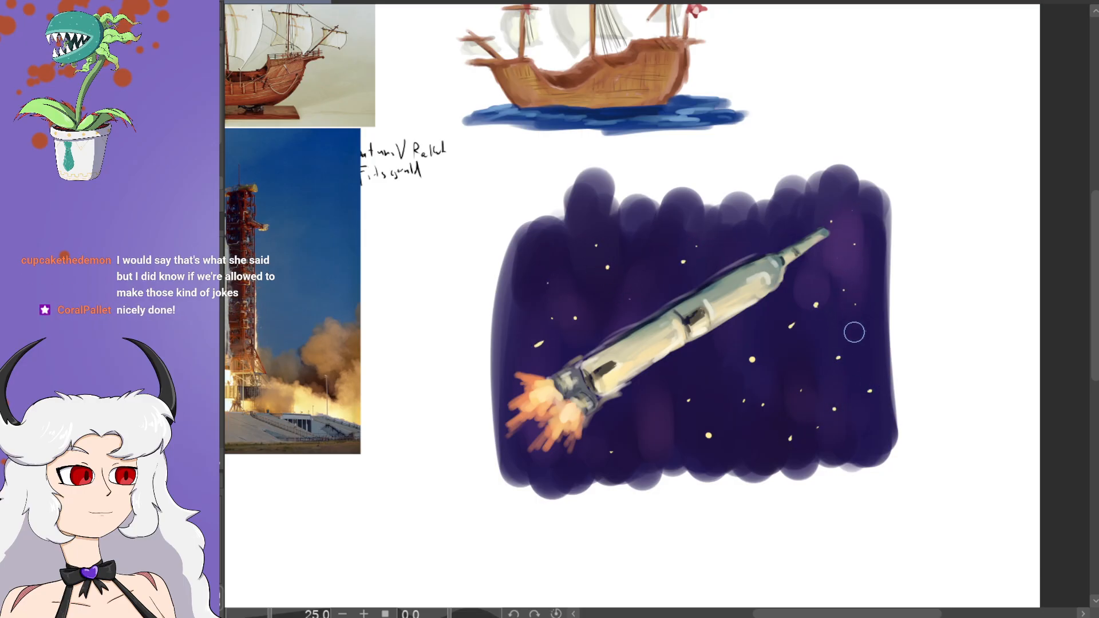
Step: Dot white stars of varying size among the yellow ones throughout the purple space background
{"action": "left_click", "coordinate": [698, 263]}
{"action": "left_click", "coordinate": [655, 406]}
{"action": "left_click", "coordinate": [815, 277]}
{"action": "left_click", "coordinate": [812, 340]}
{"action": "left_click", "coordinate": [804, 368]}
{"action": "left_click", "coordinate": [860, 436]}
{"action": "left_click", "coordinate": [745, 453]}
{"action": "left_click", "coordinate": [667, 448]}
{"action": "left_click", "coordinate": [715, 368]}
{"action": "left_click", "coordinate": [537, 250]}
{"action": "left_click", "coordinate": [571, 242]}
{"action": "left_click", "coordinate": [514, 319]}
{"action": "left_click", "coordinate": [669, 239]}
{"action": "left_click", "coordinate": [659, 218]}
{"action": "left_click", "coordinate": [657, 291]}
{"action": "left_click", "coordinate": [611, 327]}
{"action": "left_click", "coordinate": [517, 459]}
{"action": "left_click", "coordinate": [538, 470]}
{"action": "left_click", "coordinate": [588, 196]}
{"action": "left_click", "coordinate": [770, 236]}
{"action": "left_click", "coordinate": [746, 237]}
{"action": "left_click", "coordinate": [802, 214]}
{"action": "left_click", "coordinate": [705, 357]}
{"action": "left_click", "coordinate": [682, 365]}
{"action": "scroll", "coordinate": [684, 382], "scroll_direction": "down", "scroll_amount": 2}
{"action": "scroll", "coordinate": [684, 382], "scroll_direction": "up", "scroll_amount": 2}
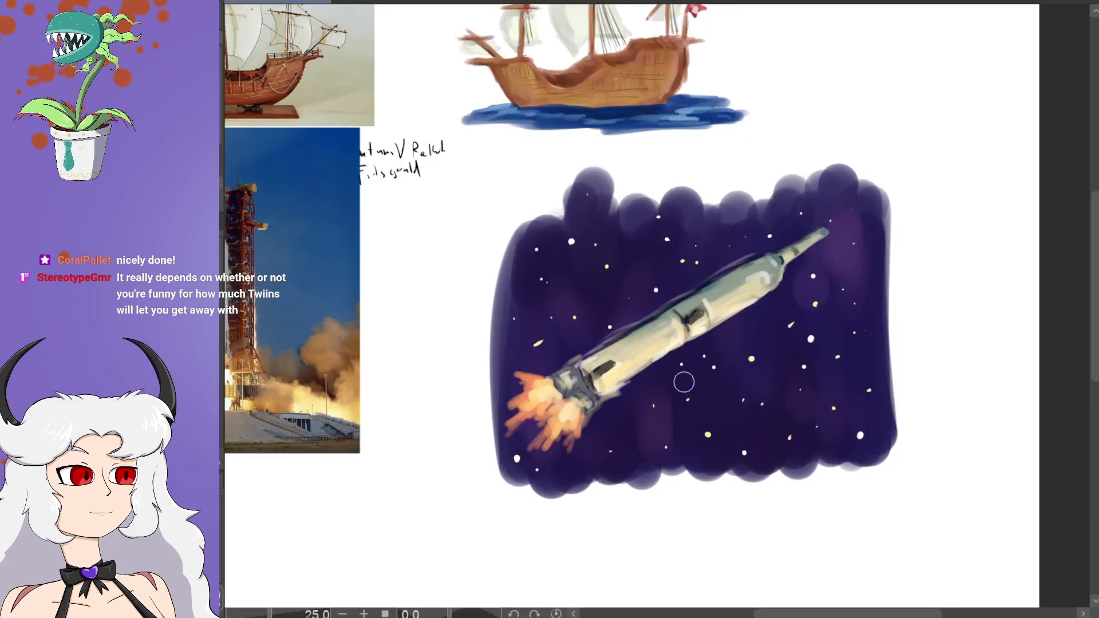
Step: Dot a few bright blue stars on both sides of the rocket and check the whole canvas
{"action": "scroll", "coordinate": [684, 382], "scroll_direction": "down", "scroll_amount": 2}
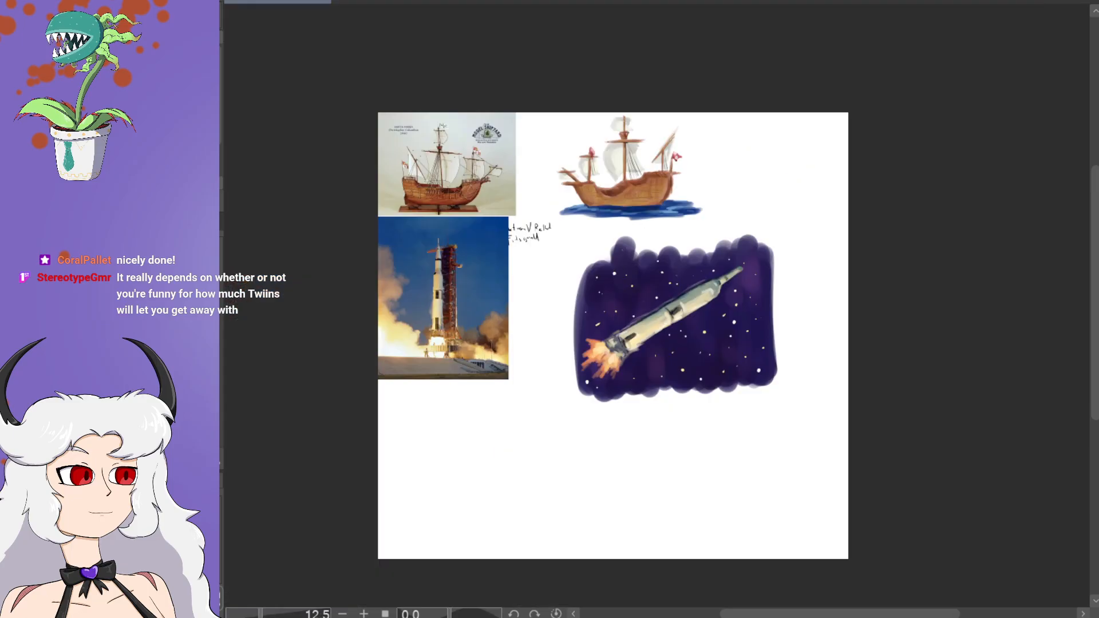
{"action": "scroll", "coordinate": [719, 304], "scroll_direction": "up", "scroll_amount": 2}
{"action": "scroll", "coordinate": [727, 303], "scroll_direction": "down", "scroll_amount": 2}
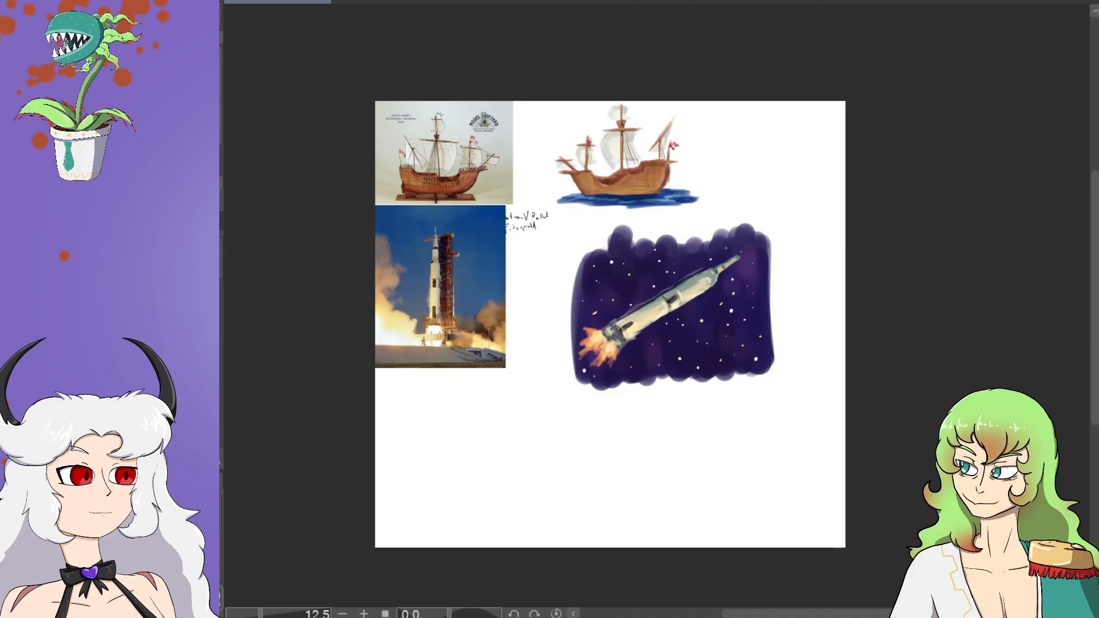
{"action": "scroll", "coordinate": [757, 335], "scroll_direction": "up", "scroll_amount": 4}
{"action": "left_click", "coordinate": [709, 337]}
{"action": "scroll", "coordinate": [743, 367], "scroll_direction": "down", "scroll_amount": 1}
{"action": "scroll", "coordinate": [743, 366], "scroll_direction": "down", "scroll_amount": 1}
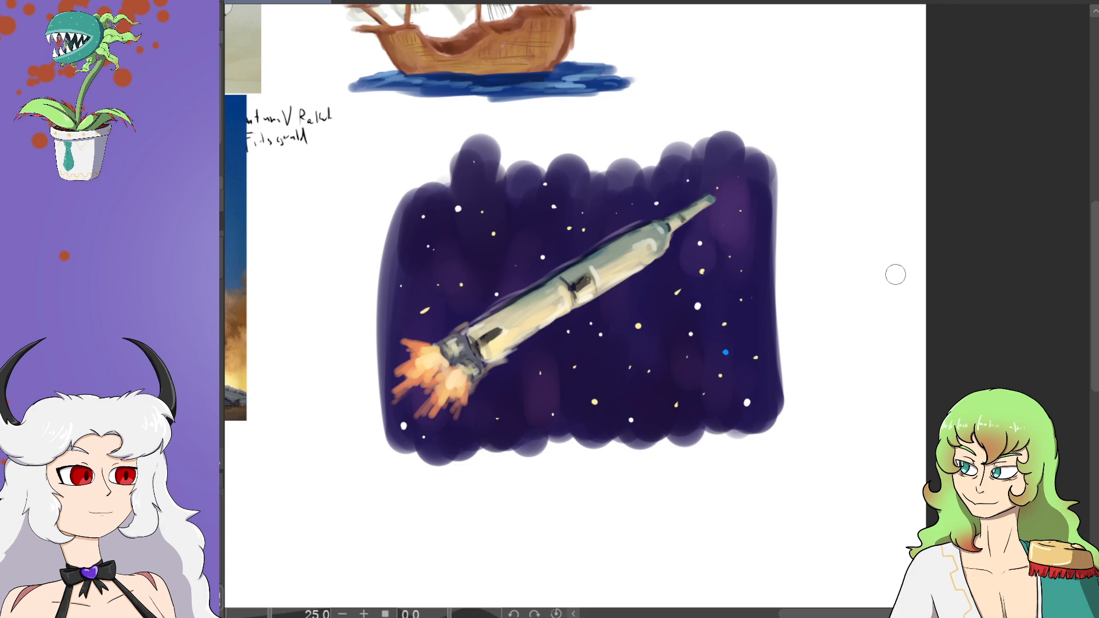
{"action": "left_click", "coordinate": [474, 265]}
{"action": "left_click", "coordinate": [416, 284]}
{"action": "scroll", "coordinate": [402, 330], "scroll_direction": "down", "scroll_amount": 4}
{"action": "left_click_drag", "start_coordinate": [879, 614], "coordinate": [823, 614]}
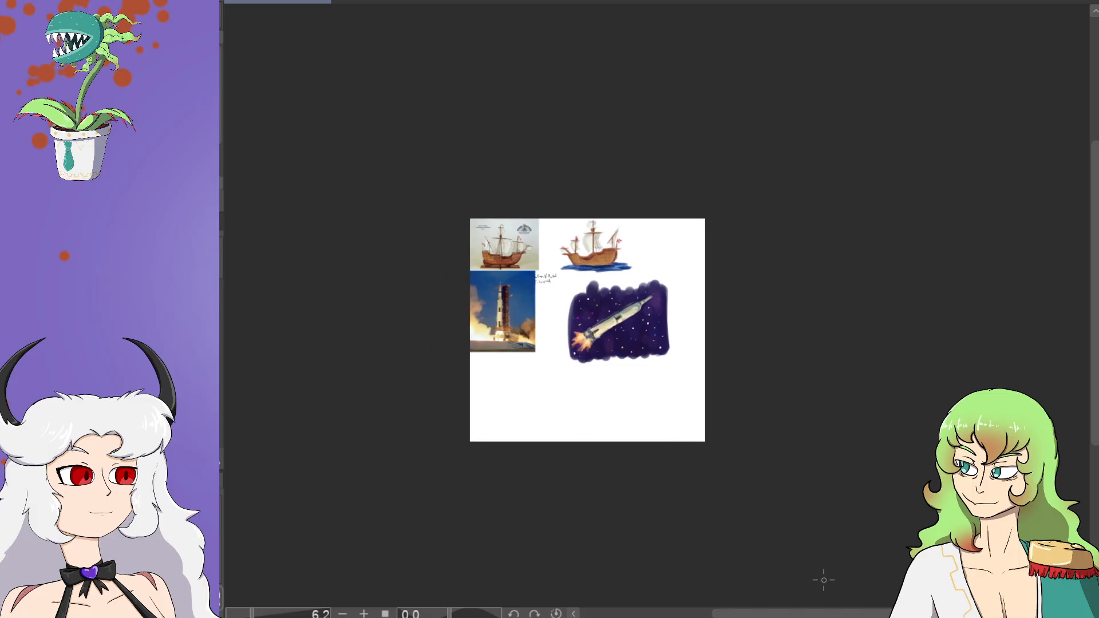
{"action": "left_click_drag", "start_coordinate": [1095, 285], "coordinate": [1096, 304]}
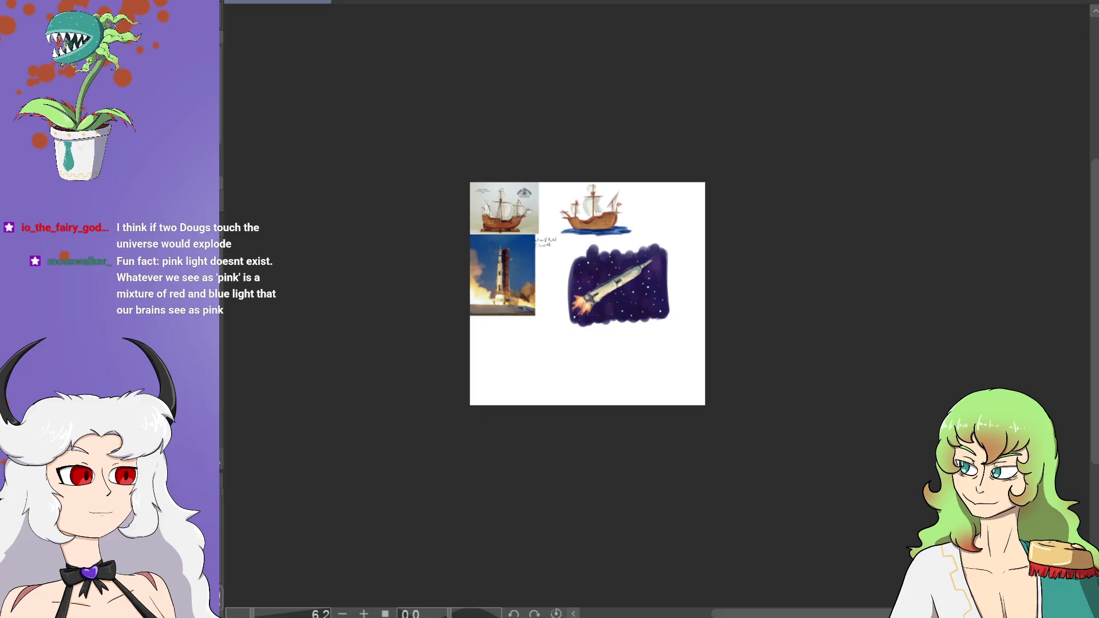
Step: Paste the red cargo ship photo onto the canvas, scale it down and place it directly beneath the rocket launch photo
{"action": "scroll", "coordinate": [1069, 384], "scroll_direction": "down", "scroll_amount": 2}
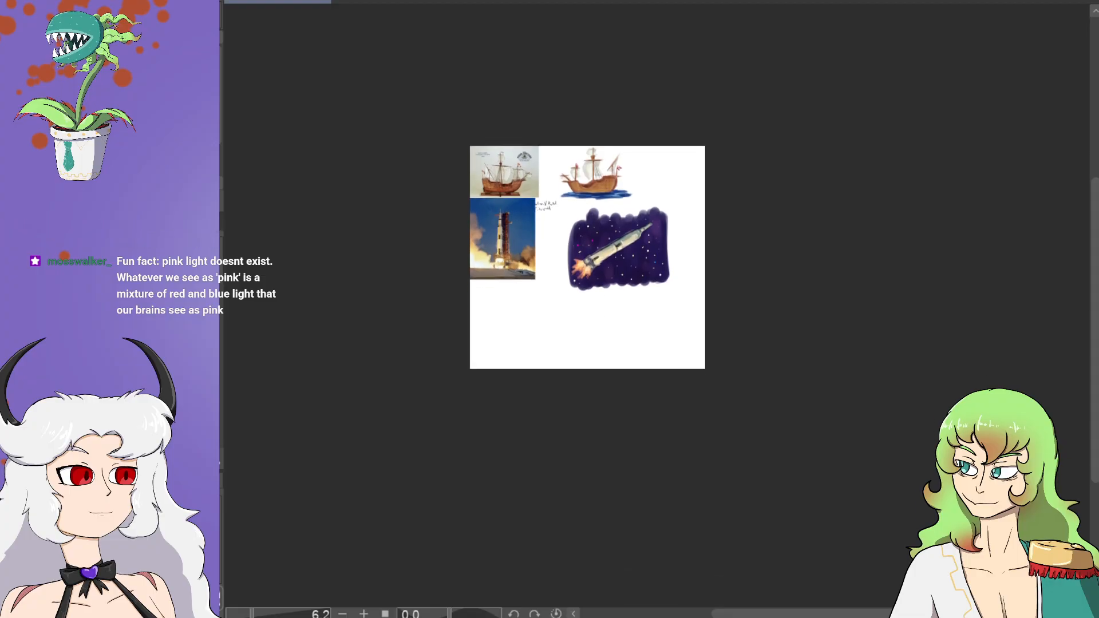
{"action": "key", "text": "ctrl+v"}
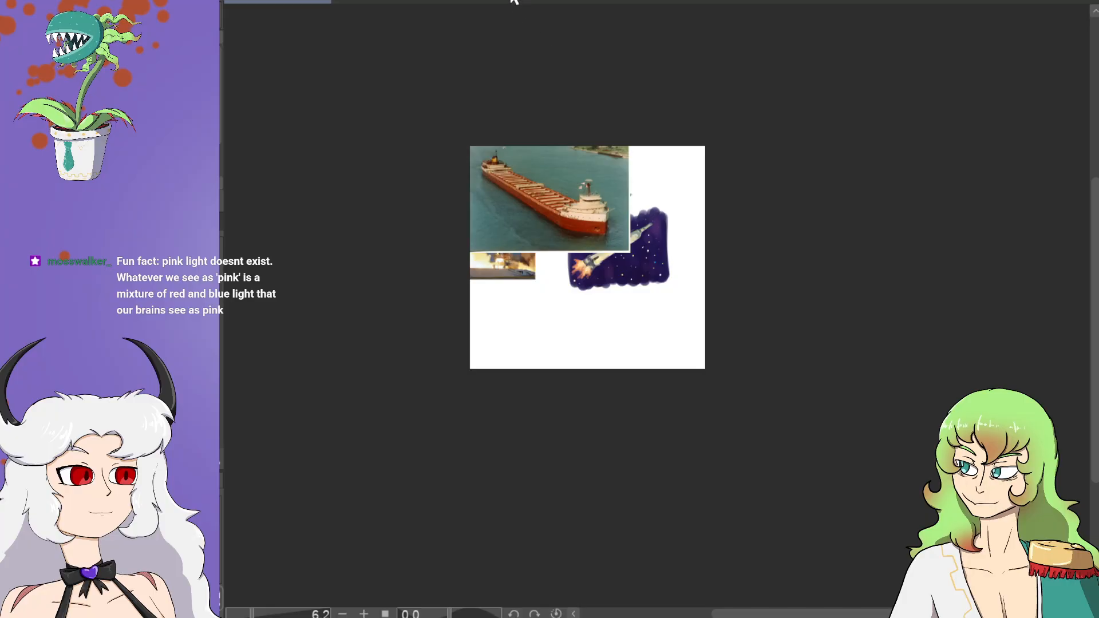
{"action": "key", "text": "ctrl+t"}
{"action": "left_click_drag", "start_coordinate": [629, 252], "coordinate": [521, 314]}
{"action": "left_click", "coordinate": [450, 227]}
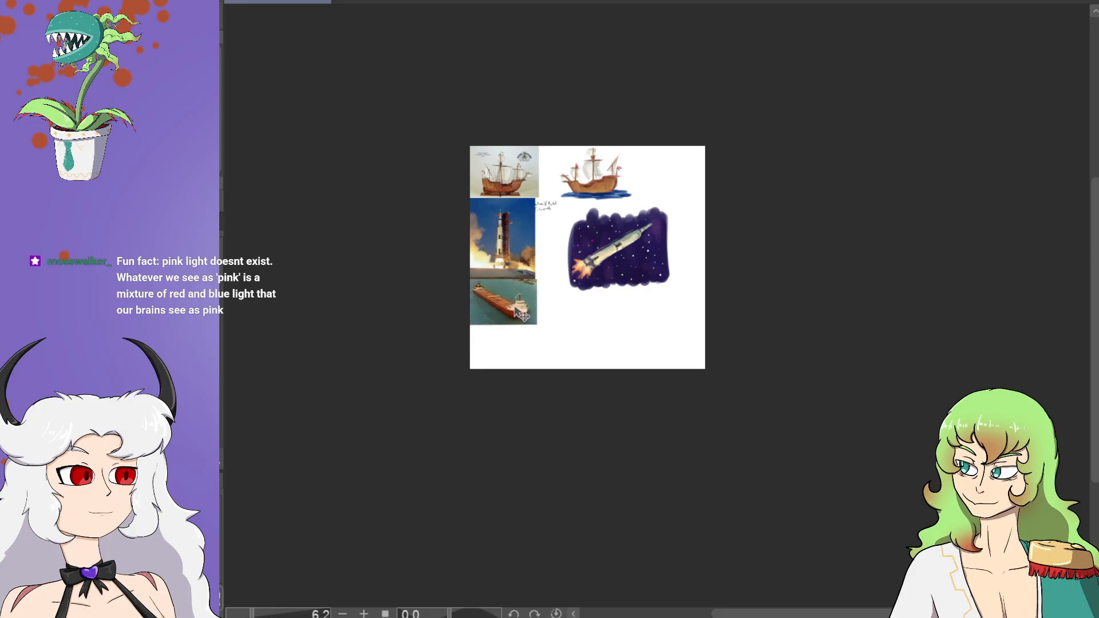
Step: Examine the cargo ship reference up close and the blank canvas area below the starry rocket painting
{"action": "scroll", "coordinate": [539, 302], "scroll_direction": "up", "scroll_amount": 4}
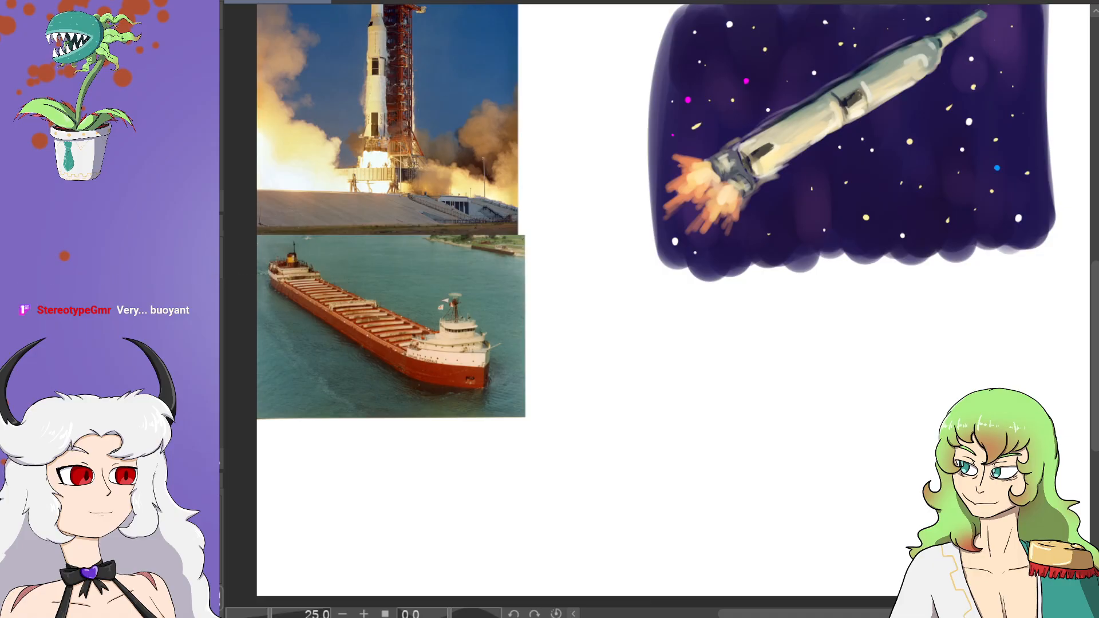
{"action": "left_click_drag", "start_coordinate": [1095, 379], "coordinate": [1094, 386]}
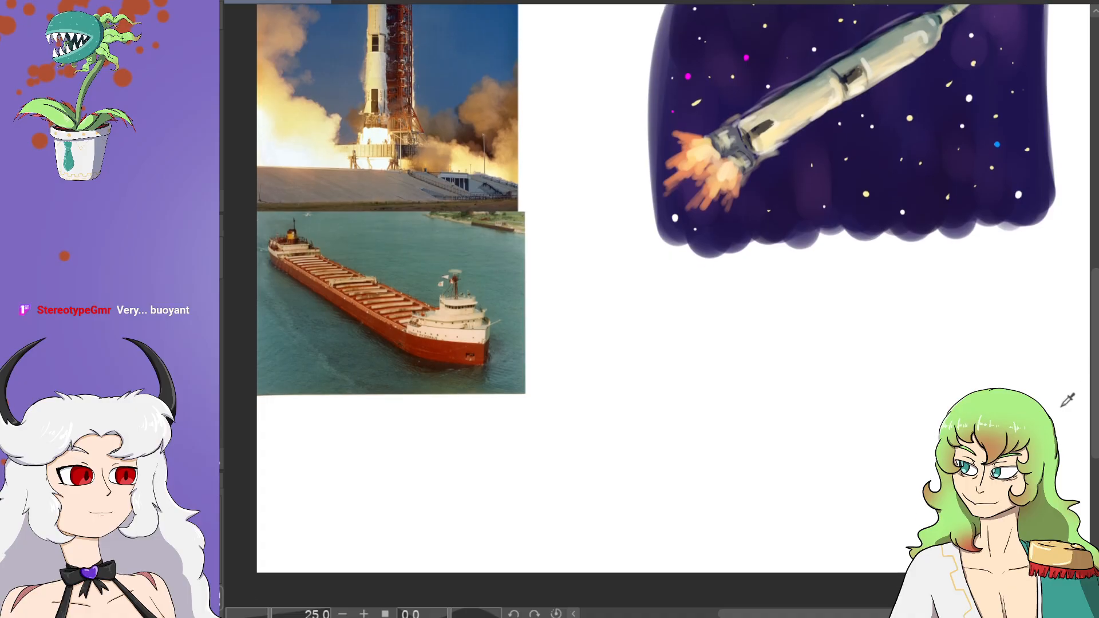
{"action": "left_click_drag", "start_coordinate": [890, 614], "coordinate": [859, 614]}
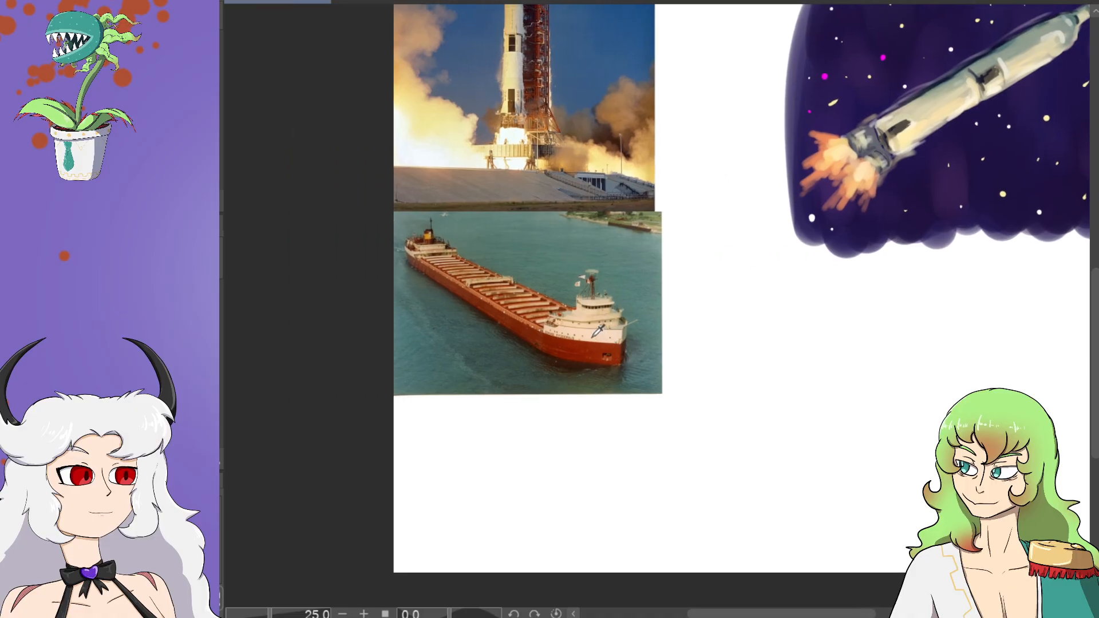
{"action": "scroll", "coordinate": [593, 349], "scroll_direction": "up", "scroll_amount": 1}
{"action": "left_click", "coordinate": [591, 344]}
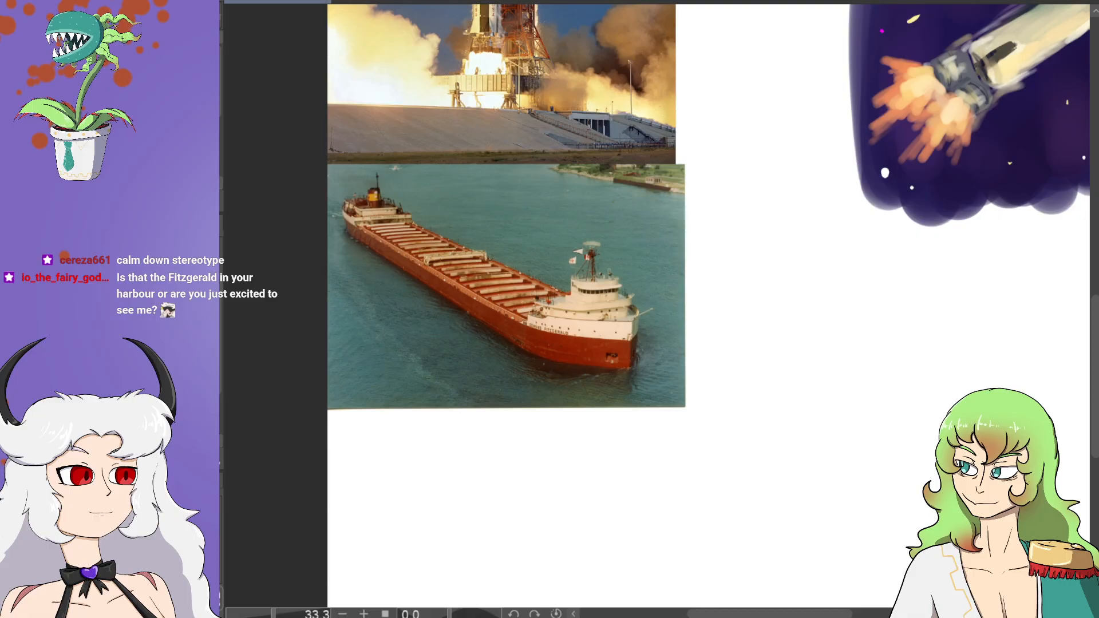
{"action": "left_click_drag", "start_coordinate": [820, 614], "coordinate": [838, 614]}
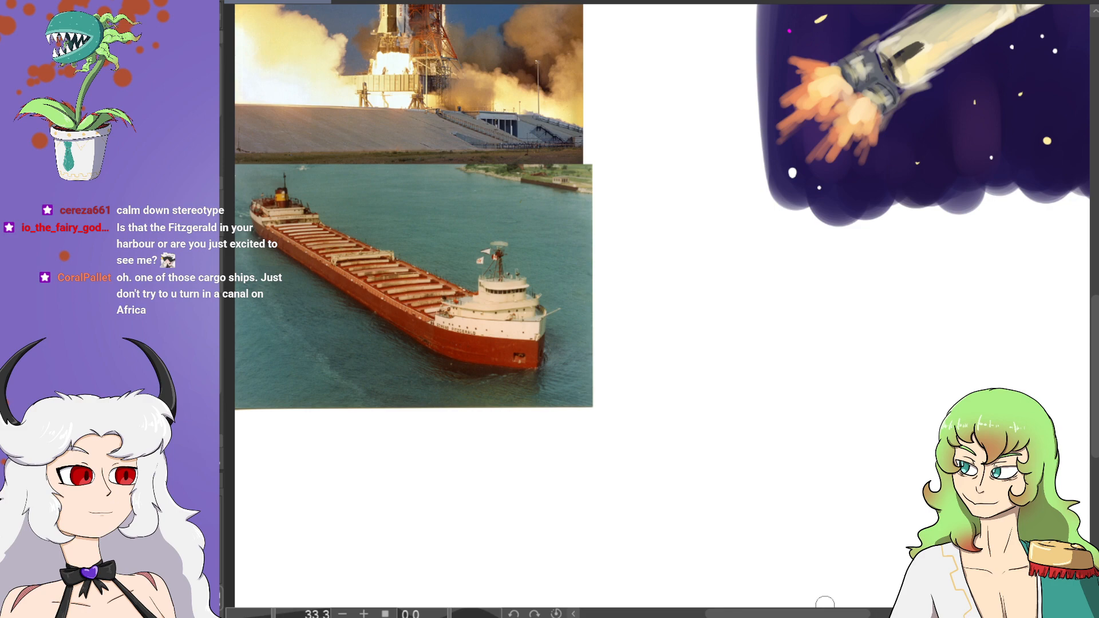
{"action": "left_click_drag", "start_coordinate": [820, 614], "coordinate": [858, 615]}
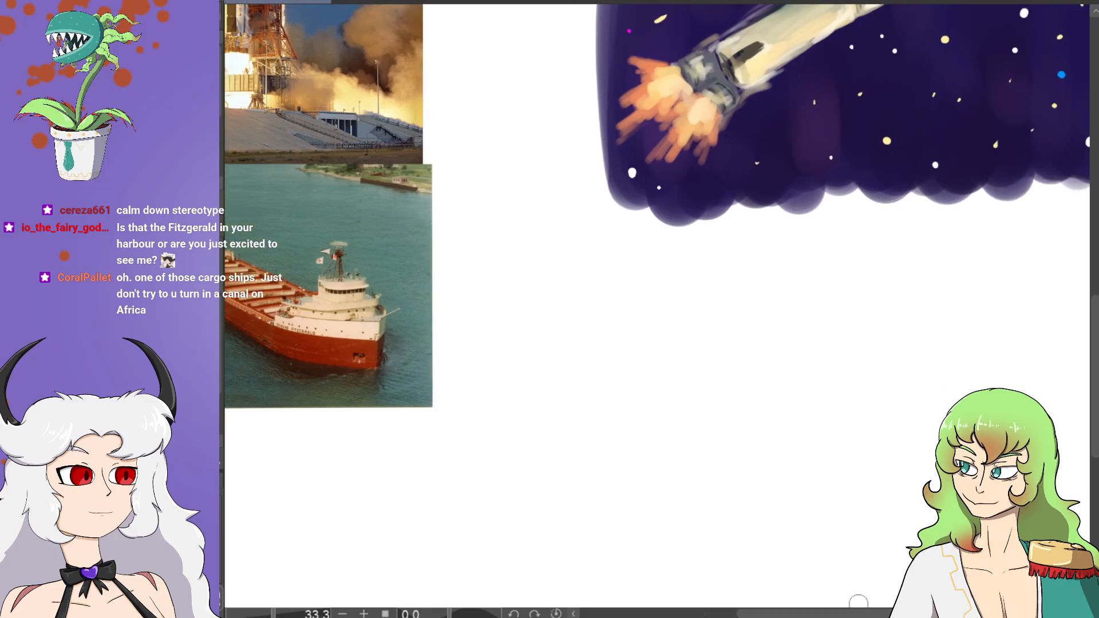
{"action": "left_click_drag", "start_coordinate": [1094, 338], "coordinate": [1094, 357]}
{"action": "left_click_drag", "start_coordinate": [848, 614], "coordinate": [865, 614]}
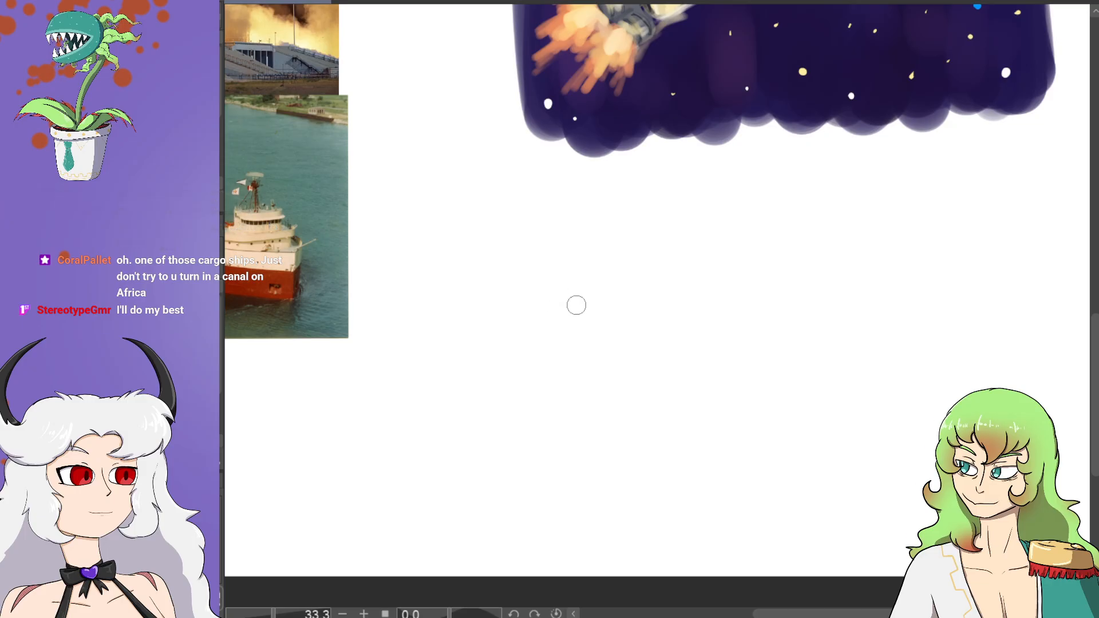
{"action": "left_click_drag", "start_coordinate": [829, 613], "coordinate": [810, 613]}
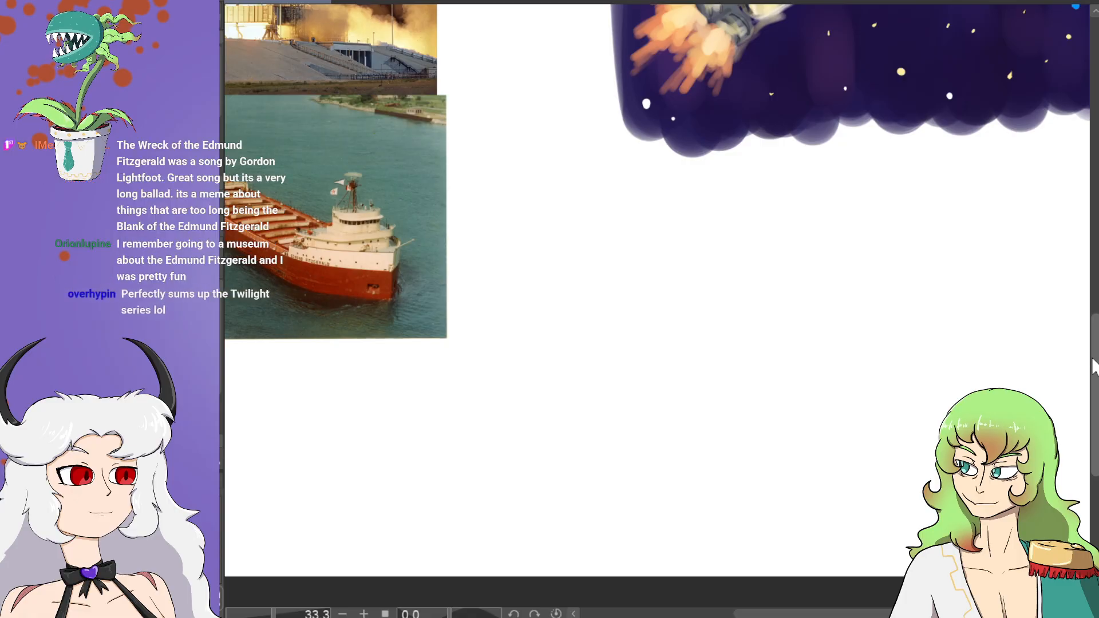
{"action": "scroll", "coordinate": [657, 309], "scroll_direction": "up", "scroll_amount": 1}
{"action": "scroll", "coordinate": [839, 614], "scroll_direction": "right", "scroll_amount": 1}
{"action": "scroll", "coordinate": [839, 614], "scroll_direction": "right", "scroll_amount": 1}
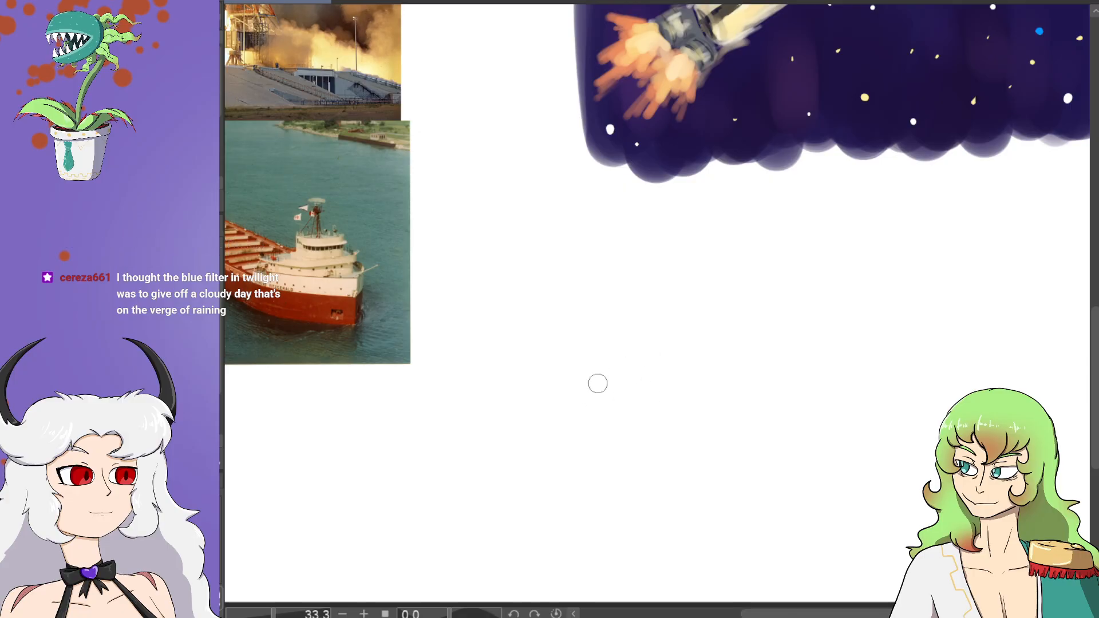
Step: Outline a long magenta ship hull, blunt at one end and tapering at the other, below the rocket painting
{"action": "mouse_move", "coordinate": [551, 369]}
{"action": "left_mouse_down"}
{"action": "mouse_move", "coordinate": [579, 371]}
{"action": "mouse_move", "coordinate": [523, 376]}
{"action": "mouse_move", "coordinate": [586, 369]}
{"action": "mouse_move", "coordinate": [524, 375]}
{"action": "mouse_move", "coordinate": [512, 388]}
{"action": "mouse_move", "coordinate": [572, 379]}
{"action": "mouse_move", "coordinate": [511, 388]}
{"action": "mouse_move", "coordinate": [585, 362]}
{"action": "mouse_move", "coordinate": [554, 367]}
{"action": "mouse_move", "coordinate": [588, 367]}
{"action": "mouse_move", "coordinate": [571, 361]}
{"action": "mouse_move", "coordinate": [618, 369]}
{"action": "left_mouse_up"}
{"action": "left_click_drag", "start_coordinate": [770, 615], "coordinate": [742, 614]}
{"action": "left_click_drag", "start_coordinate": [690, 367], "coordinate": [959, 395]}
{"action": "left_click_drag", "start_coordinate": [653, 381], "coordinate": [670, 423]}
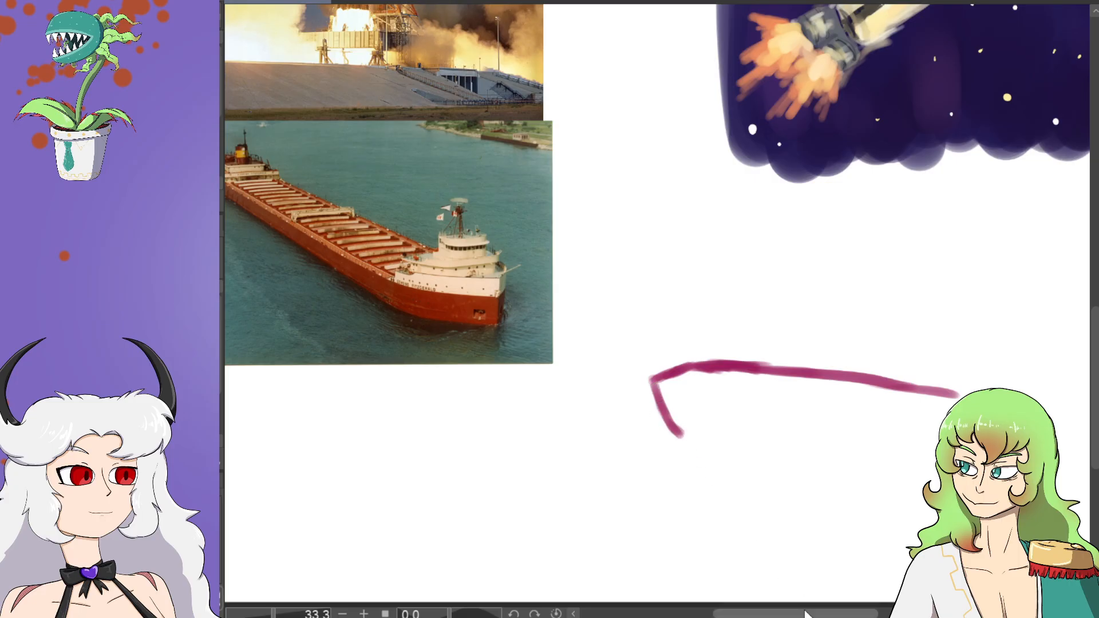
{"action": "left_click_drag", "start_coordinate": [807, 612], "coordinate": [828, 613]}
{"action": "mouse_move", "coordinate": [574, 436]}
{"action": "left_mouse_down"}
{"action": "mouse_move", "coordinate": [819, 409]}
{"action": "mouse_move", "coordinate": [814, 399]}
{"action": "mouse_move", "coordinate": [856, 398]}
{"action": "left_mouse_up"}
Step: Outline a second, much smaller magenta hull beyond the tapered end of the long one
{"action": "left_click_drag", "start_coordinate": [836, 612], "coordinate": [781, 612]}
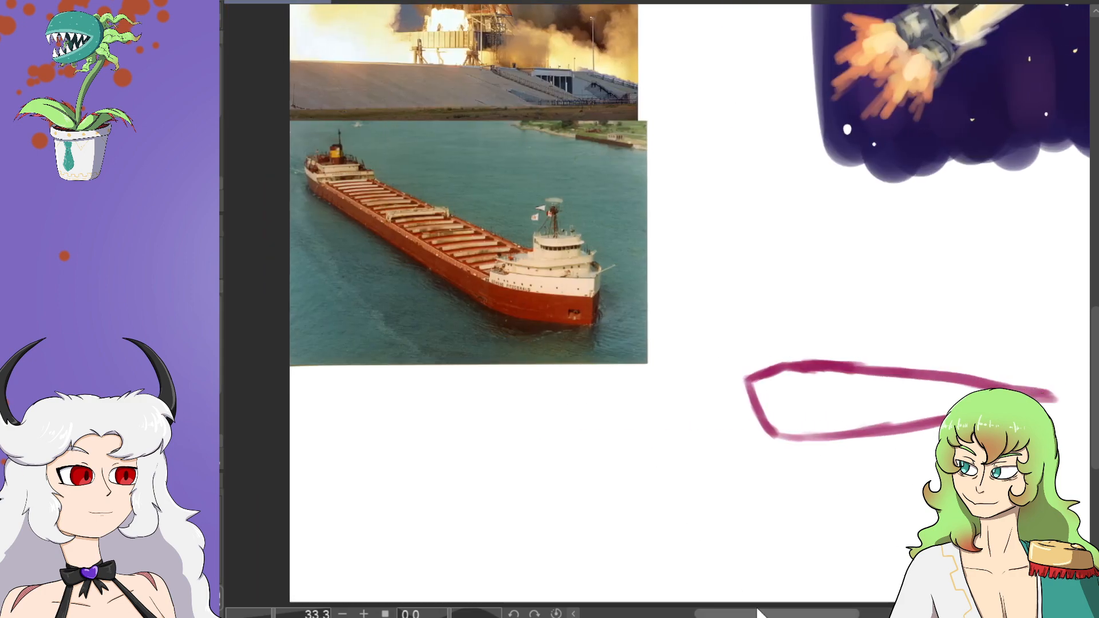
{"action": "left_click_drag", "start_coordinate": [767, 613], "coordinate": [851, 616]}
{"action": "mouse_move", "coordinate": [681, 377]}
{"action": "left_mouse_down"}
{"action": "mouse_move", "coordinate": [755, 353]}
{"action": "mouse_move", "coordinate": [790, 359]}
{"action": "mouse_move", "coordinate": [668, 386]}
{"action": "mouse_move", "coordinate": [693, 392]}
{"action": "mouse_move", "coordinate": [804, 364]}
{"action": "left_mouse_up"}
{"action": "left_click_drag", "start_coordinate": [667, 389], "coordinate": [738, 382]}
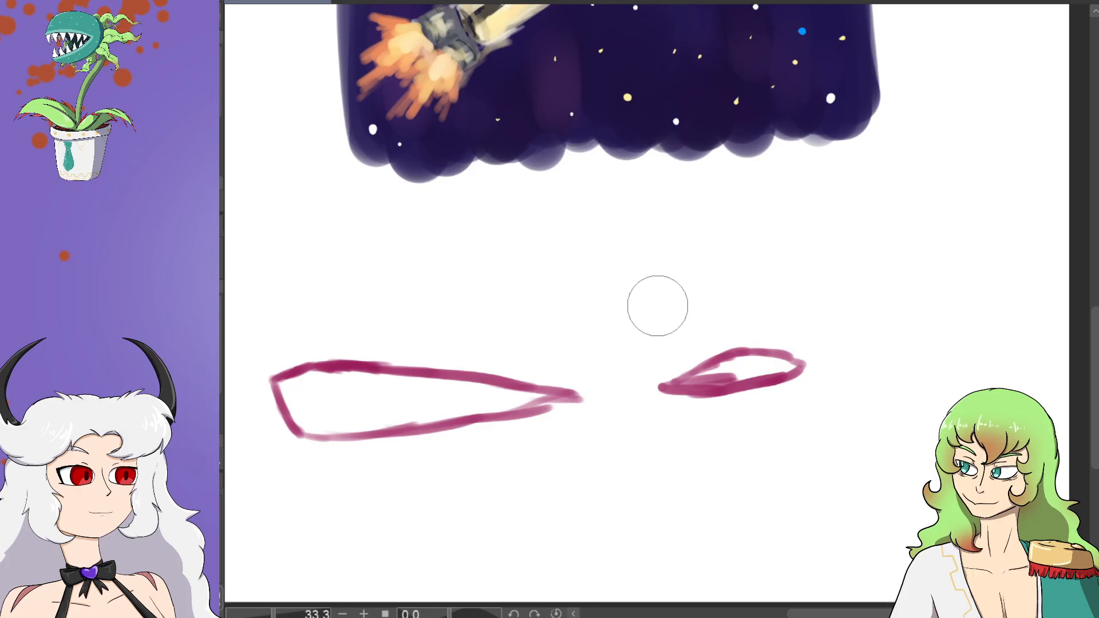
Step: Fill in both the long and the small hull outlines with solid magenta
{"action": "mouse_move", "coordinate": [291, 396]}
{"action": "left_mouse_down"}
{"action": "mouse_move", "coordinate": [316, 425]}
{"action": "mouse_move", "coordinate": [353, 424]}
{"action": "mouse_move", "coordinate": [288, 386]}
{"action": "mouse_move", "coordinate": [320, 380]}
{"action": "mouse_move", "coordinate": [305, 384]}
{"action": "mouse_move", "coordinate": [323, 391]}
{"action": "mouse_move", "coordinate": [314, 403]}
{"action": "mouse_move", "coordinate": [348, 415]}
{"action": "mouse_move", "coordinate": [401, 406]}
{"action": "mouse_move", "coordinate": [355, 424]}
{"action": "mouse_move", "coordinate": [536, 396]}
{"action": "mouse_move", "coordinate": [351, 381]}
{"action": "mouse_move", "coordinate": [377, 394]}
{"action": "mouse_move", "coordinate": [440, 390]}
{"action": "left_mouse_up"}
{"action": "left_click_drag", "start_coordinate": [532, 402], "coordinate": [574, 395]}
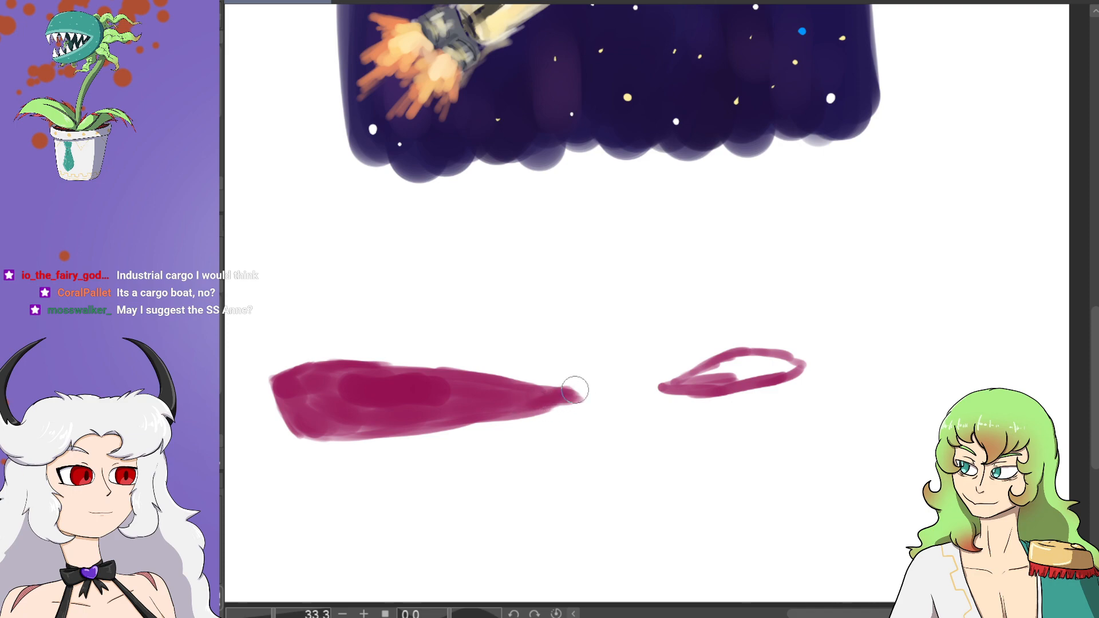
{"action": "mouse_move", "coordinate": [709, 384]}
{"action": "left_mouse_down"}
{"action": "mouse_move", "coordinate": [754, 356]}
{"action": "mouse_move", "coordinate": [710, 384]}
{"action": "mouse_move", "coordinate": [762, 370]}
{"action": "mouse_move", "coordinate": [743, 364]}
{"action": "mouse_move", "coordinate": [793, 364]}
{"action": "left_mouse_up"}
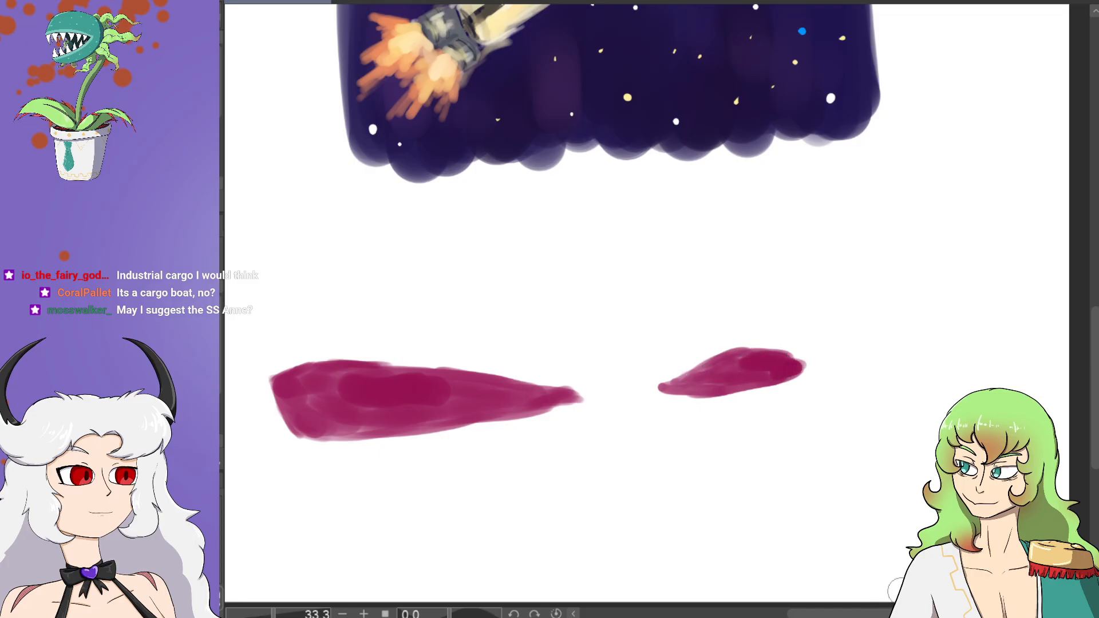
Step: Shade the long hull's blunt bow in dark magenta, line its upper and lower edges, and add a dark patch on the small hull
{"action": "left_click_drag", "start_coordinate": [916, 612], "coordinate": [836, 610]}
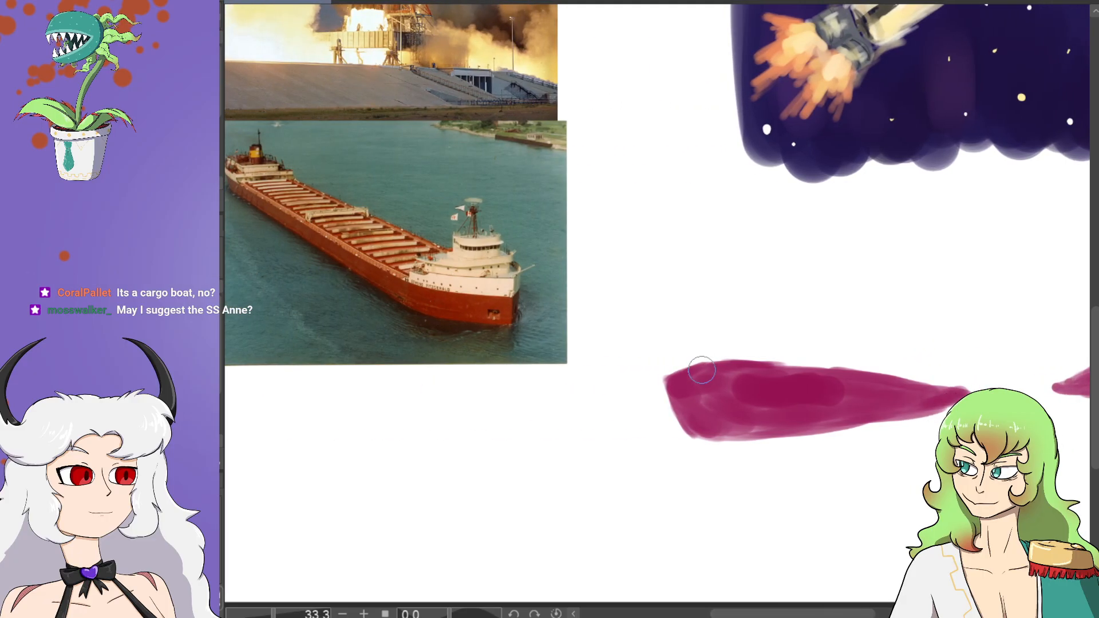
{"action": "mouse_move", "coordinate": [697, 369]}
{"action": "left_mouse_down"}
{"action": "mouse_move", "coordinate": [723, 430]}
{"action": "mouse_move", "coordinate": [714, 431]}
{"action": "mouse_move", "coordinate": [685, 415]}
{"action": "mouse_move", "coordinate": [674, 383]}
{"action": "mouse_move", "coordinate": [693, 370]}
{"action": "mouse_move", "coordinate": [688, 392]}
{"action": "mouse_move", "coordinate": [703, 429]}
{"action": "mouse_move", "coordinate": [749, 433]}
{"action": "mouse_move", "coordinate": [691, 378]}
{"action": "mouse_move", "coordinate": [672, 377]}
{"action": "mouse_move", "coordinate": [702, 417]}
{"action": "mouse_move", "coordinate": [694, 413]}
{"action": "mouse_move", "coordinate": [748, 432]}
{"action": "mouse_move", "coordinate": [738, 430]}
{"action": "mouse_move", "coordinate": [798, 424]}
{"action": "mouse_move", "coordinate": [859, 389]}
{"action": "mouse_move", "coordinate": [793, 426]}
{"action": "mouse_move", "coordinate": [737, 436]}
{"action": "mouse_move", "coordinate": [922, 415]}
{"action": "left_mouse_up"}
{"action": "left_click_drag", "start_coordinate": [772, 426], "coordinate": [894, 413]}
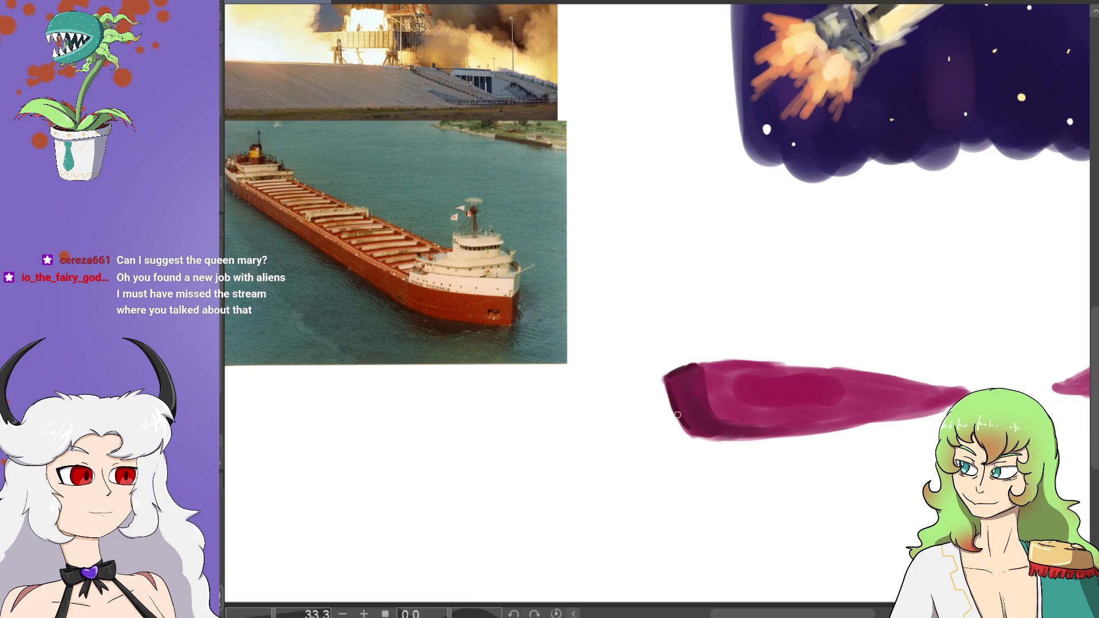
{"action": "left_click_drag", "start_coordinate": [708, 400], "coordinate": [703, 377]}
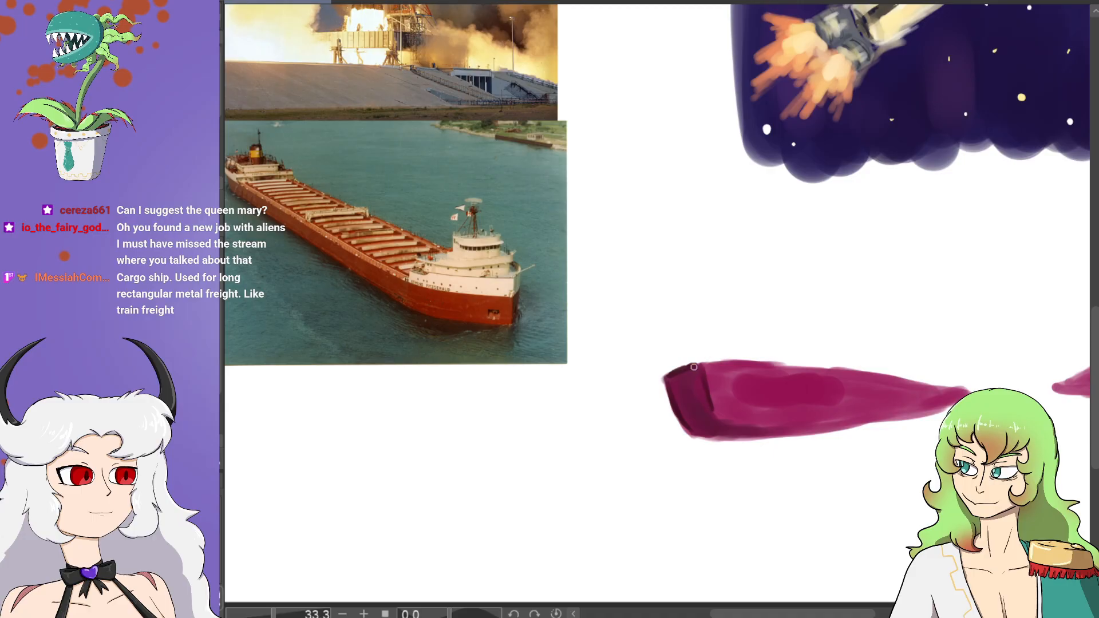
{"action": "left_click_drag", "start_coordinate": [696, 365], "coordinate": [908, 380]}
{"action": "left_click_drag", "start_coordinate": [868, 422], "coordinate": [945, 410]}
{"action": "left_click_drag", "start_coordinate": [870, 425], "coordinate": [934, 408]}
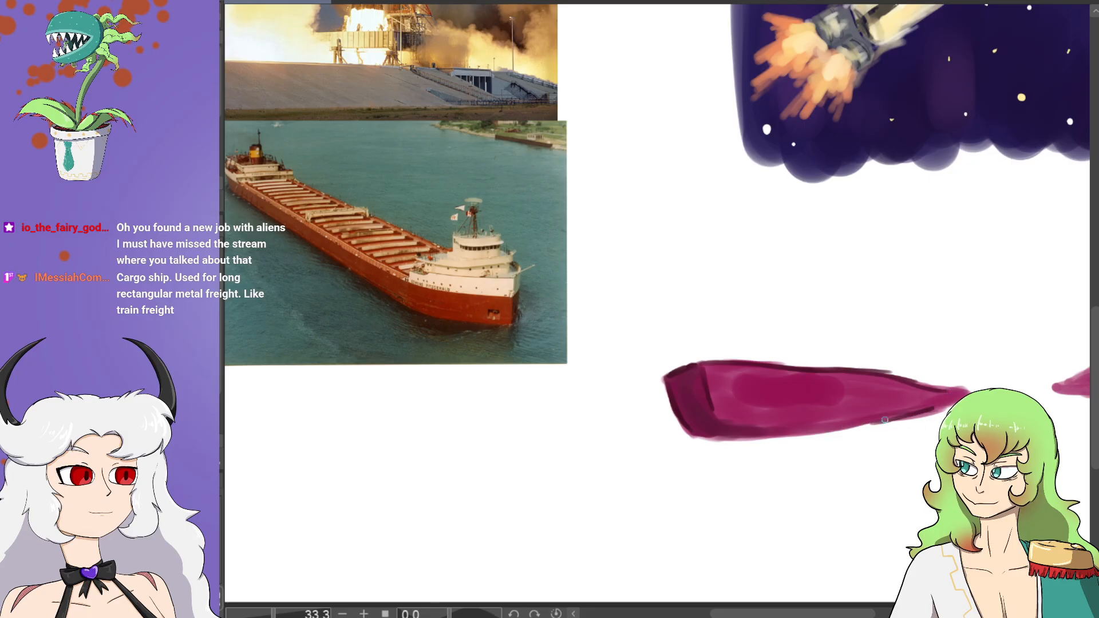
{"action": "mouse_move", "coordinate": [834, 613]}
{"action": "left_mouse_down"}
{"action": "mouse_move", "coordinate": [893, 613]}
{"action": "mouse_move", "coordinate": [762, 615]}
{"action": "mouse_move", "coordinate": [876, 614]}
{"action": "left_mouse_up"}
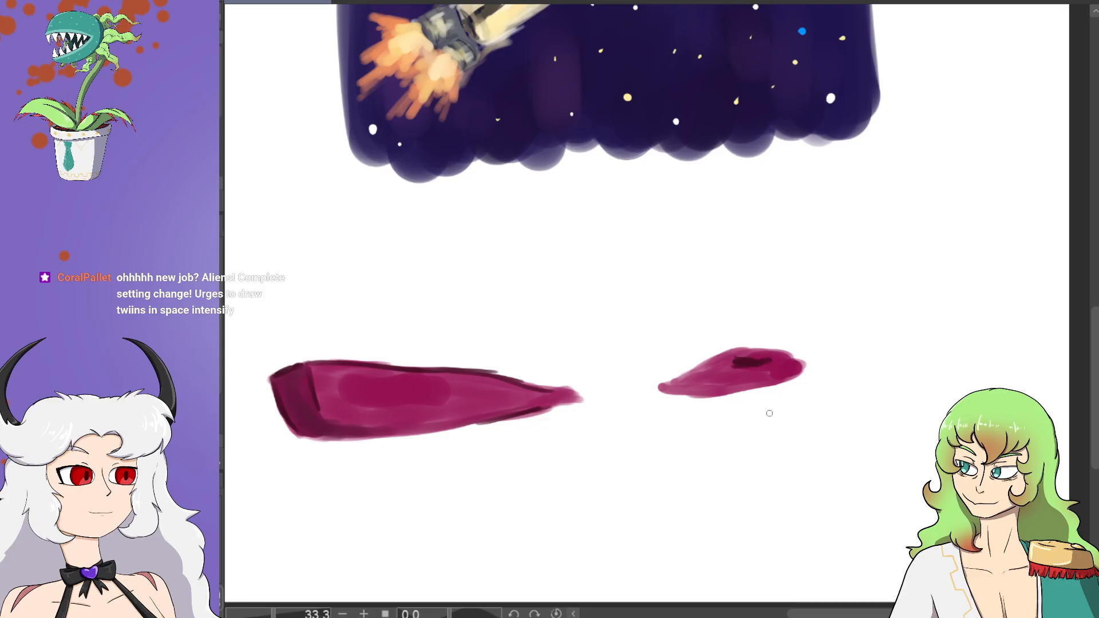
Step: Blend sampled magenta tones over the long hull's side and the small hull, and refine the shading and edge of the blunt bow
{"action": "scroll", "coordinate": [773, 383], "scroll_direction": "left", "scroll_amount": 3}
{"action": "left_click", "coordinate": [559, 389], "text": "alt"}
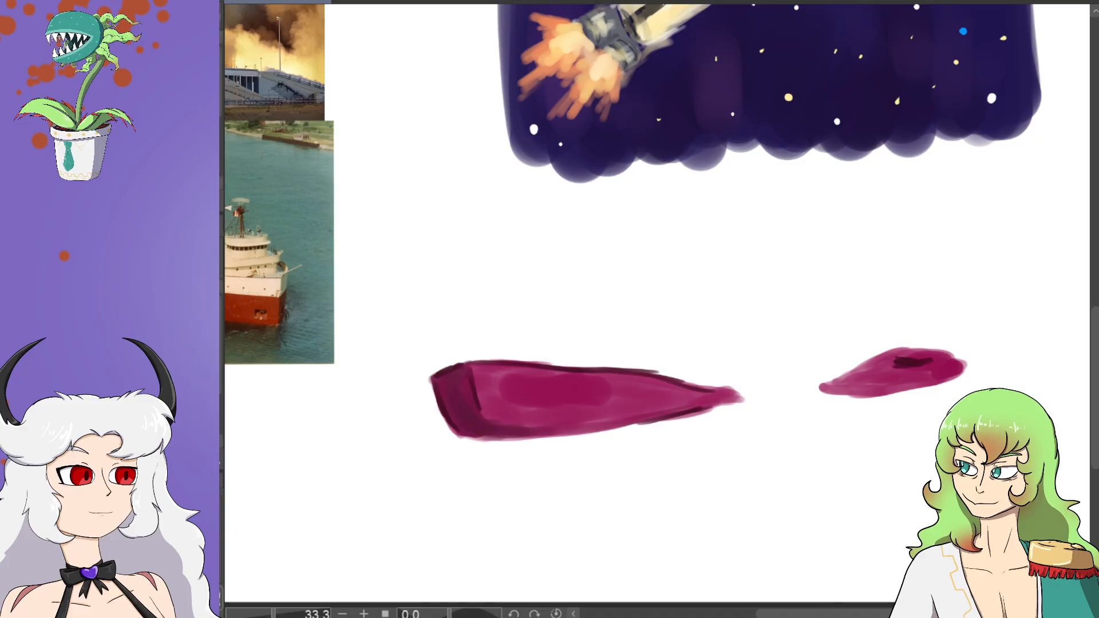
{"action": "mouse_move", "coordinate": [574, 379]}
{"action": "left_mouse_down"}
{"action": "mouse_move", "coordinate": [550, 382]}
{"action": "mouse_move", "coordinate": [627, 385]}
{"action": "mouse_move", "coordinate": [567, 385]}
{"action": "mouse_move", "coordinate": [552, 397]}
{"action": "mouse_move", "coordinate": [560, 405]}
{"action": "mouse_move", "coordinate": [513, 375]}
{"action": "mouse_move", "coordinate": [486, 404]}
{"action": "mouse_move", "coordinate": [481, 378]}
{"action": "mouse_move", "coordinate": [490, 395]}
{"action": "mouse_move", "coordinate": [536, 376]}
{"action": "mouse_move", "coordinate": [667, 394]}
{"action": "mouse_move", "coordinate": [652, 393]}
{"action": "mouse_move", "coordinate": [743, 388]}
{"action": "mouse_move", "coordinate": [721, 382]}
{"action": "mouse_move", "coordinate": [567, 426]}
{"action": "mouse_move", "coordinate": [529, 421]}
{"action": "mouse_move", "coordinate": [610, 425]}
{"action": "mouse_move", "coordinate": [461, 435]}
{"action": "mouse_move", "coordinate": [585, 433]}
{"action": "left_mouse_up"}
{"action": "mouse_move", "coordinate": [675, 417]}
{"action": "left_mouse_down"}
{"action": "mouse_move", "coordinate": [625, 426]}
{"action": "mouse_move", "coordinate": [709, 415]}
{"action": "left_mouse_up"}
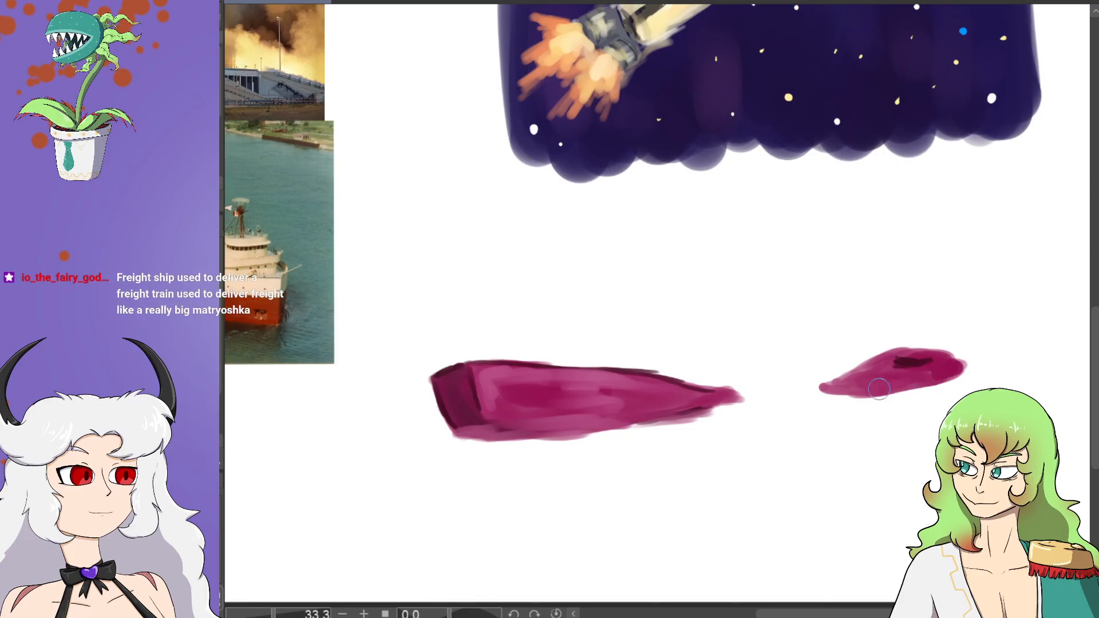
{"action": "left_click_drag", "start_coordinate": [849, 382], "coordinate": [889, 381]}
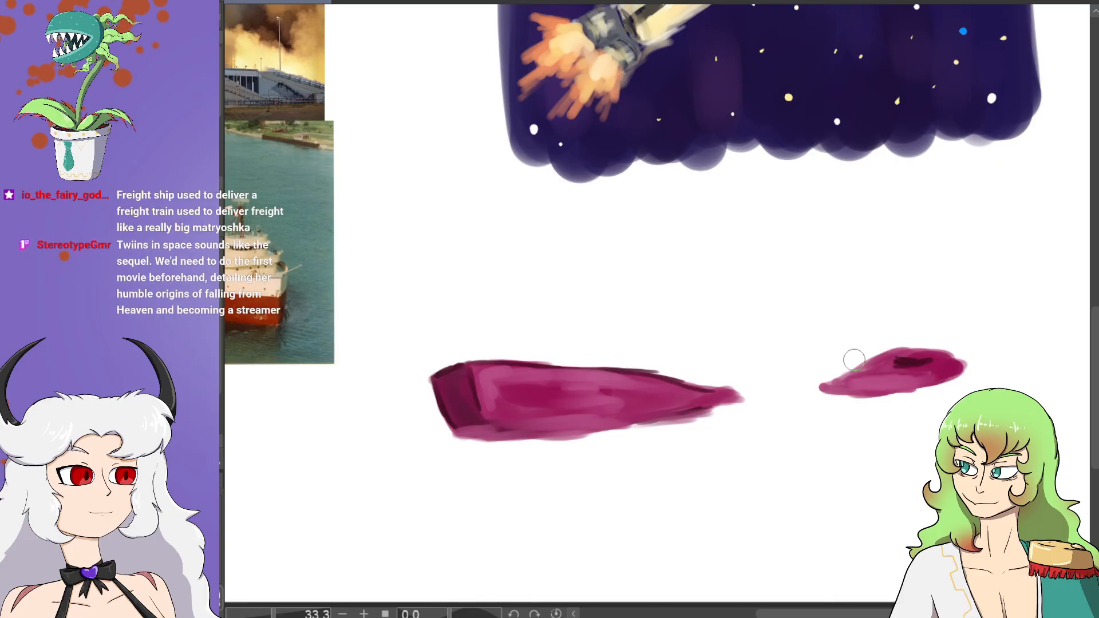
{"action": "left_click_drag", "start_coordinate": [475, 412], "coordinate": [448, 419]}
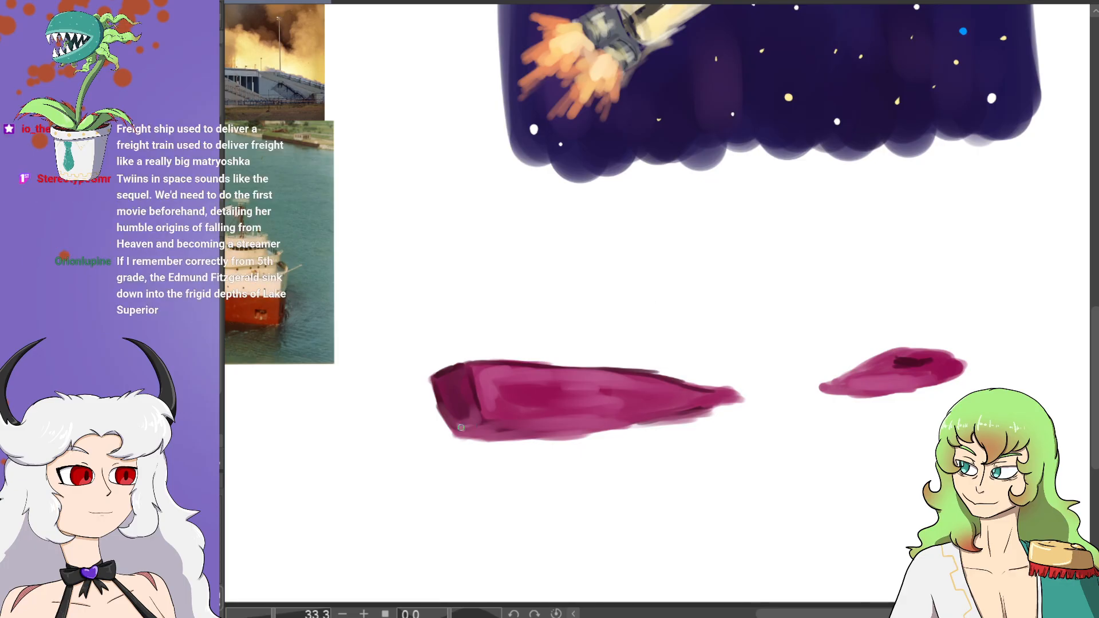
{"action": "left_click_drag", "start_coordinate": [516, 425], "coordinate": [574, 424]}
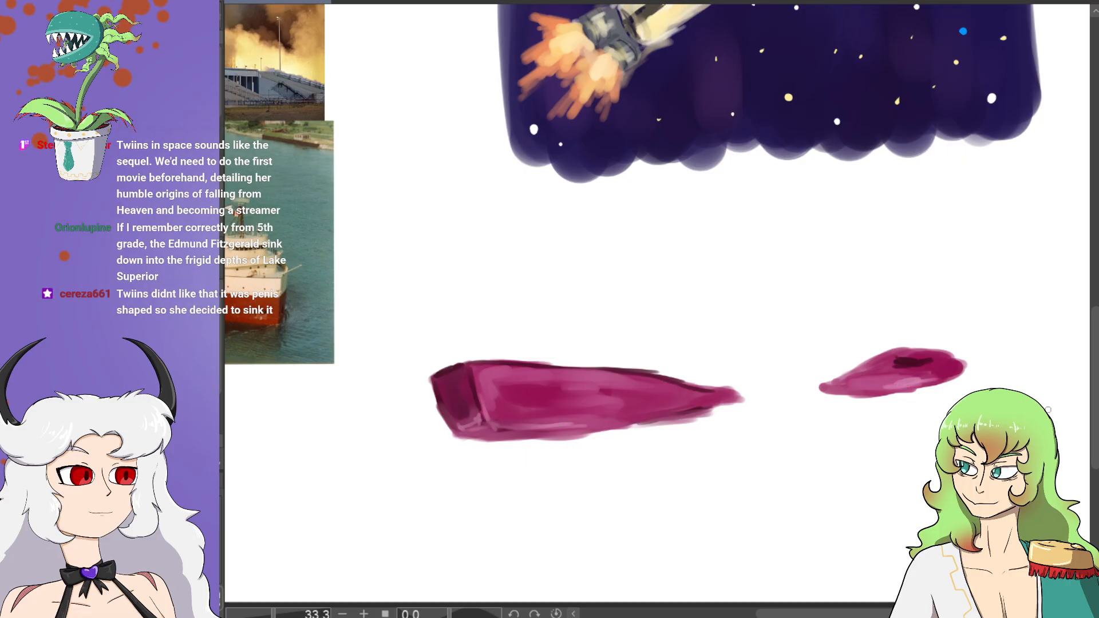
Step: Handwrite the note "Queen Mary" in black beside the cargo ship photo
{"action": "left_click_drag", "start_coordinate": [376, 138], "coordinate": [435, 150]}
{"action": "mouse_move", "coordinate": [363, 202]}
{"action": "left_mouse_down"}
{"action": "mouse_move", "coordinate": [412, 189]}
{"action": "mouse_move", "coordinate": [410, 209]}
{"action": "left_mouse_up"}
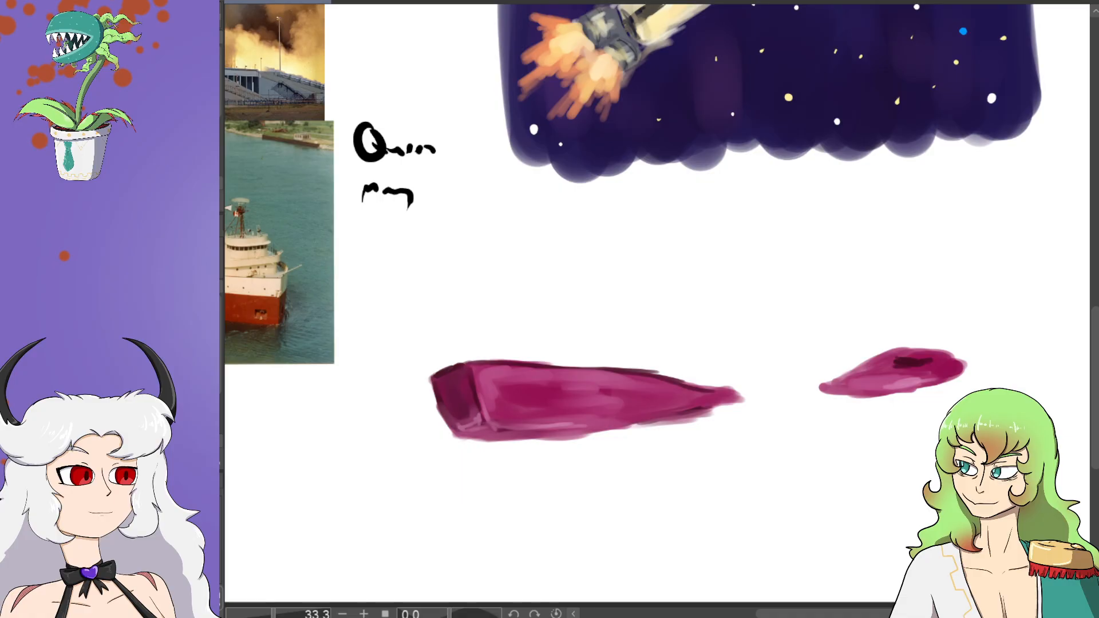
Step: Paint a stepped cream superstructure rising above the bow half of the long magenta hull
{"action": "left_click_drag", "start_coordinate": [842, 613], "coordinate": [807, 612]}
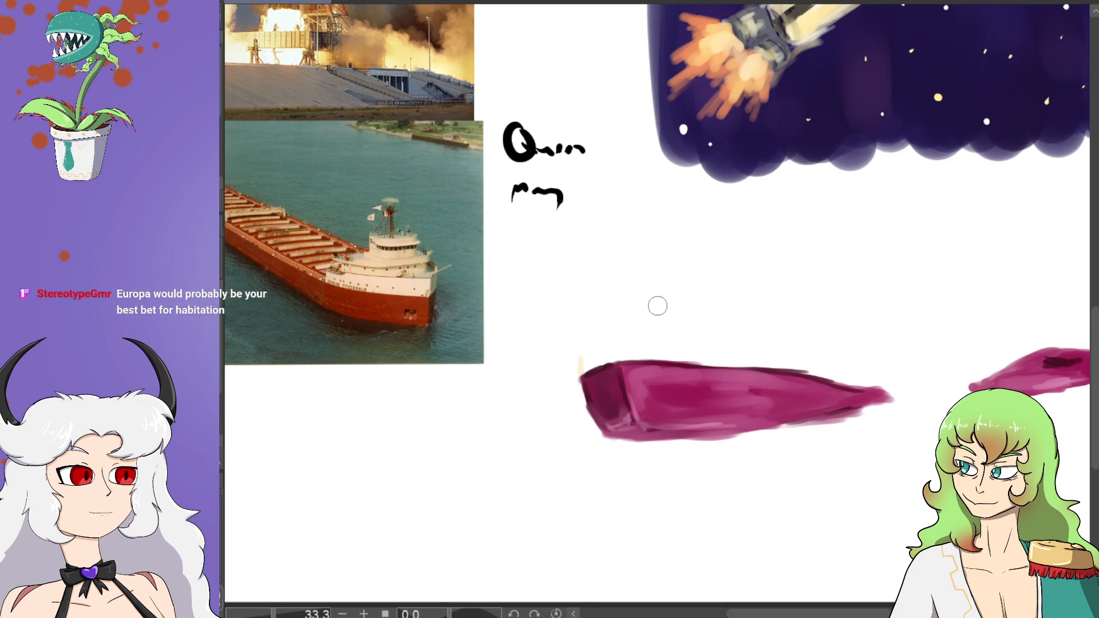
{"action": "left_click_drag", "start_coordinate": [575, 369], "coordinate": [582, 351]}
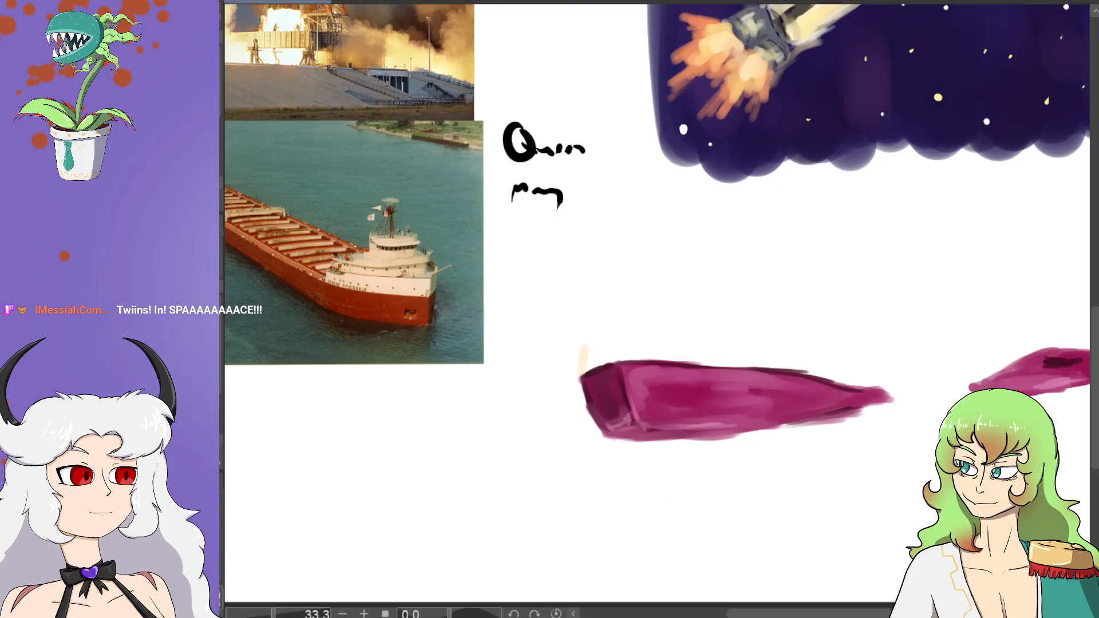
{"action": "mouse_move", "coordinate": [583, 370]}
{"action": "left_mouse_down"}
{"action": "mouse_move", "coordinate": [601, 339]}
{"action": "mouse_move", "coordinate": [583, 347]}
{"action": "mouse_move", "coordinate": [618, 336]}
{"action": "mouse_move", "coordinate": [602, 335]}
{"action": "mouse_move", "coordinate": [592, 338]}
{"action": "mouse_move", "coordinate": [750, 368]}
{"action": "left_mouse_up"}
{"action": "mouse_move", "coordinate": [598, 347]}
{"action": "left_mouse_down"}
{"action": "mouse_move", "coordinate": [635, 363]}
{"action": "mouse_move", "coordinate": [637, 343]}
{"action": "mouse_move", "coordinate": [677, 360]}
{"action": "mouse_move", "coordinate": [700, 363]}
{"action": "mouse_move", "coordinate": [715, 348]}
{"action": "mouse_move", "coordinate": [742, 360]}
{"action": "mouse_move", "coordinate": [701, 351]}
{"action": "mouse_move", "coordinate": [655, 362]}
{"action": "mouse_move", "coordinate": [599, 338]}
{"action": "mouse_move", "coordinate": [601, 323]}
{"action": "mouse_move", "coordinate": [627, 314]}
{"action": "mouse_move", "coordinate": [643, 316]}
{"action": "mouse_move", "coordinate": [613, 320]}
{"action": "mouse_move", "coordinate": [682, 318]}
{"action": "mouse_move", "coordinate": [734, 340]}
{"action": "mouse_move", "coordinate": [618, 323]}
{"action": "mouse_move", "coordinate": [620, 307]}
{"action": "mouse_move", "coordinate": [627, 315]}
{"action": "mouse_move", "coordinate": [615, 317]}
{"action": "mouse_move", "coordinate": [621, 292]}
{"action": "mouse_move", "coordinate": [670, 296]}
{"action": "mouse_move", "coordinate": [686, 318]}
{"action": "mouse_move", "coordinate": [634, 307]}
{"action": "mouse_move", "coordinate": [681, 309]}
{"action": "left_mouse_up"}
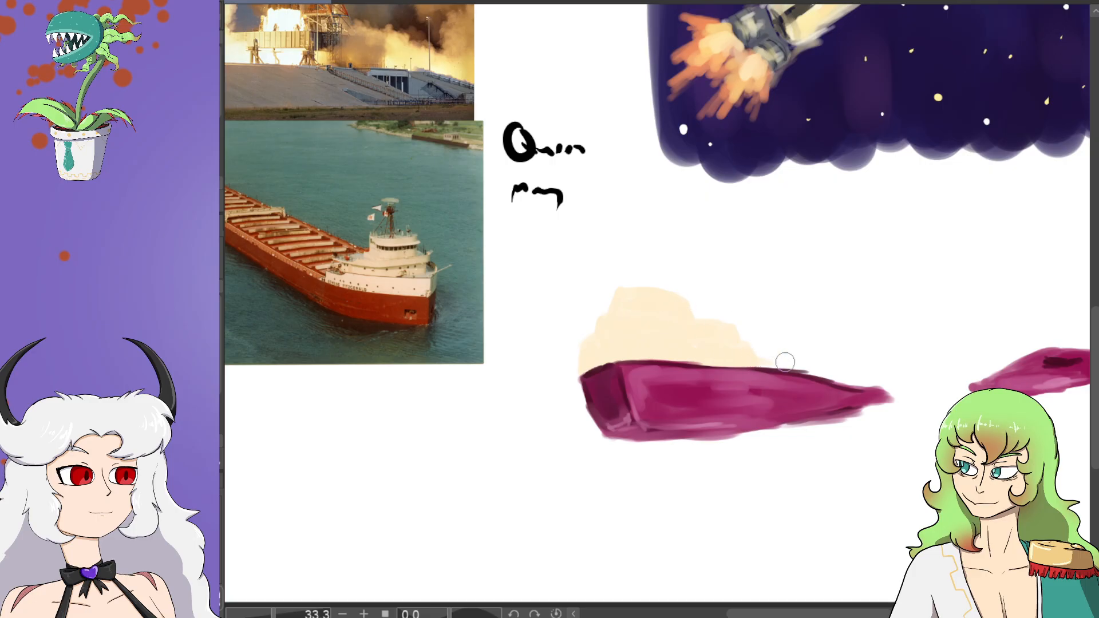
Step: Paint a small cream superstructure on top of the smaller magenta hull
{"action": "mouse_move", "coordinate": [796, 612]}
{"action": "left_mouse_down"}
{"action": "mouse_move", "coordinate": [773, 613]}
{"action": "mouse_move", "coordinate": [852, 615]}
{"action": "left_mouse_up"}
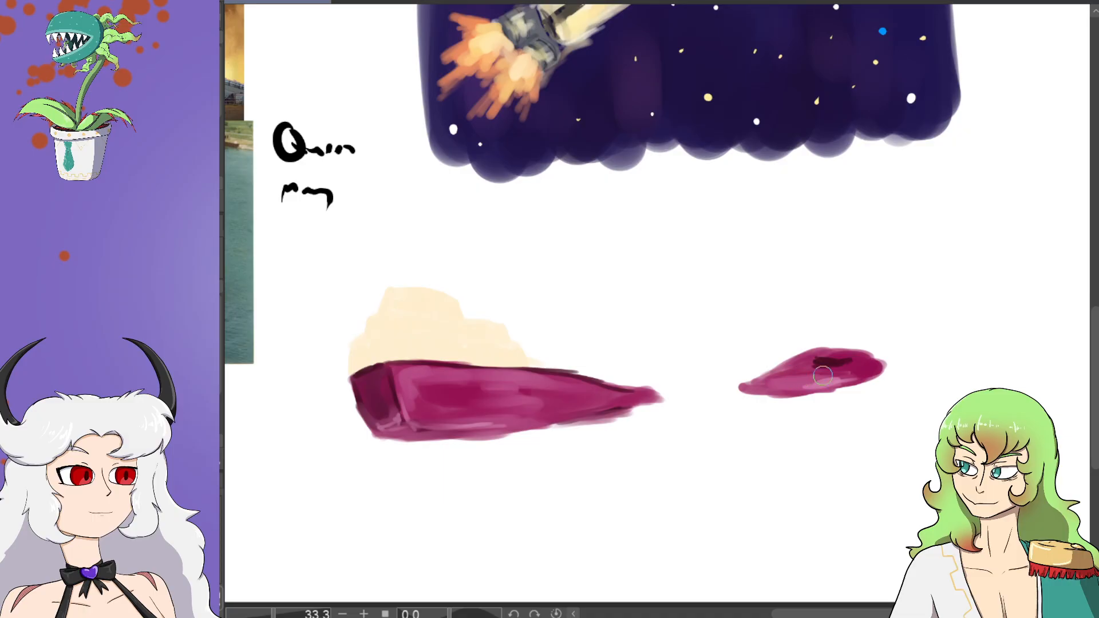
{"action": "mouse_move", "coordinate": [774, 375]}
{"action": "left_mouse_down"}
{"action": "mouse_move", "coordinate": [837, 375]}
{"action": "mouse_move", "coordinate": [790, 368]}
{"action": "mouse_move", "coordinate": [825, 375]}
{"action": "mouse_move", "coordinate": [853, 361]}
{"action": "mouse_move", "coordinate": [845, 355]}
{"action": "left_mouse_up"}
{"action": "mouse_move", "coordinate": [864, 611]}
{"action": "left_mouse_down"}
{"action": "mouse_move", "coordinate": [787, 613]}
{"action": "mouse_move", "coordinate": [854, 612]}
{"action": "left_mouse_up"}
{"action": "mouse_move", "coordinate": [846, 364]}
{"action": "left_mouse_down"}
{"action": "mouse_move", "coordinate": [827, 366]}
{"action": "mouse_move", "coordinate": [864, 347]}
{"action": "mouse_move", "coordinate": [894, 349]}
{"action": "mouse_move", "coordinate": [872, 341]}
{"action": "mouse_move", "coordinate": [907, 350]}
{"action": "mouse_move", "coordinate": [853, 359]}
{"action": "mouse_move", "coordinate": [834, 376]}
{"action": "mouse_move", "coordinate": [899, 369]}
{"action": "left_mouse_up"}
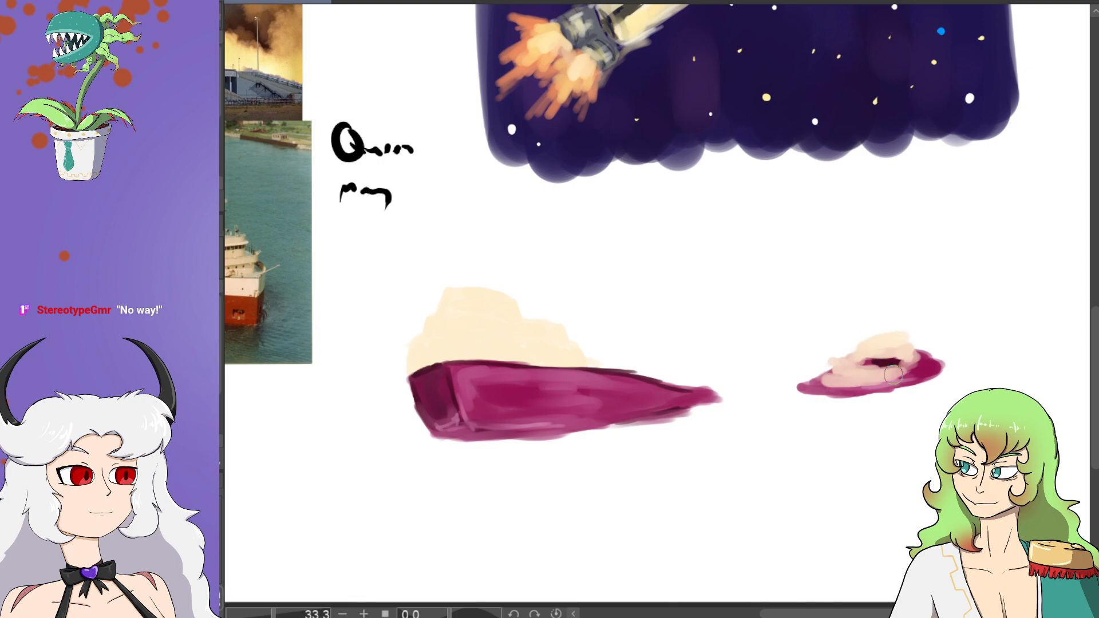
{"action": "left_click_drag", "start_coordinate": [896, 614], "coordinate": [863, 614]}
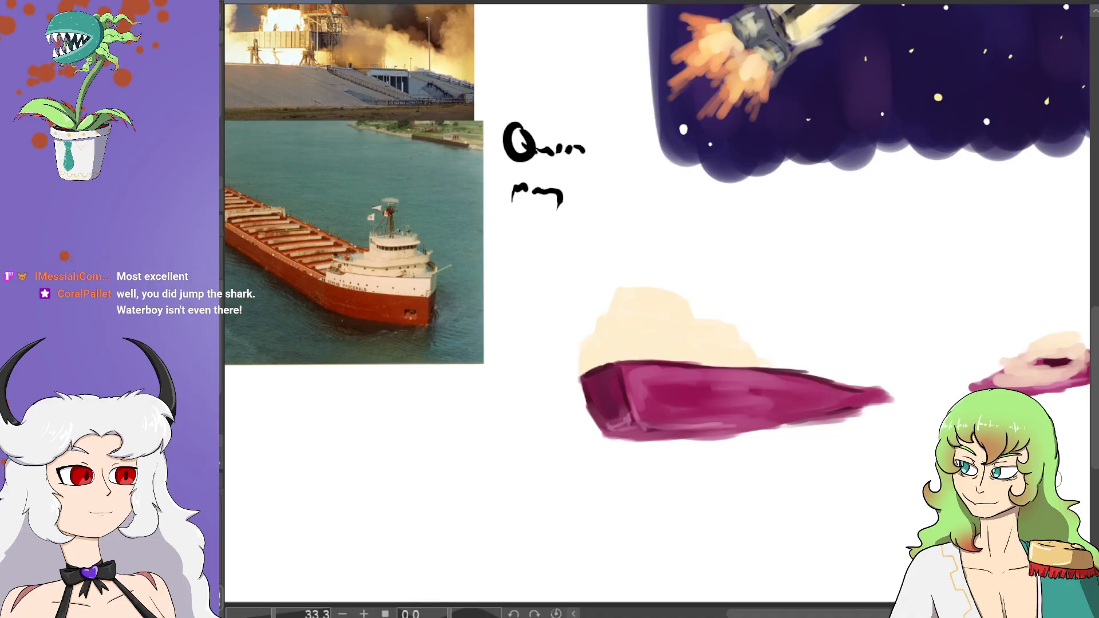
{"action": "mouse_move", "coordinate": [801, 613]}
{"action": "left_mouse_down"}
{"action": "mouse_move", "coordinate": [758, 612]}
{"action": "mouse_move", "coordinate": [780, 611]}
{"action": "left_mouse_up"}
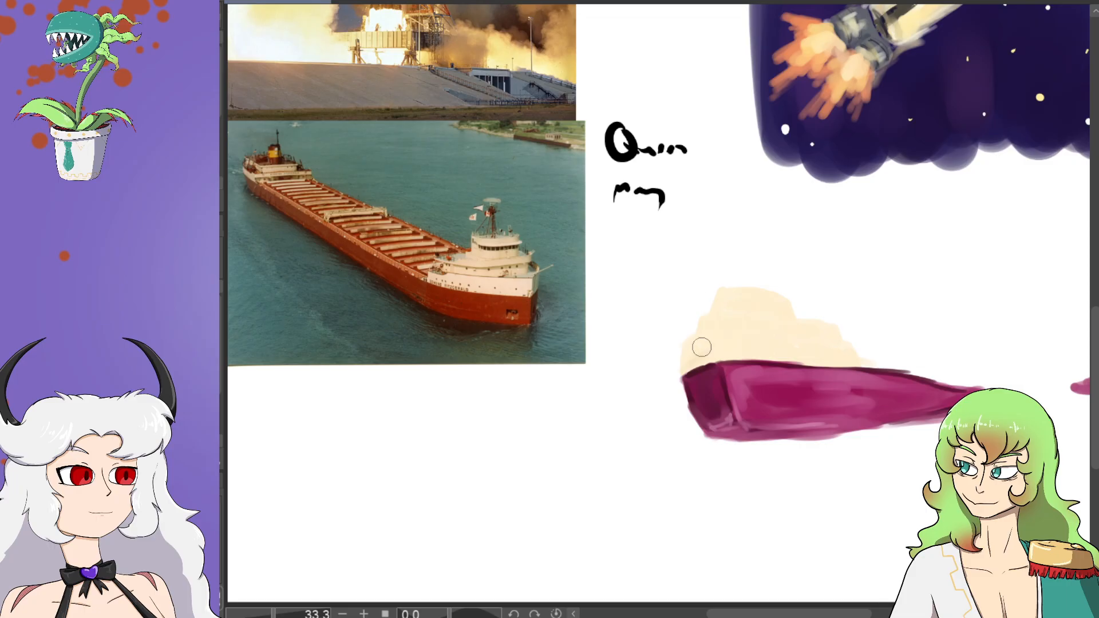
Step: Shade the long ship's cream superstructure with beige and brown strokes, separating its stepped decks and darkening the bow-facing end
{"action": "mouse_move", "coordinate": [691, 347]}
{"action": "left_mouse_down"}
{"action": "mouse_move", "coordinate": [684, 366]}
{"action": "mouse_move", "coordinate": [693, 344]}
{"action": "mouse_move", "coordinate": [699, 366]}
{"action": "mouse_move", "coordinate": [708, 349]}
{"action": "mouse_move", "coordinate": [718, 366]}
{"action": "mouse_move", "coordinate": [699, 370]}
{"action": "mouse_move", "coordinate": [735, 358]}
{"action": "mouse_move", "coordinate": [723, 362]}
{"action": "mouse_move", "coordinate": [837, 366]}
{"action": "left_mouse_up"}
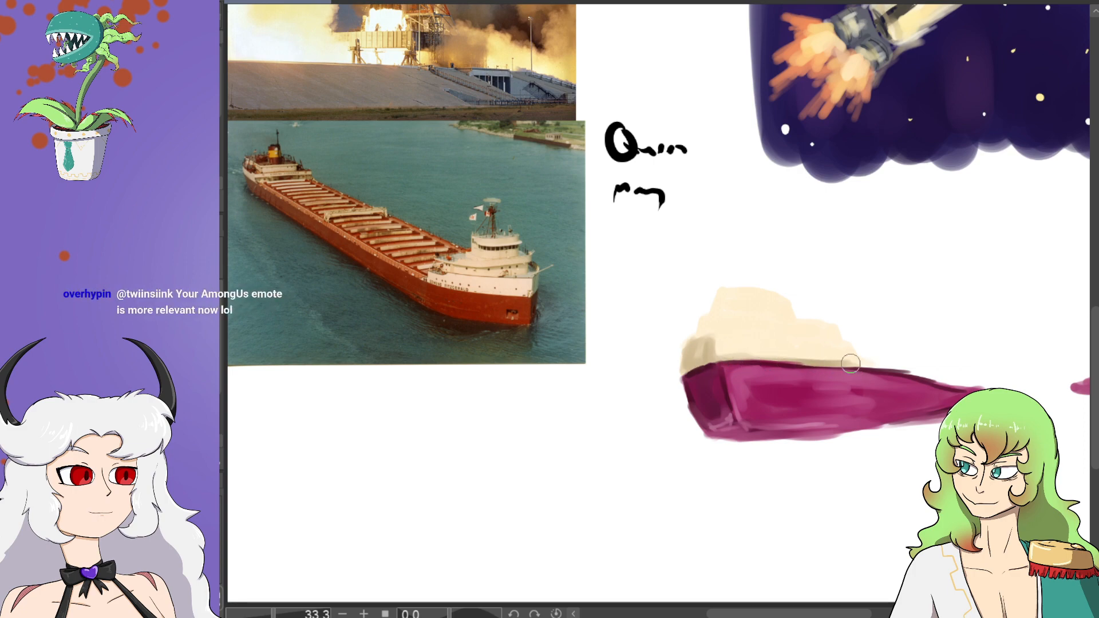
{"action": "mouse_move", "coordinate": [702, 325]}
{"action": "left_mouse_down"}
{"action": "mouse_move", "coordinate": [747, 317]}
{"action": "mouse_move", "coordinate": [706, 316]}
{"action": "mouse_move", "coordinate": [751, 304]}
{"action": "mouse_move", "coordinate": [727, 298]}
{"action": "mouse_move", "coordinate": [733, 285]}
{"action": "mouse_move", "coordinate": [728, 300]}
{"action": "mouse_move", "coordinate": [752, 297]}
{"action": "mouse_move", "coordinate": [727, 302]}
{"action": "mouse_move", "coordinate": [722, 345]}
{"action": "left_mouse_up"}
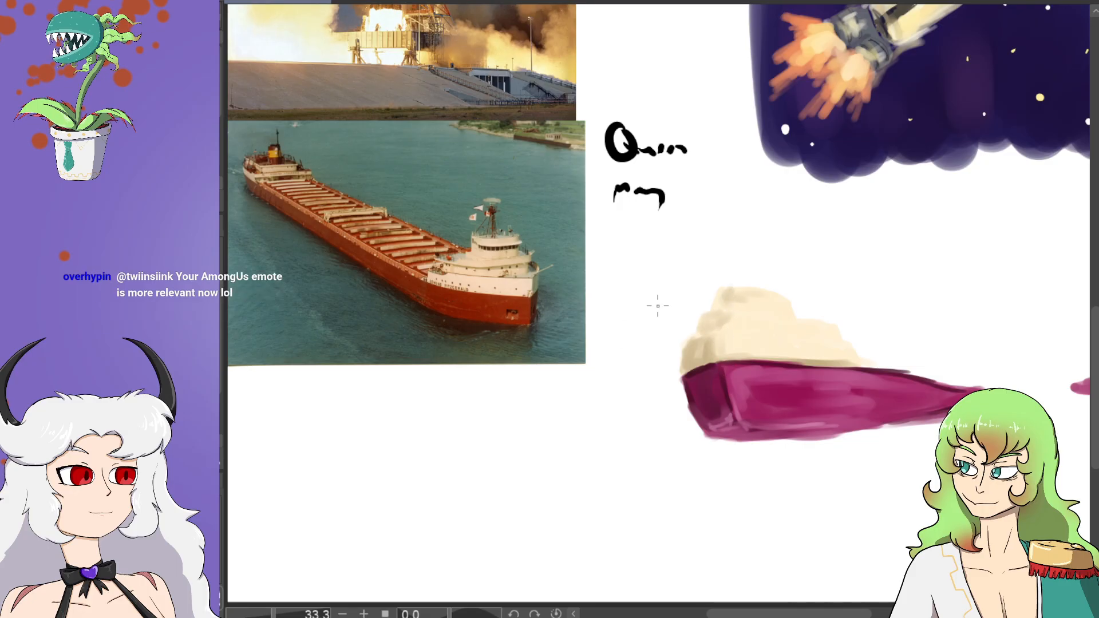
{"action": "mouse_move", "coordinate": [689, 347]}
{"action": "left_mouse_down"}
{"action": "mouse_move", "coordinate": [684, 375]}
{"action": "mouse_move", "coordinate": [685, 351]}
{"action": "left_mouse_up"}
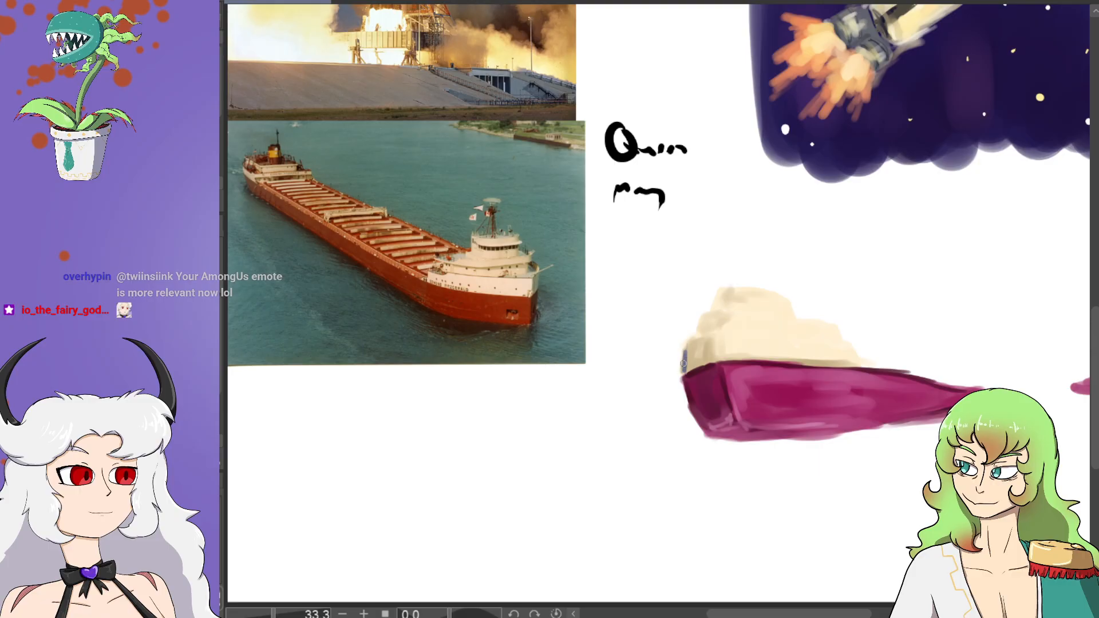
{"action": "mouse_move", "coordinate": [705, 334]}
{"action": "left_mouse_down"}
{"action": "mouse_move", "coordinate": [684, 366]}
{"action": "mouse_move", "coordinate": [685, 348]}
{"action": "mouse_move", "coordinate": [711, 354]}
{"action": "mouse_move", "coordinate": [712, 336]}
{"action": "left_mouse_up"}
{"action": "left_click_drag", "start_coordinate": [714, 334], "coordinate": [815, 331]}
{"action": "mouse_move", "coordinate": [701, 320]}
{"action": "left_mouse_down"}
{"action": "mouse_move", "coordinate": [699, 332]}
{"action": "mouse_move", "coordinate": [744, 308]}
{"action": "mouse_move", "coordinate": [774, 313]}
{"action": "mouse_move", "coordinate": [715, 308]}
{"action": "left_mouse_up"}
{"action": "mouse_move", "coordinate": [715, 307]}
{"action": "left_mouse_down"}
{"action": "mouse_move", "coordinate": [727, 288]}
{"action": "mouse_move", "coordinate": [782, 294]}
{"action": "mouse_move", "coordinate": [716, 310]}
{"action": "left_mouse_up"}
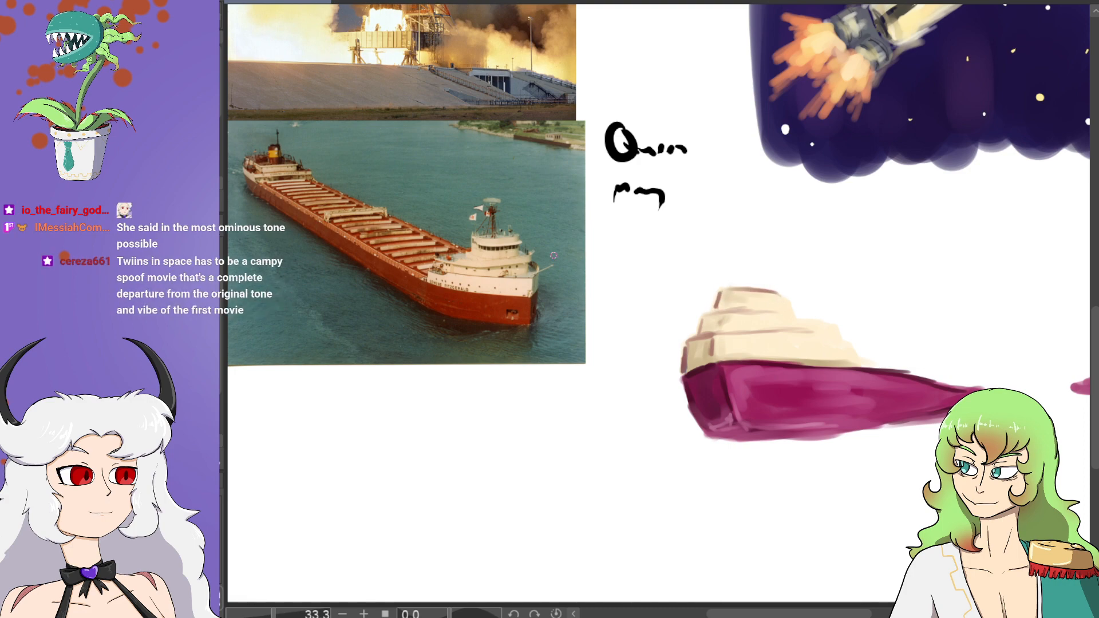
Step: Dot a row of small dark windows along the top deck of the long ship's superstructure
{"action": "left_click", "coordinate": [726, 293]}
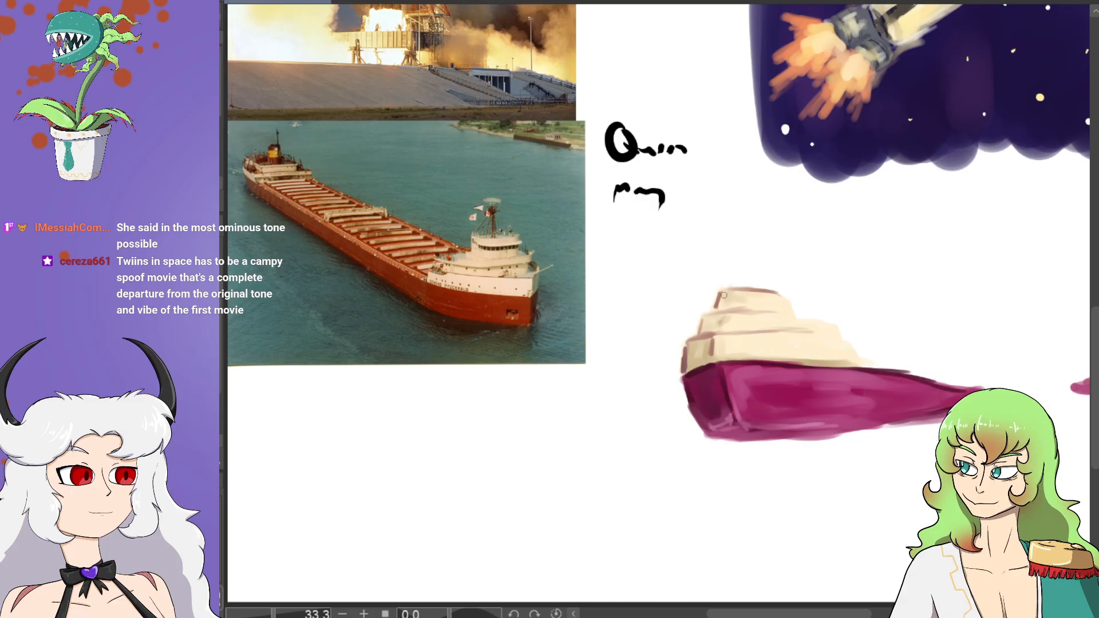
{"action": "left_click", "coordinate": [734, 292]}
{"action": "left_click", "coordinate": [747, 293]}
{"action": "left_click", "coordinate": [754, 293]}
{"action": "left_click", "coordinate": [763, 293]}
{"action": "left_click", "coordinate": [771, 293]}
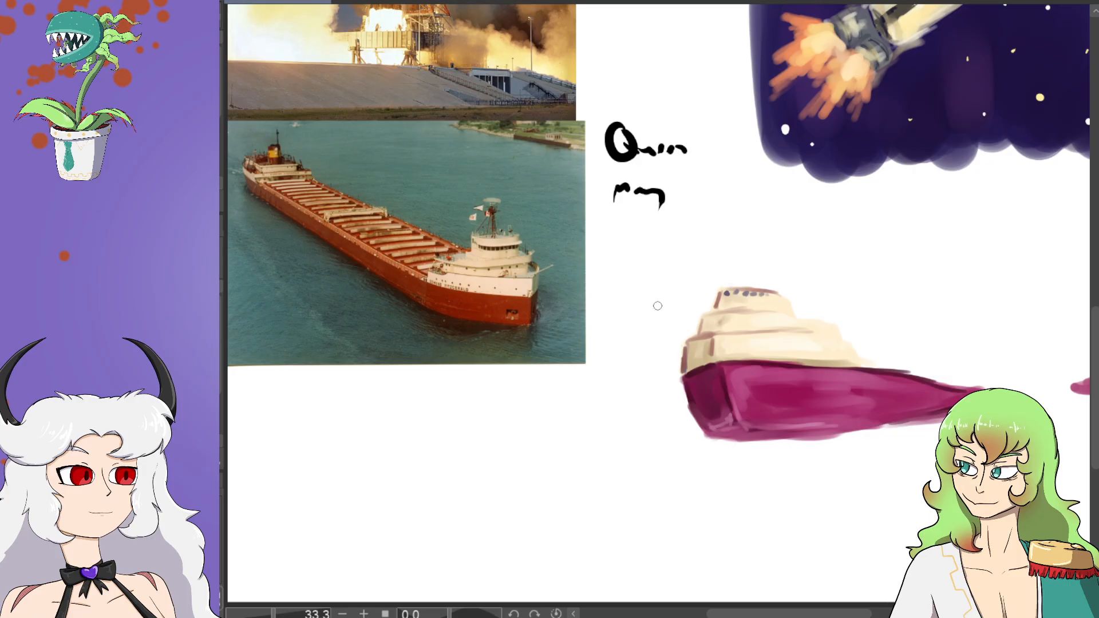
Step: Add grey accents to the superstructure's stepped rear and the small ship's top, and paint cream and dark deck details along the long hull
{"action": "mouse_move", "coordinate": [849, 347]}
{"action": "left_mouse_down"}
{"action": "mouse_move", "coordinate": [818, 339]}
{"action": "mouse_move", "coordinate": [846, 338]}
{"action": "mouse_move", "coordinate": [789, 312]}
{"action": "mouse_move", "coordinate": [828, 321]}
{"action": "mouse_move", "coordinate": [763, 312]}
{"action": "left_mouse_up"}
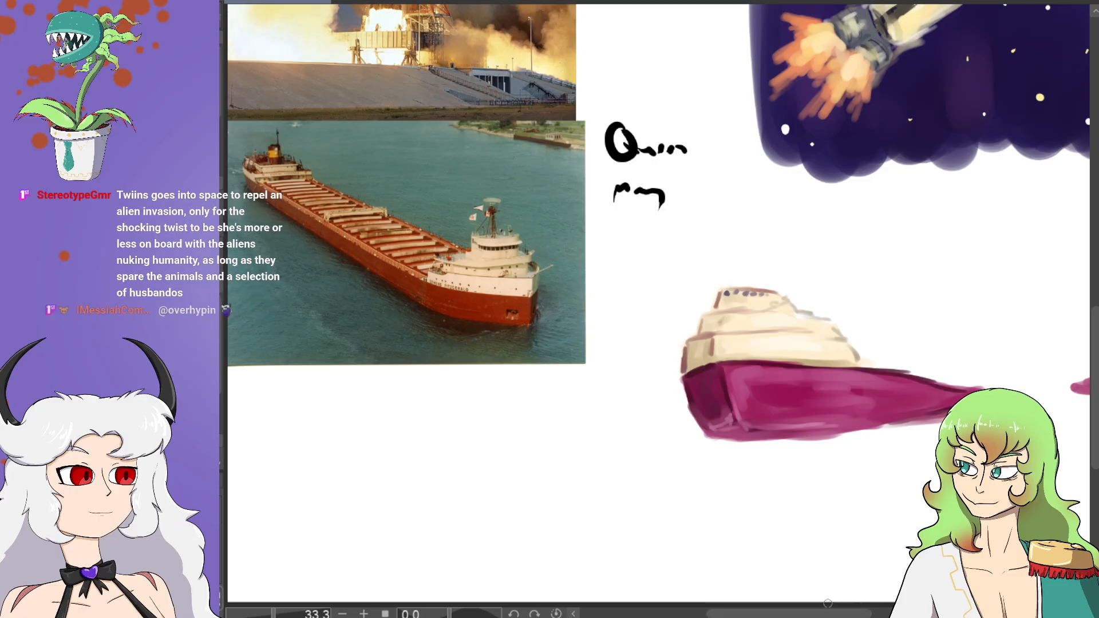
{"action": "mouse_move", "coordinate": [828, 605]}
{"action": "left_mouse_down"}
{"action": "mouse_move", "coordinate": [894, 610]}
{"action": "mouse_move", "coordinate": [822, 613]}
{"action": "mouse_move", "coordinate": [854, 612]}
{"action": "left_mouse_up"}
{"action": "left_click_drag", "start_coordinate": [984, 331], "coordinate": [974, 337]}
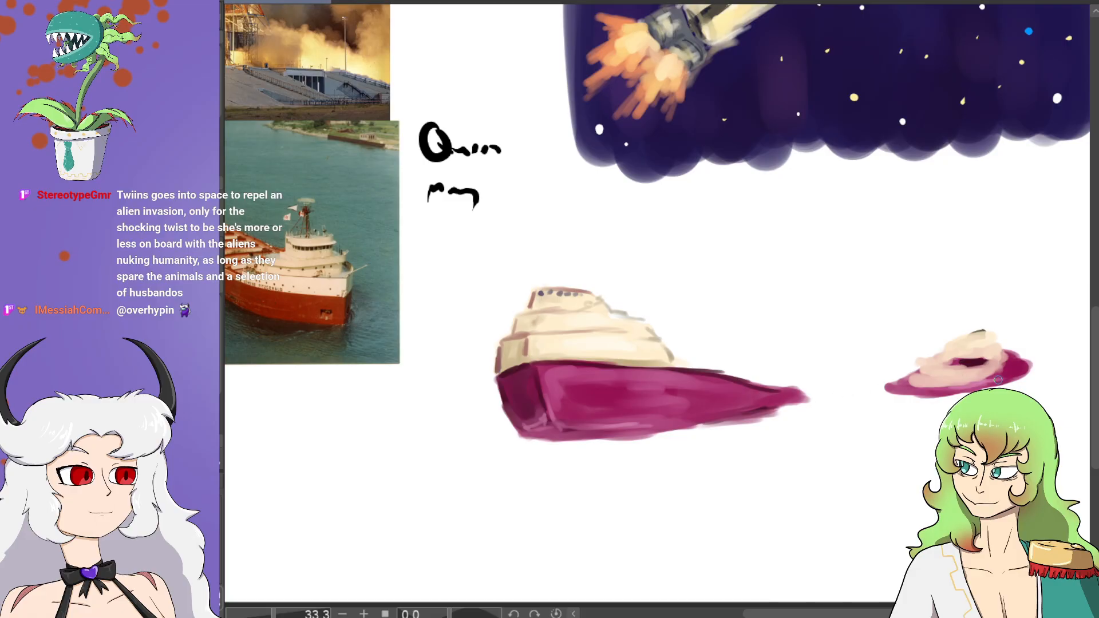
{"action": "mouse_move", "coordinate": [710, 366]}
{"action": "left_mouse_down"}
{"action": "mouse_move", "coordinate": [781, 385]}
{"action": "mouse_move", "coordinate": [691, 376]}
{"action": "mouse_move", "coordinate": [669, 361]}
{"action": "mouse_move", "coordinate": [762, 383]}
{"action": "left_mouse_up"}
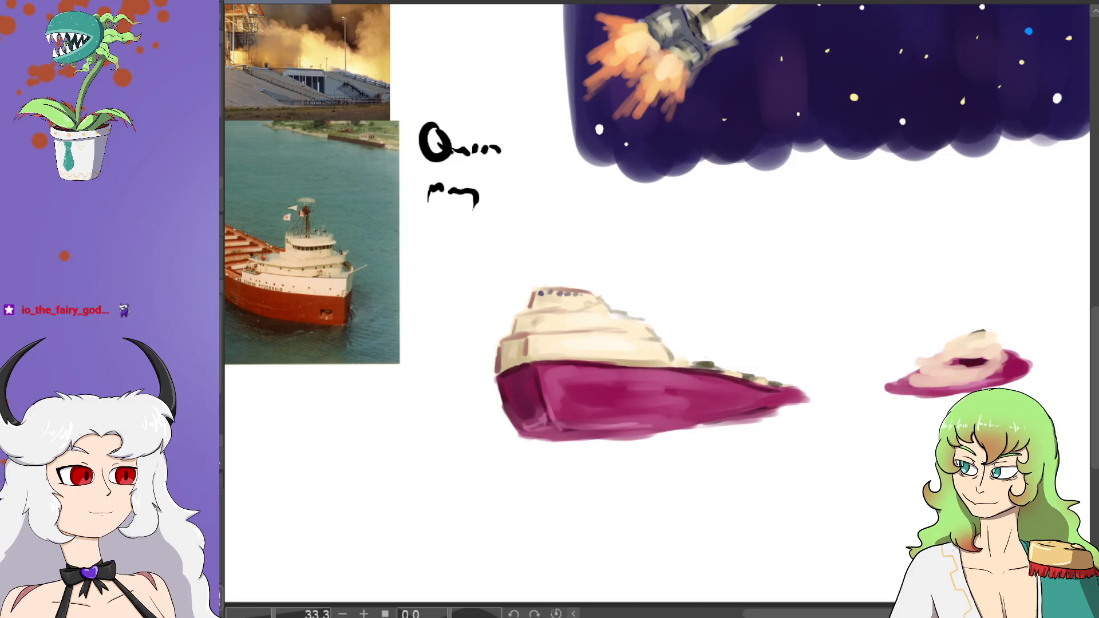
Step: Dot portholes across the lower superstructure decks and paint a dark hole on the magenta hull near the bow
{"action": "scroll", "coordinate": [859, 593], "scroll_direction": "left", "scroll_amount": 5}
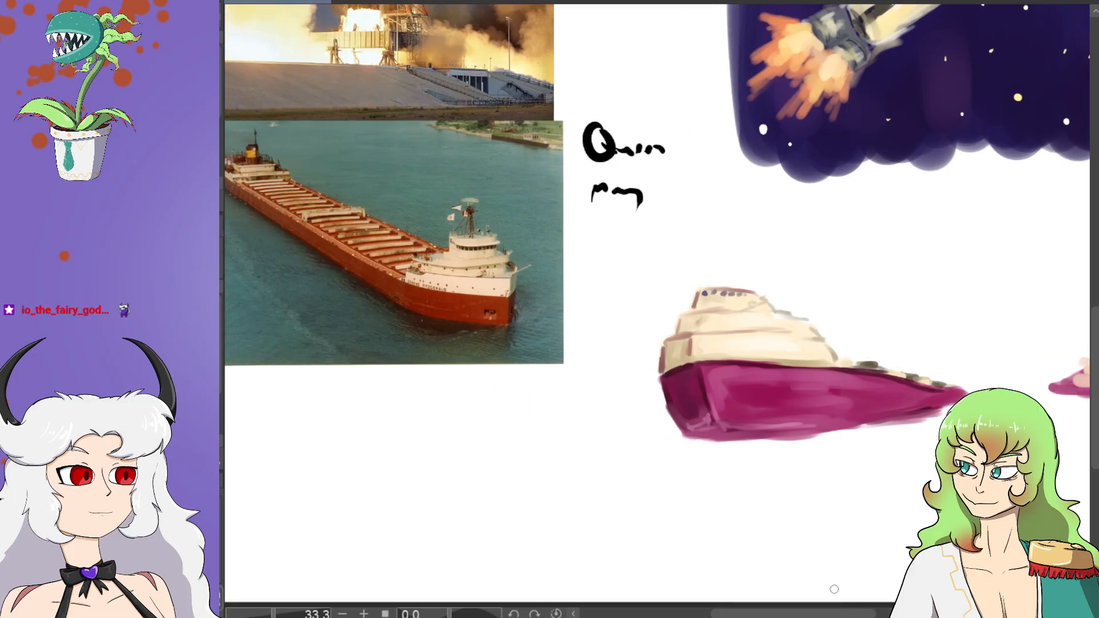
{"action": "left_click", "coordinate": [747, 401], "text": "alt"}
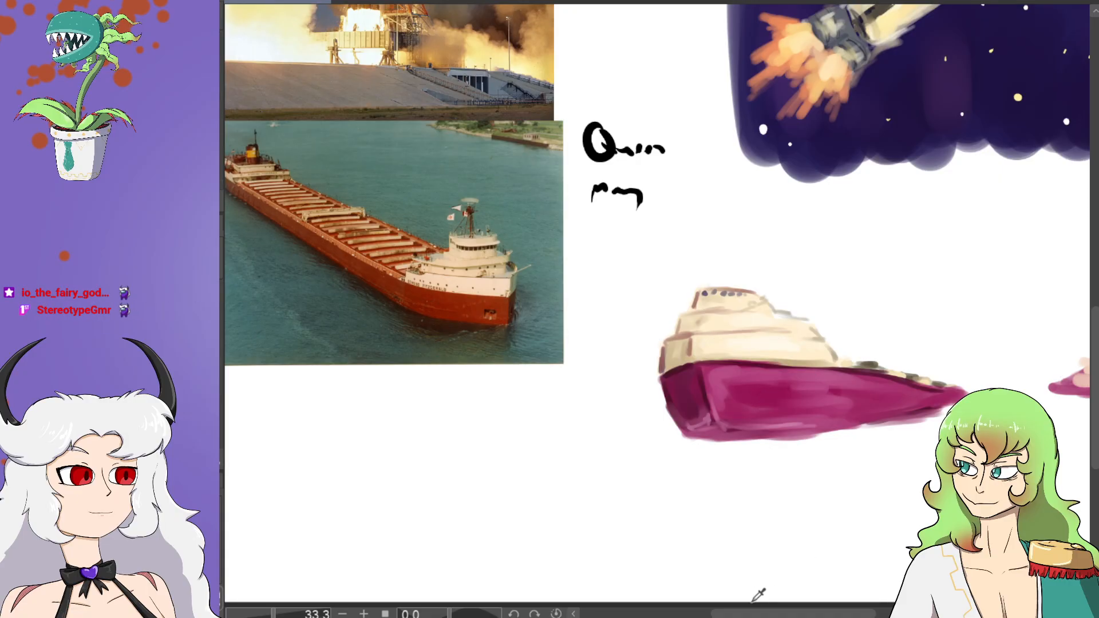
{"action": "scroll", "coordinate": [765, 614], "scroll_direction": "right", "scroll_amount": 3}
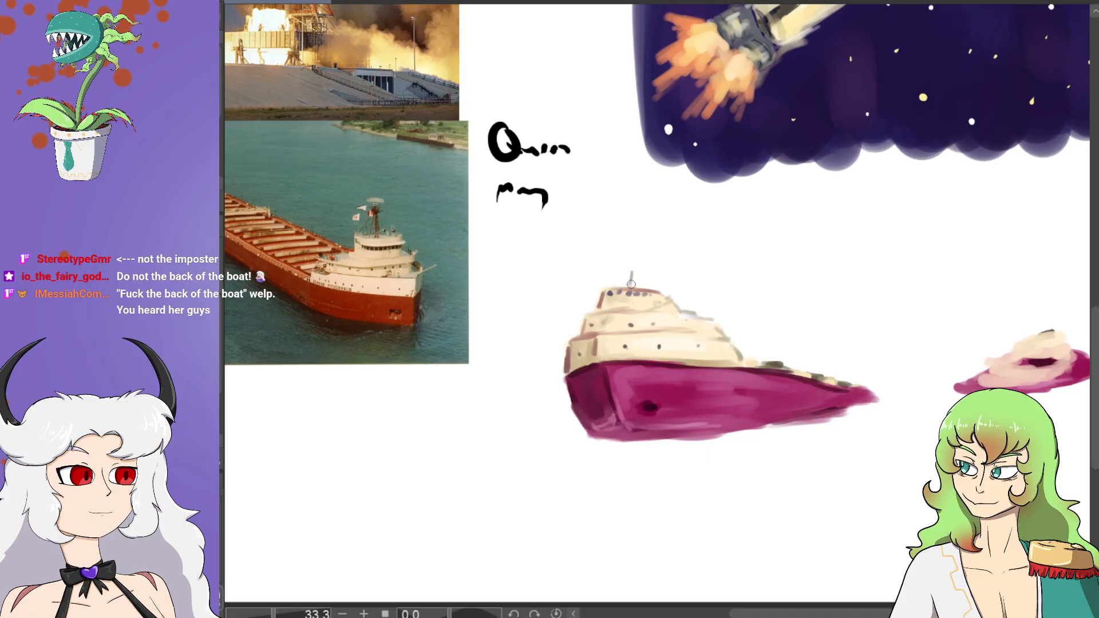
Step: Paint a grey mast with a slanted support atop the long ship and a thin mast on the small ship
{"action": "left_click_drag", "start_coordinate": [630, 289], "coordinate": [633, 272]}
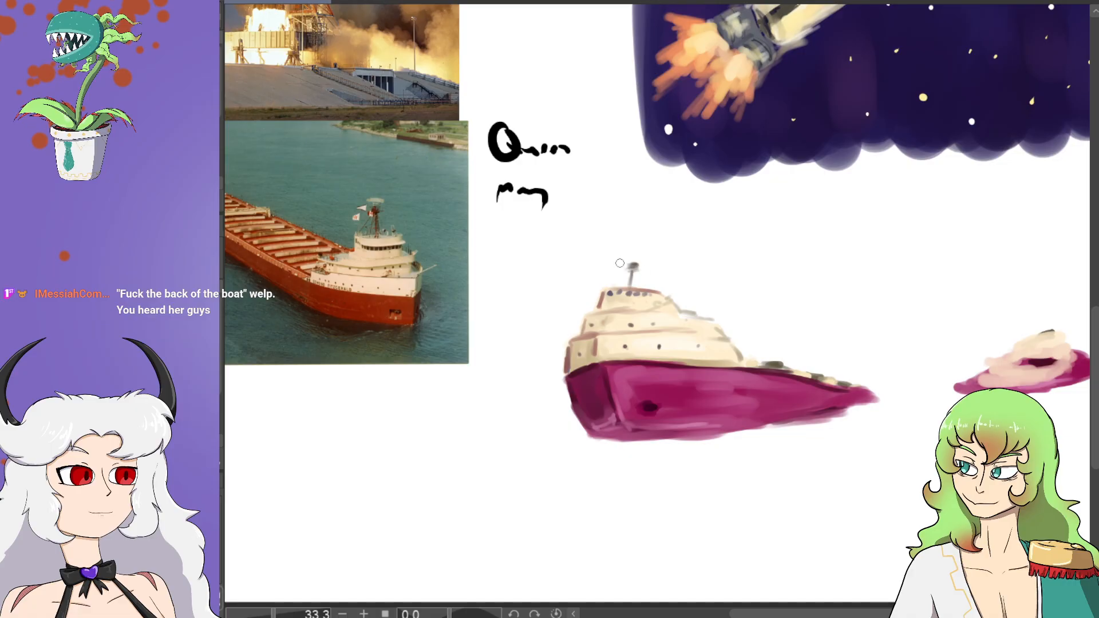
{"action": "left_click_drag", "start_coordinate": [635, 275], "coordinate": [646, 286]}
{"action": "mouse_move", "coordinate": [807, 613]}
{"action": "left_mouse_down"}
{"action": "mouse_move", "coordinate": [771, 614]}
{"action": "mouse_move", "coordinate": [823, 614]}
{"action": "left_mouse_up"}
{"action": "left_click_drag", "start_coordinate": [882, 328], "coordinate": [887, 347]}
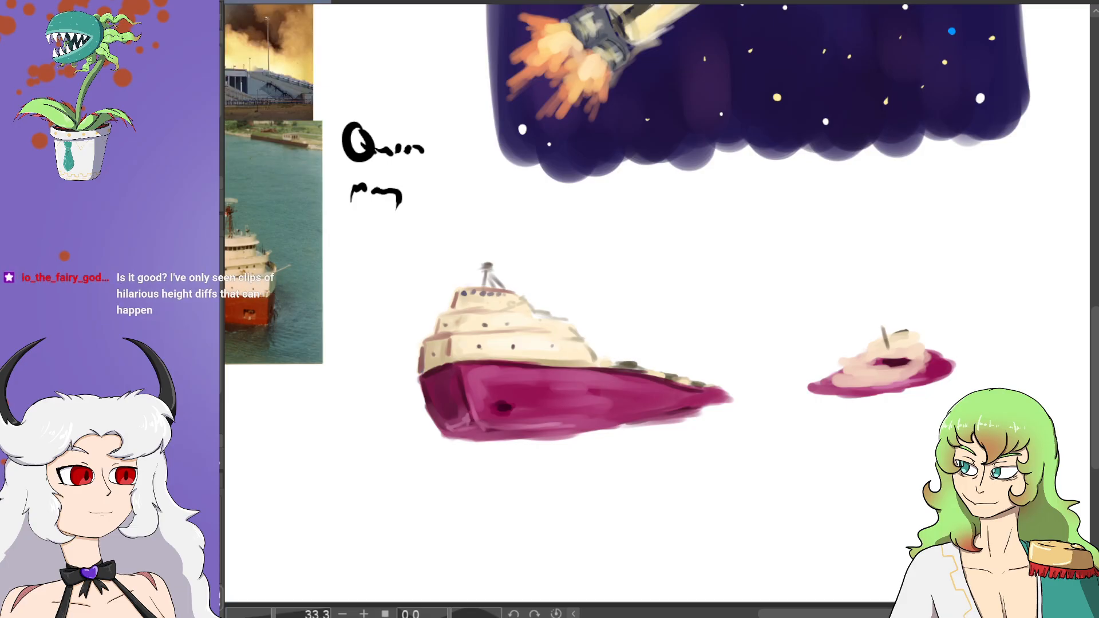
Step: Paint teal water beneath the long hull and start extending it behind the stern toward the small ship
{"action": "key", "text": "ctrl+minus"}
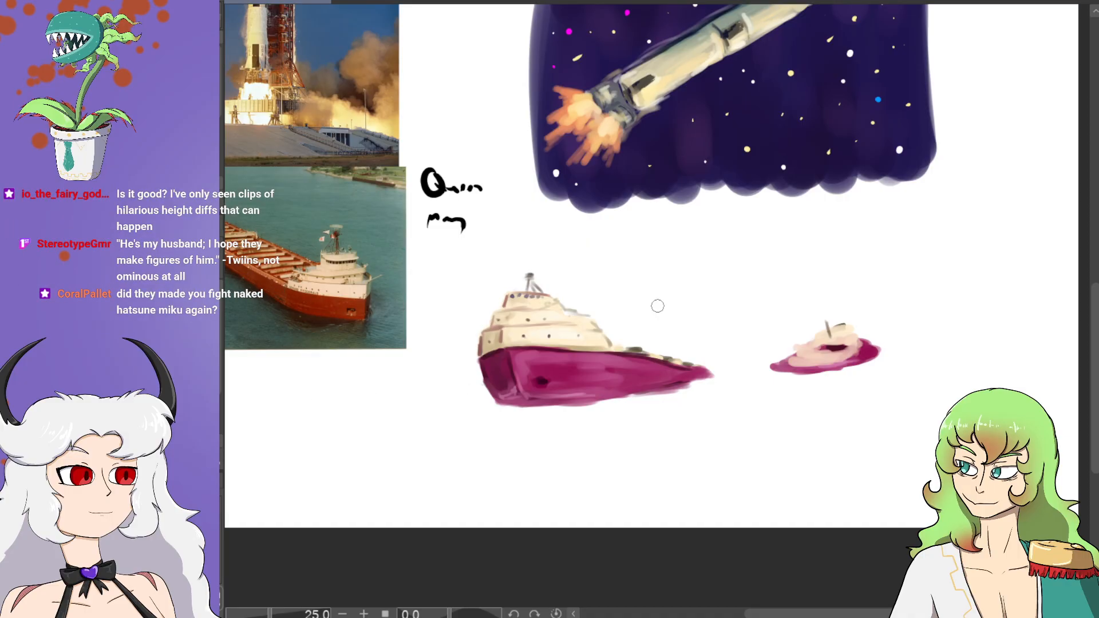
{"action": "mouse_move", "coordinate": [484, 387]}
{"action": "left_mouse_down"}
{"action": "mouse_move", "coordinate": [456, 388]}
{"action": "mouse_move", "coordinate": [481, 379]}
{"action": "mouse_move", "coordinate": [504, 405]}
{"action": "mouse_move", "coordinate": [538, 407]}
{"action": "mouse_move", "coordinate": [432, 392]}
{"action": "mouse_move", "coordinate": [473, 403]}
{"action": "mouse_move", "coordinate": [453, 412]}
{"action": "mouse_move", "coordinate": [479, 412]}
{"action": "mouse_move", "coordinate": [445, 396]}
{"action": "mouse_move", "coordinate": [494, 403]}
{"action": "mouse_move", "coordinate": [444, 399]}
{"action": "mouse_move", "coordinate": [488, 403]}
{"action": "mouse_move", "coordinate": [478, 389]}
{"action": "mouse_move", "coordinate": [495, 409]}
{"action": "mouse_move", "coordinate": [596, 411]}
{"action": "mouse_move", "coordinate": [499, 413]}
{"action": "mouse_move", "coordinate": [593, 408]}
{"action": "left_mouse_up"}
{"action": "left_click_drag", "start_coordinate": [483, 408], "coordinate": [588, 414]}
{"action": "left_click_drag", "start_coordinate": [519, 412], "coordinate": [614, 410]}
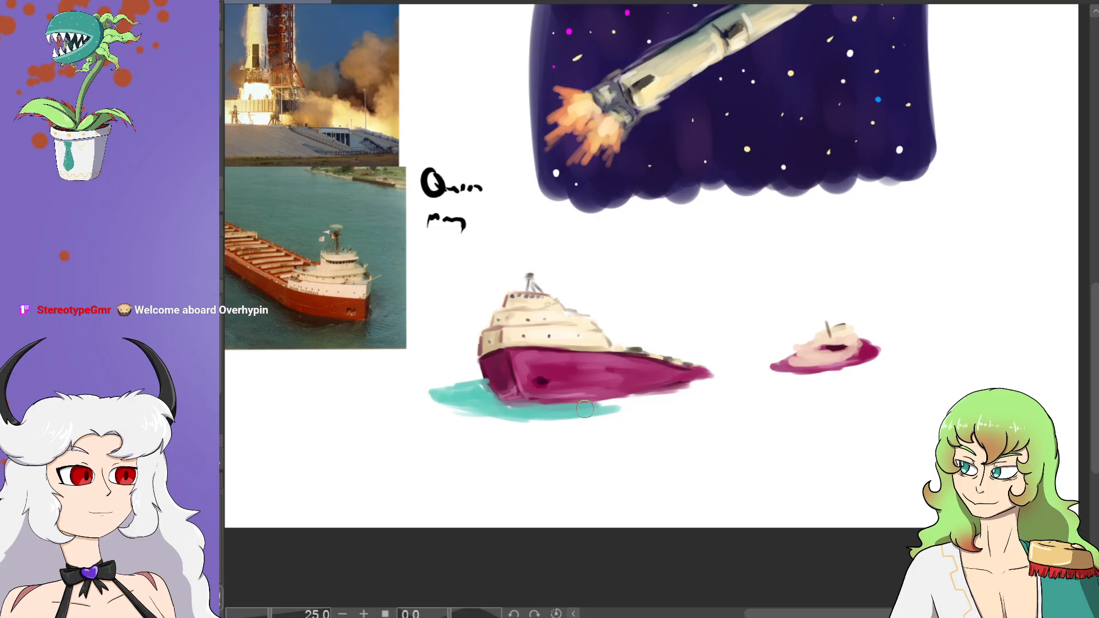
{"action": "mouse_move", "coordinate": [600, 406]}
{"action": "left_mouse_down"}
{"action": "mouse_move", "coordinate": [667, 401]}
{"action": "mouse_move", "coordinate": [581, 410]}
{"action": "mouse_move", "coordinate": [735, 391]}
{"action": "mouse_move", "coordinate": [706, 381]}
{"action": "mouse_move", "coordinate": [743, 374]}
{"action": "mouse_move", "coordinate": [720, 360]}
{"action": "left_mouse_up"}
{"action": "mouse_move", "coordinate": [785, 346]}
{"action": "left_mouse_down"}
{"action": "mouse_move", "coordinate": [718, 363]}
{"action": "mouse_move", "coordinate": [817, 340]}
{"action": "mouse_move", "coordinate": [765, 354]}
{"action": "left_mouse_up"}
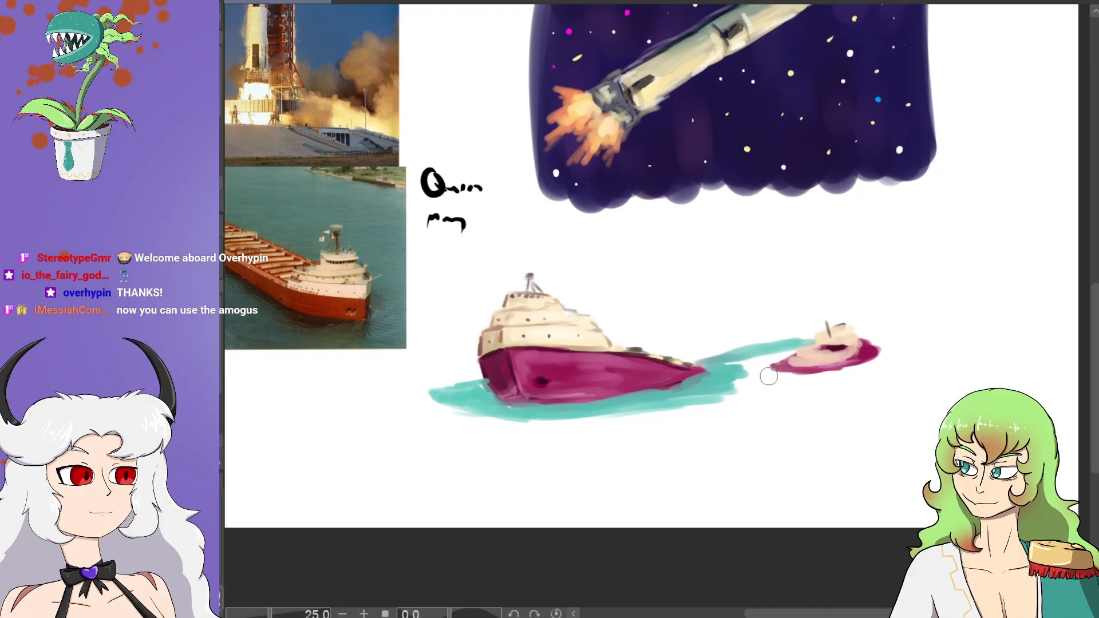
Step: Widen the teal water beyond the bow and fill it in between and around the two ships
{"action": "left_click_drag", "start_coordinate": [718, 360], "coordinate": [682, 356]}
{"action": "mouse_move", "coordinate": [682, 356]}
{"action": "left_mouse_down"}
{"action": "mouse_move", "coordinate": [695, 359]}
{"action": "mouse_move", "coordinate": [675, 356]}
{"action": "left_mouse_up"}
{"action": "mouse_move", "coordinate": [440, 391]}
{"action": "left_mouse_down"}
{"action": "mouse_move", "coordinate": [478, 378]}
{"action": "mouse_move", "coordinate": [451, 382]}
{"action": "mouse_move", "coordinate": [440, 403]}
{"action": "mouse_move", "coordinate": [486, 415]}
{"action": "left_mouse_up"}
{"action": "mouse_move", "coordinate": [677, 404]}
{"action": "left_mouse_down"}
{"action": "mouse_move", "coordinate": [854, 379]}
{"action": "mouse_move", "coordinate": [805, 383]}
{"action": "mouse_move", "coordinate": [825, 365]}
{"action": "left_mouse_up"}
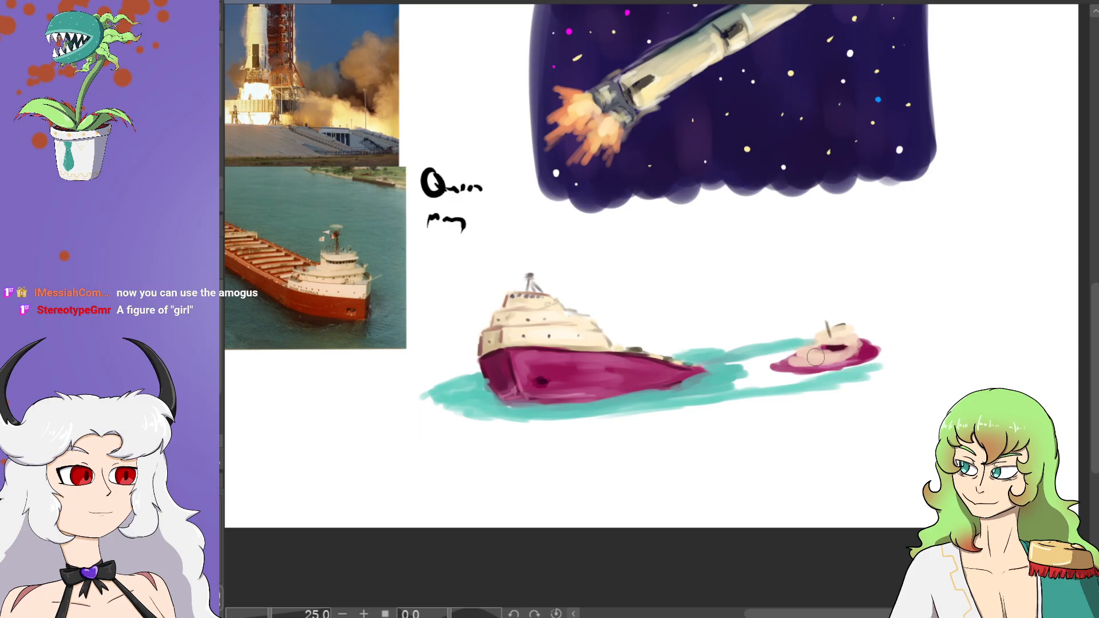
{"action": "mouse_move", "coordinate": [888, 329]}
{"action": "left_mouse_down"}
{"action": "mouse_move", "coordinate": [932, 337]}
{"action": "mouse_move", "coordinate": [891, 357]}
{"action": "mouse_move", "coordinate": [889, 340]}
{"action": "mouse_move", "coordinate": [865, 336]}
{"action": "mouse_move", "coordinate": [920, 338]}
{"action": "mouse_move", "coordinate": [860, 371]}
{"action": "mouse_move", "coordinate": [745, 370]}
{"action": "mouse_move", "coordinate": [763, 358]}
{"action": "mouse_move", "coordinate": [720, 367]}
{"action": "mouse_move", "coordinate": [799, 351]}
{"action": "mouse_move", "coordinate": [763, 366]}
{"action": "mouse_move", "coordinate": [784, 373]}
{"action": "mouse_move", "coordinate": [745, 385]}
{"action": "mouse_move", "coordinate": [751, 373]}
{"action": "mouse_move", "coordinate": [776, 373]}
{"action": "left_mouse_up"}
Step: Paint teal waves and splashes overlapping the long hull's waterline and stern, with a few drops beside the bow
{"action": "mouse_move", "coordinate": [554, 407]}
{"action": "left_mouse_down"}
{"action": "mouse_move", "coordinate": [604, 391]}
{"action": "mouse_move", "coordinate": [596, 406]}
{"action": "mouse_move", "coordinate": [614, 392]}
{"action": "mouse_move", "coordinate": [581, 397]}
{"action": "mouse_move", "coordinate": [626, 372]}
{"action": "mouse_move", "coordinate": [607, 402]}
{"action": "mouse_move", "coordinate": [563, 397]}
{"action": "left_mouse_up"}
{"action": "left_click_drag", "start_coordinate": [511, 399], "coordinate": [498, 398]}
{"action": "mouse_move", "coordinate": [639, 357]}
{"action": "left_mouse_down"}
{"action": "mouse_move", "coordinate": [655, 348]}
{"action": "mouse_move", "coordinate": [638, 358]}
{"action": "left_mouse_up"}
{"action": "mouse_move", "coordinate": [579, 391]}
{"action": "left_mouse_down"}
{"action": "mouse_move", "coordinate": [679, 386]}
{"action": "mouse_move", "coordinate": [663, 392]}
{"action": "mouse_move", "coordinate": [696, 362]}
{"action": "mouse_move", "coordinate": [582, 358]}
{"action": "mouse_move", "coordinate": [616, 335]}
{"action": "mouse_move", "coordinate": [624, 345]}
{"action": "mouse_move", "coordinate": [658, 311]}
{"action": "left_mouse_up"}
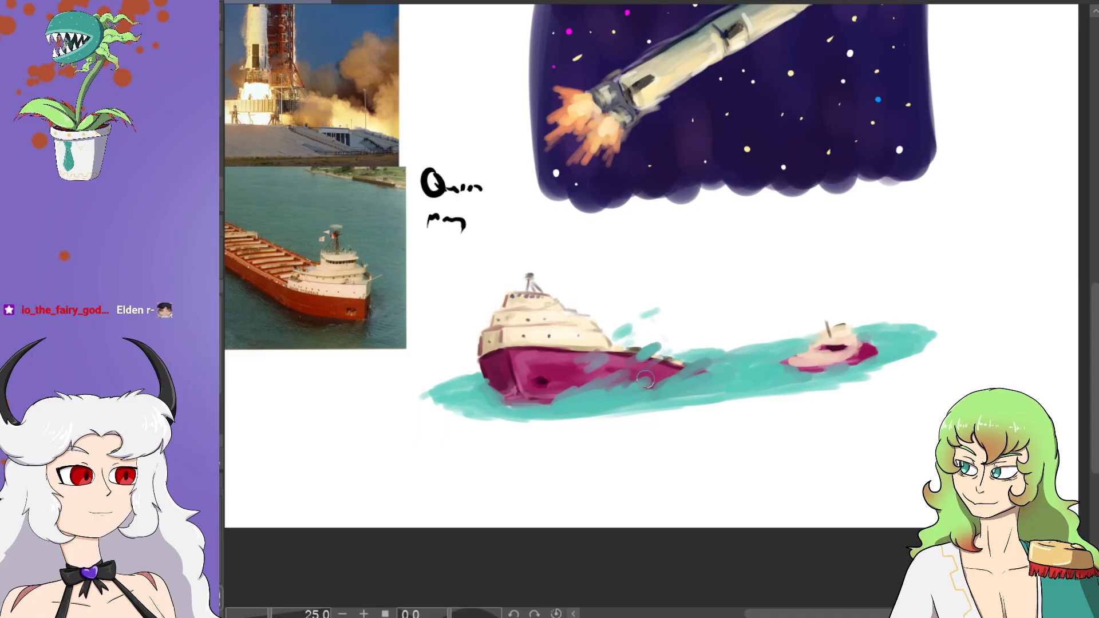
{"action": "mouse_move", "coordinate": [486, 382]}
{"action": "left_mouse_down"}
{"action": "mouse_move", "coordinate": [476, 361]}
{"action": "mouse_move", "coordinate": [494, 395]}
{"action": "mouse_move", "coordinate": [458, 357]}
{"action": "left_mouse_up"}
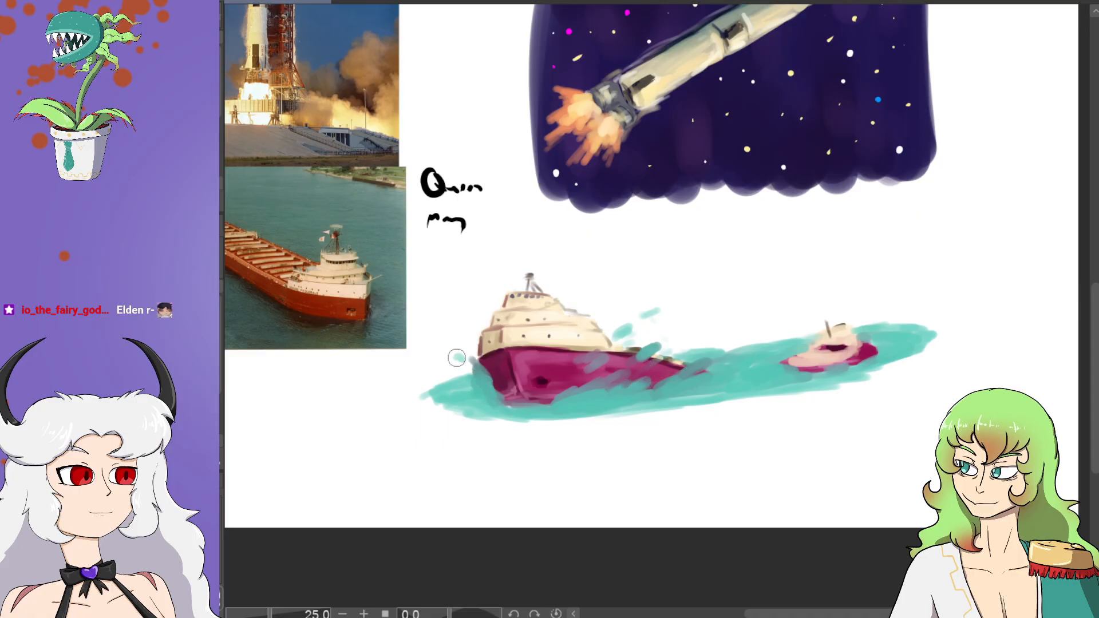
Step: Paint teal splashes and droplets over and around the small ship so it looks partly submerged
{"action": "mouse_move", "coordinate": [792, 368]}
{"action": "left_mouse_down"}
{"action": "mouse_move", "coordinate": [844, 348]}
{"action": "mouse_move", "coordinate": [824, 363]}
{"action": "mouse_move", "coordinate": [843, 340]}
{"action": "mouse_move", "coordinate": [836, 365]}
{"action": "mouse_move", "coordinate": [797, 360]}
{"action": "mouse_move", "coordinate": [781, 381]}
{"action": "mouse_move", "coordinate": [829, 321]}
{"action": "mouse_move", "coordinate": [885, 301]}
{"action": "left_mouse_up"}
{"action": "left_click", "coordinate": [892, 304]}
{"action": "left_click_drag", "start_coordinate": [870, 354], "coordinate": [855, 363]}
{"action": "left_click", "coordinate": [804, 325]}
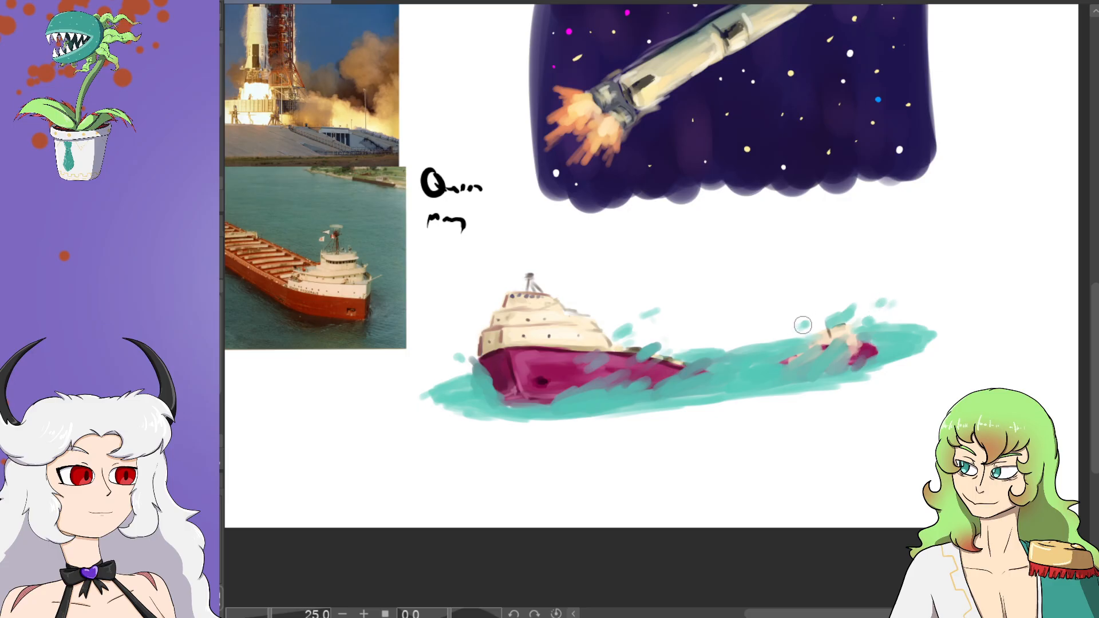
{"action": "left_click_drag", "start_coordinate": [848, 353], "coordinate": [852, 346]}
Step: Add darker teal shadow strokes to the water under the long hull and along the stretch to the small ship
{"action": "mouse_move", "coordinate": [527, 407]}
{"action": "left_mouse_down"}
{"action": "mouse_move", "coordinate": [494, 402]}
{"action": "mouse_move", "coordinate": [547, 413]}
{"action": "left_mouse_up"}
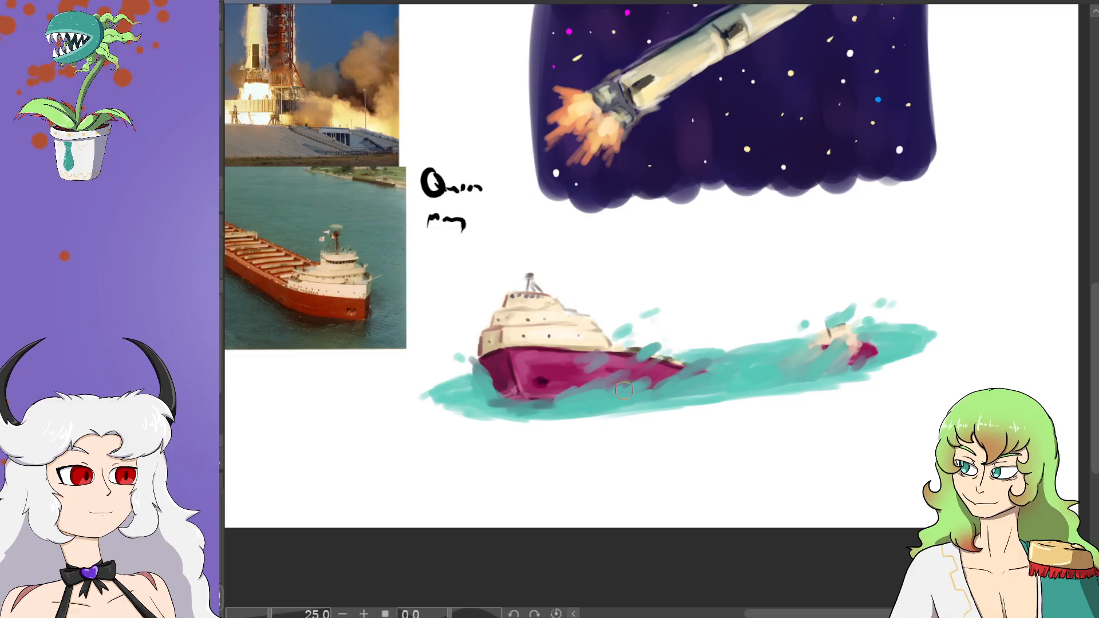
{"action": "mouse_move", "coordinate": [595, 401]}
{"action": "left_mouse_down"}
{"action": "mouse_move", "coordinate": [659, 385]}
{"action": "mouse_move", "coordinate": [673, 395]}
{"action": "mouse_move", "coordinate": [689, 373]}
{"action": "mouse_move", "coordinate": [583, 409]}
{"action": "left_mouse_up"}
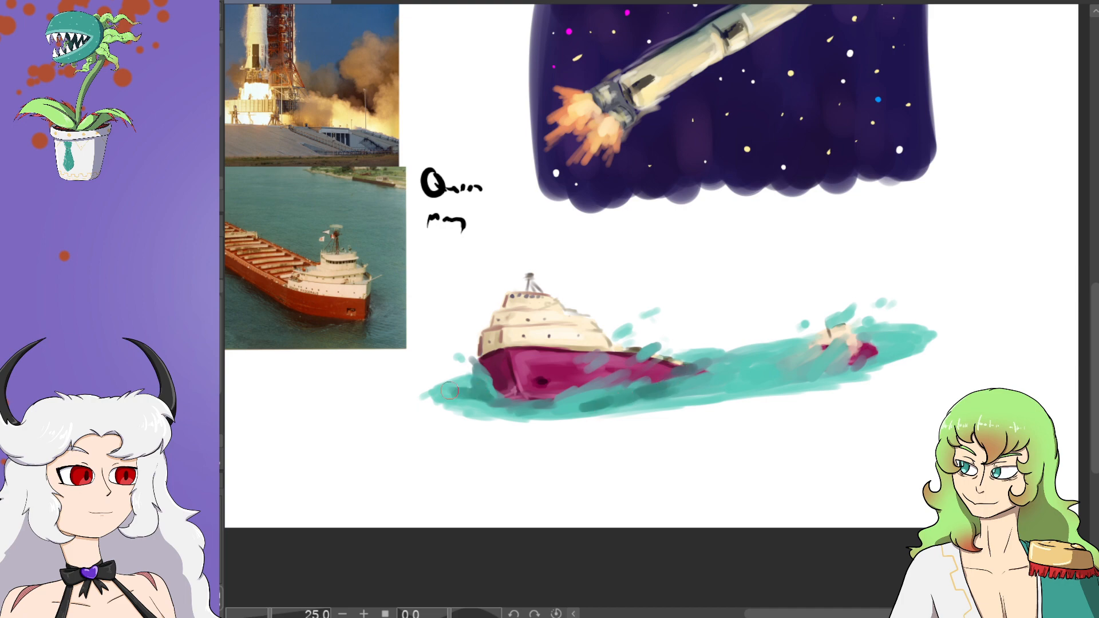
{"action": "mouse_move", "coordinate": [684, 395]}
{"action": "left_mouse_down"}
{"action": "mouse_move", "coordinate": [696, 383]}
{"action": "mouse_move", "coordinate": [682, 375]}
{"action": "mouse_move", "coordinate": [730, 370]}
{"action": "mouse_move", "coordinate": [713, 371]}
{"action": "mouse_move", "coordinate": [724, 356]}
{"action": "mouse_move", "coordinate": [750, 353]}
{"action": "mouse_move", "coordinate": [741, 378]}
{"action": "mouse_move", "coordinate": [770, 381]}
{"action": "mouse_move", "coordinate": [788, 362]}
{"action": "mouse_move", "coordinate": [811, 366]}
{"action": "mouse_move", "coordinate": [780, 370]}
{"action": "mouse_move", "coordinate": [842, 369]}
{"action": "mouse_move", "coordinate": [813, 352]}
{"action": "mouse_move", "coordinate": [866, 358]}
{"action": "mouse_move", "coordinate": [902, 339]}
{"action": "mouse_move", "coordinate": [893, 343]}
{"action": "left_mouse_up"}
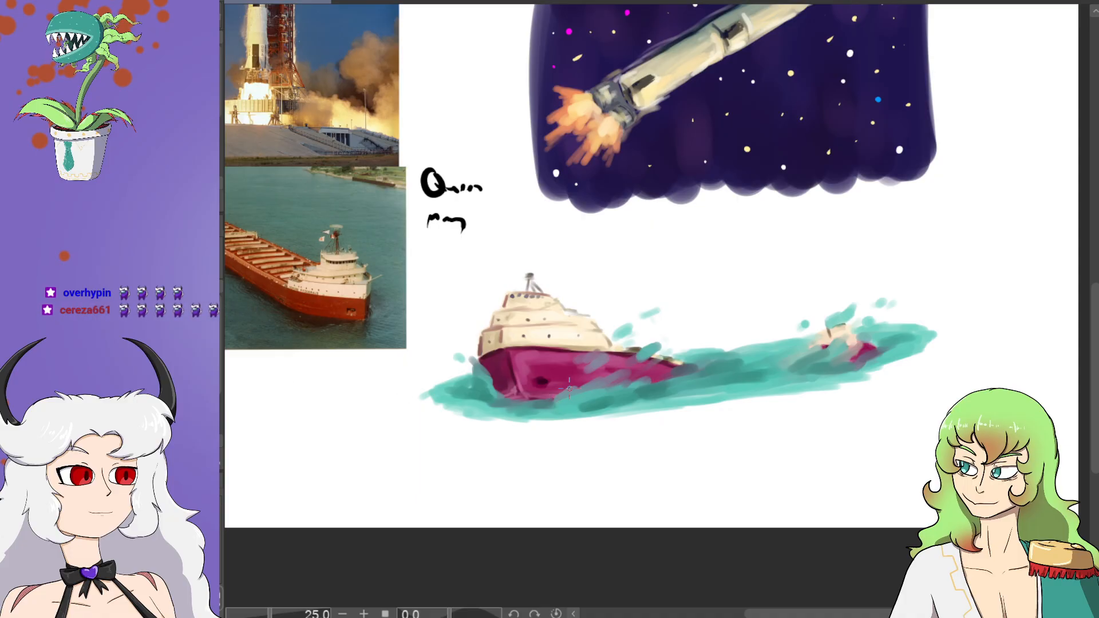
Step: Paint pale teal foam over the splashes at the long ship's side, stern and bow, and along the nearby water
{"action": "left_click_drag", "start_coordinate": [554, 401], "coordinate": [610, 381]}
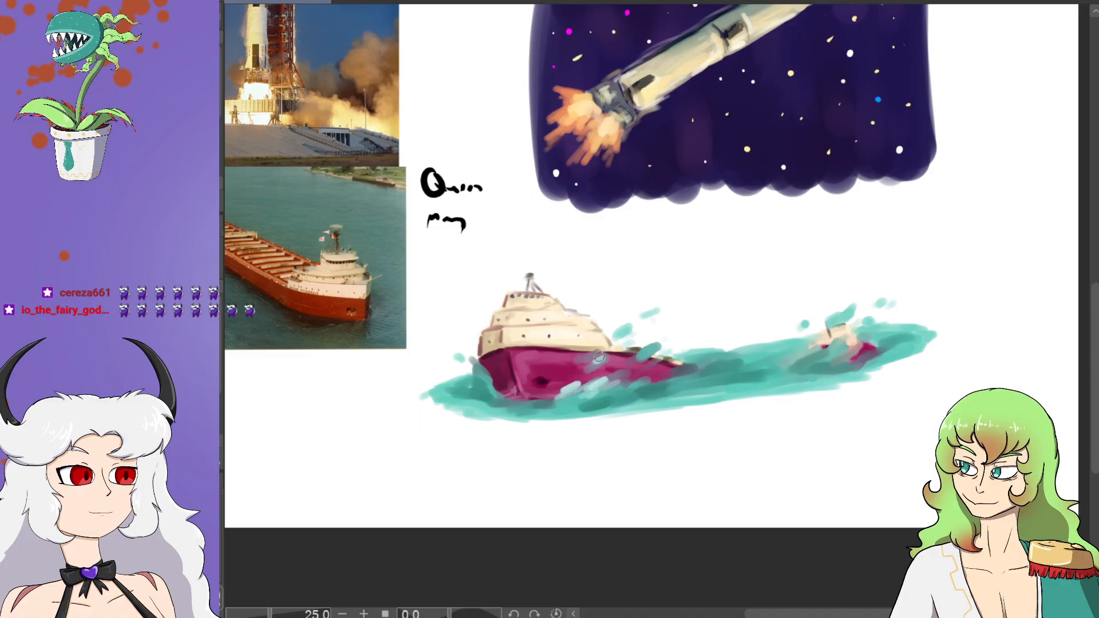
{"action": "mouse_move", "coordinate": [654, 348]}
{"action": "left_mouse_down"}
{"action": "mouse_move", "coordinate": [632, 375]}
{"action": "mouse_move", "coordinate": [628, 326]}
{"action": "left_mouse_up"}
{"action": "mouse_move", "coordinate": [484, 374]}
{"action": "left_mouse_down"}
{"action": "mouse_move", "coordinate": [502, 399]}
{"action": "mouse_move", "coordinate": [523, 398]}
{"action": "left_mouse_up"}
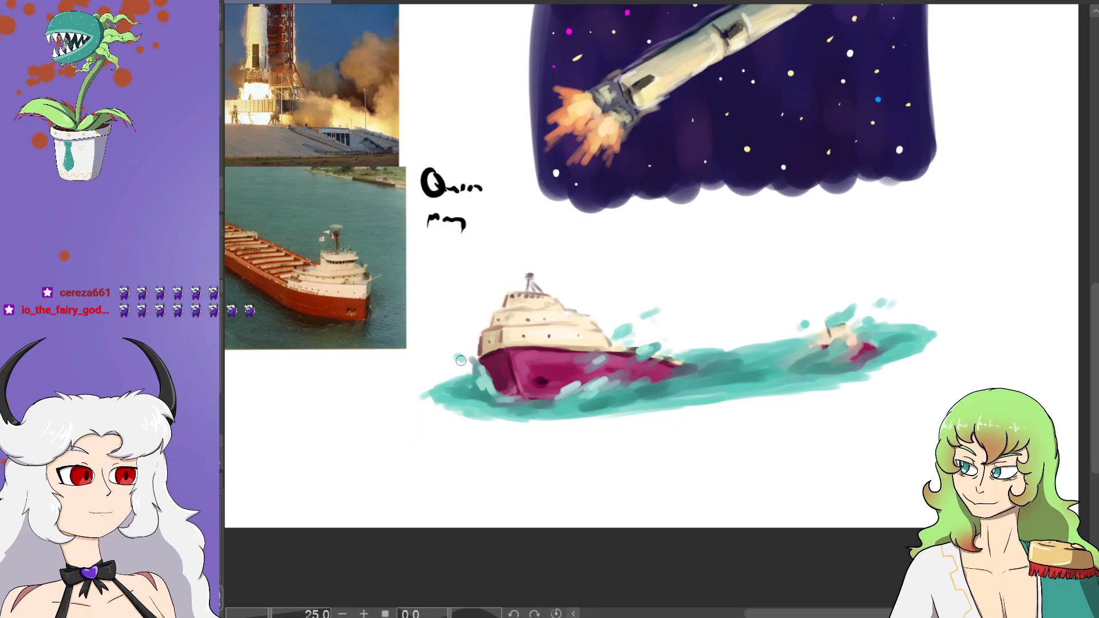
{"action": "left_click_drag", "start_coordinate": [457, 391], "coordinate": [496, 398]}
{"action": "mouse_move", "coordinate": [636, 390]}
{"action": "left_mouse_down"}
{"action": "mouse_move", "coordinate": [740, 382]}
{"action": "mouse_move", "coordinate": [690, 386]}
{"action": "mouse_move", "coordinate": [709, 396]}
{"action": "mouse_move", "coordinate": [712, 351]}
{"action": "mouse_move", "coordinate": [719, 385]}
{"action": "mouse_move", "coordinate": [704, 383]}
{"action": "mouse_move", "coordinate": [763, 372]}
{"action": "left_mouse_up"}
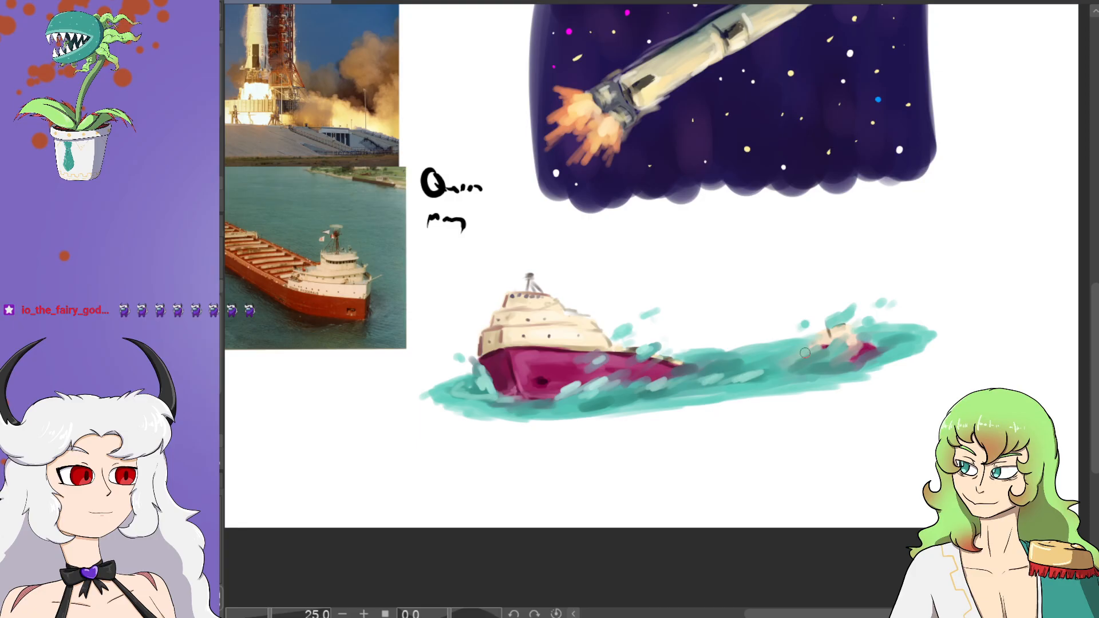
Step: Add pale teal foam to the small ship's splashes and light wave strokes across the water between the ships
{"action": "mouse_move", "coordinate": [802, 361]}
{"action": "left_mouse_down"}
{"action": "mouse_move", "coordinate": [839, 356]}
{"action": "mouse_move", "coordinate": [855, 306]}
{"action": "left_mouse_up"}
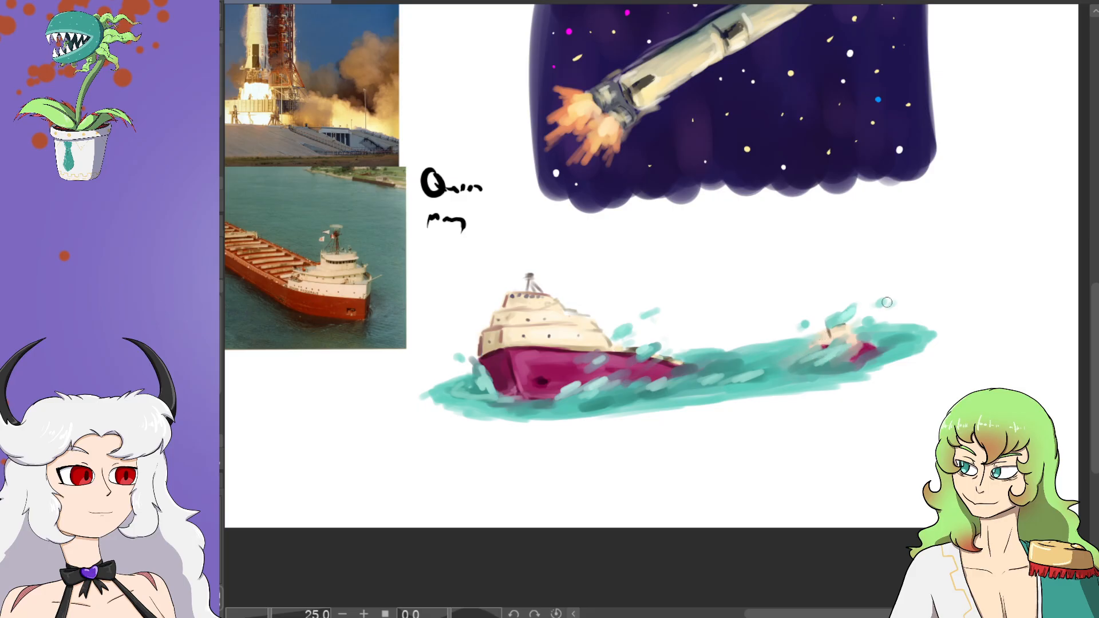
{"action": "left_click_drag", "start_coordinate": [848, 364], "coordinate": [878, 353]}
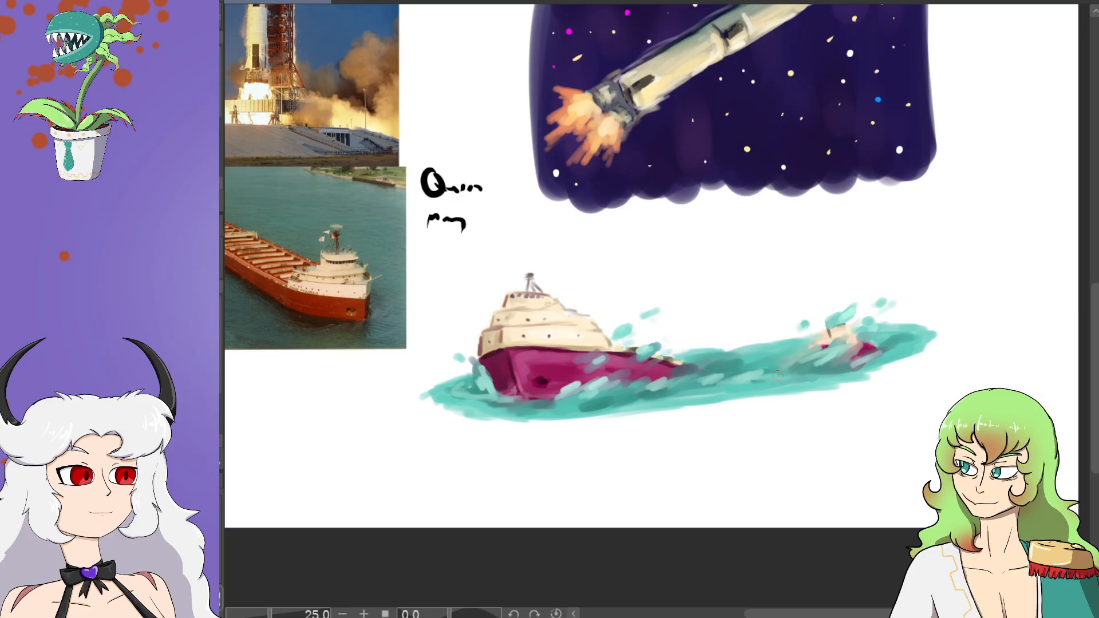
{"action": "left_click_drag", "start_coordinate": [797, 349], "coordinate": [705, 361]}
{"action": "left_click_drag", "start_coordinate": [707, 371], "coordinate": [689, 374]}
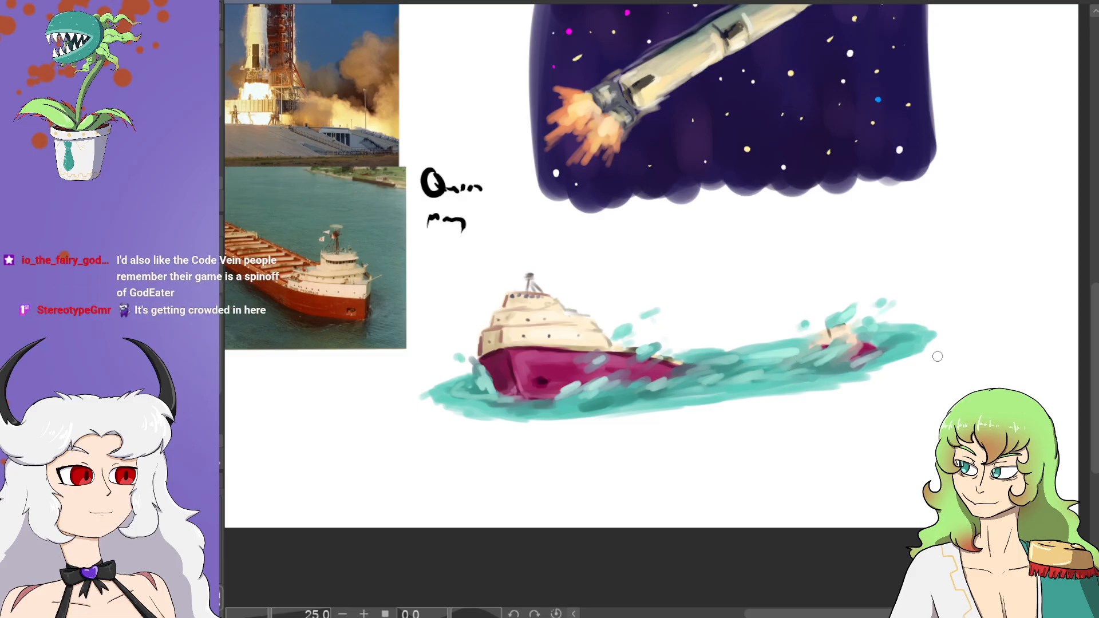
Step: Refine the water with thin near-white highlight strokes on the waves and splashes around the long hull
{"action": "mouse_move", "coordinate": [558, 395]}
{"action": "left_mouse_down"}
{"action": "mouse_move", "coordinate": [566, 381]}
{"action": "mouse_move", "coordinate": [600, 375]}
{"action": "left_mouse_up"}
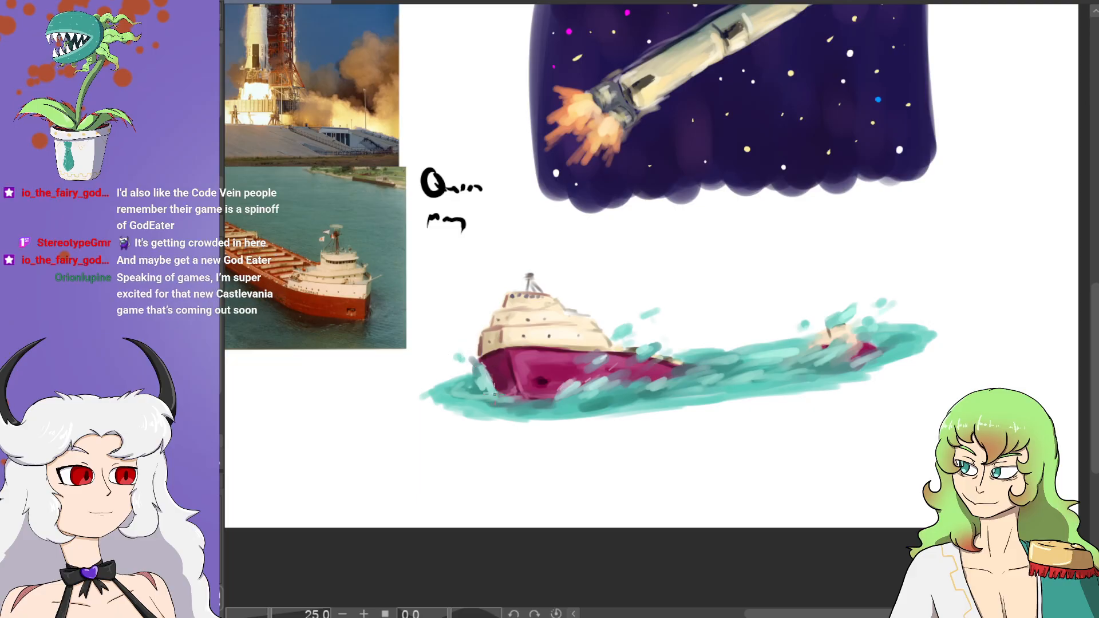
{"action": "mouse_move", "coordinate": [454, 392]}
{"action": "left_mouse_down"}
{"action": "mouse_move", "coordinate": [506, 405]}
{"action": "mouse_move", "coordinate": [494, 404]}
{"action": "left_mouse_up"}
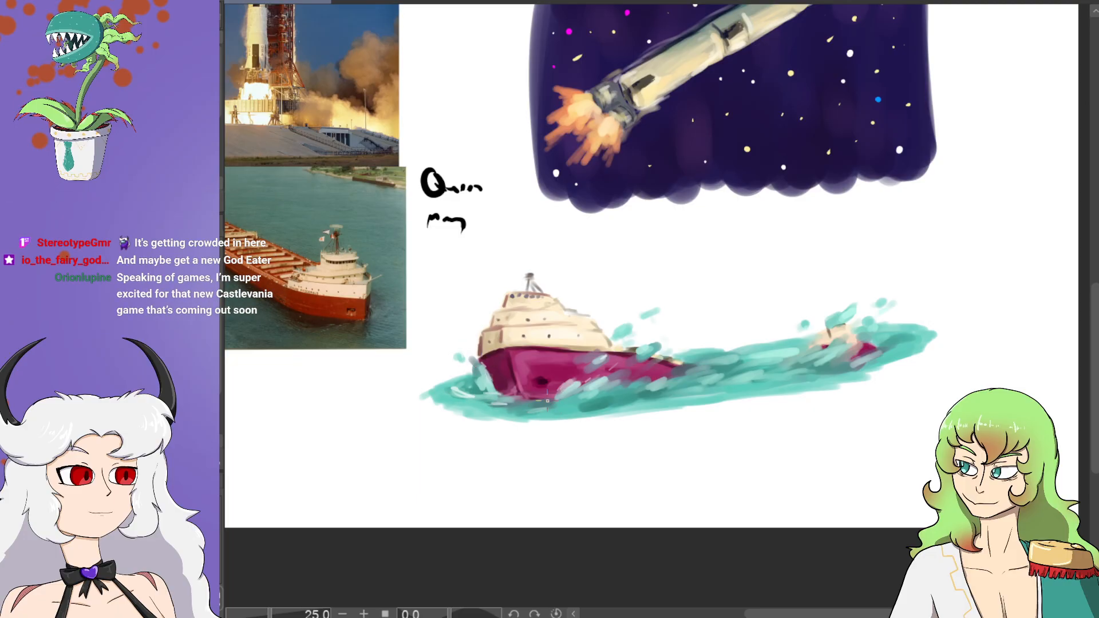
{"action": "mouse_move", "coordinate": [613, 404]}
{"action": "left_mouse_down"}
{"action": "mouse_move", "coordinate": [598, 404]}
{"action": "mouse_move", "coordinate": [630, 403]}
{"action": "mouse_move", "coordinate": [640, 385]}
{"action": "mouse_move", "coordinate": [646, 394]}
{"action": "left_mouse_up"}
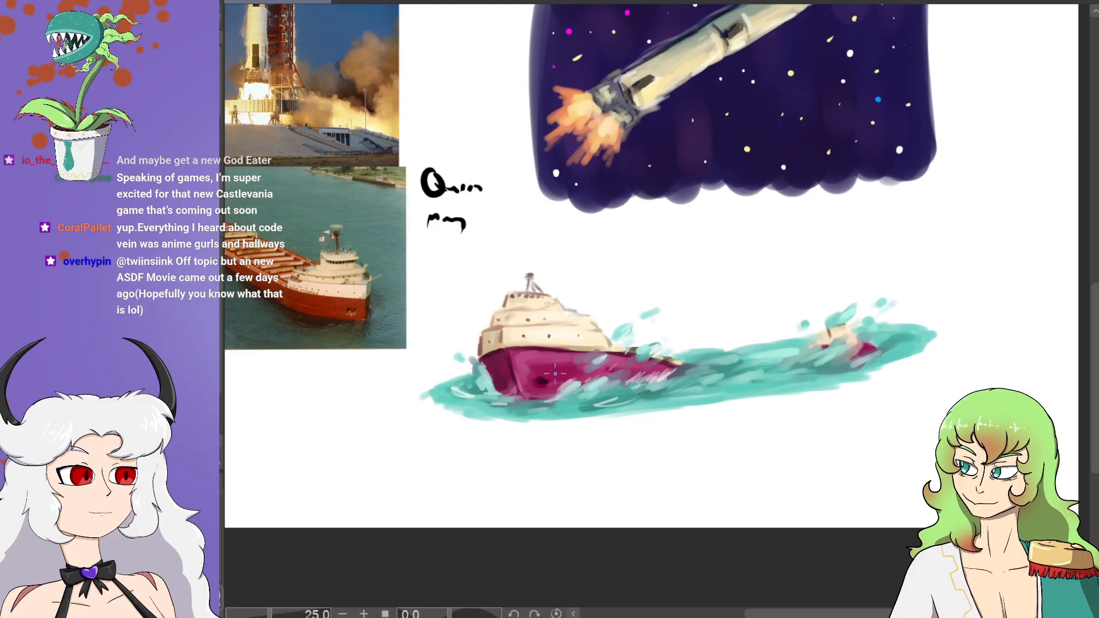
{"action": "left_click_drag", "start_coordinate": [478, 377], "coordinate": [483, 387]}
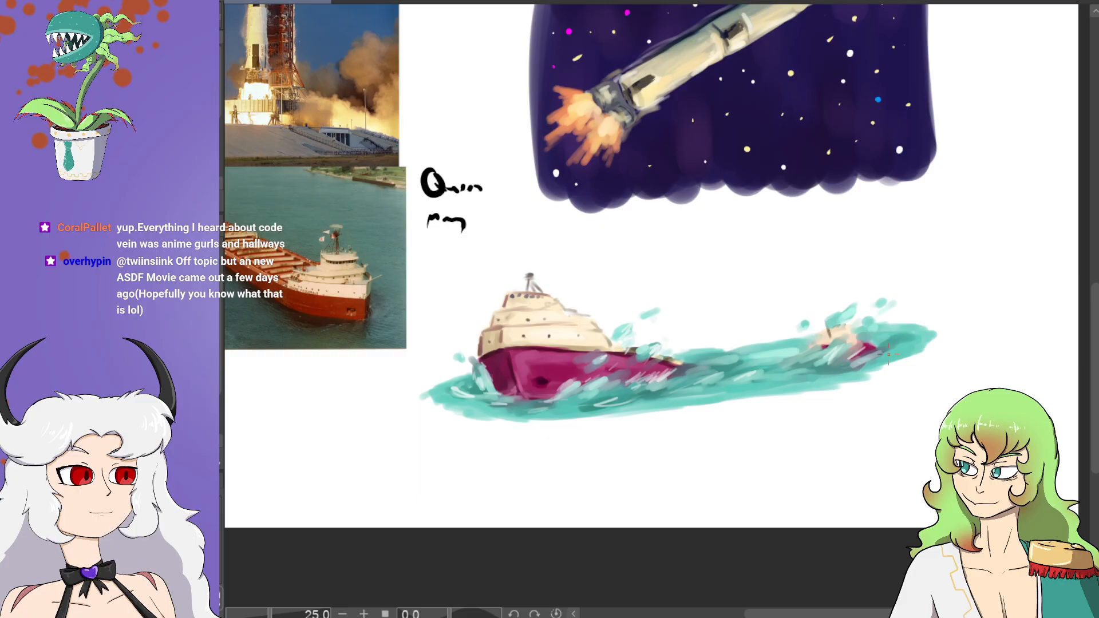
{"action": "scroll", "coordinate": [888, 354], "scroll_direction": "down", "scroll_amount": 2}
{"action": "scroll", "coordinate": [905, 423], "scroll_direction": "up", "scroll_amount": 2}
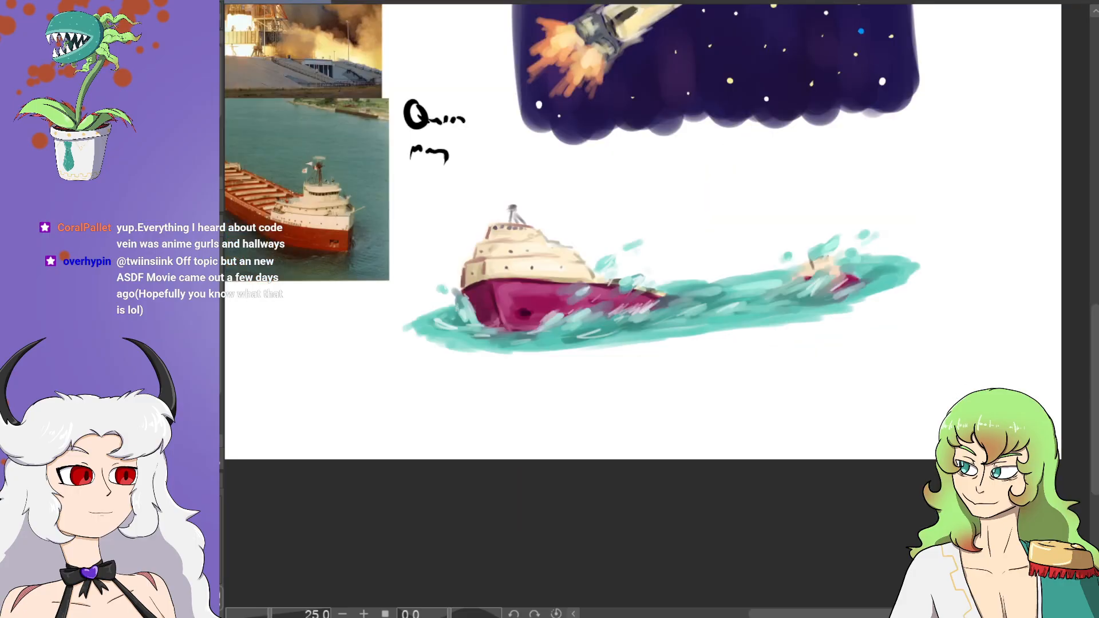
Step: Paste the ocean liner photo into the study sheet, scale it down and place it under the cargo ship photo
{"action": "left_click_drag", "start_coordinate": [1094, 385], "coordinate": [1095, 346]}
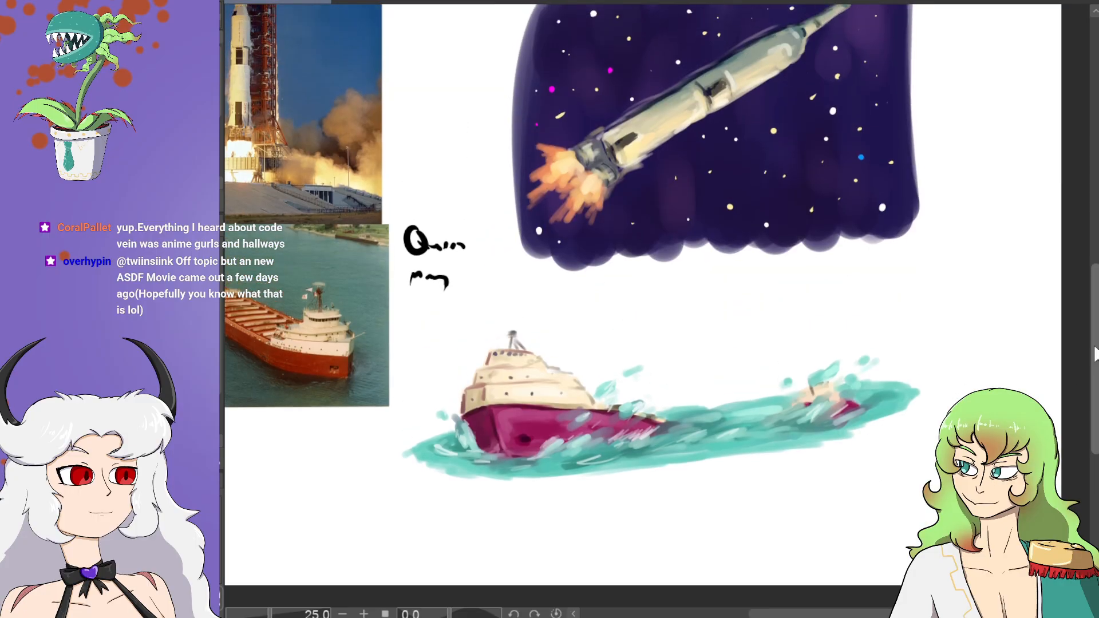
{"action": "key", "text": "ctrl+minus"}
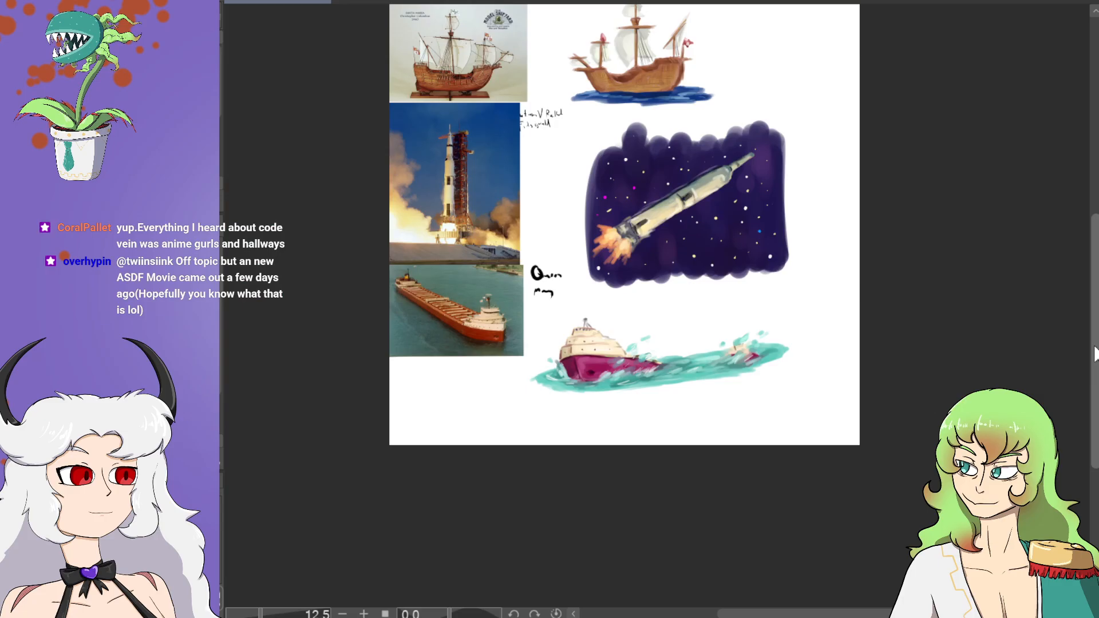
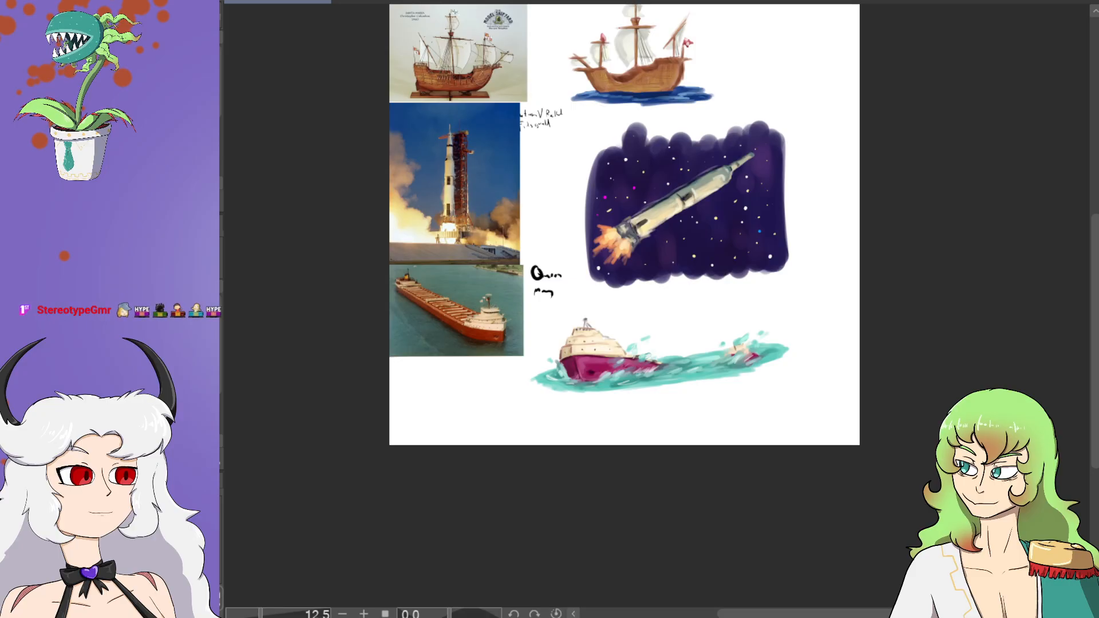
{"action": "key", "text": "ctrl+v"}
{"action": "key", "text": "ctrl+t"}
{"action": "left_click_drag", "start_coordinate": [615, 142], "coordinate": [539, 94]}
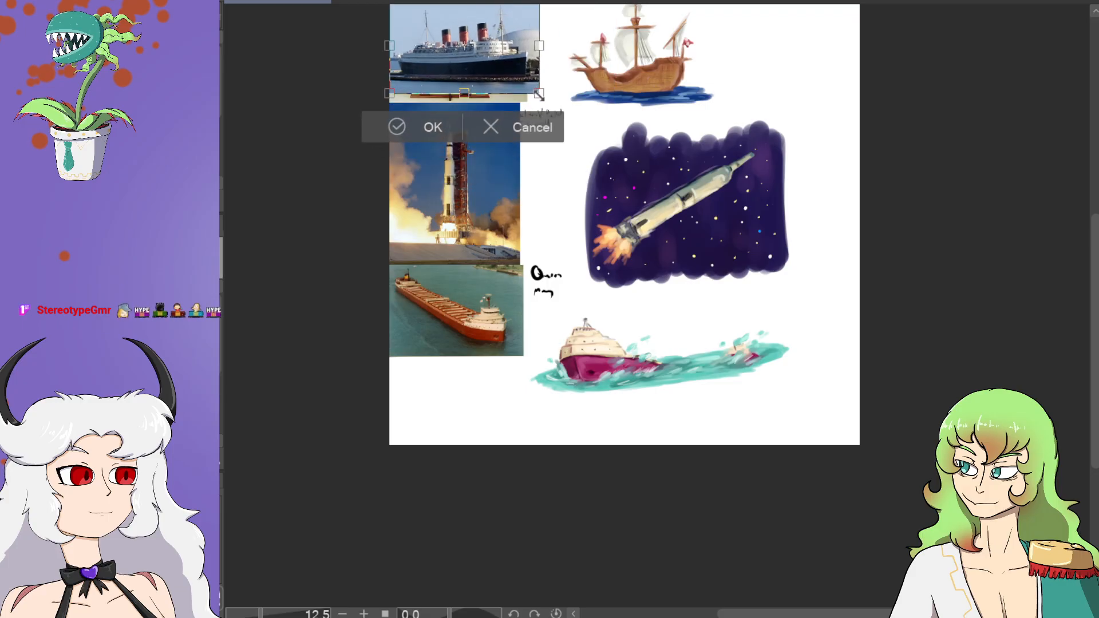
{"action": "left_click", "coordinate": [420, 126]}
{"action": "left_click_drag", "start_coordinate": [475, 67], "coordinate": [485, 360]}
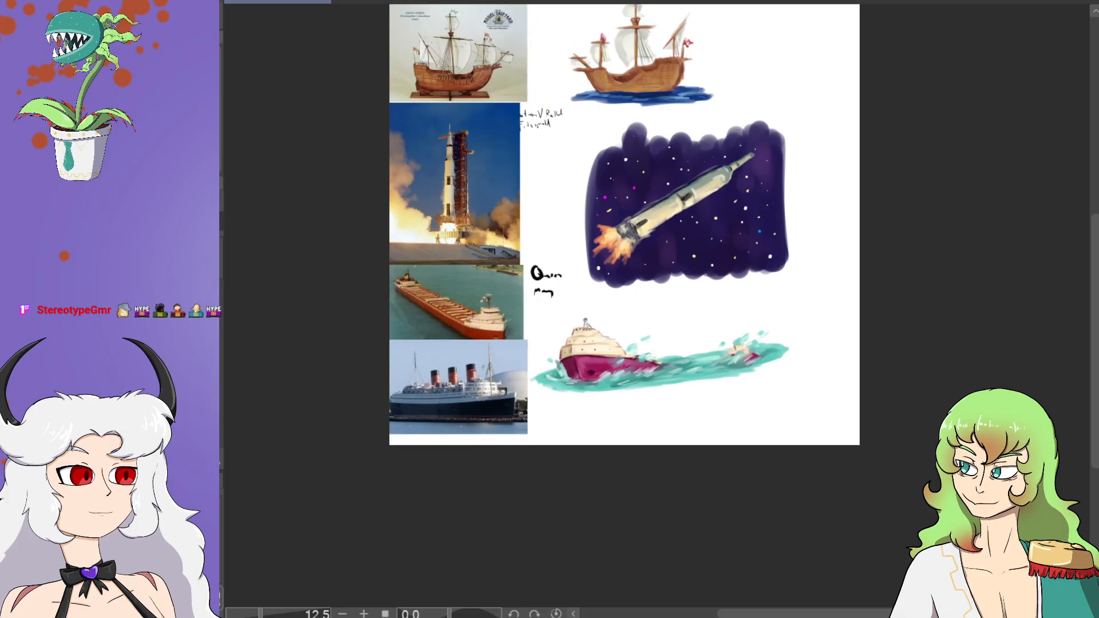
Step: Extend the canvas downward to make room below the ocean liner photo
{"action": "left_click", "coordinate": [218, 457]}
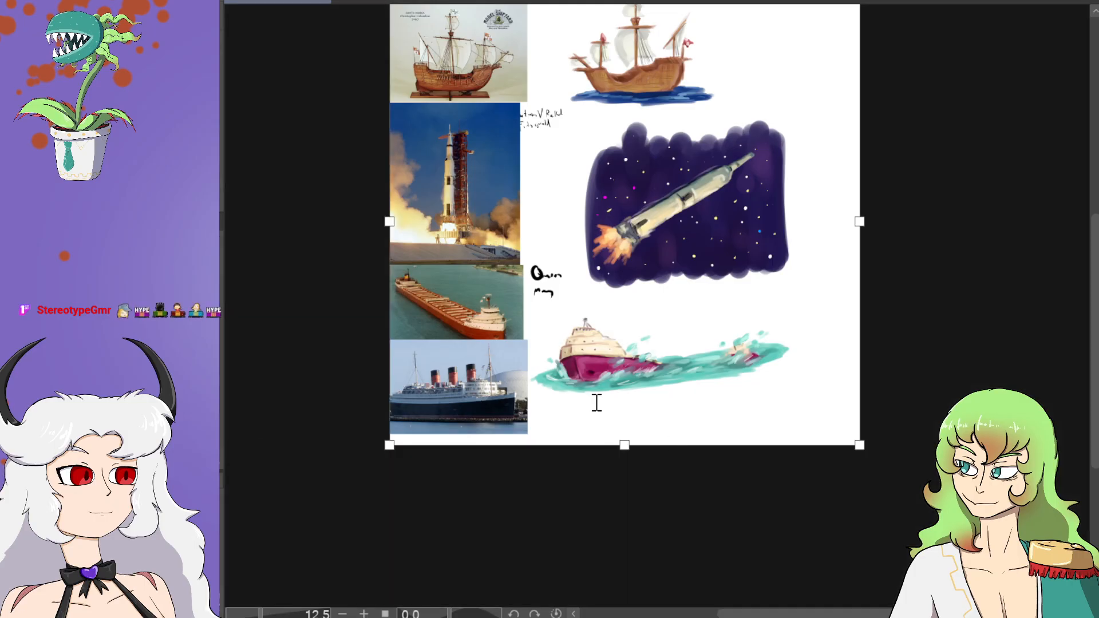
{"action": "key", "text": "BackSpace"}
{"action": "type", "text": "7"}
{"action": "key", "text": "BackSpace"}
{"action": "type", "text": "8"}
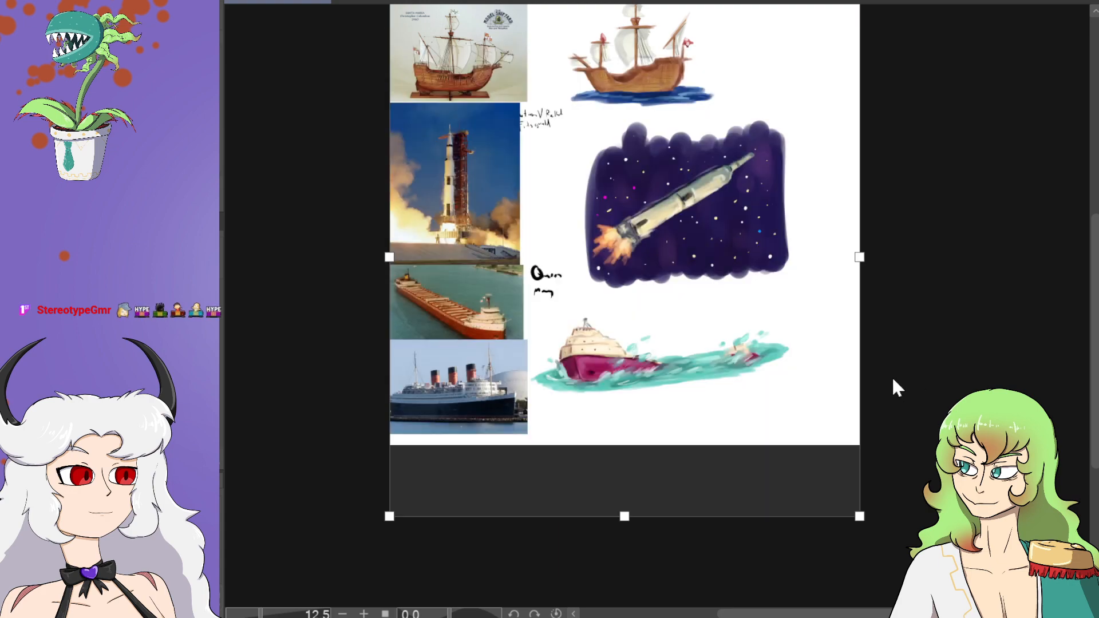
{"action": "key", "text": "Return"}
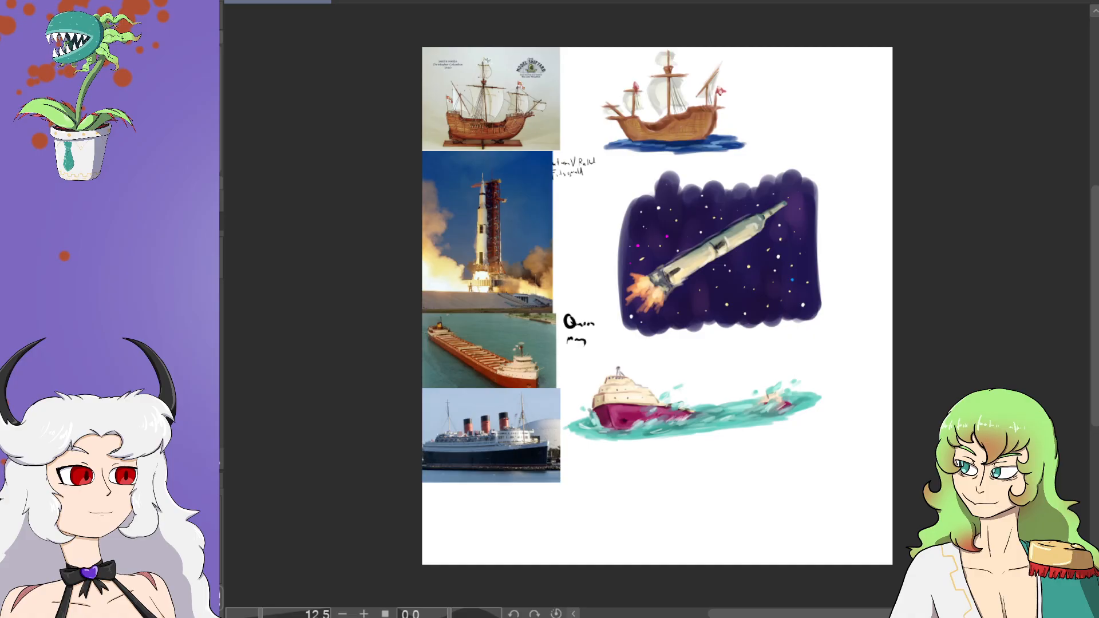
Step: Move the ocean liner photo down, clear of the cargo ship photo, and extend the canvas further at its lower edge
{"action": "scroll", "coordinate": [1097, 381], "scroll_direction": "down", "scroll_amount": 1}
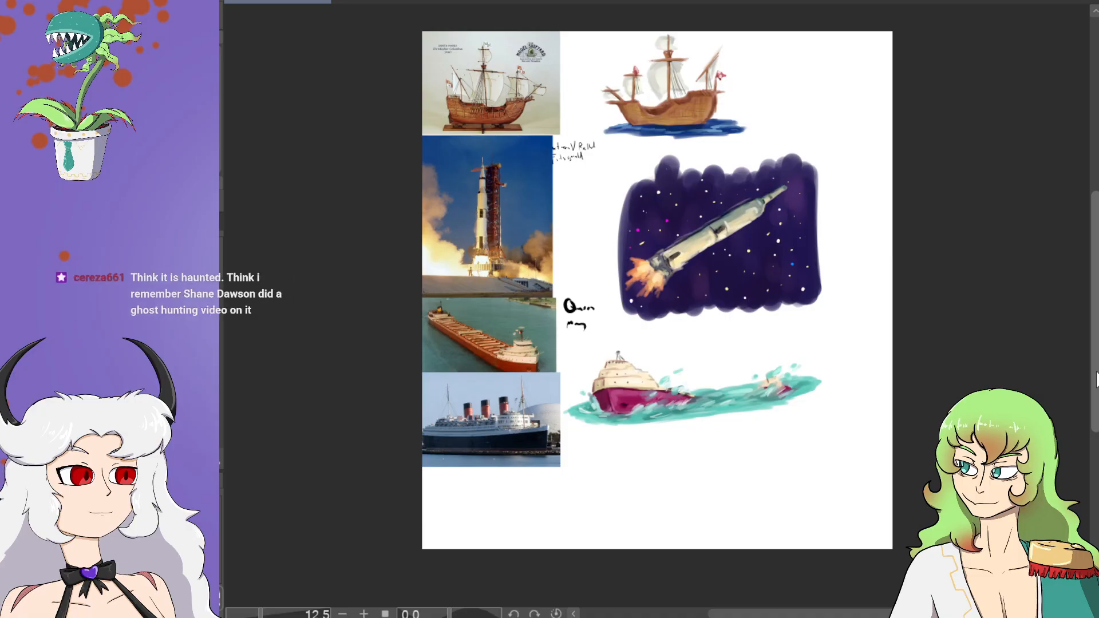
{"action": "mouse_move", "coordinate": [557, 454]}
{"action": "left_mouse_down"}
{"action": "mouse_move", "coordinate": [571, 502]}
{"action": "mouse_move", "coordinate": [551, 467]}
{"action": "mouse_move", "coordinate": [557, 485]}
{"action": "left_mouse_up"}
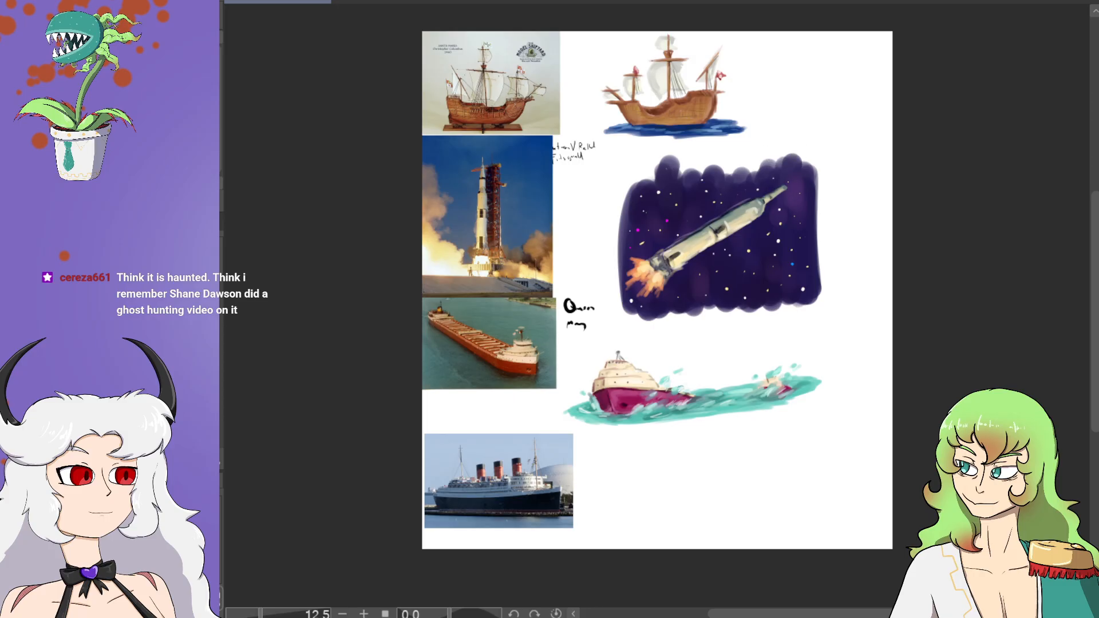
{"action": "key", "text": "ctrl+t"}
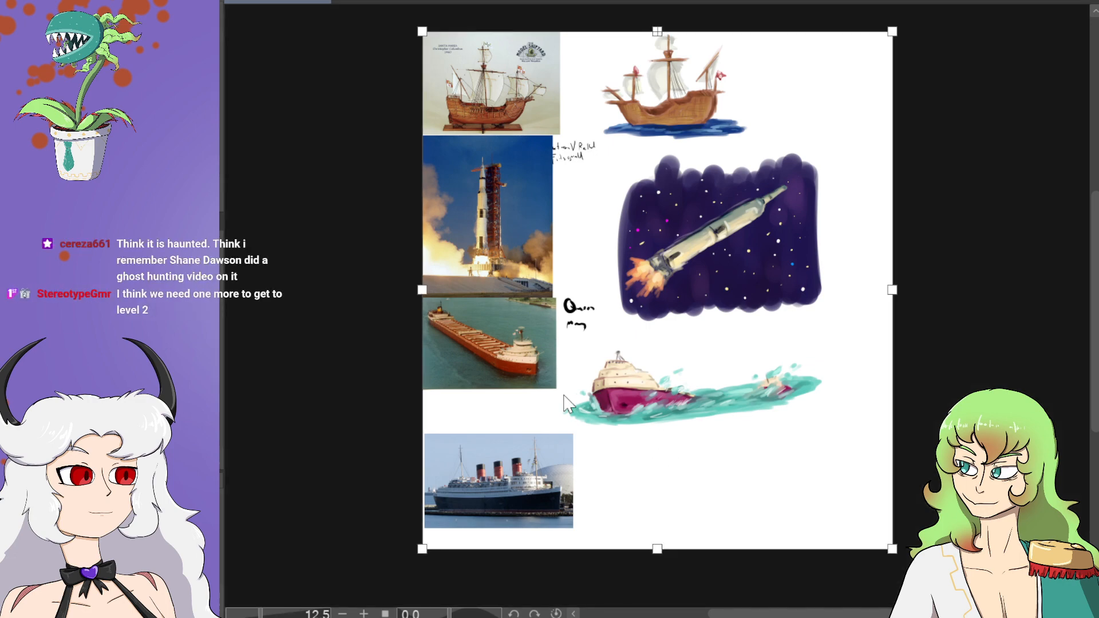
{"action": "key", "text": "BackSpace"}
{"action": "type", "text": "7"}
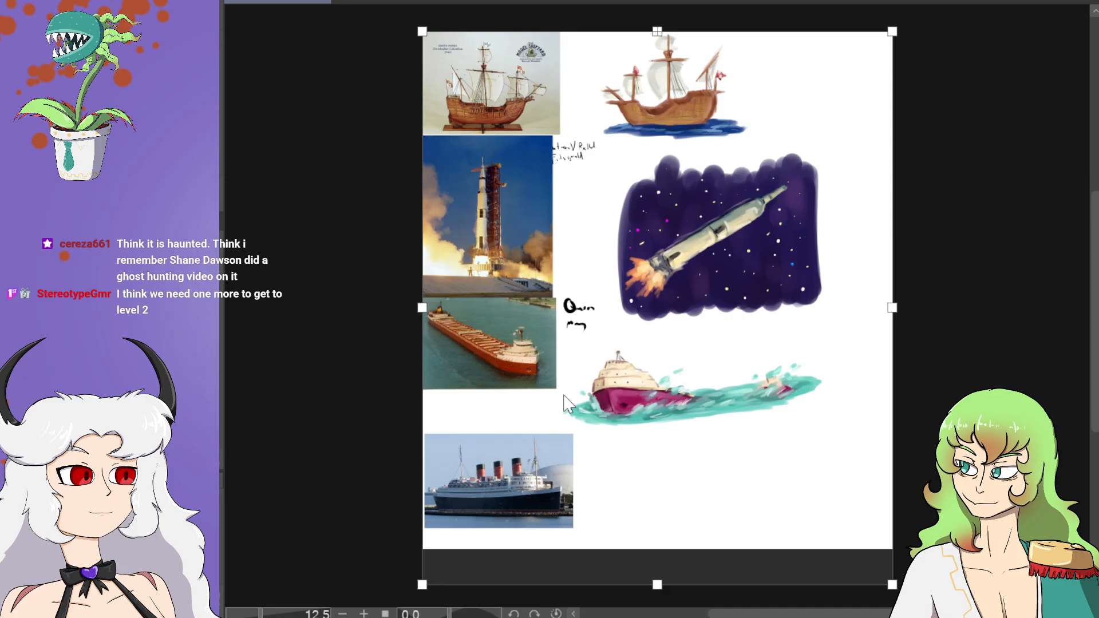
{"action": "key", "text": "Return"}
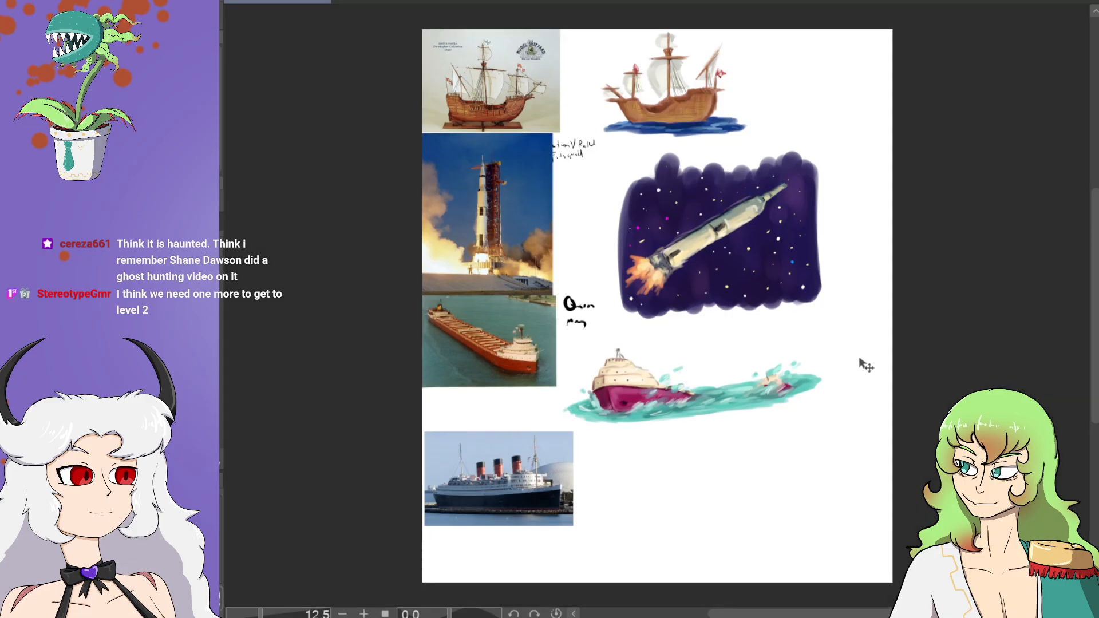
Step: Examine the ocean liner photo's hull, funnels and upper decks up close before framing it beside the blank area
{"action": "scroll", "coordinate": [1091, 405], "scroll_direction": "down", "scroll_amount": 1}
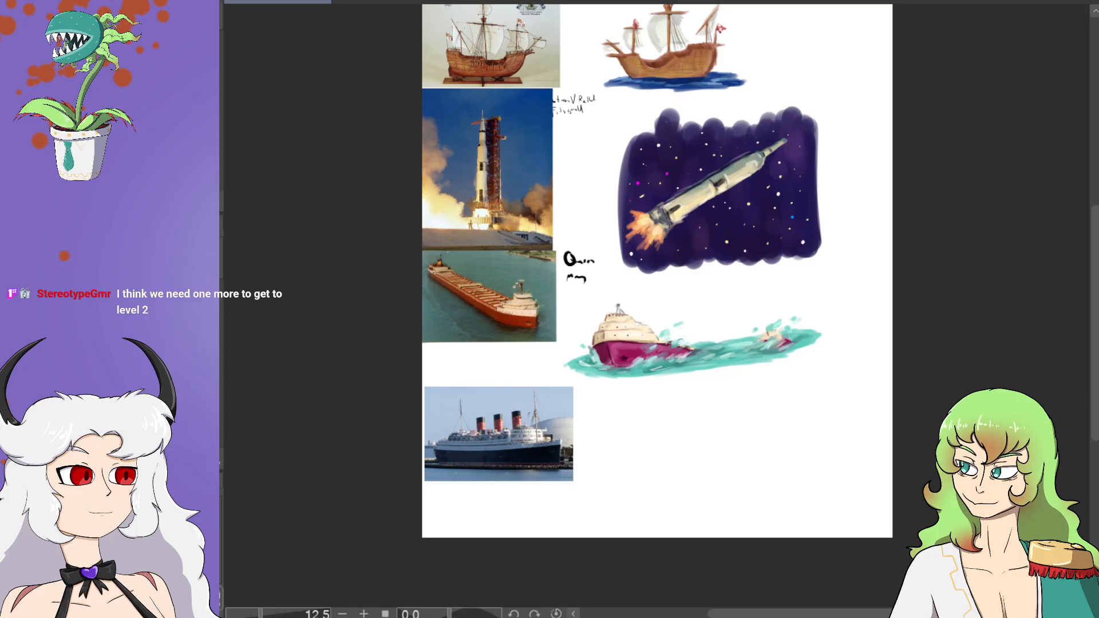
{"action": "scroll", "coordinate": [1089, 434], "scroll_direction": "down", "scroll_amount": 1}
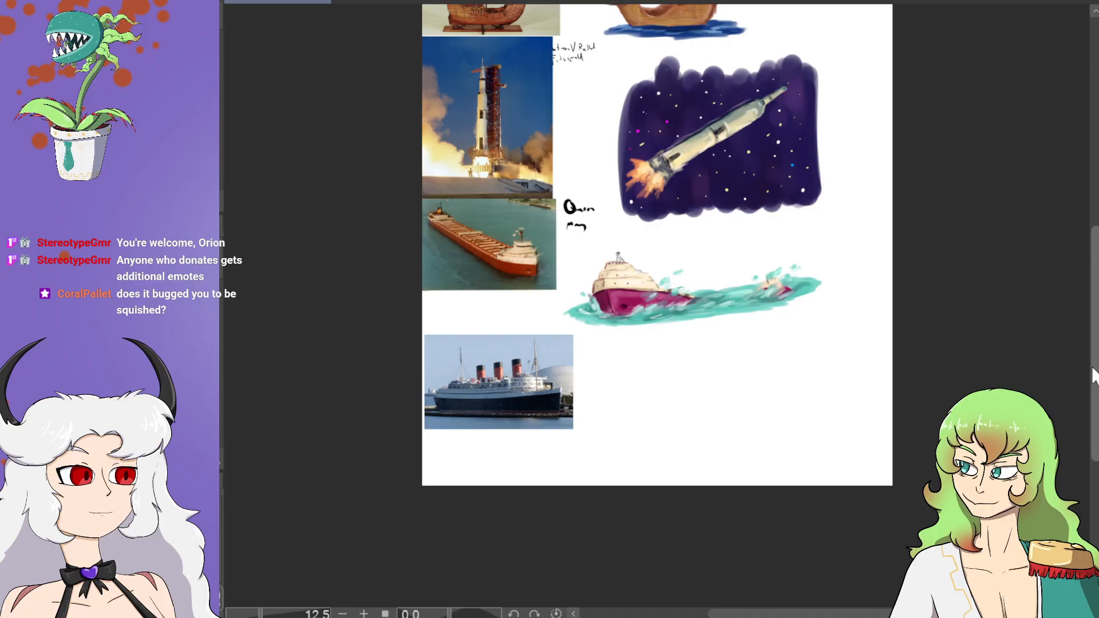
{"action": "left_click_drag", "start_coordinate": [1095, 378], "coordinate": [1095, 398]}
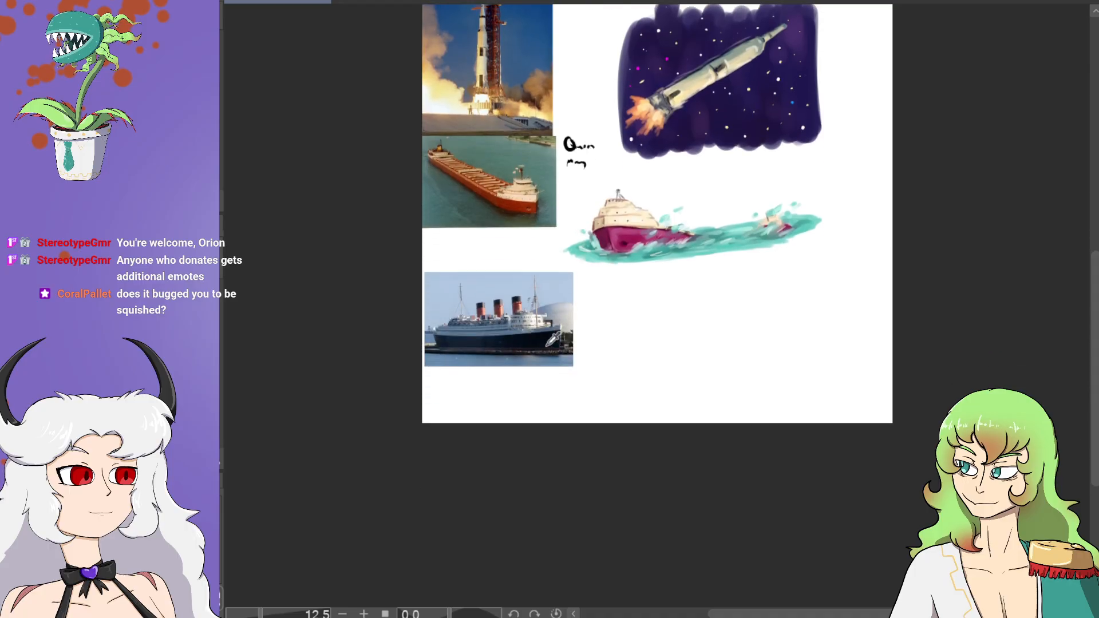
{"action": "scroll", "coordinate": [564, 355], "scroll_direction": "up", "scroll_amount": 4}
{"action": "scroll", "coordinate": [594, 338], "scroll_direction": "up", "scroll_amount": 2}
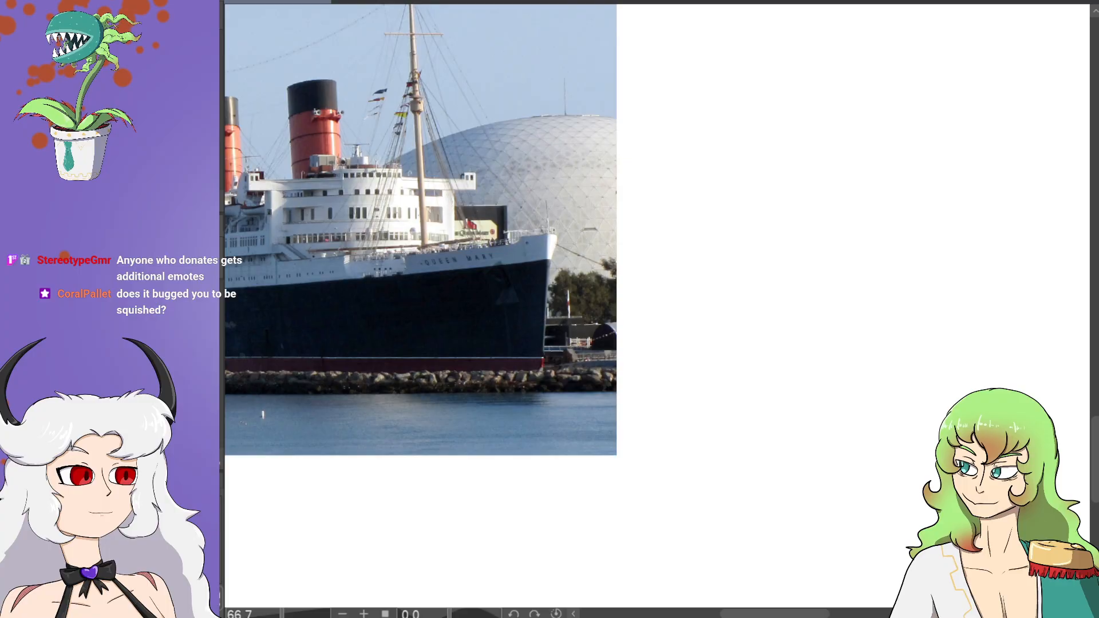
{"action": "key", "text": "ctrl+minus"}
{"action": "key", "text": "ctrl+minus"}
{"action": "left_click_drag", "start_coordinate": [845, 615], "coordinate": [892, 585]}
{"action": "key", "text": "ctrl+minus"}
{"action": "key", "text": "ctrl+minus"}
{"action": "key", "text": "ctrl+minus"}
{"action": "scroll", "coordinate": [799, 377], "scroll_direction": "up", "scroll_amount": 3}
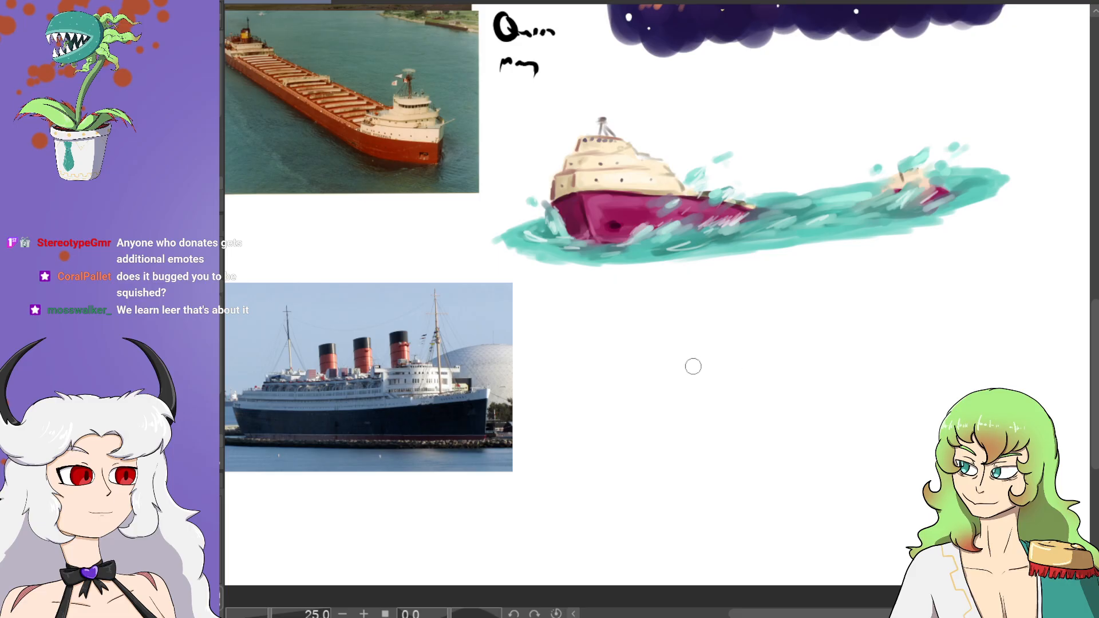
{"action": "mouse_move", "coordinate": [683, 375]}
{"action": "left_mouse_down"}
{"action": "mouse_move", "coordinate": [759, 346]}
{"action": "mouse_move", "coordinate": [825, 384]}
{"action": "mouse_move", "coordinate": [795, 449]}
{"action": "mouse_move", "coordinate": [684, 375]}
{"action": "mouse_move", "coordinate": [675, 380]}
{"action": "mouse_move", "coordinate": [681, 424]}
{"action": "mouse_move", "coordinate": [707, 465]}
{"action": "left_mouse_up"}
{"action": "left_click_drag", "start_coordinate": [800, 449], "coordinate": [774, 470]}
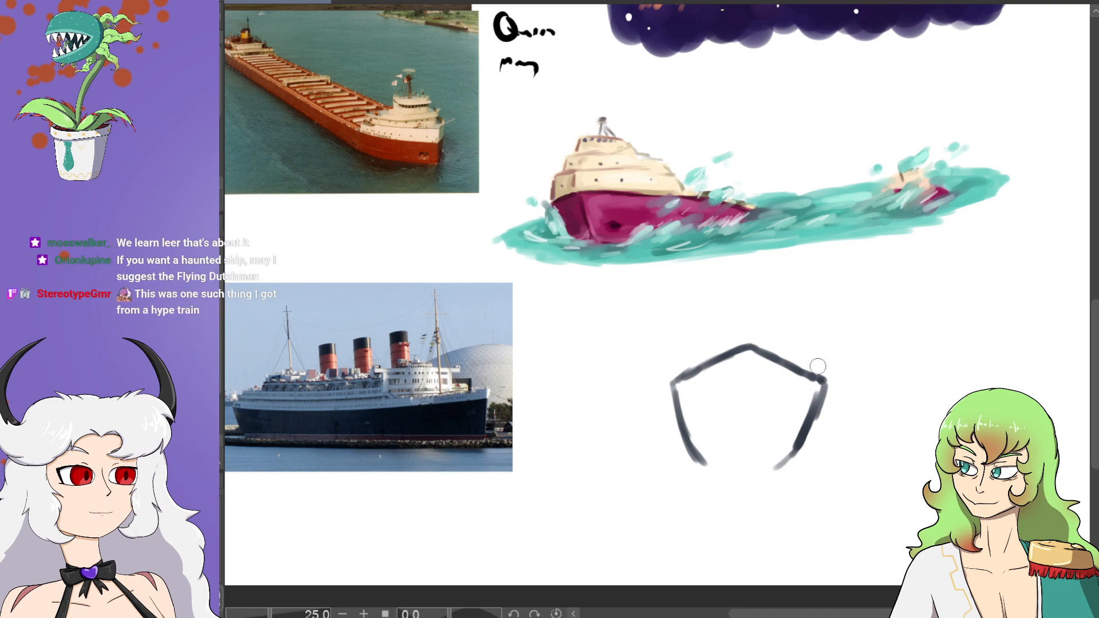
{"action": "key", "text": "ctrl+z"}
{"action": "key", "text": "ctrl+z"}
{"action": "key", "text": "ctrl+z"}
{"action": "key", "text": "ctrl+z"}
{"action": "key", "text": "ctrl+z"}
{"action": "key", "text": "ctrl+z"}
{"action": "key", "text": "ctrl+z"}
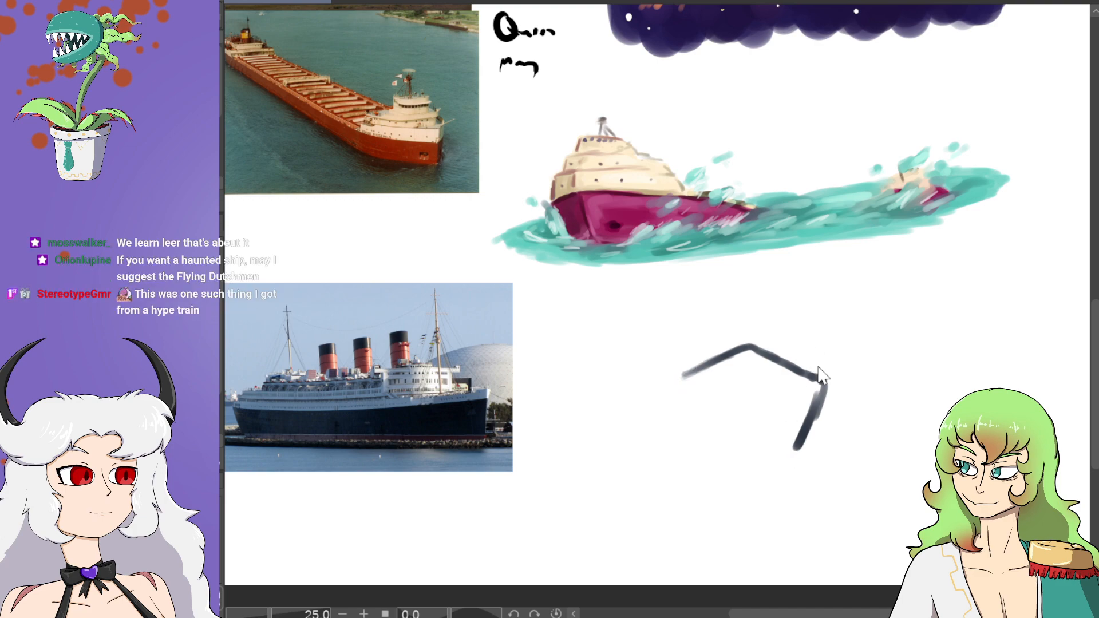
{"action": "key", "text": "ctrl+z"}
{"action": "key", "text": "ctrl+z"}
{"action": "key", "text": "ctrl+z"}
{"action": "key", "text": "ctrl+z"}
{"action": "key", "text": "ctrl+z"}
{"action": "key", "text": "ctrl+z"}
{"action": "key", "text": "ctrl+z"}
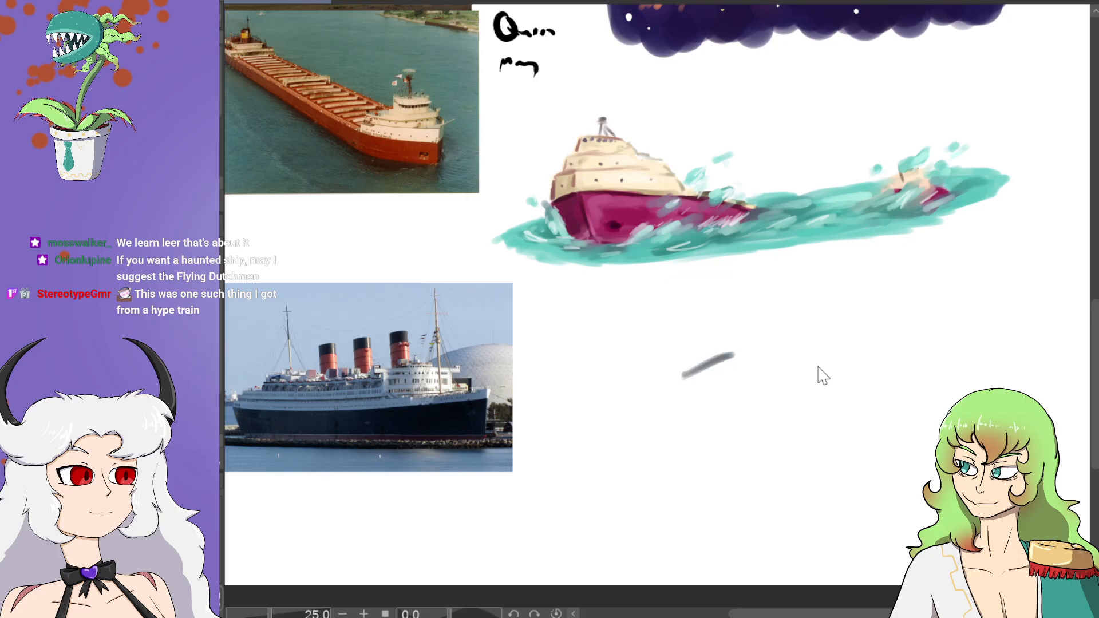
{"action": "key", "text": "ctrl+z"}
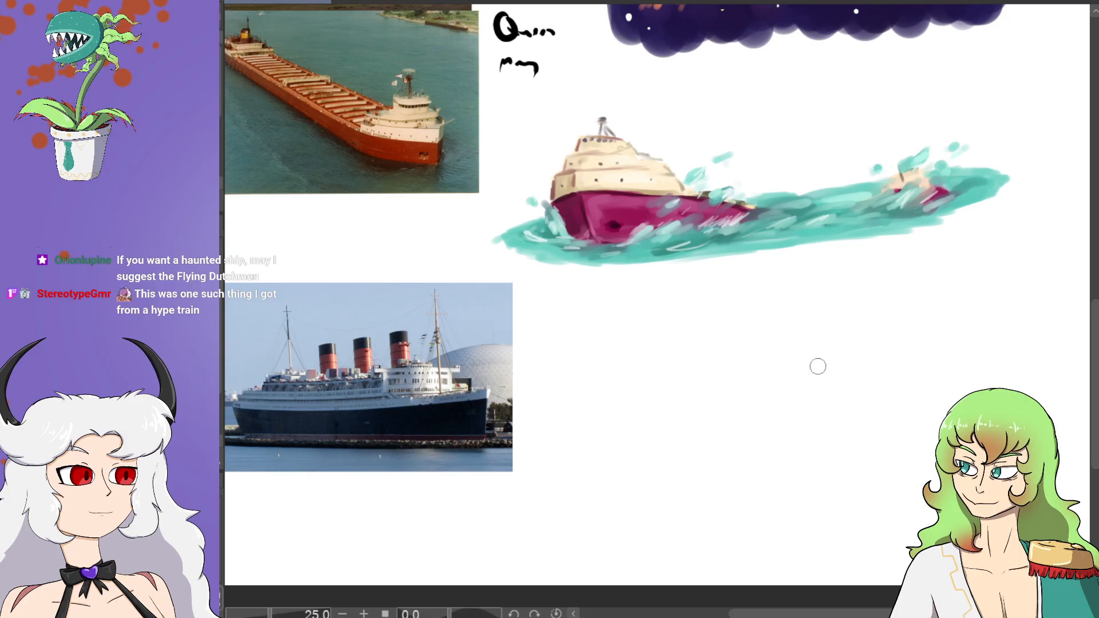
Step: Sketch a dark outline of a wide, chunky liner hull with an open deck beside the ocean liner photo
{"action": "scroll", "coordinate": [802, 369], "scroll_direction": "down", "scroll_amount": 2}
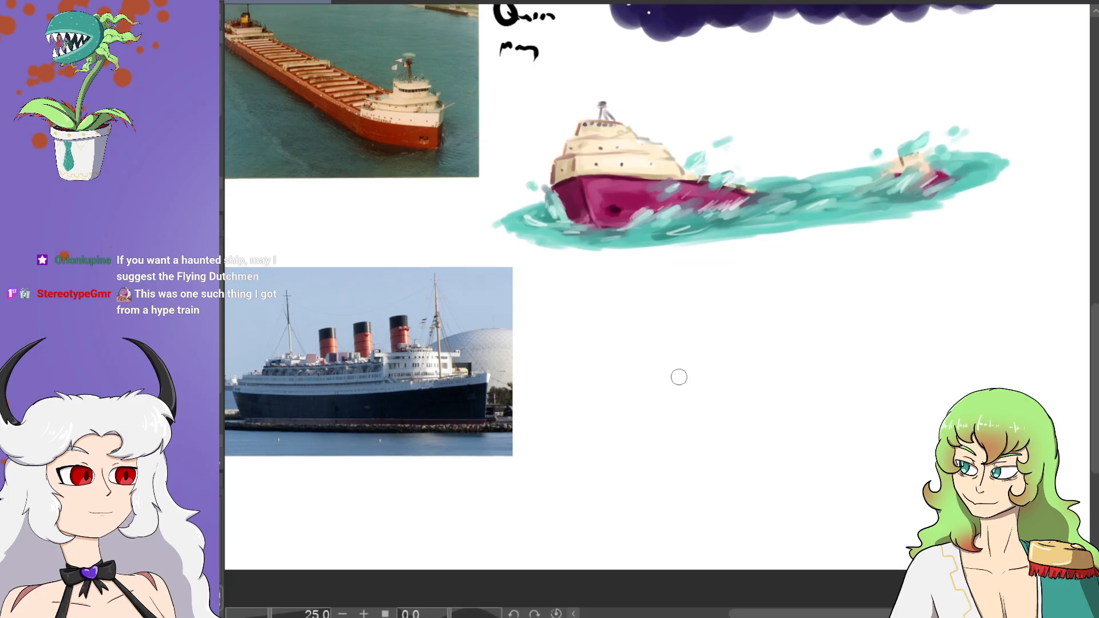
{"action": "mouse_move", "coordinate": [648, 370]}
{"action": "left_mouse_down"}
{"action": "mouse_move", "coordinate": [719, 331]}
{"action": "mouse_move", "coordinate": [776, 351]}
{"action": "left_mouse_up"}
{"action": "mouse_move", "coordinate": [866, 381]}
{"action": "left_mouse_down"}
{"action": "mouse_move", "coordinate": [906, 401]}
{"action": "mouse_move", "coordinate": [929, 433]}
{"action": "left_mouse_up"}
{"action": "mouse_move", "coordinate": [937, 473]}
{"action": "left_mouse_down"}
{"action": "mouse_move", "coordinate": [885, 484]}
{"action": "mouse_move", "coordinate": [932, 487]}
{"action": "mouse_move", "coordinate": [916, 498]}
{"action": "left_mouse_up"}
{"action": "mouse_move", "coordinate": [936, 475]}
{"action": "left_mouse_down"}
{"action": "mouse_move", "coordinate": [891, 481]}
{"action": "mouse_move", "coordinate": [921, 474]}
{"action": "mouse_move", "coordinate": [853, 471]}
{"action": "mouse_move", "coordinate": [718, 437]}
{"action": "mouse_move", "coordinate": [655, 399]}
{"action": "mouse_move", "coordinate": [663, 360]}
{"action": "mouse_move", "coordinate": [638, 380]}
{"action": "mouse_move", "coordinate": [660, 415]}
{"action": "mouse_move", "coordinate": [643, 406]}
{"action": "mouse_move", "coordinate": [645, 425]}
{"action": "mouse_move", "coordinate": [891, 521]}
{"action": "left_mouse_up"}
{"action": "mouse_move", "coordinate": [642, 417]}
{"action": "left_mouse_down"}
{"action": "mouse_move", "coordinate": [719, 490]}
{"action": "mouse_move", "coordinate": [686, 468]}
{"action": "mouse_move", "coordinate": [861, 522]}
{"action": "mouse_move", "coordinate": [905, 513]}
{"action": "left_mouse_up"}
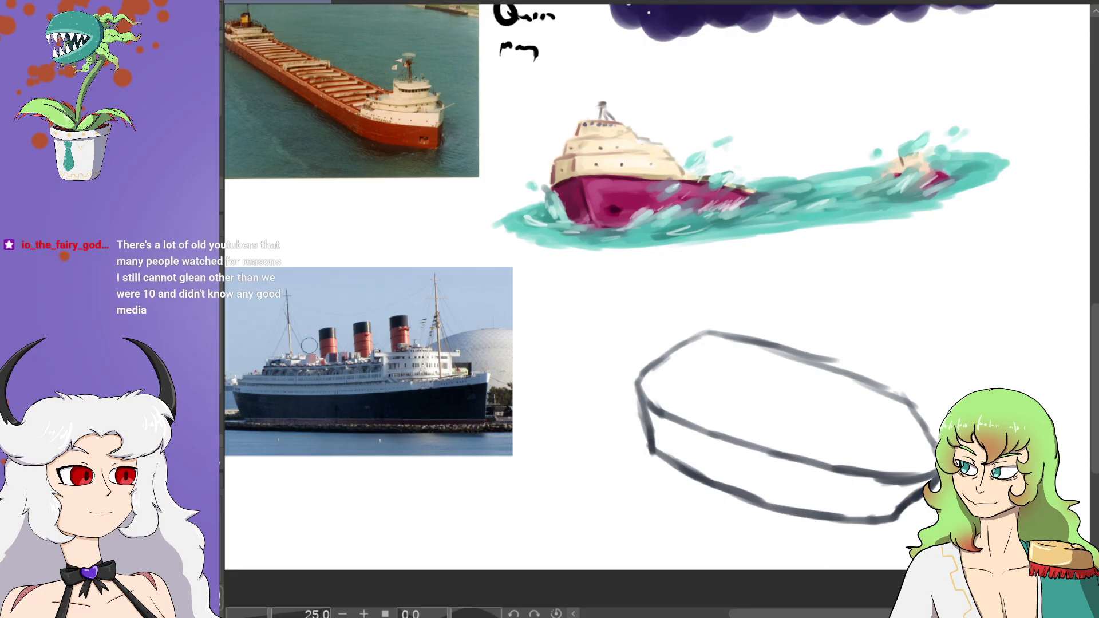
Step: Fill the side of the sketched hull with dark navy using a larger brush
{"action": "mouse_move", "coordinate": [645, 409]}
{"action": "left_mouse_down"}
{"action": "mouse_move", "coordinate": [662, 458]}
{"action": "mouse_move", "coordinate": [651, 413]}
{"action": "mouse_move", "coordinate": [672, 440]}
{"action": "left_mouse_up"}
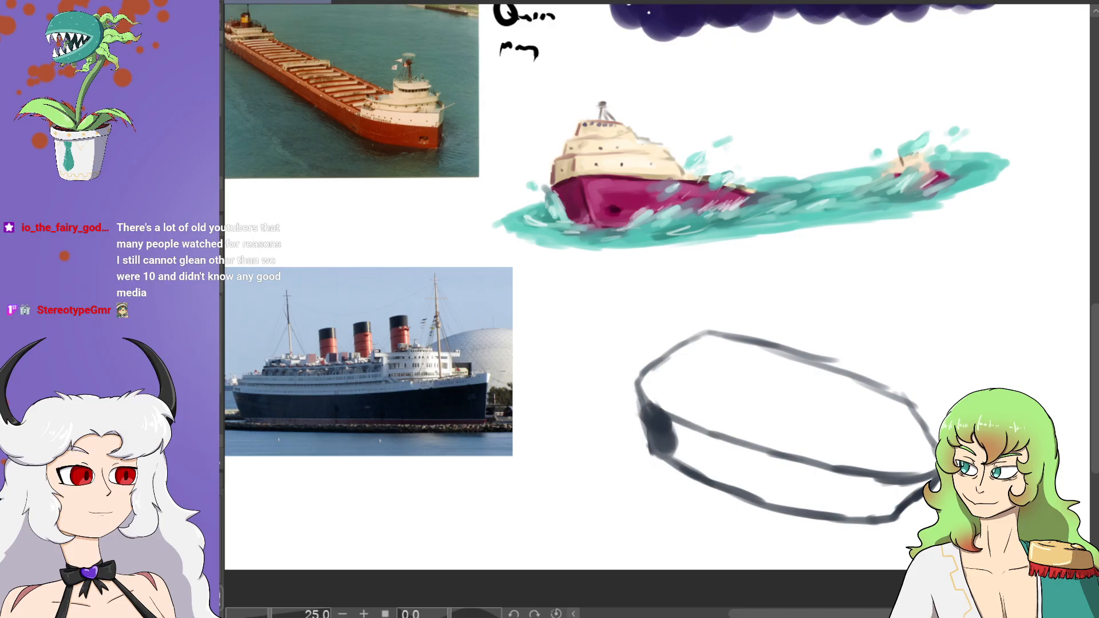
{"action": "key", "text": "bracketright"}
{"action": "mouse_move", "coordinate": [659, 452]}
{"action": "left_mouse_down"}
{"action": "mouse_move", "coordinate": [707, 467]}
{"action": "mouse_move", "coordinate": [649, 407]}
{"action": "mouse_move", "coordinate": [701, 441]}
{"action": "mouse_move", "coordinate": [740, 448]}
{"action": "mouse_move", "coordinate": [701, 439]}
{"action": "mouse_move", "coordinate": [729, 455]}
{"action": "mouse_move", "coordinate": [717, 461]}
{"action": "mouse_move", "coordinate": [720, 475]}
{"action": "mouse_move", "coordinate": [773, 503]}
{"action": "mouse_move", "coordinate": [783, 500]}
{"action": "mouse_move", "coordinate": [743, 477]}
{"action": "mouse_move", "coordinate": [748, 457]}
{"action": "mouse_move", "coordinate": [807, 477]}
{"action": "mouse_move", "coordinate": [748, 454]}
{"action": "mouse_move", "coordinate": [841, 482]}
{"action": "mouse_move", "coordinate": [792, 471]}
{"action": "mouse_move", "coordinate": [812, 476]}
{"action": "mouse_move", "coordinate": [818, 491]}
{"action": "mouse_move", "coordinate": [794, 483]}
{"action": "mouse_move", "coordinate": [803, 490]}
{"action": "mouse_move", "coordinate": [875, 512]}
{"action": "mouse_move", "coordinate": [929, 478]}
{"action": "mouse_move", "coordinate": [891, 494]}
{"action": "mouse_move", "coordinate": [846, 482]}
{"action": "mouse_move", "coordinate": [936, 472]}
{"action": "mouse_move", "coordinate": [907, 478]}
{"action": "mouse_move", "coordinate": [925, 468]}
{"action": "mouse_move", "coordinate": [947, 478]}
{"action": "left_mouse_up"}
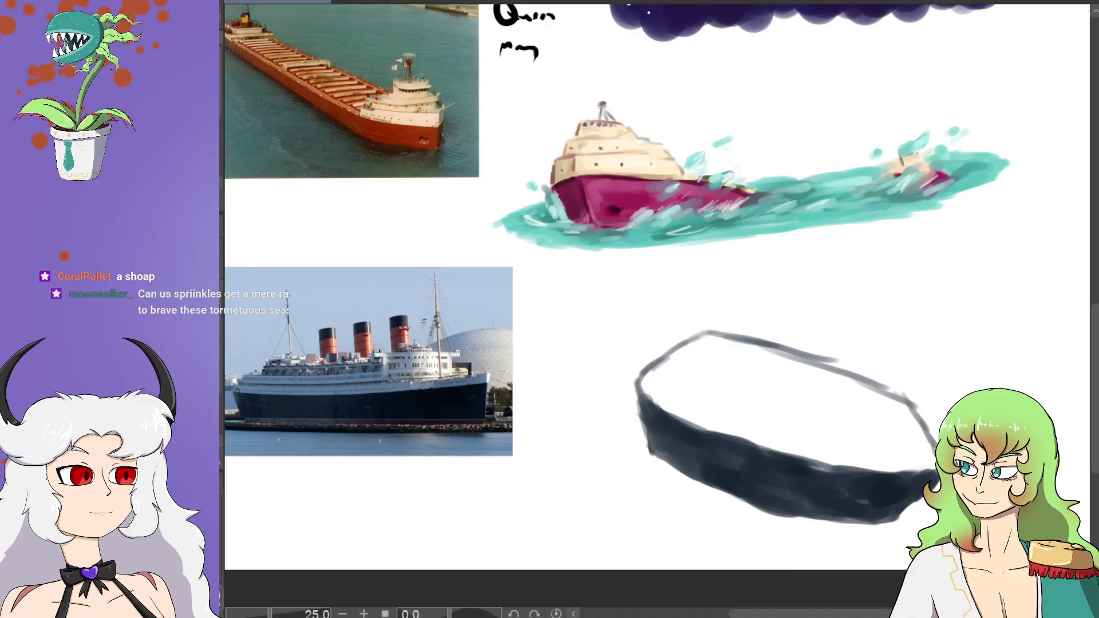
Step: Paint the ship's upper part with a grey-blue rim, a pale blue deck and near-white raised superstructure shapes
{"action": "mouse_move", "coordinate": [640, 403]}
{"action": "left_mouse_down"}
{"action": "mouse_move", "coordinate": [682, 427]}
{"action": "mouse_move", "coordinate": [644, 406]}
{"action": "mouse_move", "coordinate": [835, 474]}
{"action": "mouse_move", "coordinate": [806, 465]}
{"action": "mouse_move", "coordinate": [833, 486]}
{"action": "mouse_move", "coordinate": [813, 473]}
{"action": "mouse_move", "coordinate": [931, 472]}
{"action": "mouse_move", "coordinate": [833, 471]}
{"action": "left_mouse_up"}
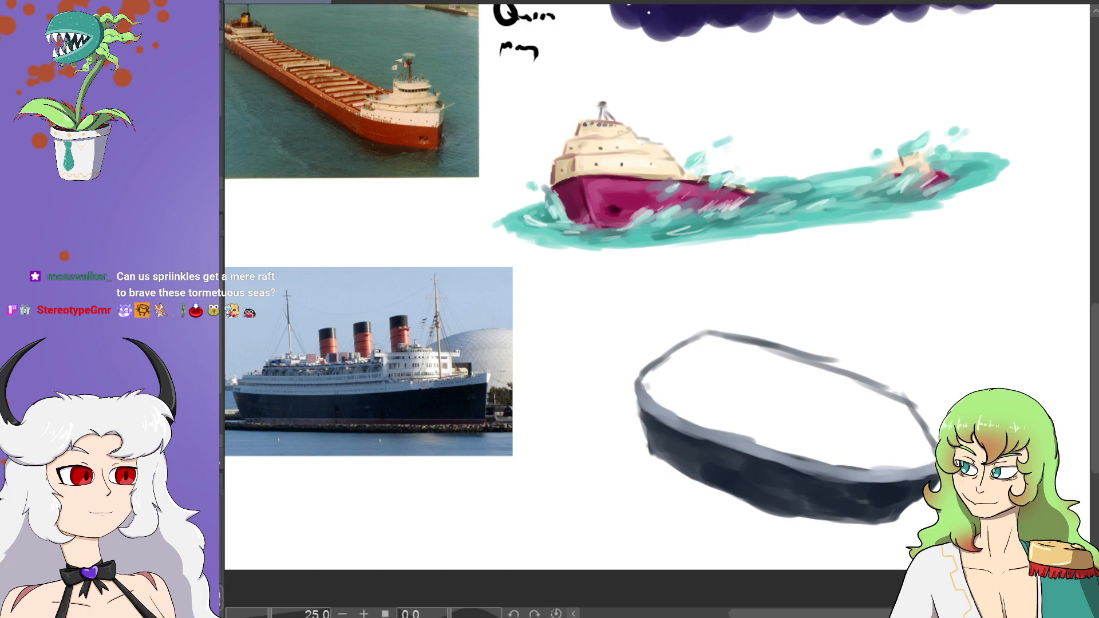
{"action": "mouse_move", "coordinate": [687, 388]}
{"action": "left_mouse_down"}
{"action": "mouse_move", "coordinate": [656, 372]}
{"action": "mouse_move", "coordinate": [666, 363]}
{"action": "mouse_move", "coordinate": [652, 376]}
{"action": "mouse_move", "coordinate": [684, 404]}
{"action": "mouse_move", "coordinate": [696, 406]}
{"action": "mouse_move", "coordinate": [658, 387]}
{"action": "mouse_move", "coordinate": [778, 429]}
{"action": "mouse_move", "coordinate": [651, 386]}
{"action": "mouse_move", "coordinate": [672, 412]}
{"action": "mouse_move", "coordinate": [716, 420]}
{"action": "mouse_move", "coordinate": [690, 405]}
{"action": "mouse_move", "coordinate": [840, 455]}
{"action": "mouse_move", "coordinate": [919, 459]}
{"action": "mouse_move", "coordinate": [803, 438]}
{"action": "mouse_move", "coordinate": [783, 421]}
{"action": "mouse_move", "coordinate": [880, 453]}
{"action": "mouse_move", "coordinate": [763, 421]}
{"action": "mouse_move", "coordinate": [663, 375]}
{"action": "mouse_move", "coordinate": [686, 336]}
{"action": "mouse_move", "coordinate": [694, 380]}
{"action": "mouse_move", "coordinate": [727, 389]}
{"action": "mouse_move", "coordinate": [715, 352]}
{"action": "mouse_move", "coordinate": [732, 351]}
{"action": "mouse_move", "coordinate": [781, 368]}
{"action": "mouse_move", "coordinate": [785, 409]}
{"action": "mouse_move", "coordinate": [874, 396]}
{"action": "mouse_move", "coordinate": [916, 437]}
{"action": "mouse_move", "coordinate": [823, 408]}
{"action": "left_mouse_up"}
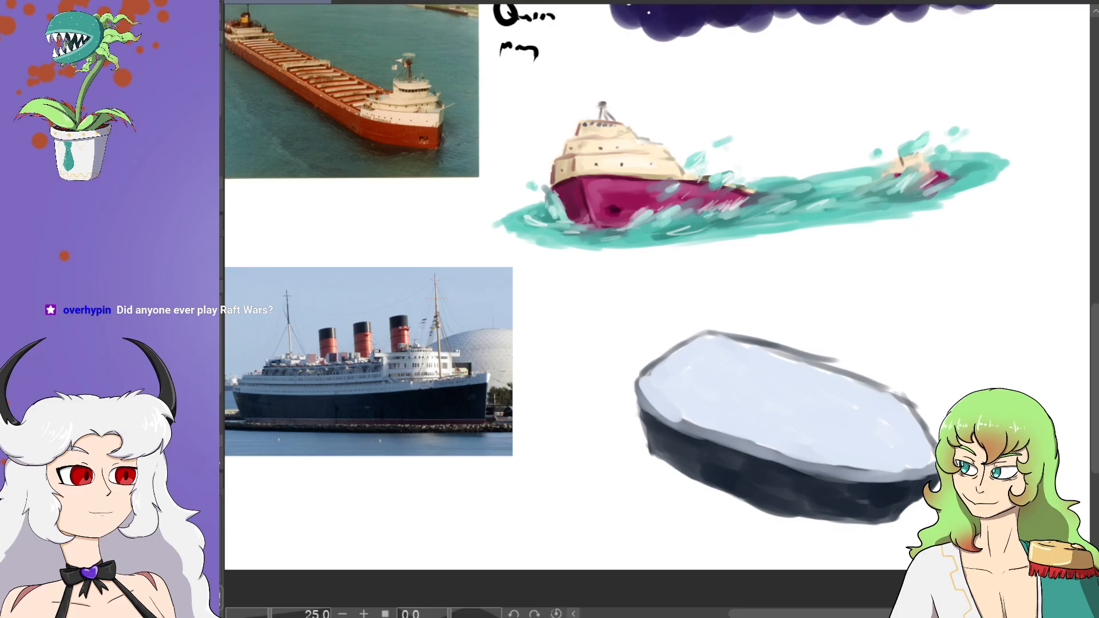
{"action": "mouse_move", "coordinate": [848, 400]}
{"action": "left_mouse_down"}
{"action": "mouse_move", "coordinate": [884, 378]}
{"action": "mouse_move", "coordinate": [883, 410]}
{"action": "mouse_move", "coordinate": [867, 425]}
{"action": "mouse_move", "coordinate": [841, 404]}
{"action": "mouse_move", "coordinate": [858, 415]}
{"action": "mouse_move", "coordinate": [881, 401]}
{"action": "mouse_move", "coordinate": [837, 419]}
{"action": "mouse_move", "coordinate": [829, 395]}
{"action": "mouse_move", "coordinate": [856, 395]}
{"action": "mouse_move", "coordinate": [875, 377]}
{"action": "mouse_move", "coordinate": [847, 385]}
{"action": "mouse_move", "coordinate": [864, 372]}
{"action": "mouse_move", "coordinate": [820, 389]}
{"action": "mouse_move", "coordinate": [820, 416]}
{"action": "mouse_move", "coordinate": [802, 409]}
{"action": "mouse_move", "coordinate": [843, 428]}
{"action": "mouse_move", "coordinate": [675, 376]}
{"action": "mouse_move", "coordinate": [713, 353]}
{"action": "mouse_move", "coordinate": [808, 379]}
{"action": "mouse_move", "coordinate": [825, 407]}
{"action": "mouse_move", "coordinate": [706, 370]}
{"action": "mouse_move", "coordinate": [774, 378]}
{"action": "mouse_move", "coordinate": [804, 398]}
{"action": "mouse_move", "coordinate": [781, 403]}
{"action": "mouse_move", "coordinate": [847, 412]}
{"action": "left_mouse_up"}
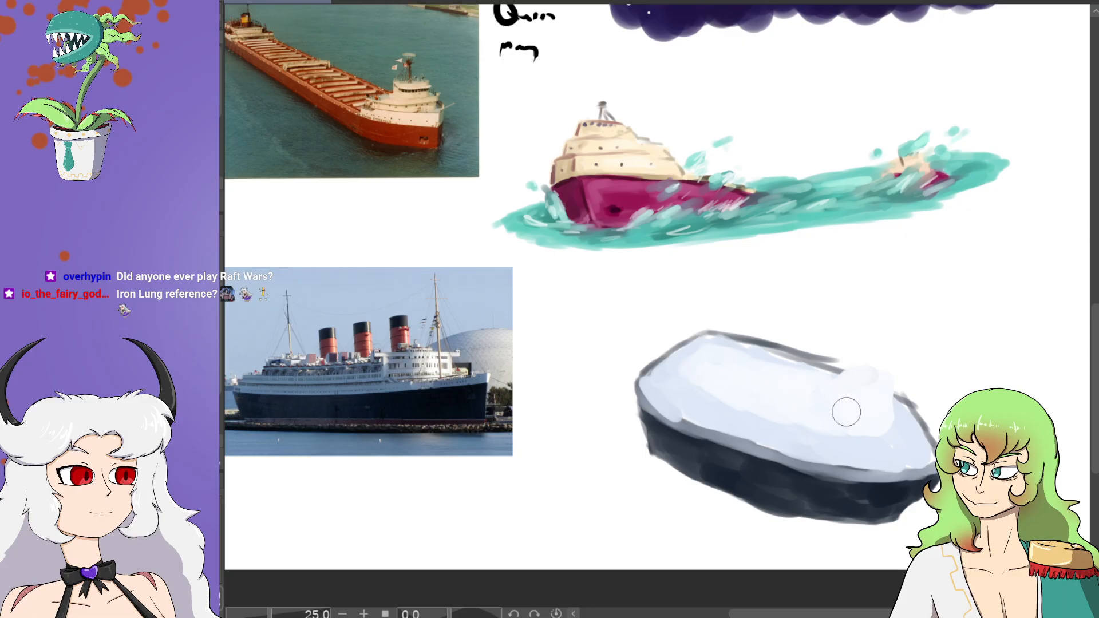
Step: Paint a bright red backdrop behind and around the new ship for contrast
{"action": "left_click_drag", "start_coordinate": [883, 613], "coordinate": [895, 613]}
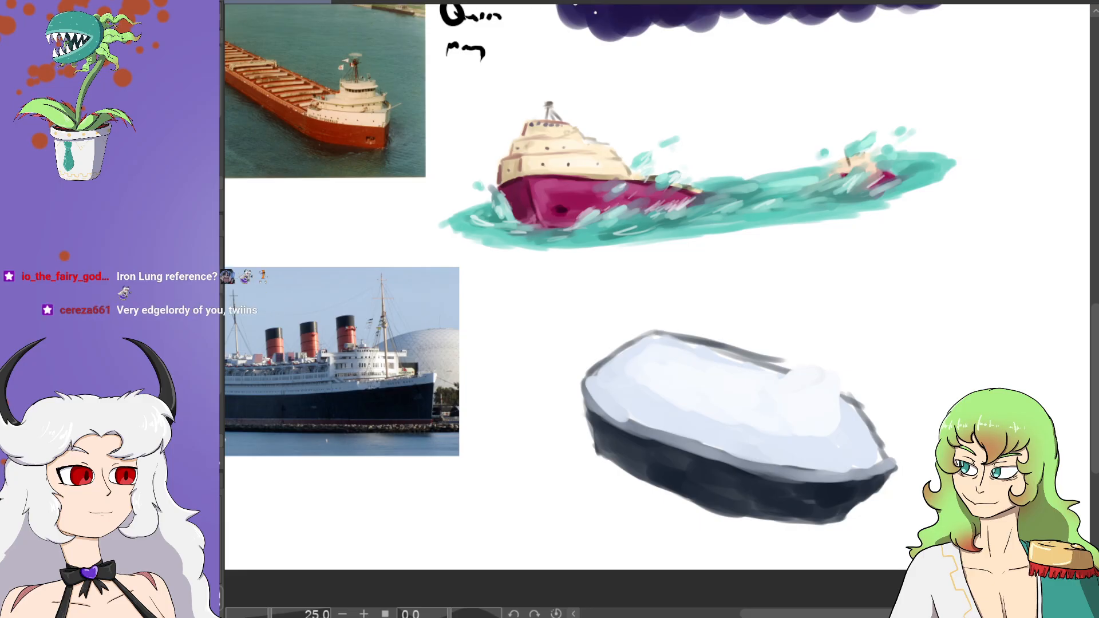
{"action": "left_click", "coordinate": [115, 401]}
{"action": "mouse_move", "coordinate": [564, 429]}
{"action": "left_mouse_down"}
{"action": "mouse_move", "coordinate": [557, 404]}
{"action": "mouse_move", "coordinate": [590, 357]}
{"action": "mouse_move", "coordinate": [540, 370]}
{"action": "mouse_move", "coordinate": [565, 333]}
{"action": "mouse_move", "coordinate": [530, 347]}
{"action": "mouse_move", "coordinate": [545, 327]}
{"action": "mouse_move", "coordinate": [532, 346]}
{"action": "mouse_move", "coordinate": [571, 339]}
{"action": "mouse_move", "coordinate": [537, 380]}
{"action": "mouse_move", "coordinate": [629, 342]}
{"action": "mouse_move", "coordinate": [568, 387]}
{"action": "mouse_move", "coordinate": [545, 439]}
{"action": "mouse_move", "coordinate": [695, 329]}
{"action": "mouse_move", "coordinate": [608, 495]}
{"action": "mouse_move", "coordinate": [636, 489]}
{"action": "mouse_move", "coordinate": [723, 414]}
{"action": "mouse_move", "coordinate": [855, 376]}
{"action": "mouse_move", "coordinate": [841, 423]}
{"action": "mouse_move", "coordinate": [783, 502]}
{"action": "mouse_move", "coordinate": [781, 530]}
{"action": "mouse_move", "coordinate": [813, 528]}
{"action": "mouse_move", "coordinate": [943, 472]}
{"action": "mouse_move", "coordinate": [924, 491]}
{"action": "mouse_move", "coordinate": [880, 490]}
{"action": "mouse_move", "coordinate": [813, 368]}
{"action": "mouse_move", "coordinate": [776, 354]}
{"action": "mouse_move", "coordinate": [689, 371]}
{"action": "mouse_move", "coordinate": [681, 324]}
{"action": "mouse_move", "coordinate": [546, 387]}
{"action": "mouse_move", "coordinate": [551, 341]}
{"action": "mouse_move", "coordinate": [504, 332]}
{"action": "mouse_move", "coordinate": [518, 314]}
{"action": "left_mouse_up"}
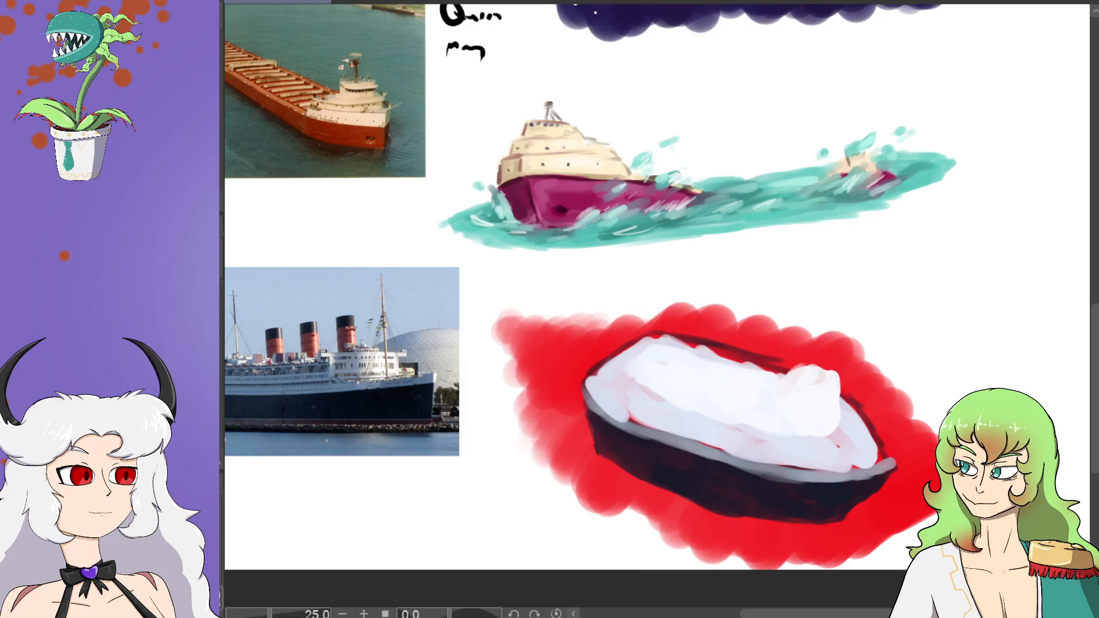
Step: Cover the red showing through the ship's deck and its edges with pale near-white strokes
{"action": "left_click", "coordinate": [735, 442]}
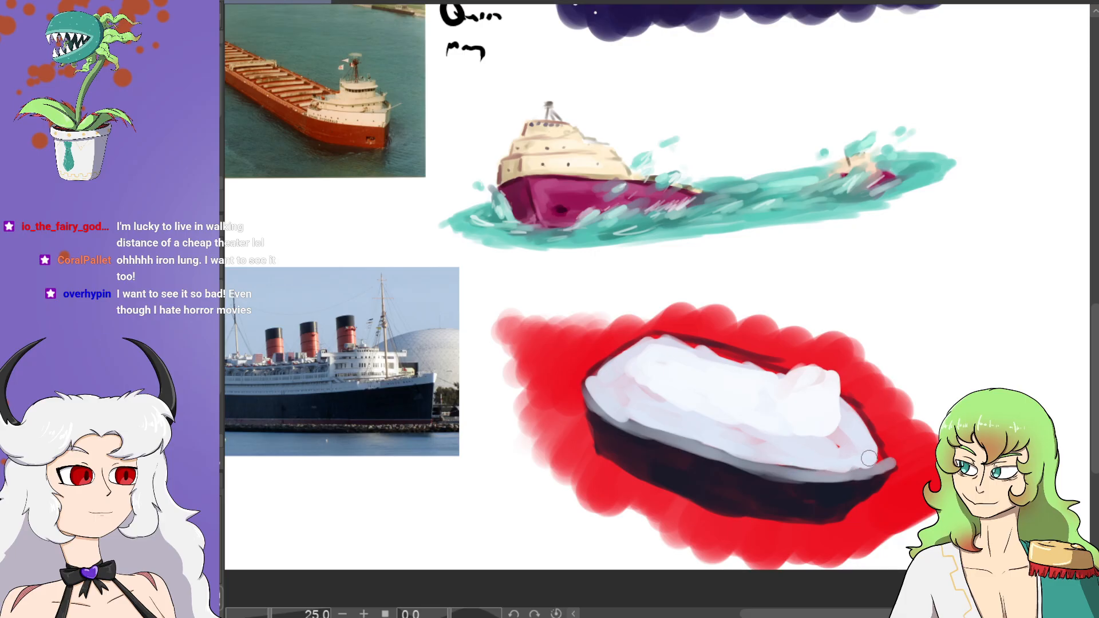
{"action": "mouse_move", "coordinate": [674, 345]}
{"action": "left_mouse_down"}
{"action": "mouse_move", "coordinate": [742, 354]}
{"action": "mouse_move", "coordinate": [693, 349]}
{"action": "mouse_move", "coordinate": [742, 363]}
{"action": "left_mouse_up"}
{"action": "left_click_drag", "start_coordinate": [668, 338], "coordinate": [623, 375]}
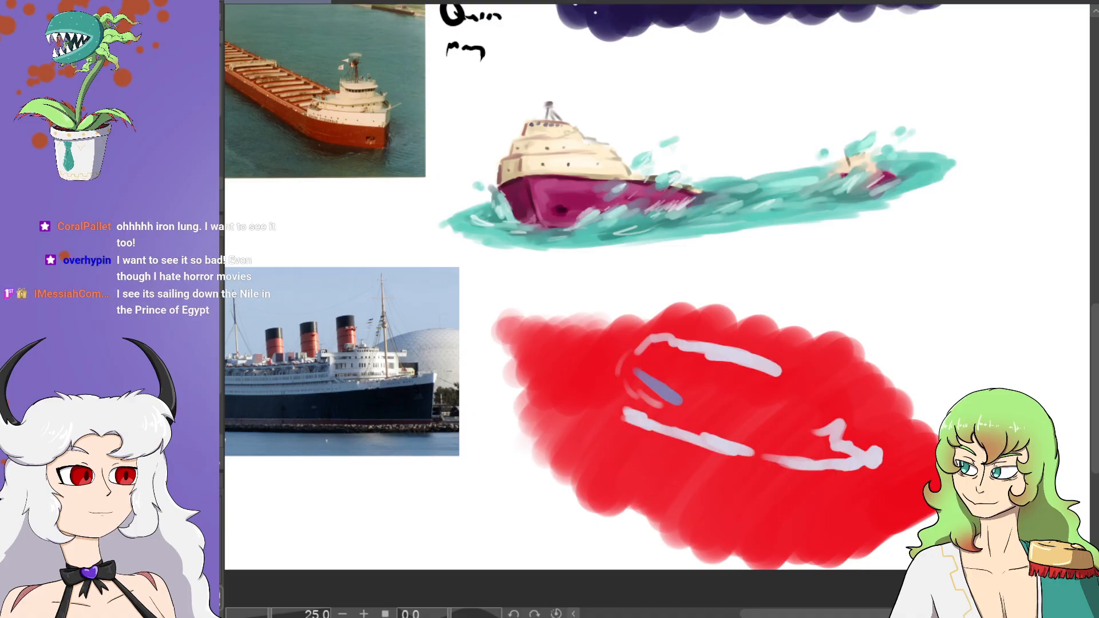
Step: Add lavender shadows along the base and side of the white superstructure and around the raised block on the deck
{"action": "mouse_move", "coordinate": [648, 384]}
{"action": "left_mouse_down"}
{"action": "mouse_move", "coordinate": [714, 414]}
{"action": "mouse_move", "coordinate": [701, 405]}
{"action": "mouse_move", "coordinate": [795, 430]}
{"action": "mouse_move", "coordinate": [779, 395]}
{"action": "mouse_move", "coordinate": [791, 426]}
{"action": "left_mouse_up"}
{"action": "left_click_drag", "start_coordinate": [787, 387], "coordinate": [796, 430]}
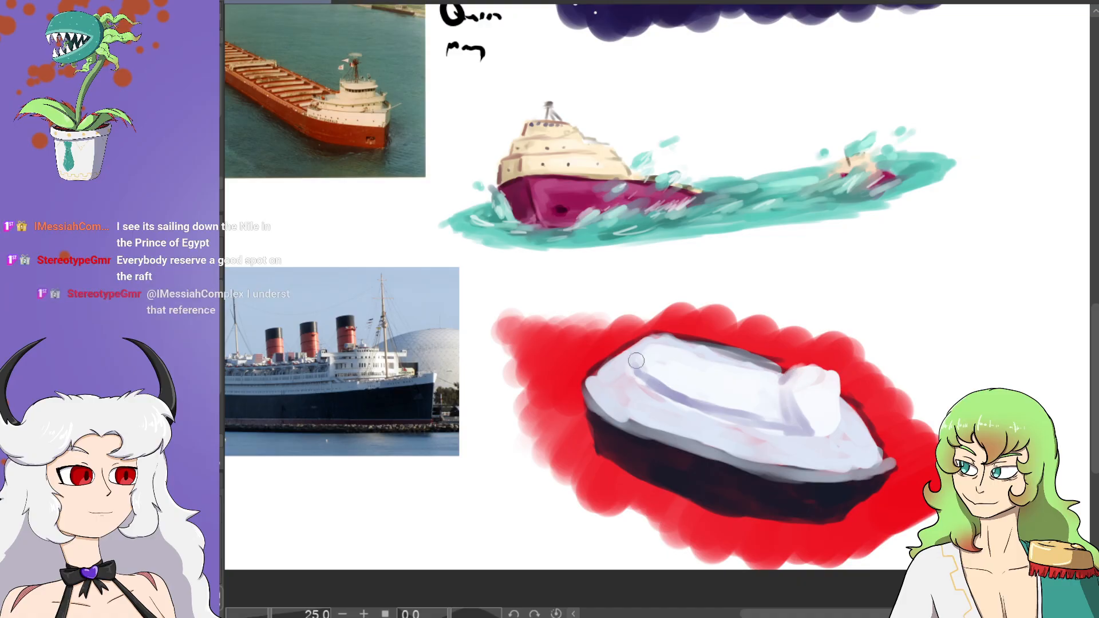
{"action": "mouse_move", "coordinate": [648, 349]}
{"action": "left_mouse_down"}
{"action": "mouse_move", "coordinate": [698, 399]}
{"action": "mouse_move", "coordinate": [671, 379]}
{"action": "mouse_move", "coordinate": [763, 414]}
{"action": "left_mouse_up"}
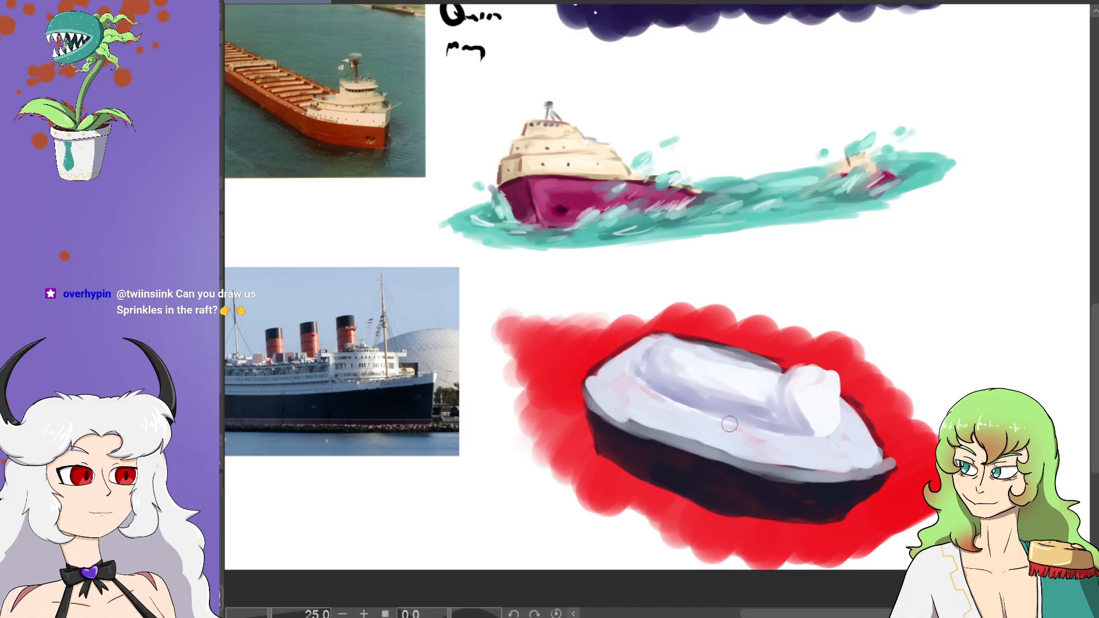
Step: Deepen the lavender shading along the superstructure's side, touch up the raised front block in near-white and add a grey oval on its top
{"action": "mouse_move", "coordinate": [637, 382]}
{"action": "left_mouse_down"}
{"action": "mouse_move", "coordinate": [657, 407]}
{"action": "mouse_move", "coordinate": [722, 431]}
{"action": "mouse_move", "coordinate": [818, 442]}
{"action": "mouse_move", "coordinate": [691, 413]}
{"action": "mouse_move", "coordinate": [649, 389]}
{"action": "mouse_move", "coordinate": [653, 405]}
{"action": "mouse_move", "coordinate": [689, 421]}
{"action": "left_mouse_up"}
{"action": "left_click_drag", "start_coordinate": [750, 438], "coordinate": [812, 440]}
{"action": "left_click", "coordinate": [826, 414], "text": "alt"}
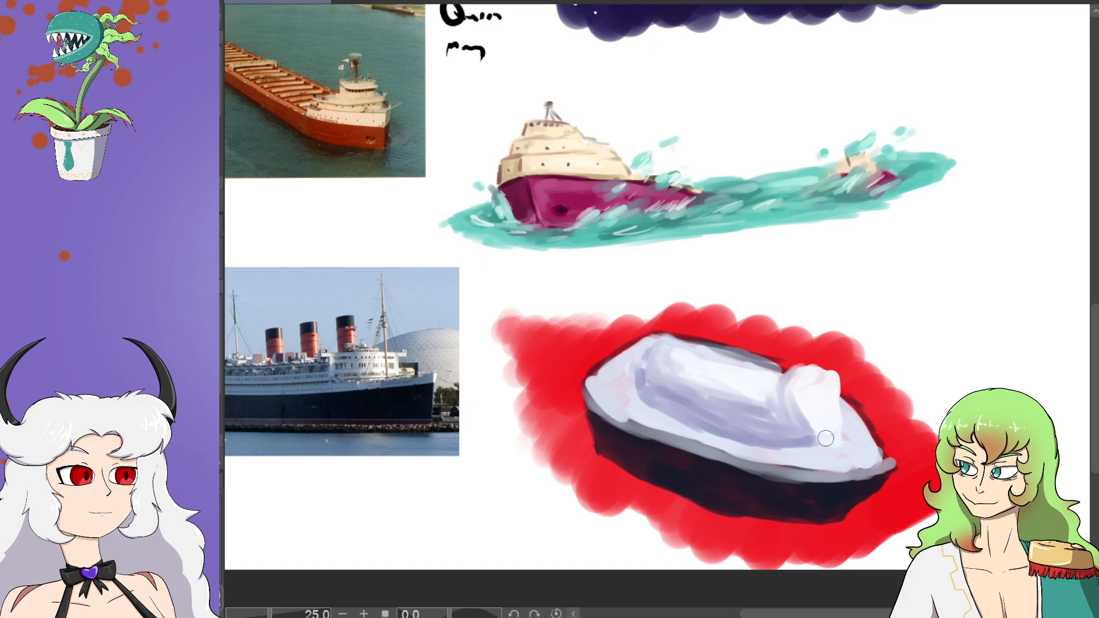
{"action": "mouse_move", "coordinate": [841, 439]}
{"action": "left_mouse_down"}
{"action": "mouse_move", "coordinate": [836, 414]}
{"action": "mouse_move", "coordinate": [804, 387]}
{"action": "left_mouse_up"}
{"action": "left_click_drag", "start_coordinate": [816, 371], "coordinate": [808, 384]}
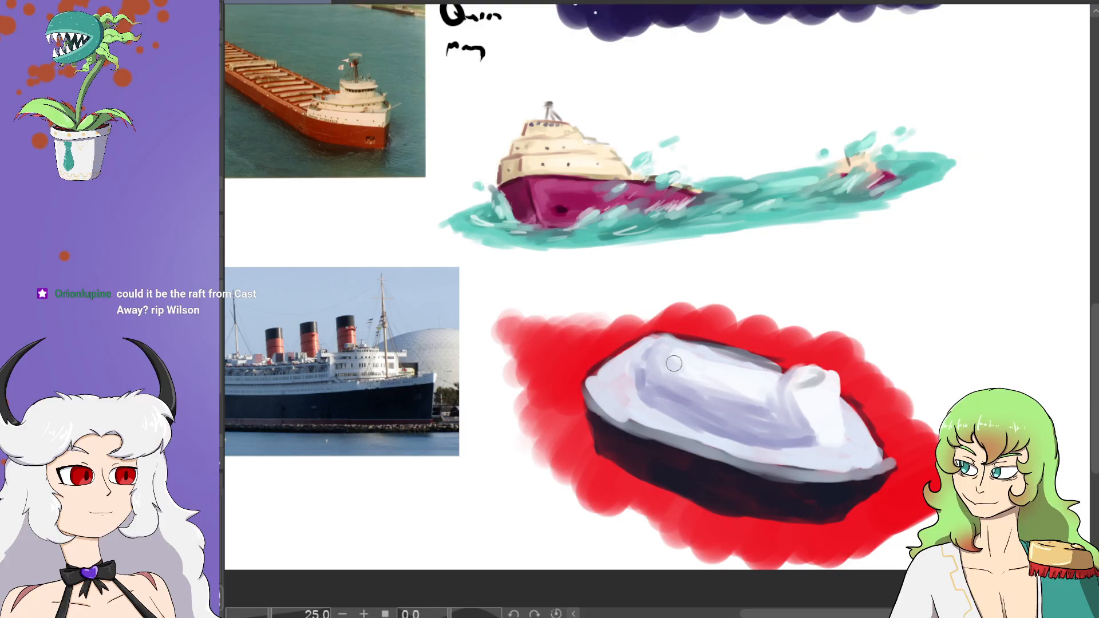
Step: Paint three dark funnels in a row on the superstructure, with shaded orange-red bands and dark bases
{"action": "mouse_move", "coordinate": [673, 370]}
{"action": "left_mouse_down"}
{"action": "mouse_move", "coordinate": [682, 375]}
{"action": "mouse_move", "coordinate": [686, 332]}
{"action": "mouse_move", "coordinate": [694, 366]}
{"action": "mouse_move", "coordinate": [678, 372]}
{"action": "mouse_move", "coordinate": [685, 338]}
{"action": "mouse_move", "coordinate": [681, 372]}
{"action": "mouse_move", "coordinate": [692, 378]}
{"action": "mouse_move", "coordinate": [694, 350]}
{"action": "left_mouse_up"}
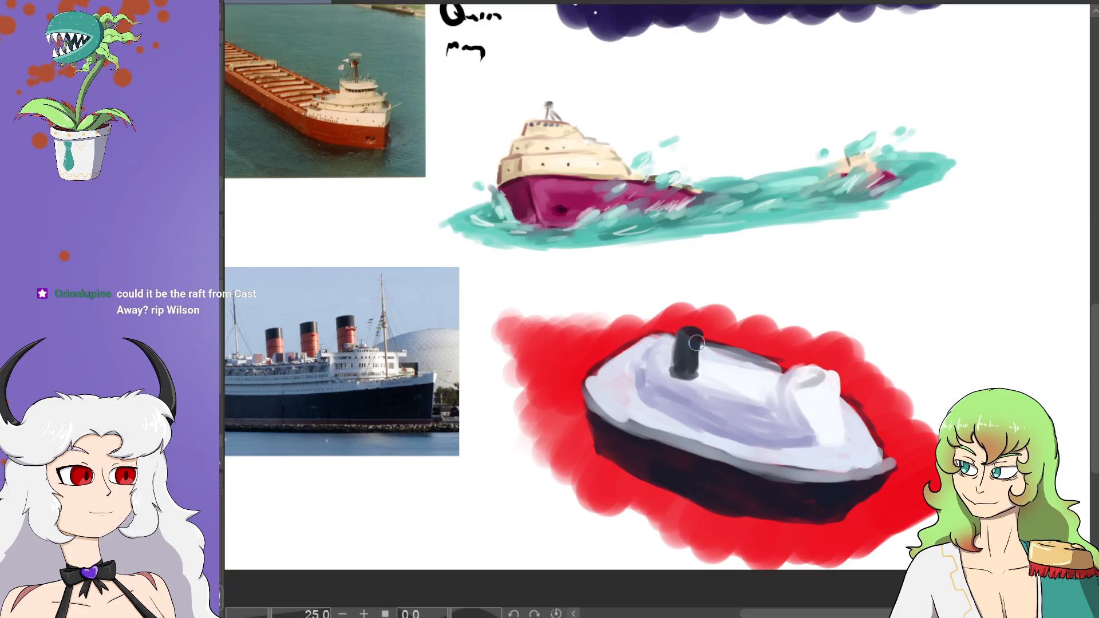
{"action": "mouse_move", "coordinate": [736, 382]}
{"action": "left_mouse_down"}
{"action": "mouse_move", "coordinate": [724, 387]}
{"action": "mouse_move", "coordinate": [739, 372]}
{"action": "mouse_move", "coordinate": [739, 343]}
{"action": "mouse_move", "coordinate": [724, 347]}
{"action": "mouse_move", "coordinate": [723, 387]}
{"action": "mouse_move", "coordinate": [735, 351]}
{"action": "mouse_move", "coordinate": [770, 380]}
{"action": "mouse_move", "coordinate": [769, 394]}
{"action": "mouse_move", "coordinate": [779, 343]}
{"action": "mouse_move", "coordinate": [765, 346]}
{"action": "mouse_move", "coordinate": [765, 393]}
{"action": "mouse_move", "coordinate": [782, 384]}
{"action": "left_mouse_up"}
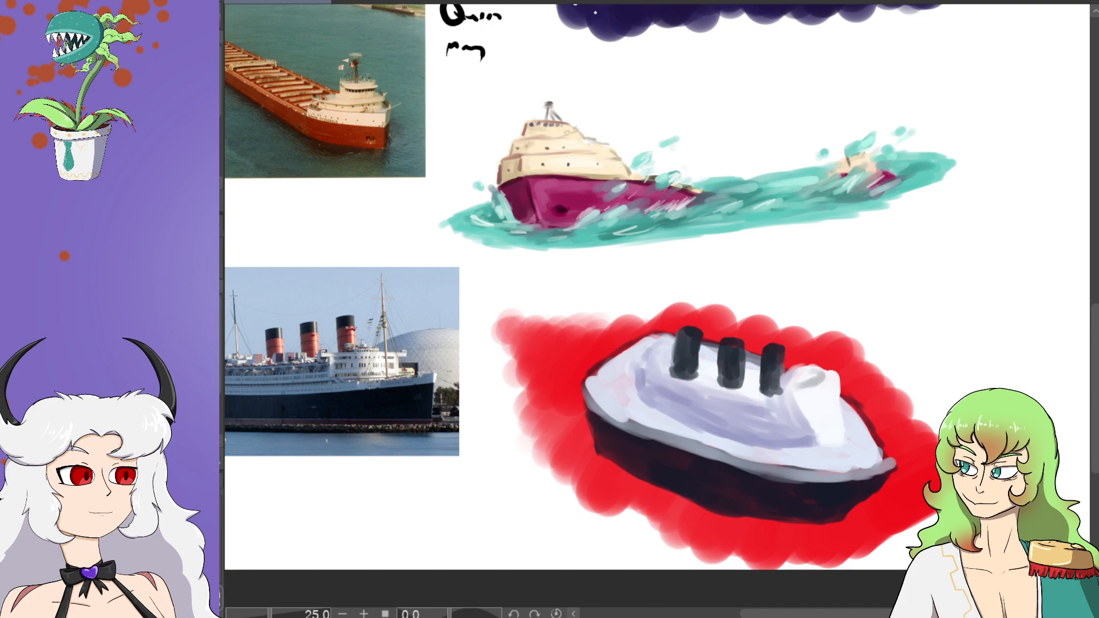
{"action": "mouse_move", "coordinate": [680, 360]}
{"action": "left_mouse_down"}
{"action": "mouse_move", "coordinate": [691, 363]}
{"action": "mouse_move", "coordinate": [681, 362]}
{"action": "mouse_move", "coordinate": [687, 345]}
{"action": "mouse_move", "coordinate": [696, 358]}
{"action": "mouse_move", "coordinate": [680, 352]}
{"action": "mouse_move", "coordinate": [736, 359]}
{"action": "mouse_move", "coordinate": [726, 369]}
{"action": "mouse_move", "coordinate": [774, 362]}
{"action": "mouse_move", "coordinate": [767, 379]}
{"action": "mouse_move", "coordinate": [776, 373]}
{"action": "mouse_move", "coordinate": [765, 369]}
{"action": "mouse_move", "coordinate": [778, 372]}
{"action": "mouse_move", "coordinate": [679, 347]}
{"action": "mouse_move", "coordinate": [695, 360]}
{"action": "left_mouse_up"}
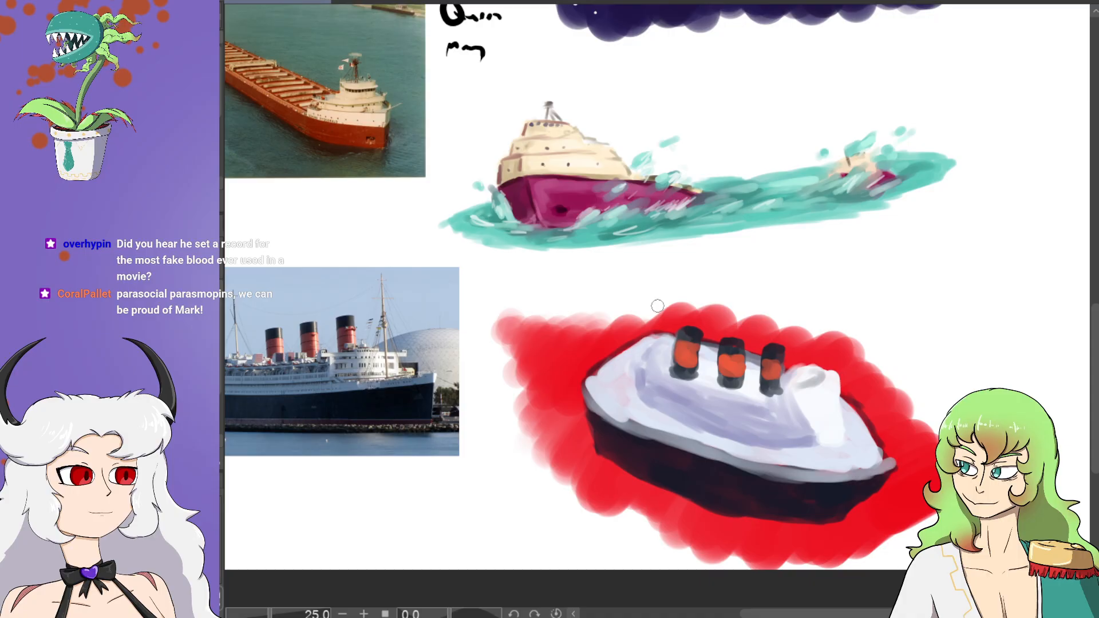
{"action": "mouse_move", "coordinate": [681, 352]}
{"action": "left_mouse_down"}
{"action": "mouse_move", "coordinate": [730, 365]}
{"action": "mouse_move", "coordinate": [724, 371]}
{"action": "mouse_move", "coordinate": [727, 357]}
{"action": "mouse_move", "coordinate": [729, 375]}
{"action": "mouse_move", "coordinate": [781, 353]}
{"action": "mouse_move", "coordinate": [771, 382]}
{"action": "left_mouse_up"}
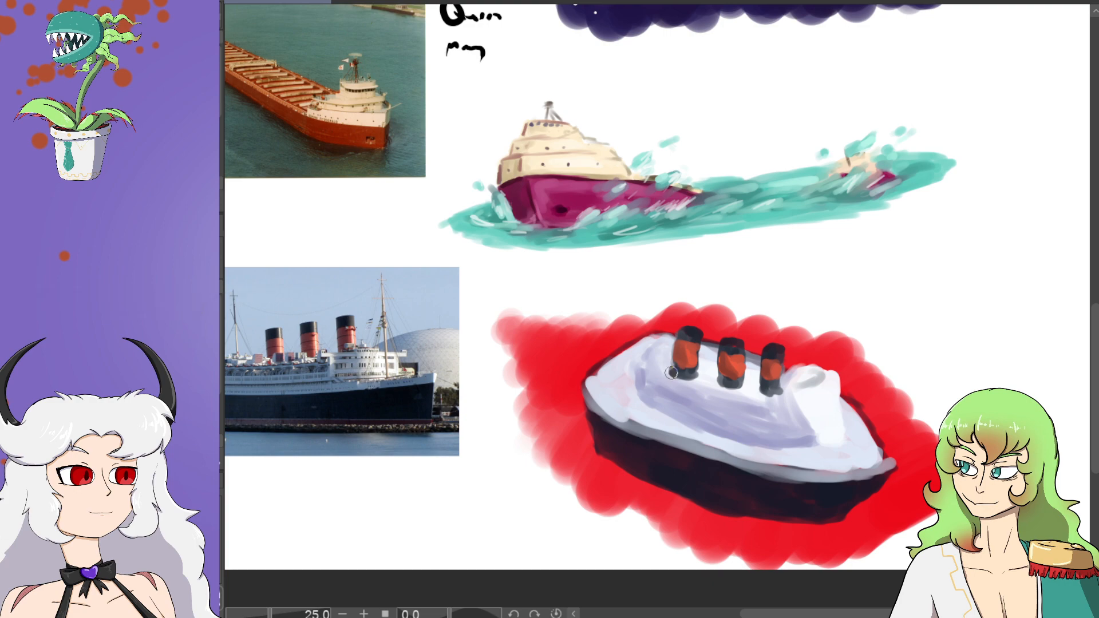
{"action": "left_click_drag", "start_coordinate": [675, 373], "coordinate": [729, 386]}
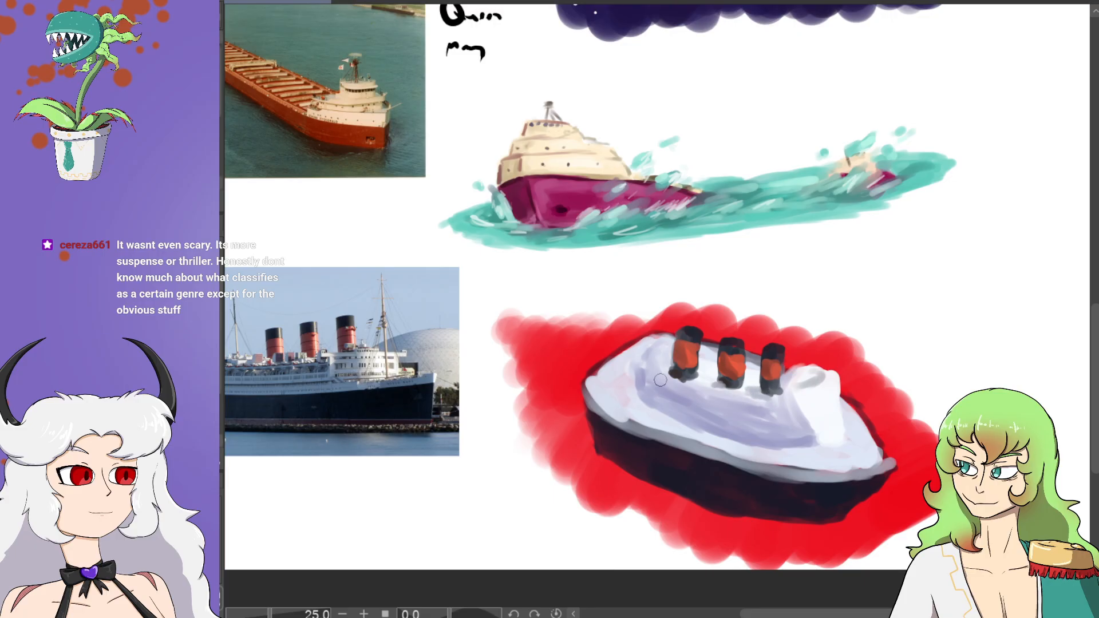
Step: Add grey shadows along the edges of the superstructure and front block, and streak the pale deck with short grey strokes
{"action": "mouse_move", "coordinate": [656, 346]}
{"action": "left_mouse_down"}
{"action": "mouse_move", "coordinate": [649, 399]}
{"action": "mouse_move", "coordinate": [645, 390]}
{"action": "mouse_move", "coordinate": [736, 441]}
{"action": "mouse_move", "coordinate": [752, 438]}
{"action": "mouse_move", "coordinate": [739, 429]}
{"action": "mouse_move", "coordinate": [821, 429]}
{"action": "mouse_move", "coordinate": [780, 435]}
{"action": "left_mouse_up"}
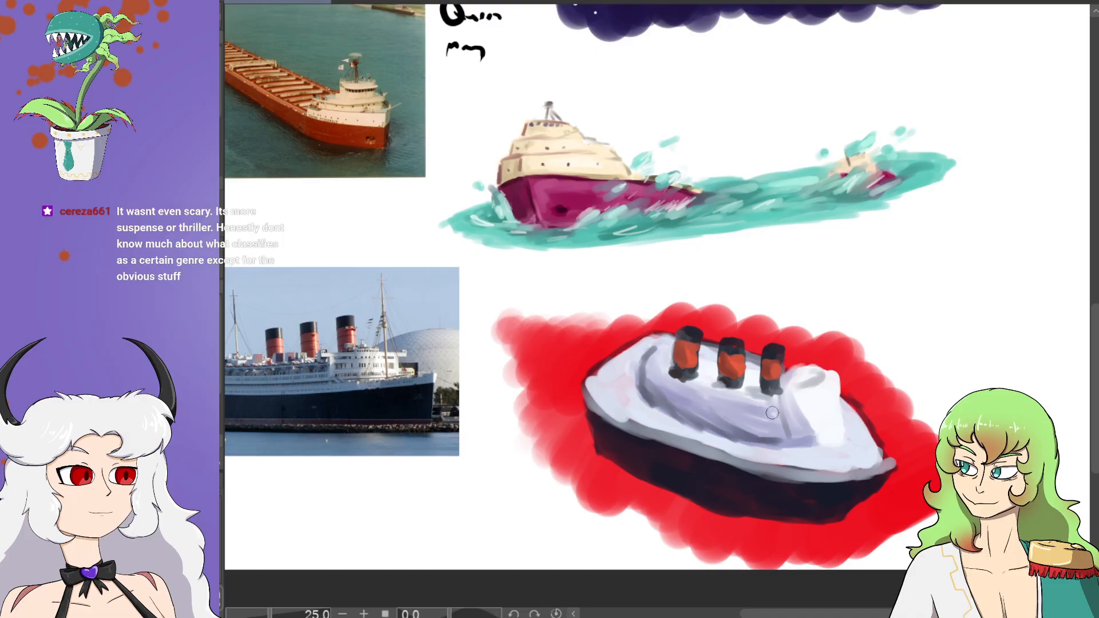
{"action": "mouse_move", "coordinate": [779, 375]}
{"action": "left_mouse_down"}
{"action": "mouse_move", "coordinate": [792, 439]}
{"action": "mouse_move", "coordinate": [778, 440]}
{"action": "mouse_move", "coordinate": [813, 444]}
{"action": "mouse_move", "coordinate": [791, 423]}
{"action": "mouse_move", "coordinate": [842, 441]}
{"action": "left_mouse_up"}
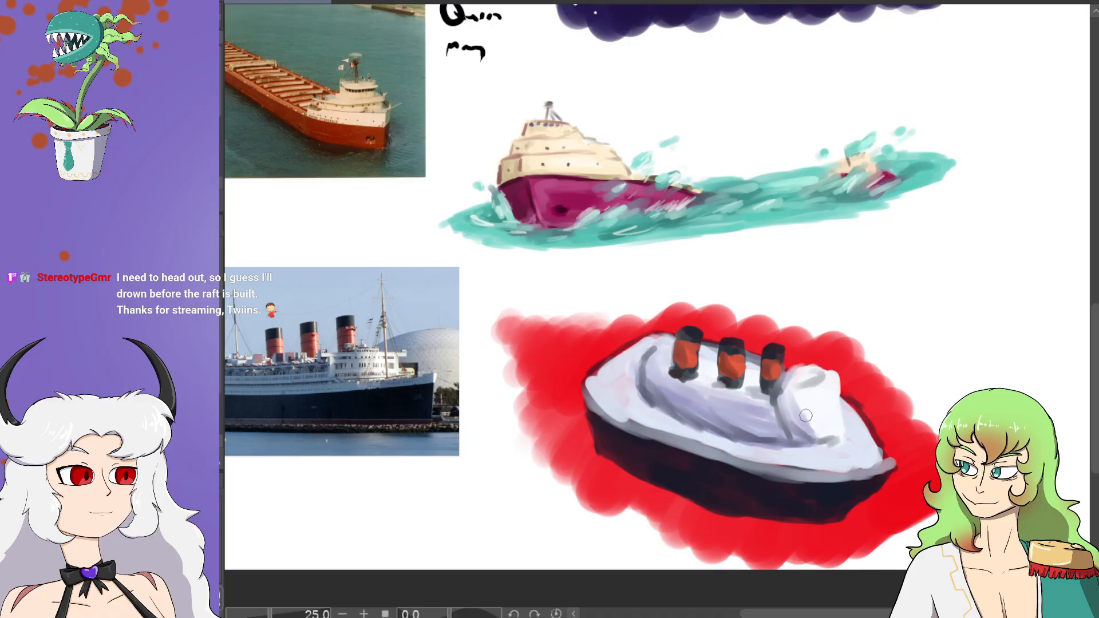
{"action": "mouse_move", "coordinate": [785, 457]}
{"action": "left_mouse_down"}
{"action": "mouse_move", "coordinate": [845, 456]}
{"action": "mouse_move", "coordinate": [834, 472]}
{"action": "mouse_move", "coordinate": [869, 455]}
{"action": "left_mouse_up"}
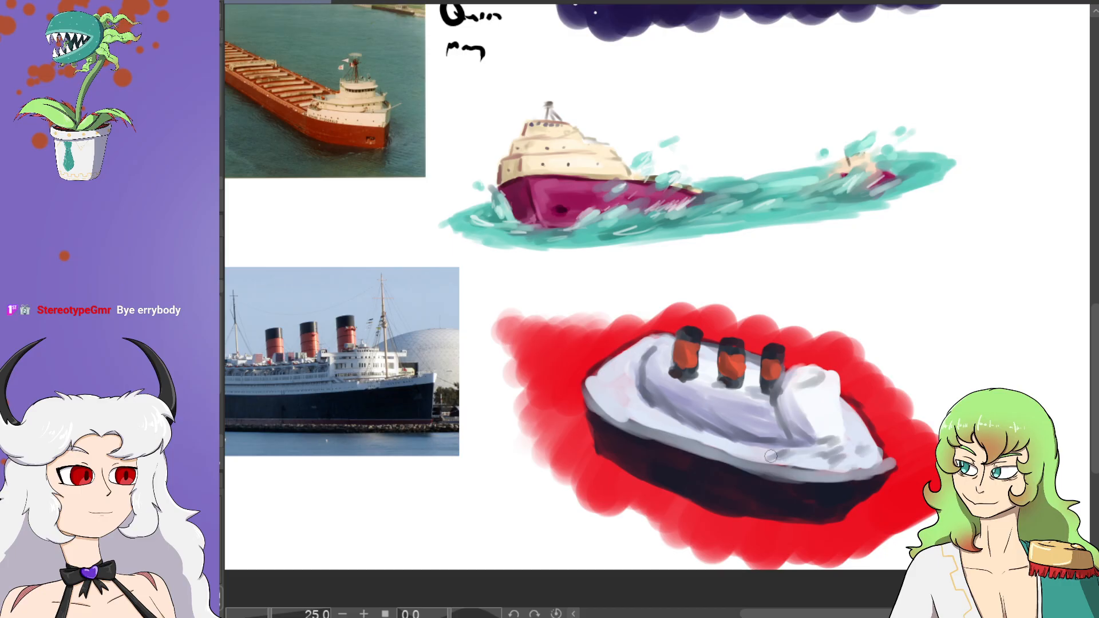
{"action": "mouse_move", "coordinate": [619, 372]}
{"action": "left_mouse_down"}
{"action": "mouse_move", "coordinate": [606, 403]}
{"action": "mouse_move", "coordinate": [628, 398]}
{"action": "mouse_move", "coordinate": [621, 417]}
{"action": "mouse_move", "coordinate": [651, 414]}
{"action": "mouse_move", "coordinate": [653, 427]}
{"action": "mouse_move", "coordinate": [730, 450]}
{"action": "left_mouse_up"}
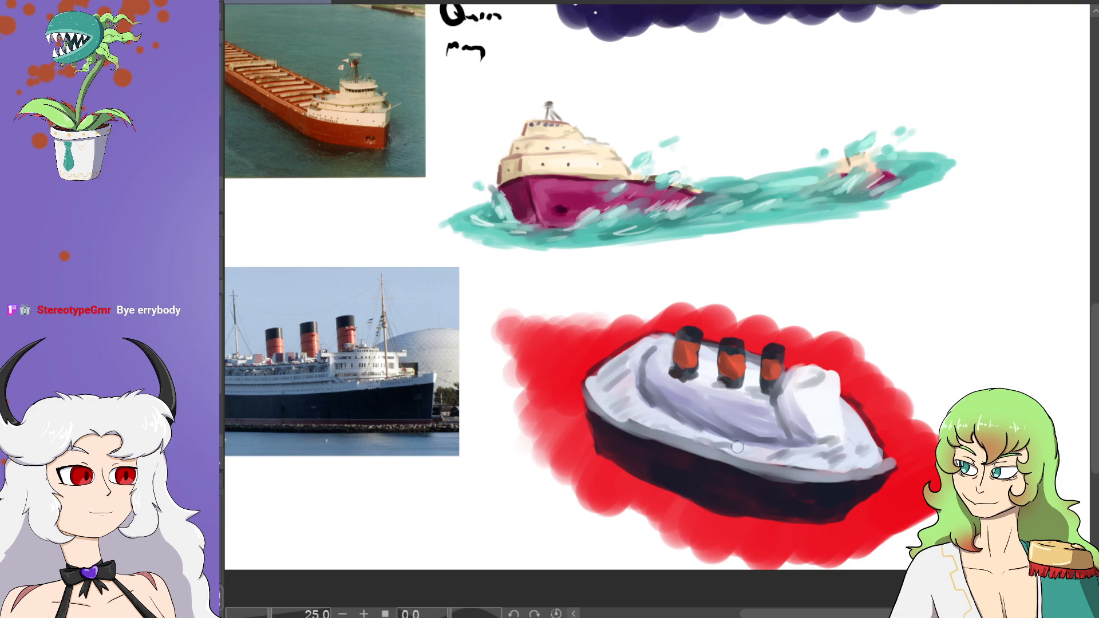
{"action": "mouse_move", "coordinate": [640, 404]}
{"action": "left_mouse_down"}
{"action": "mouse_move", "coordinate": [691, 424]}
{"action": "mouse_move", "coordinate": [625, 395]}
{"action": "mouse_move", "coordinate": [643, 402]}
{"action": "mouse_move", "coordinate": [630, 383]}
{"action": "mouse_move", "coordinate": [652, 350]}
{"action": "left_mouse_up"}
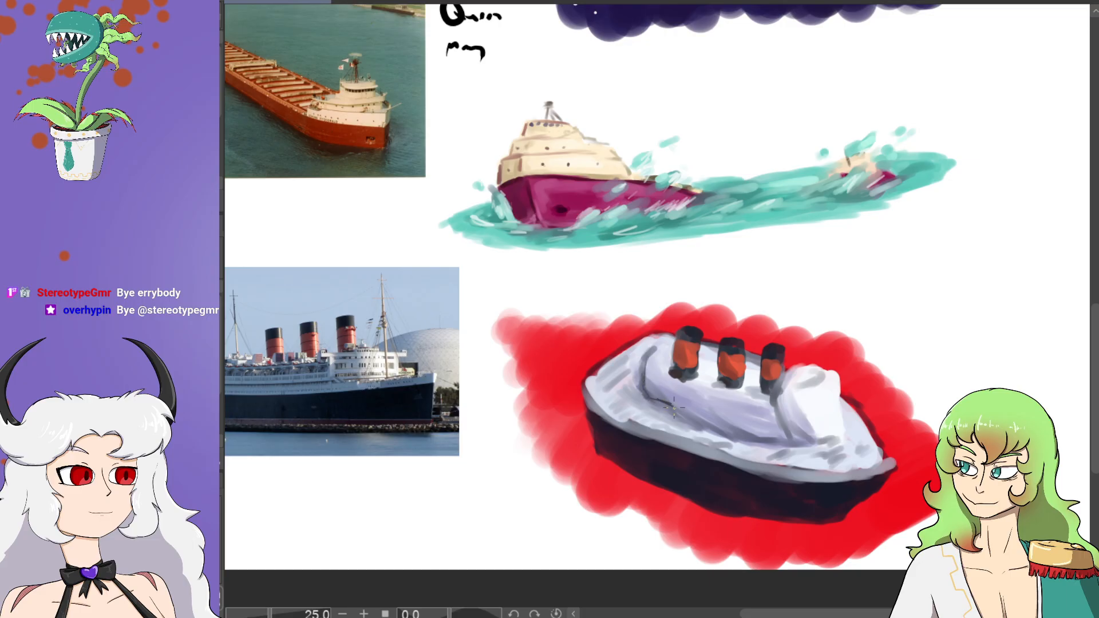
Step: Outline the superstructure with thin dark lines, dot rows of small windows on its walls and add light accents to the funnels
{"action": "mouse_move", "coordinate": [659, 373]}
{"action": "left_mouse_down"}
{"action": "mouse_move", "coordinate": [782, 424]}
{"action": "mouse_move", "coordinate": [756, 433]}
{"action": "left_mouse_up"}
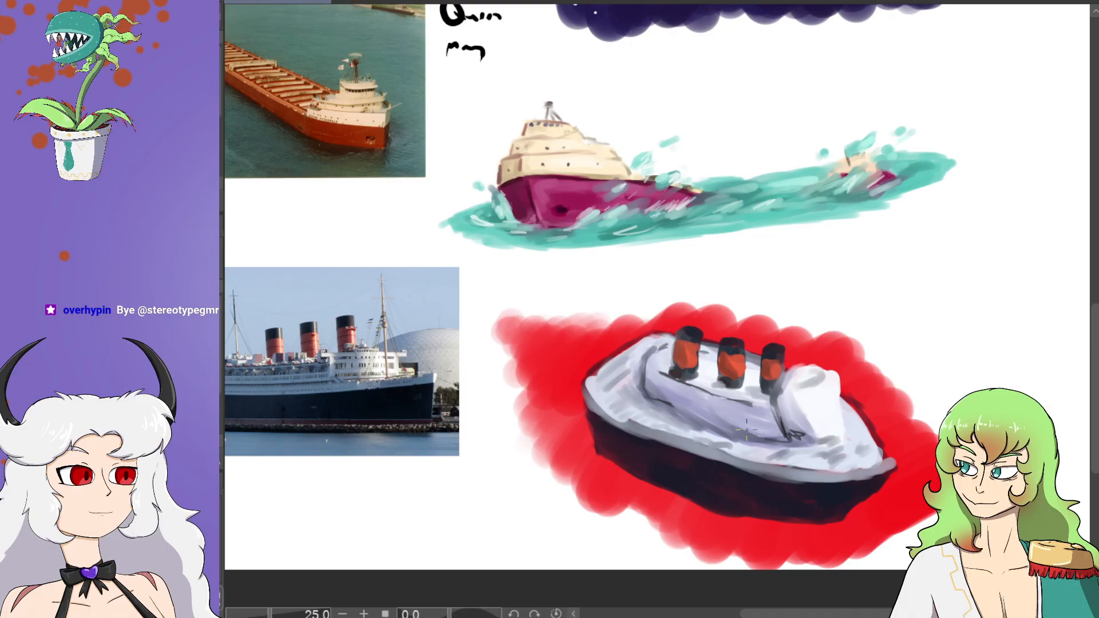
{"action": "left_click_drag", "start_coordinate": [805, 391], "coordinate": [793, 390]}
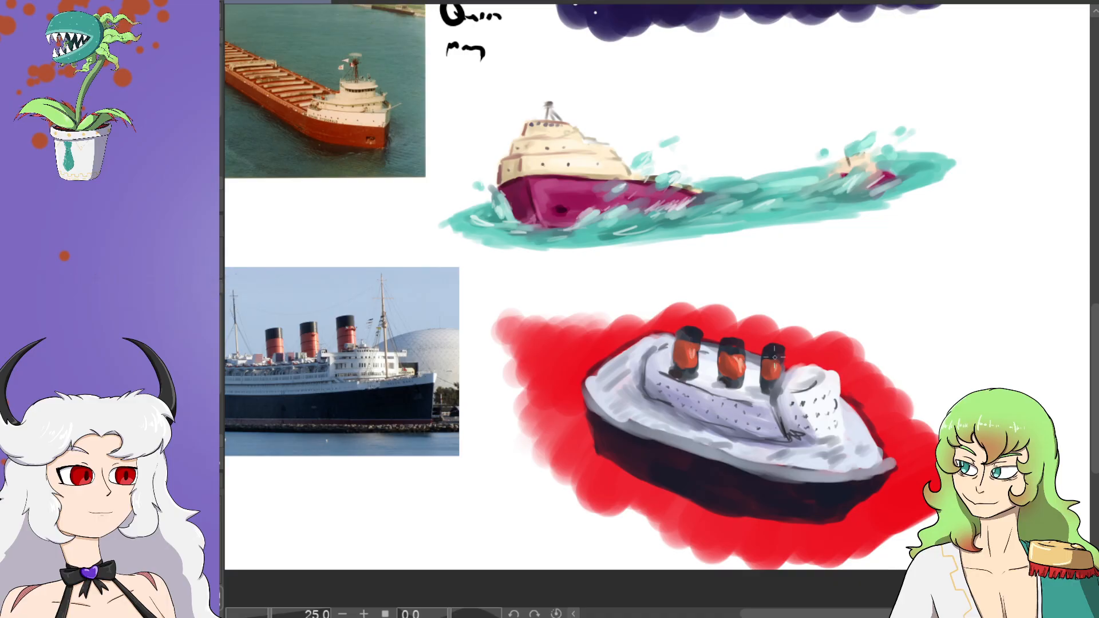
{"action": "left_click_drag", "start_coordinate": [687, 342], "coordinate": [694, 336]}
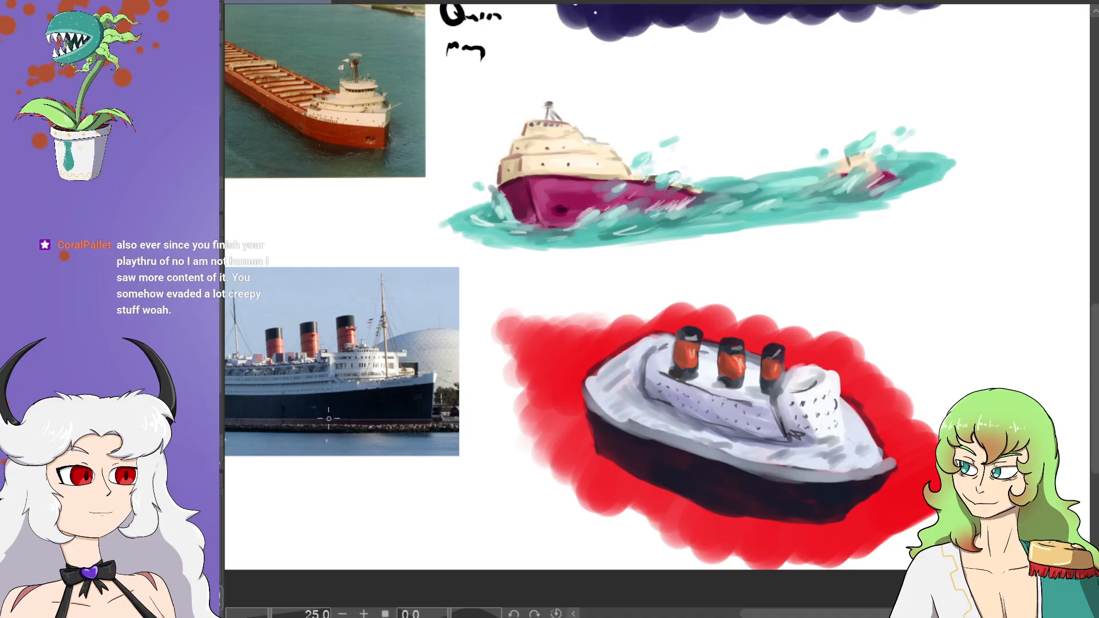
Step: Shade the hull with darker navy strokes and blend muted purple reflections along its lower edge
{"action": "left_click", "coordinate": [801, 502], "text": "alt"}
{"action": "mouse_move", "coordinate": [587, 419]}
{"action": "left_mouse_down"}
{"action": "mouse_move", "coordinate": [630, 461]}
{"action": "mouse_move", "coordinate": [682, 484]}
{"action": "mouse_move", "coordinate": [661, 445]}
{"action": "mouse_move", "coordinate": [739, 499]}
{"action": "left_mouse_up"}
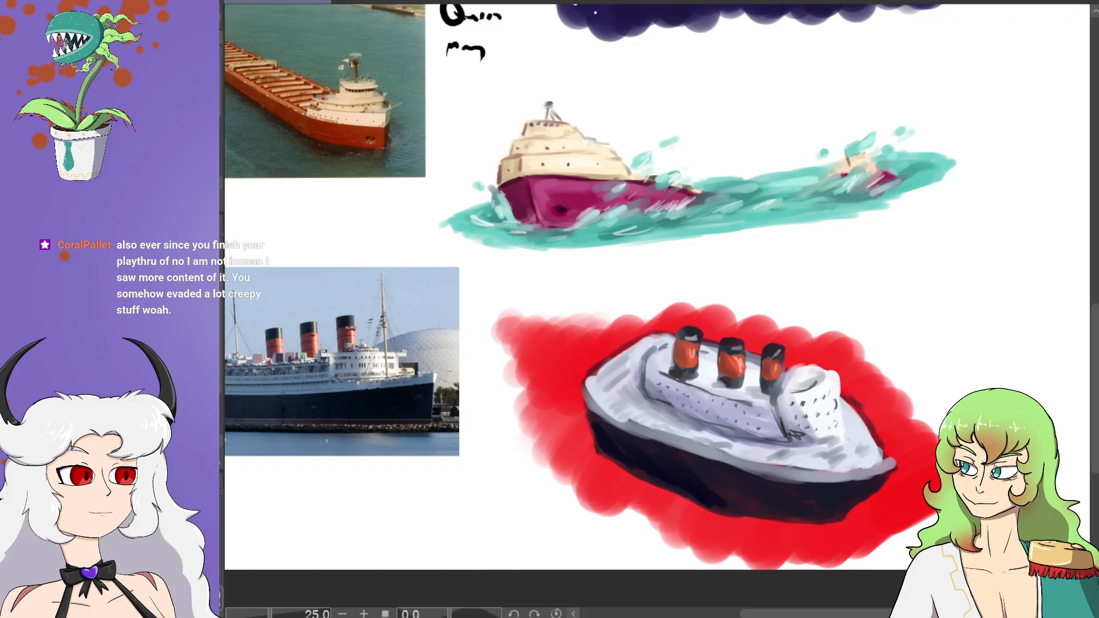
{"action": "mouse_move", "coordinate": [602, 442]}
{"action": "left_mouse_down"}
{"action": "mouse_move", "coordinate": [691, 500]}
{"action": "mouse_move", "coordinate": [767, 515]}
{"action": "mouse_move", "coordinate": [828, 520]}
{"action": "mouse_move", "coordinate": [881, 483]}
{"action": "mouse_move", "coordinate": [830, 517]}
{"action": "mouse_move", "coordinate": [831, 504]}
{"action": "mouse_move", "coordinate": [780, 512]}
{"action": "mouse_move", "coordinate": [791, 510]}
{"action": "mouse_move", "coordinate": [698, 494]}
{"action": "mouse_move", "coordinate": [628, 464]}
{"action": "mouse_move", "coordinate": [723, 502]}
{"action": "mouse_move", "coordinate": [835, 502]}
{"action": "mouse_move", "coordinate": [685, 487]}
{"action": "mouse_move", "coordinate": [700, 510]}
{"action": "mouse_move", "coordinate": [725, 512]}
{"action": "mouse_move", "coordinate": [774, 514]}
{"action": "mouse_move", "coordinate": [659, 486]}
{"action": "mouse_move", "coordinate": [744, 497]}
{"action": "mouse_move", "coordinate": [698, 508]}
{"action": "mouse_move", "coordinate": [823, 513]}
{"action": "left_mouse_up"}
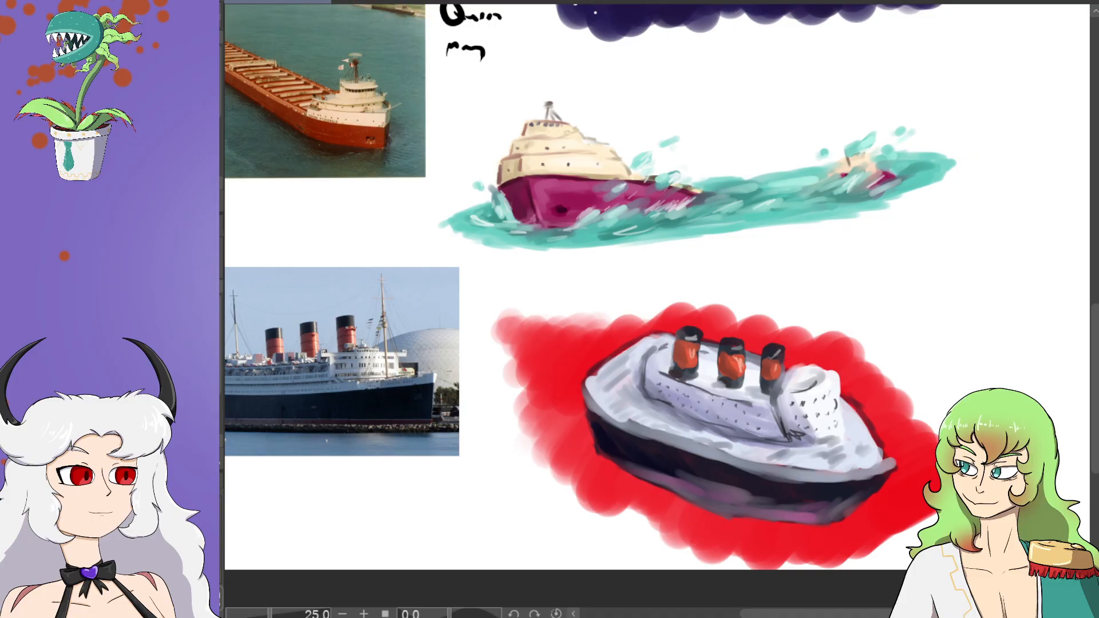
{"action": "mouse_move", "coordinate": [850, 496]}
{"action": "left_mouse_down"}
{"action": "mouse_move", "coordinate": [863, 490]}
{"action": "mouse_move", "coordinate": [856, 514]}
{"action": "mouse_move", "coordinate": [842, 513]}
{"action": "mouse_move", "coordinate": [847, 499]}
{"action": "left_mouse_up"}
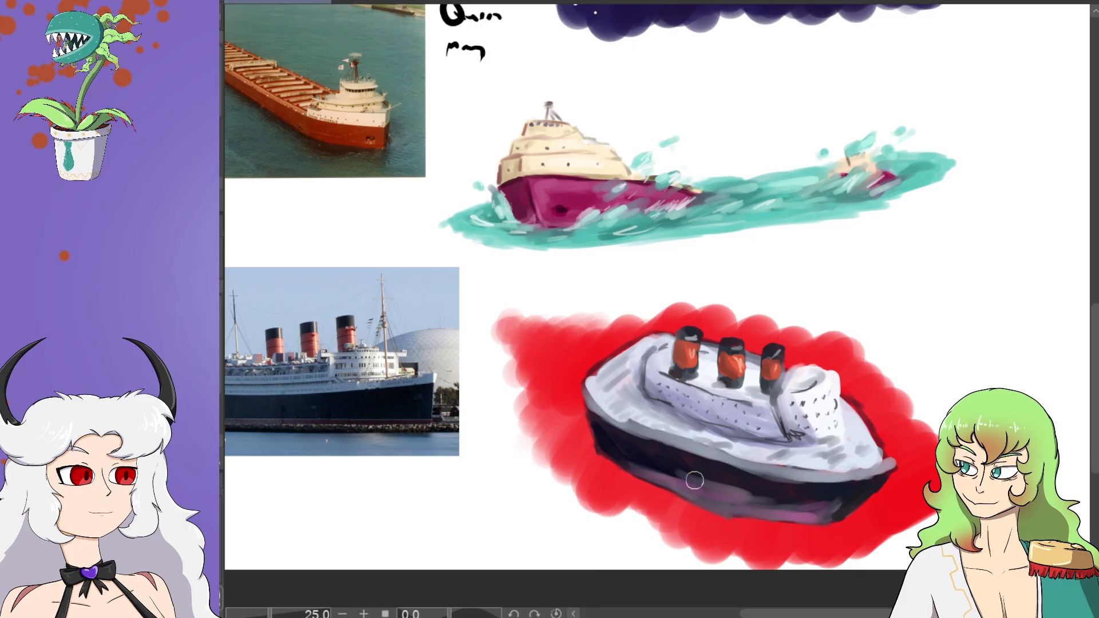
{"action": "left_click_drag", "start_coordinate": [716, 491], "coordinate": [786, 485]}
{"action": "left_click_drag", "start_coordinate": [681, 477], "coordinate": [739, 491]}
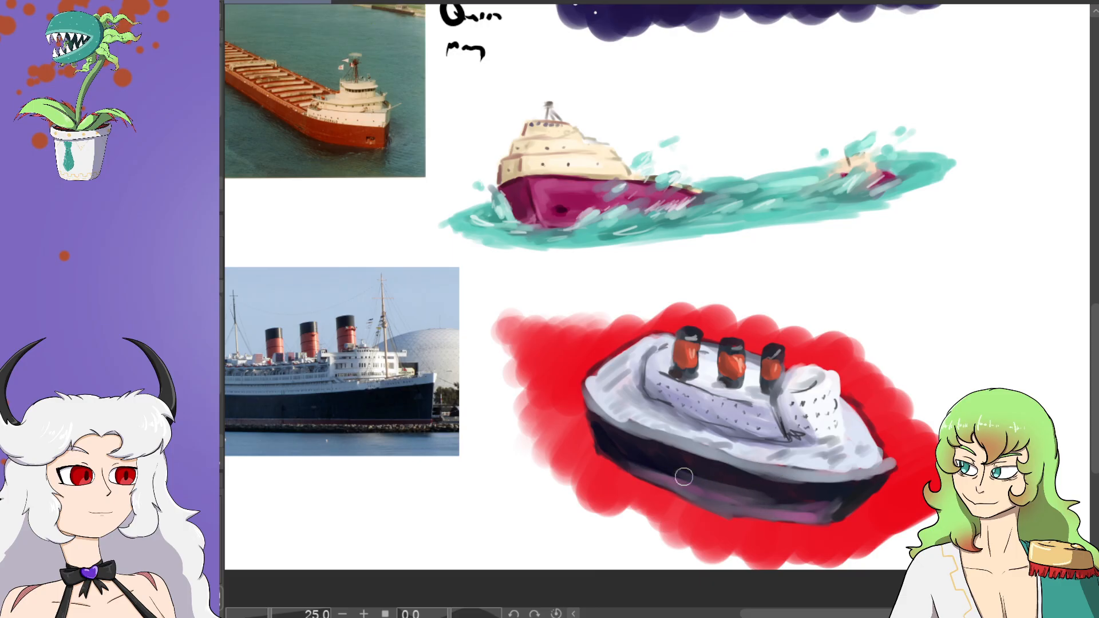
{"action": "left_click_drag", "start_coordinate": [665, 473], "coordinate": [691, 483]}
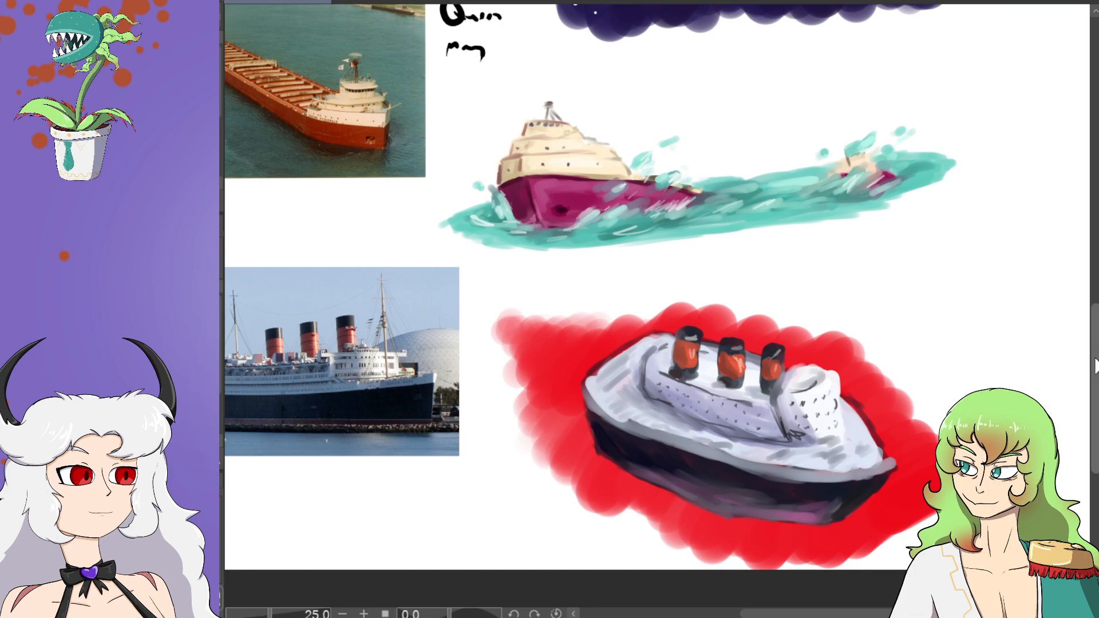
Step: Blend darker red shadows into the backdrop around the ship and paint pale pink ripples along the hull's waterline
{"action": "scroll", "coordinate": [661, 287], "scroll_direction": "down", "scroll_amount": 3}
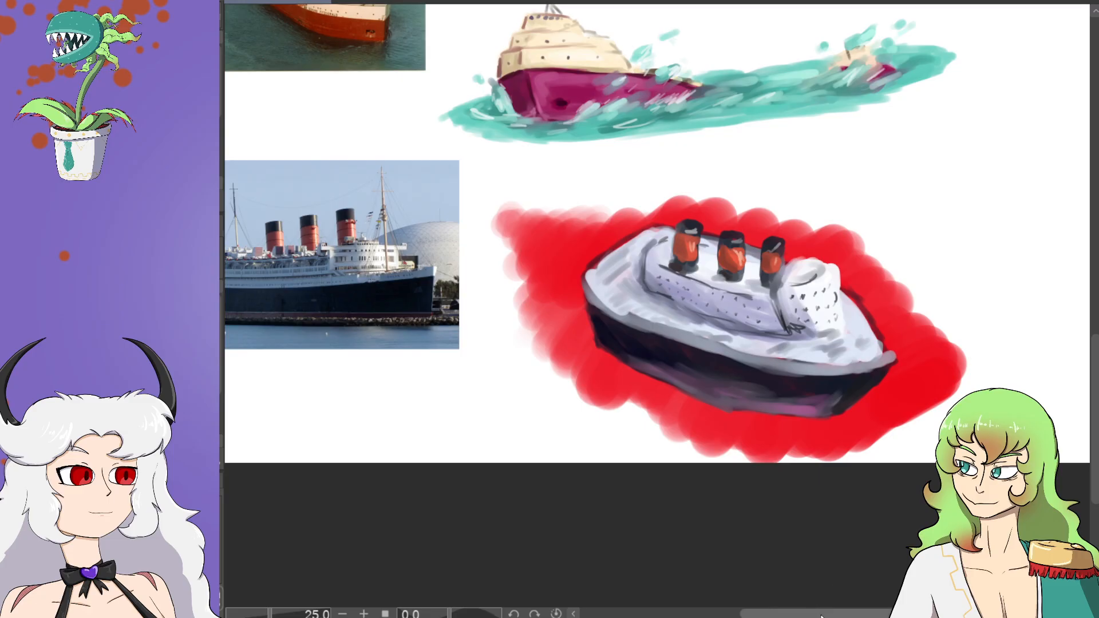
{"action": "left_click_drag", "start_coordinate": [840, 615], "coordinate": [856, 616]}
{"action": "left_click_drag", "start_coordinate": [1095, 375], "coordinate": [1094, 139]}
{"action": "left_click_drag", "start_coordinate": [1095, 246], "coordinate": [1096, 454]}
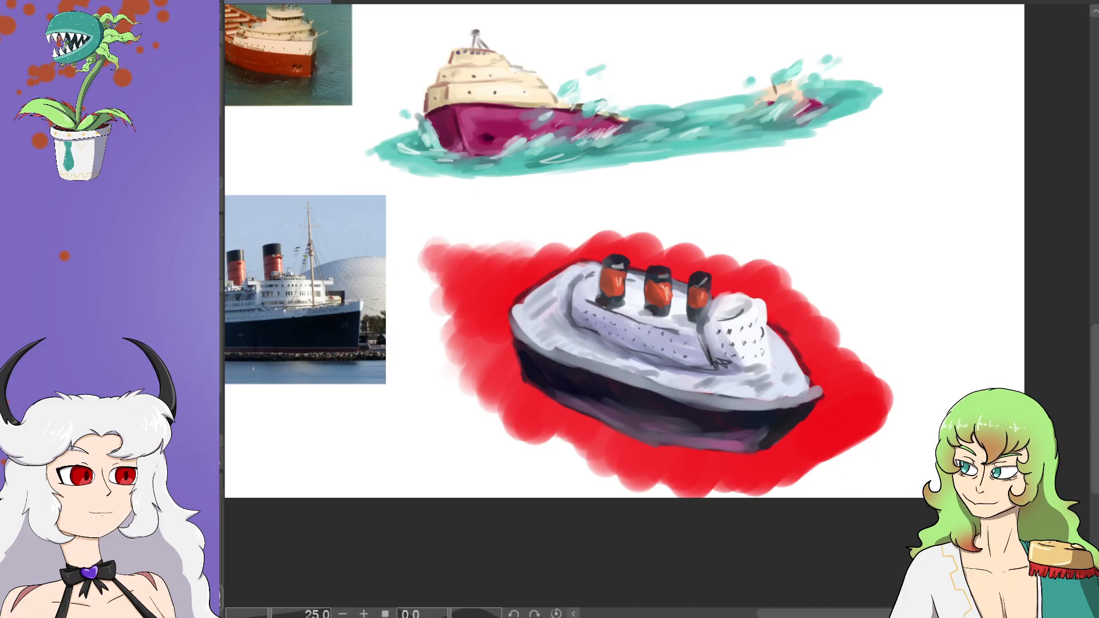
{"action": "scroll", "coordinate": [1085, 317], "scroll_direction": "down", "scroll_amount": 1}
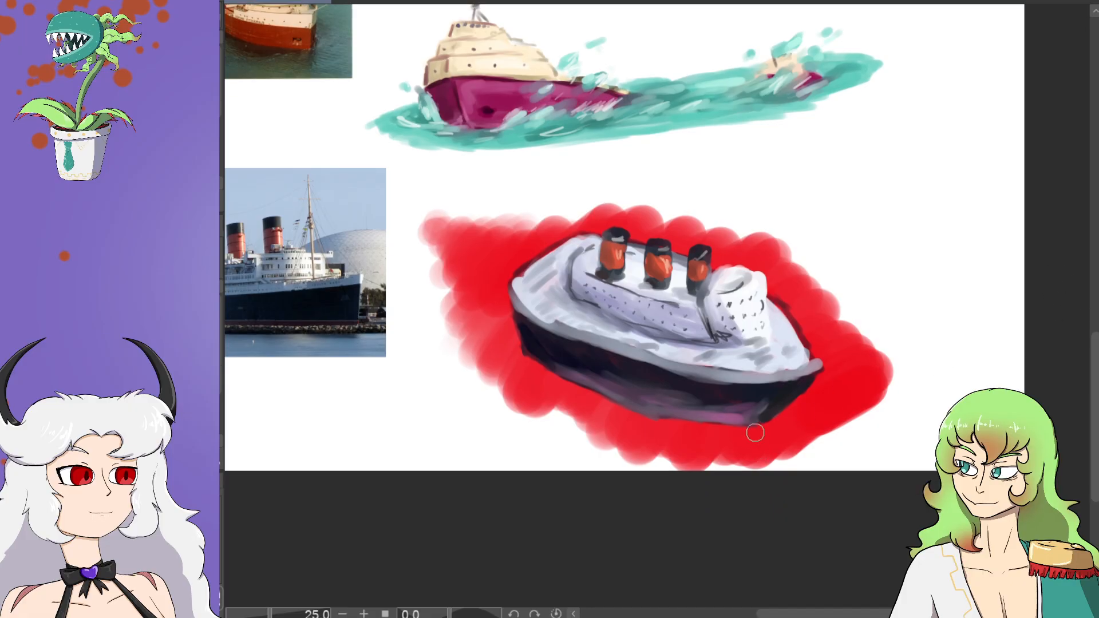
{"action": "mouse_move", "coordinate": [774, 424]}
{"action": "left_mouse_down"}
{"action": "mouse_move", "coordinate": [801, 395]}
{"action": "mouse_move", "coordinate": [770, 437]}
{"action": "mouse_move", "coordinate": [798, 415]}
{"action": "mouse_move", "coordinate": [710, 444]}
{"action": "left_mouse_up"}
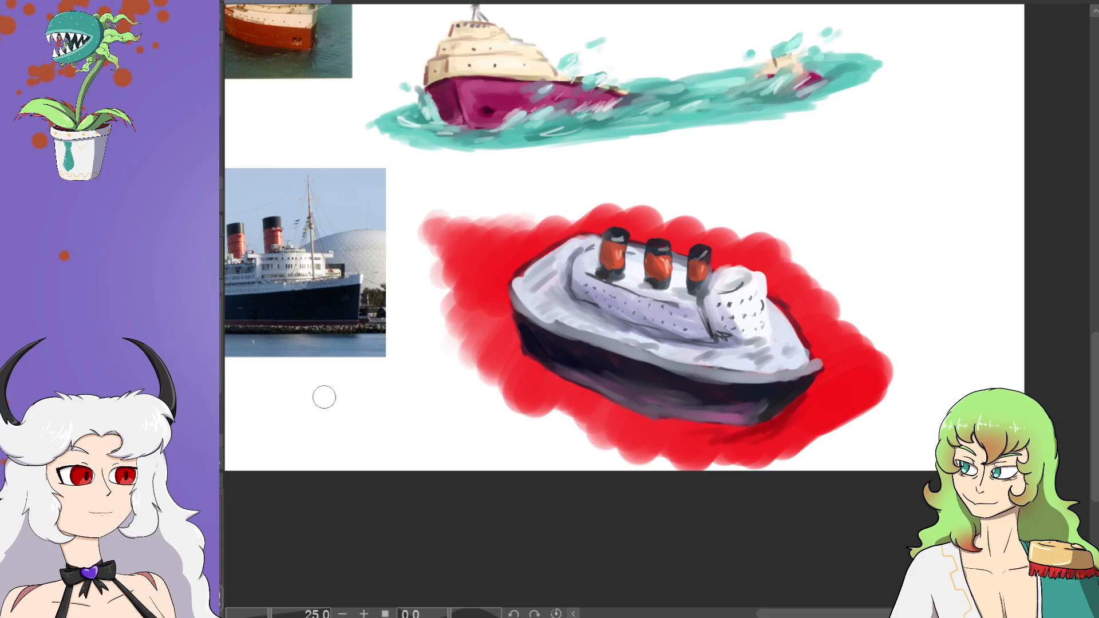
{"action": "mouse_move", "coordinate": [717, 429]}
{"action": "left_mouse_down"}
{"action": "mouse_move", "coordinate": [745, 433]}
{"action": "mouse_move", "coordinate": [780, 416]}
{"action": "mouse_move", "coordinate": [776, 430]}
{"action": "mouse_move", "coordinate": [801, 423]}
{"action": "mouse_move", "coordinate": [840, 368]}
{"action": "mouse_move", "coordinate": [823, 410]}
{"action": "mouse_move", "coordinate": [831, 344]}
{"action": "mouse_move", "coordinate": [807, 333]}
{"action": "mouse_move", "coordinate": [821, 368]}
{"action": "mouse_move", "coordinate": [790, 303]}
{"action": "mouse_move", "coordinate": [834, 373]}
{"action": "left_mouse_up"}
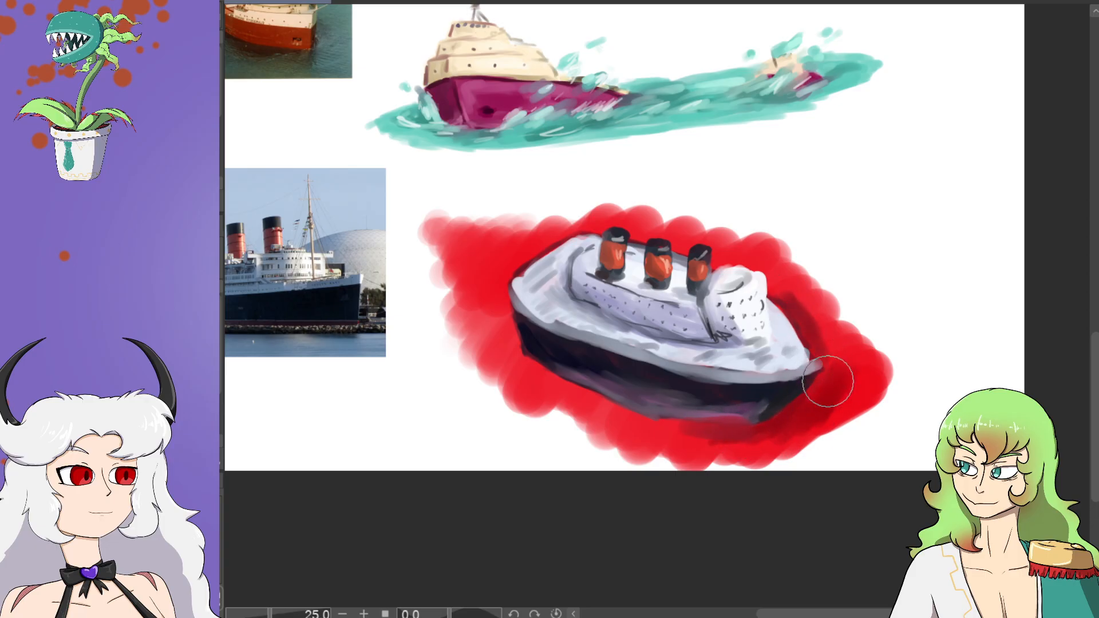
{"action": "mouse_move", "coordinate": [702, 443]}
{"action": "left_mouse_down"}
{"action": "mouse_move", "coordinate": [640, 432]}
{"action": "mouse_move", "coordinate": [644, 414]}
{"action": "mouse_move", "coordinate": [685, 417]}
{"action": "mouse_move", "coordinate": [571, 387]}
{"action": "mouse_move", "coordinate": [586, 389]}
{"action": "mouse_move", "coordinate": [602, 401]}
{"action": "mouse_move", "coordinate": [544, 392]}
{"action": "mouse_move", "coordinate": [520, 371]}
{"action": "mouse_move", "coordinate": [518, 344]}
{"action": "mouse_move", "coordinate": [507, 349]}
{"action": "mouse_move", "coordinate": [519, 351]}
{"action": "mouse_move", "coordinate": [504, 323]}
{"action": "mouse_move", "coordinate": [508, 292]}
{"action": "mouse_move", "coordinate": [530, 255]}
{"action": "mouse_move", "coordinate": [497, 314]}
{"action": "mouse_move", "coordinate": [518, 260]}
{"action": "mouse_move", "coordinate": [493, 287]}
{"action": "mouse_move", "coordinate": [499, 263]}
{"action": "mouse_move", "coordinate": [493, 269]}
{"action": "mouse_move", "coordinate": [484, 245]}
{"action": "mouse_move", "coordinate": [575, 255]}
{"action": "mouse_move", "coordinate": [468, 261]}
{"action": "mouse_move", "coordinate": [591, 234]}
{"action": "left_mouse_up"}
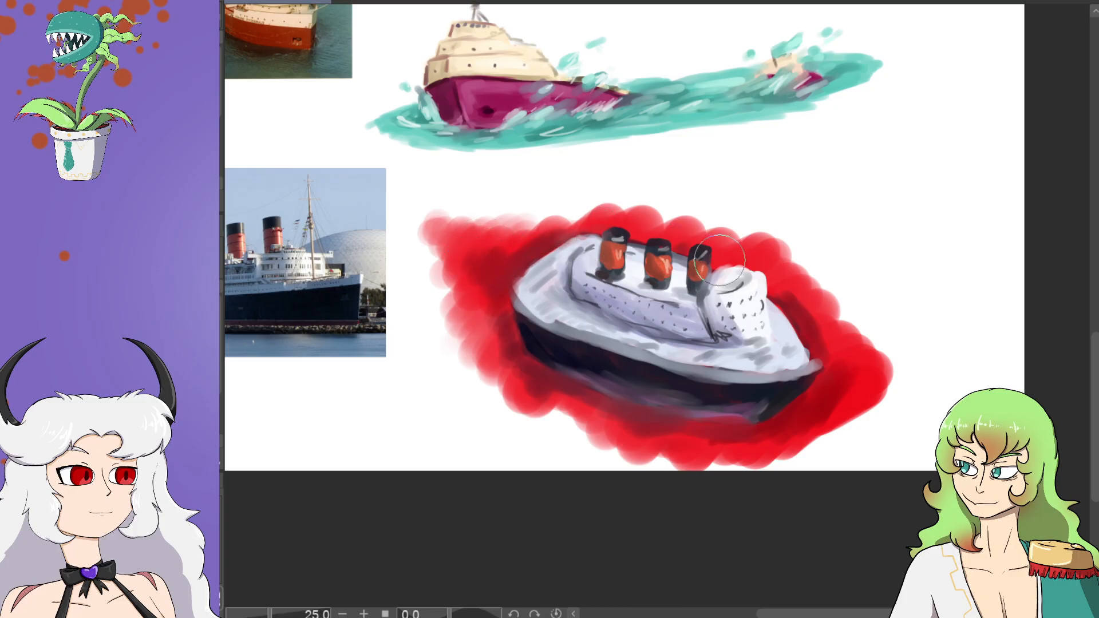
{"action": "mouse_move", "coordinate": [718, 262]}
{"action": "left_mouse_down"}
{"action": "mouse_move", "coordinate": [770, 289]}
{"action": "mouse_move", "coordinate": [759, 284]}
{"action": "left_mouse_up"}
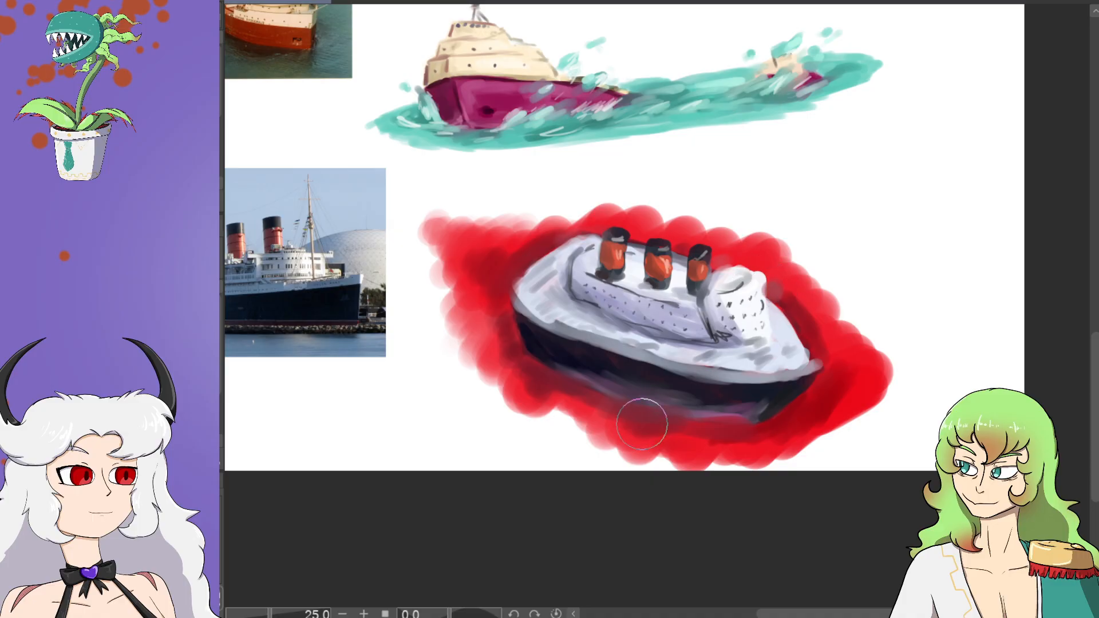
{"action": "mouse_move", "coordinate": [677, 432]}
{"action": "left_mouse_down"}
{"action": "mouse_move", "coordinate": [717, 434]}
{"action": "mouse_move", "coordinate": [692, 455]}
{"action": "mouse_move", "coordinate": [757, 438]}
{"action": "mouse_move", "coordinate": [756, 448]}
{"action": "mouse_move", "coordinate": [811, 413]}
{"action": "left_mouse_up"}
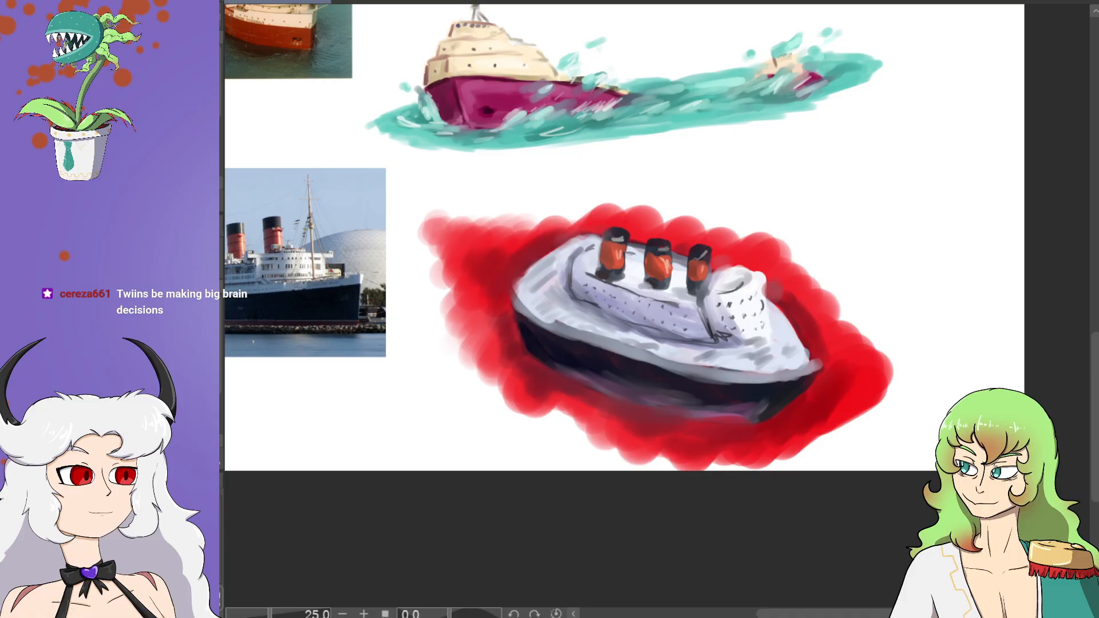
{"action": "mouse_move", "coordinate": [676, 415]}
{"action": "left_mouse_down"}
{"action": "mouse_move", "coordinate": [755, 423]}
{"action": "mouse_move", "coordinate": [783, 420]}
{"action": "mouse_move", "coordinate": [791, 406]}
{"action": "mouse_move", "coordinate": [781, 422]}
{"action": "mouse_move", "coordinate": [658, 407]}
{"action": "mouse_move", "coordinate": [520, 348]}
{"action": "mouse_move", "coordinate": [557, 379]}
{"action": "mouse_move", "coordinate": [546, 380]}
{"action": "left_mouse_up"}
{"action": "mouse_move", "coordinate": [491, 267]}
{"action": "left_mouse_down"}
{"action": "mouse_move", "coordinate": [519, 259]}
{"action": "mouse_move", "coordinate": [483, 285]}
{"action": "mouse_move", "coordinate": [491, 291]}
{"action": "mouse_move", "coordinate": [475, 266]}
{"action": "mouse_move", "coordinate": [497, 259]}
{"action": "mouse_move", "coordinate": [479, 276]}
{"action": "mouse_move", "coordinate": [473, 260]}
{"action": "mouse_move", "coordinate": [491, 246]}
{"action": "mouse_move", "coordinate": [467, 259]}
{"action": "left_mouse_up"}
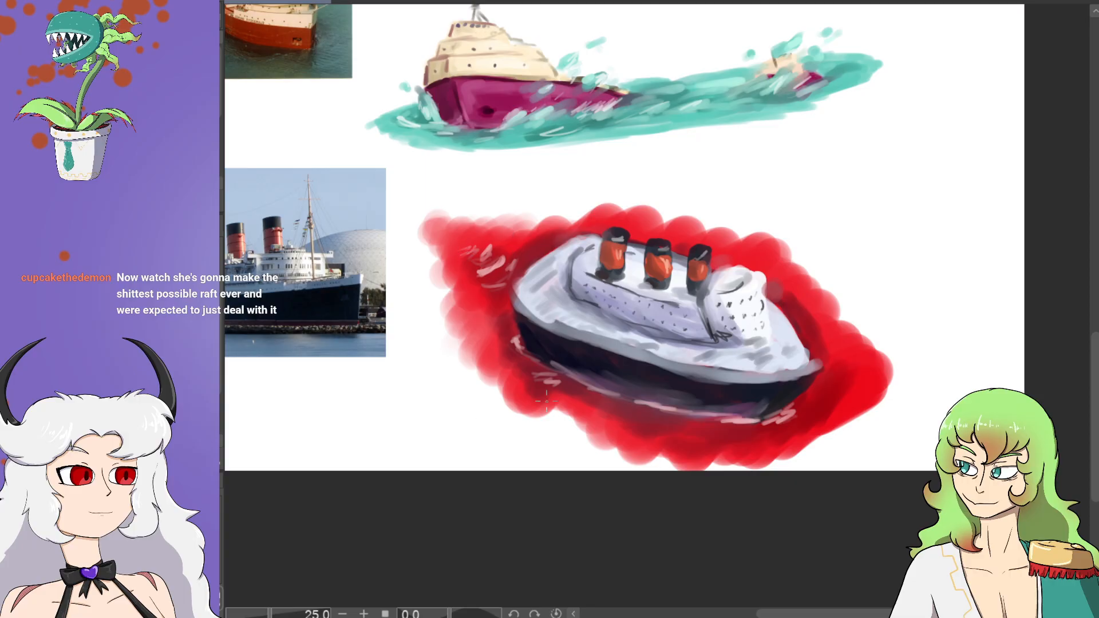
{"action": "key", "text": "ctrl+z"}
{"action": "key", "text": "ctrl+z"}
{"action": "key", "text": "ctrl+z"}
{"action": "key", "text": "ctrl+z"}
{"action": "key", "text": "ctrl+z"}
{"action": "key", "text": "ctrl+z"}
{"action": "key", "text": "ctrl+z"}
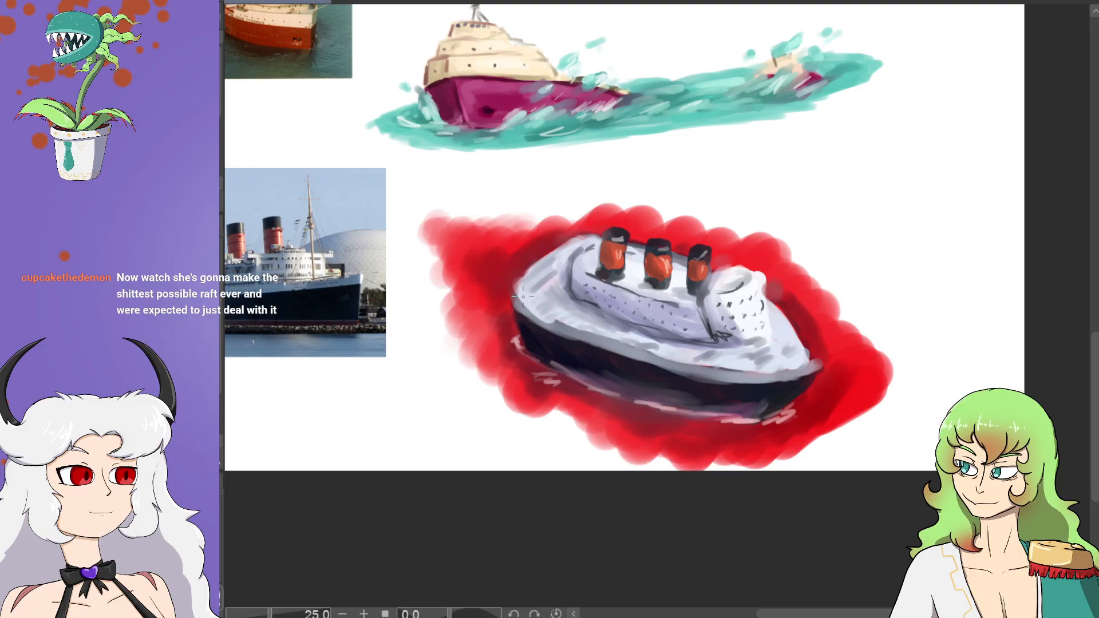
Step: Draw thin pale pink ripple lines in the red water behind the stern, below the hull and around the bow
{"action": "mouse_move", "coordinate": [493, 300]}
{"action": "left_mouse_down"}
{"action": "mouse_move", "coordinate": [523, 263]}
{"action": "mouse_move", "coordinate": [492, 300]}
{"action": "mouse_move", "coordinate": [499, 267]}
{"action": "left_mouse_up"}
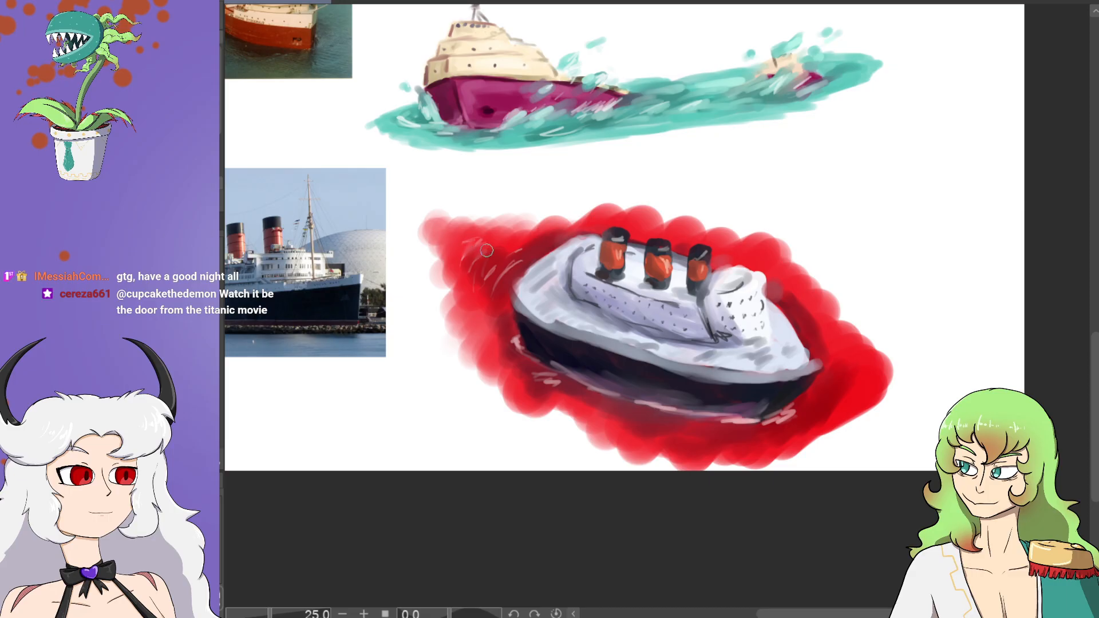
{"action": "mouse_move", "coordinate": [505, 266]}
{"action": "left_mouse_down"}
{"action": "mouse_move", "coordinate": [496, 274]}
{"action": "mouse_move", "coordinate": [506, 267]}
{"action": "mouse_move", "coordinate": [507, 277]}
{"action": "mouse_move", "coordinate": [518, 266]}
{"action": "left_mouse_up"}
{"action": "mouse_move", "coordinate": [820, 395]}
{"action": "left_mouse_down"}
{"action": "mouse_move", "coordinate": [824, 374]}
{"action": "mouse_move", "coordinate": [814, 399]}
{"action": "left_mouse_up"}
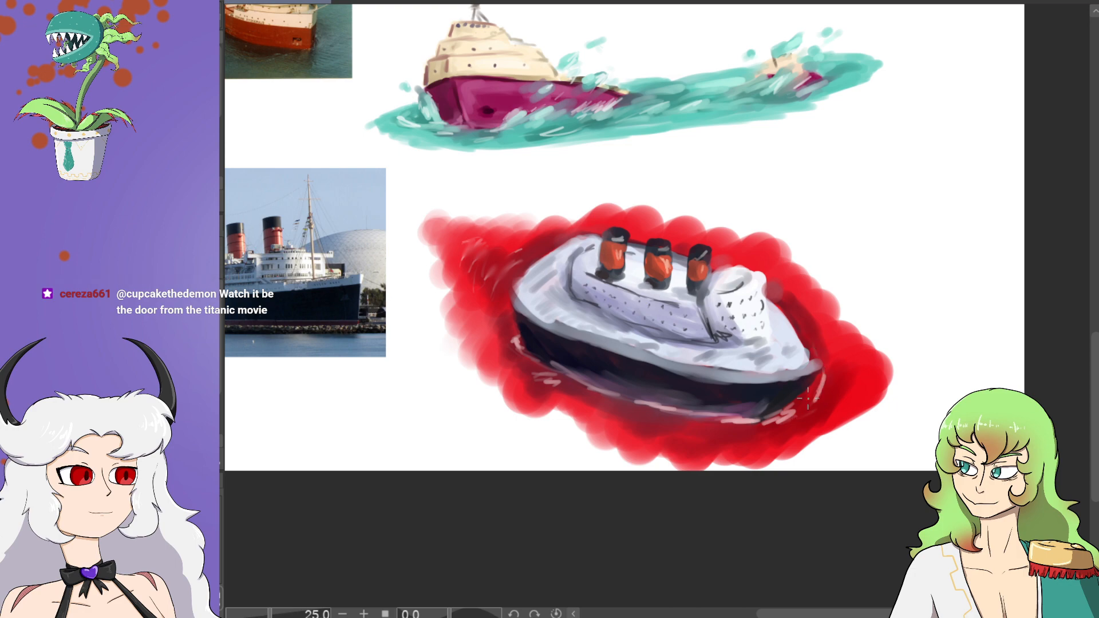
{"action": "left_click_drag", "start_coordinate": [731, 426], "coordinate": [683, 433]}
{"action": "mouse_move", "coordinate": [626, 412]}
{"action": "left_mouse_down"}
{"action": "mouse_move", "coordinate": [713, 442]}
{"action": "mouse_move", "coordinate": [750, 441]}
{"action": "mouse_move", "coordinate": [738, 444]}
{"action": "left_mouse_up"}
{"action": "mouse_move", "coordinate": [819, 375]}
{"action": "left_mouse_down"}
{"action": "mouse_move", "coordinate": [805, 414]}
{"action": "mouse_move", "coordinate": [820, 405]}
{"action": "left_mouse_up"}
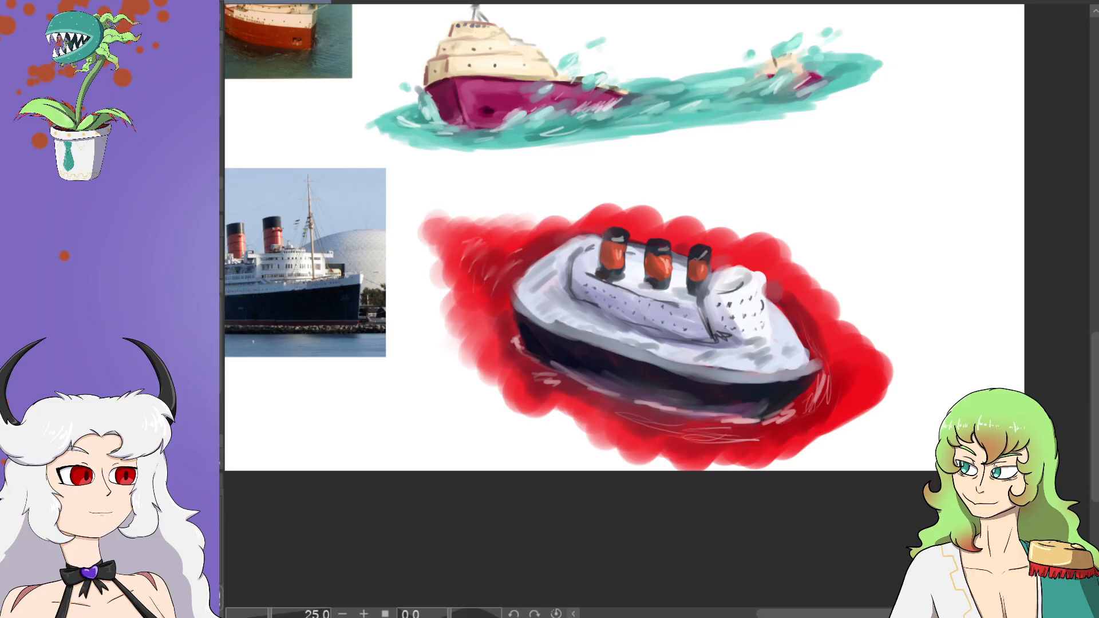
{"action": "left_click_drag", "start_coordinate": [1095, 416], "coordinate": [1095, 404]}
{"action": "key", "text": "ctrl+minus"}
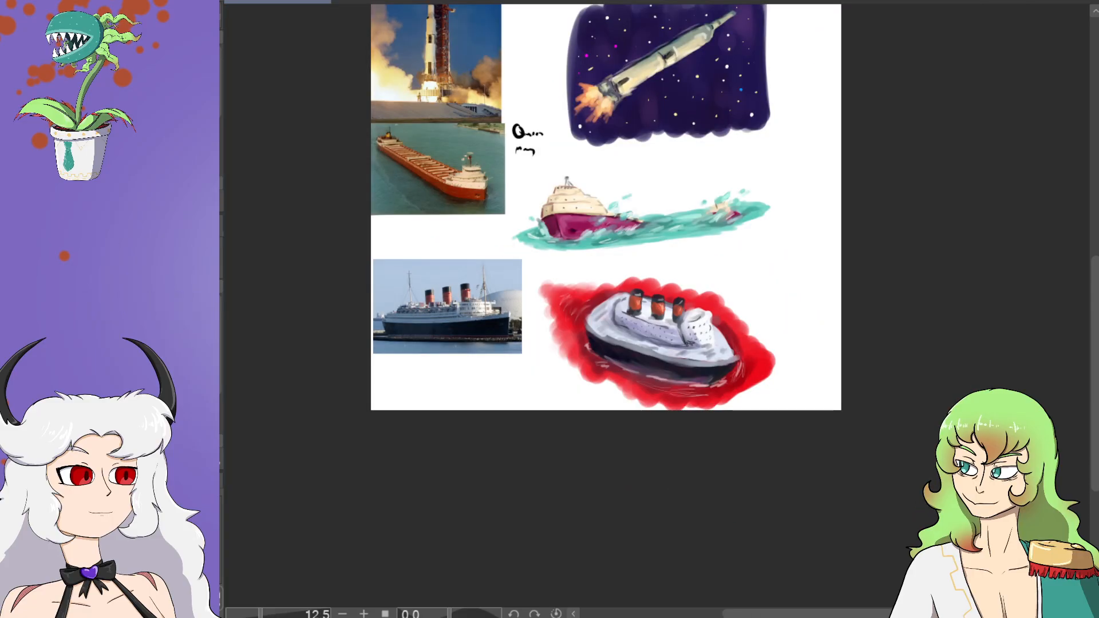
{"action": "left_click_drag", "start_coordinate": [1095, 414], "coordinate": [1094, 301]}
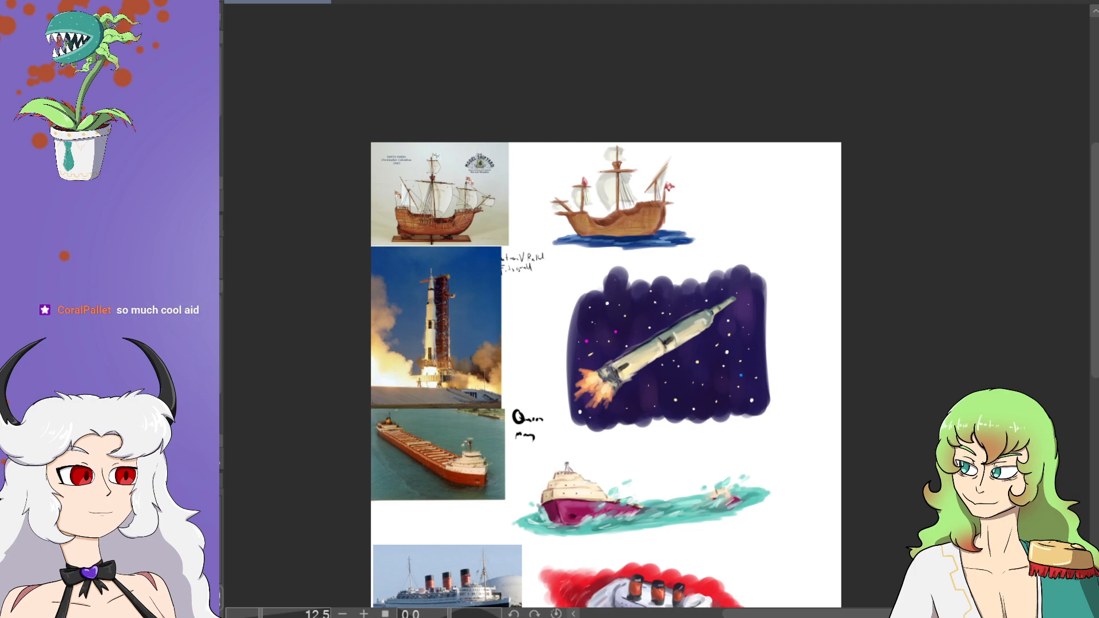
Step: Outline a long, low boat hull in reddish brown on the blank canvas beside the sailing ship and fill it in
{"action": "left_click_drag", "start_coordinate": [1095, 298], "coordinate": [1095, 274]}
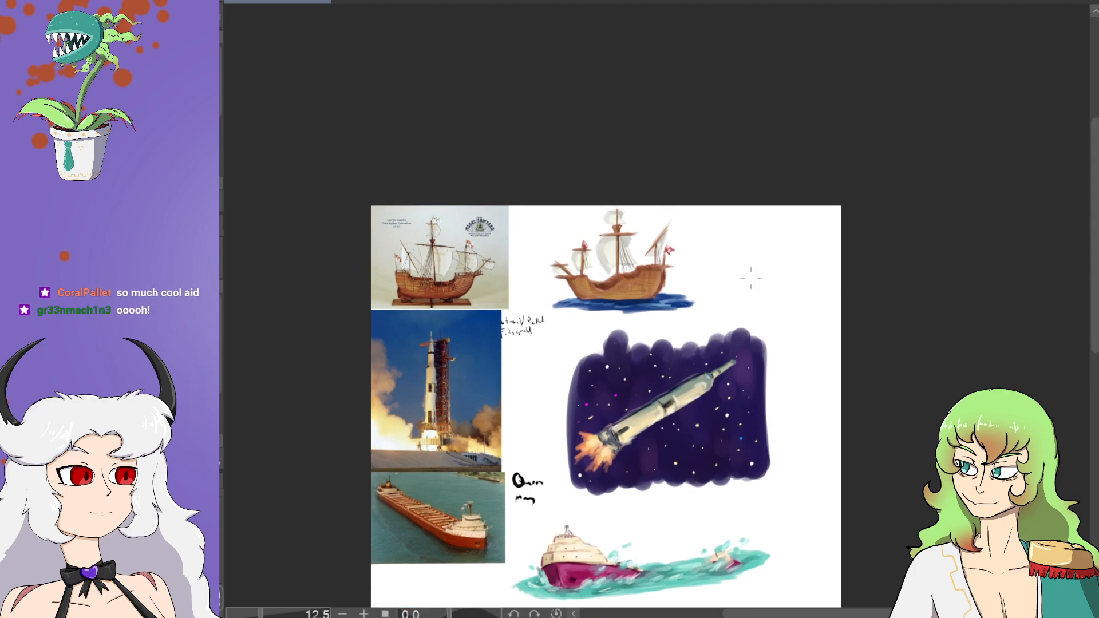
{"action": "scroll", "coordinate": [723, 267], "scroll_direction": "up", "scroll_amount": 2}
{"action": "scroll", "coordinate": [723, 267], "scroll_direction": "up", "scroll_amount": 1}
{"action": "left_click_drag", "start_coordinate": [820, 614], "coordinate": [840, 614]}
{"action": "scroll", "coordinate": [699, 311], "scroll_direction": "up", "scroll_amount": 2}
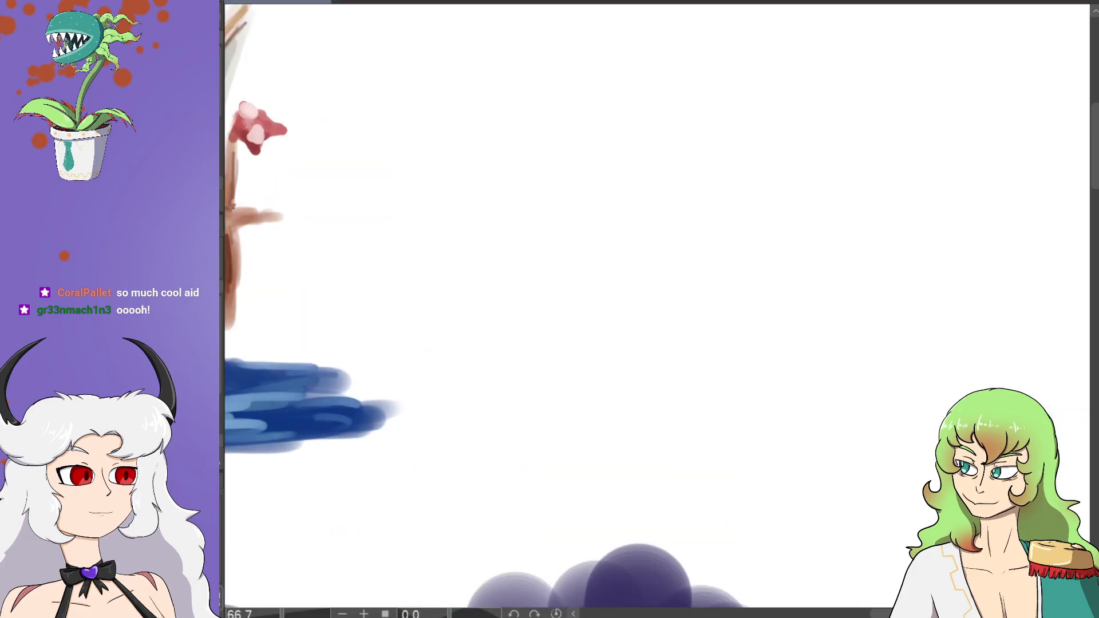
{"action": "mouse_move", "coordinate": [622, 284]}
{"action": "left_mouse_down"}
{"action": "mouse_move", "coordinate": [927, 284]}
{"action": "mouse_move", "coordinate": [948, 301]}
{"action": "mouse_move", "coordinate": [936, 326]}
{"action": "mouse_move", "coordinate": [609, 286]}
{"action": "mouse_move", "coordinate": [626, 321]}
{"action": "mouse_move", "coordinate": [703, 354]}
{"action": "left_mouse_up"}
{"action": "left_click_drag", "start_coordinate": [626, 327], "coordinate": [804, 345]}
{"action": "mouse_move", "coordinate": [670, 346]}
{"action": "left_mouse_down"}
{"action": "mouse_move", "coordinate": [922, 342]}
{"action": "mouse_move", "coordinate": [895, 342]}
{"action": "mouse_move", "coordinate": [935, 307]}
{"action": "mouse_move", "coordinate": [902, 335]}
{"action": "left_mouse_up"}
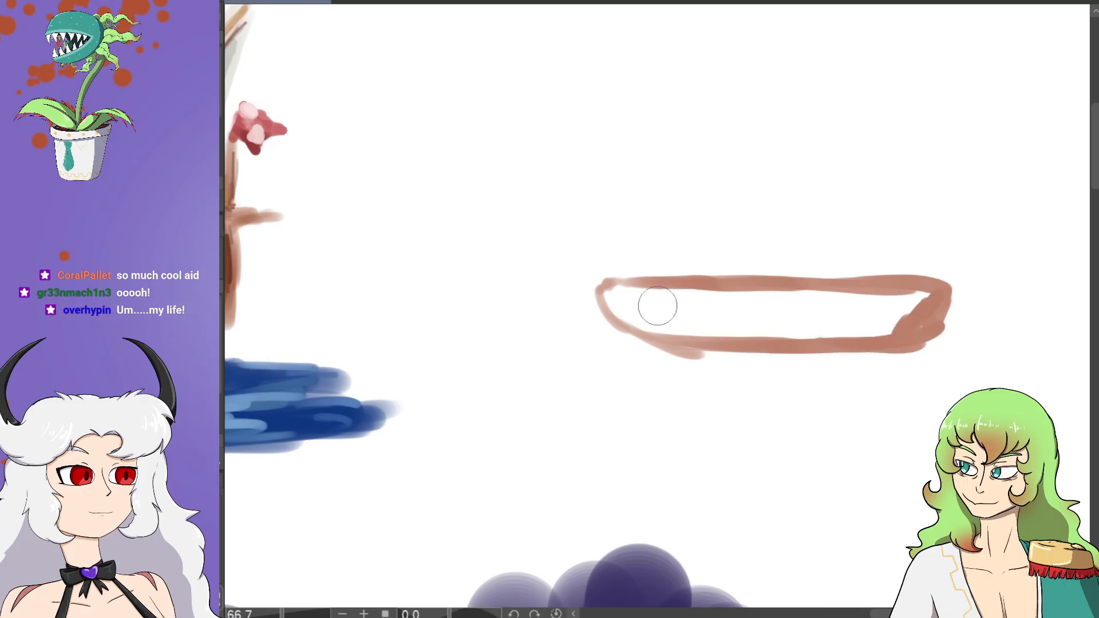
{"action": "mouse_move", "coordinate": [659, 328]}
{"action": "left_mouse_down"}
{"action": "mouse_move", "coordinate": [608, 295]}
{"action": "mouse_move", "coordinate": [671, 331]}
{"action": "mouse_move", "coordinate": [738, 336]}
{"action": "mouse_move", "coordinate": [673, 317]}
{"action": "mouse_move", "coordinate": [763, 326]}
{"action": "mouse_move", "coordinate": [769, 319]}
{"action": "mouse_move", "coordinate": [752, 305]}
{"action": "mouse_move", "coordinate": [831, 331]}
{"action": "mouse_move", "coordinate": [795, 335]}
{"action": "mouse_move", "coordinate": [888, 328]}
{"action": "mouse_move", "coordinate": [912, 305]}
{"action": "mouse_move", "coordinate": [879, 317]}
{"action": "mouse_move", "coordinate": [799, 312]}
{"action": "mouse_move", "coordinate": [739, 292]}
{"action": "mouse_move", "coordinate": [703, 295]}
{"action": "mouse_move", "coordinate": [822, 297]}
{"action": "mouse_move", "coordinate": [835, 329]}
{"action": "left_mouse_up"}
{"action": "scroll", "coordinate": [816, 327], "scroll_direction": "down", "scroll_amount": 3}
{"action": "left_click_drag", "start_coordinate": [1095, 241], "coordinate": [1095, 375]}
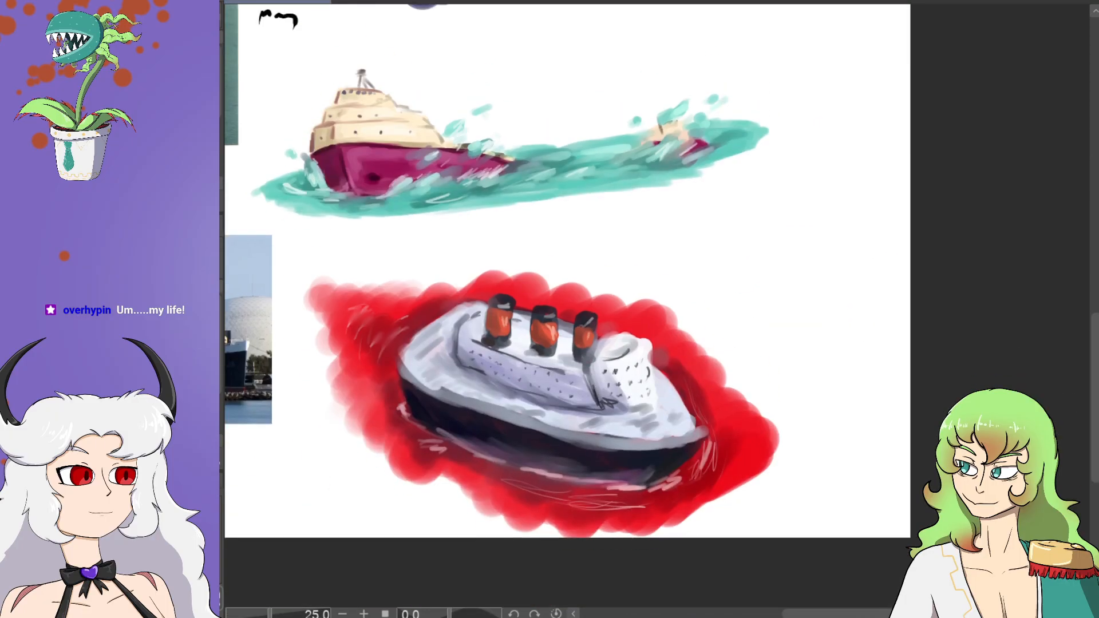
{"action": "left_click_drag", "start_coordinate": [1094, 423], "coordinate": [1093, 246]}
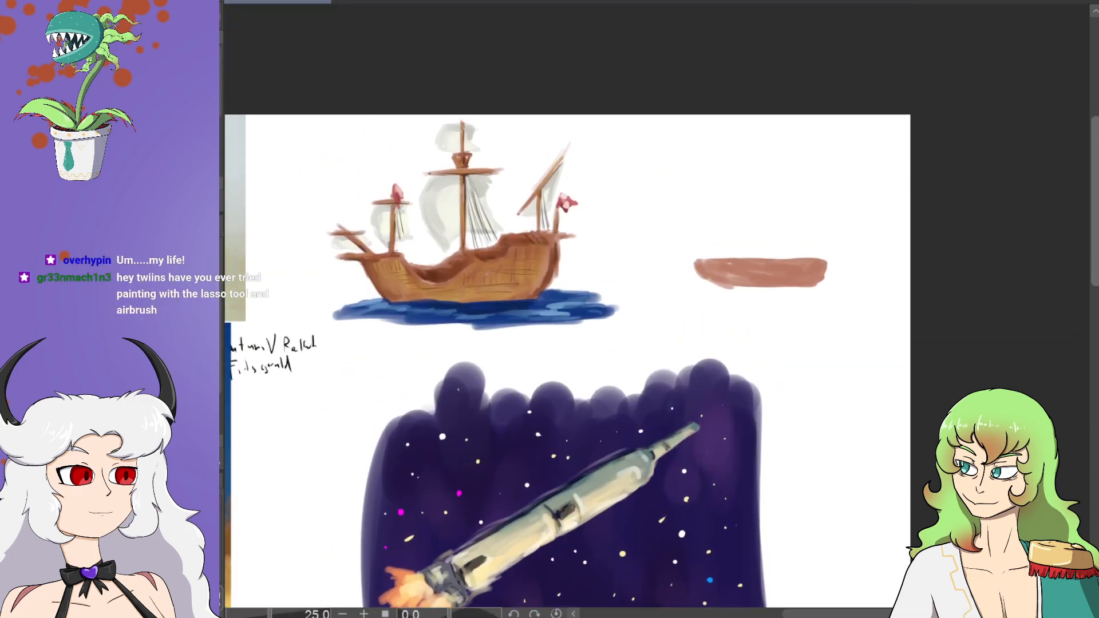
{"action": "scroll", "coordinate": [785, 274], "scroll_direction": "up", "scroll_amount": 2}
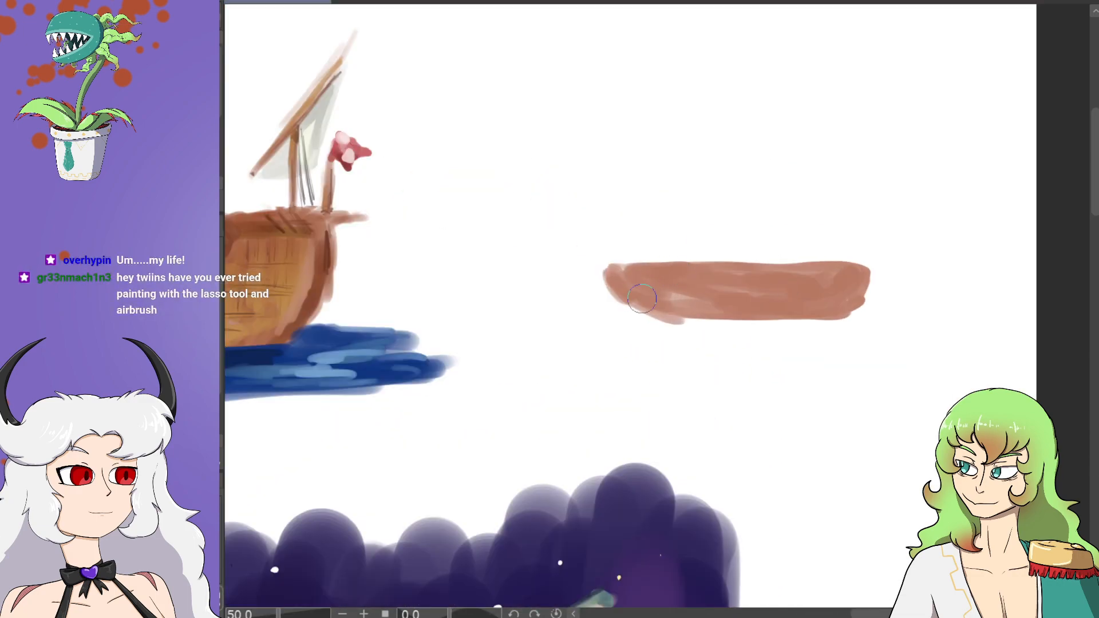
{"action": "mouse_move", "coordinate": [616, 297]}
{"action": "left_mouse_down"}
{"action": "mouse_move", "coordinate": [620, 284]}
{"action": "mouse_move", "coordinate": [656, 305]}
{"action": "left_mouse_up"}
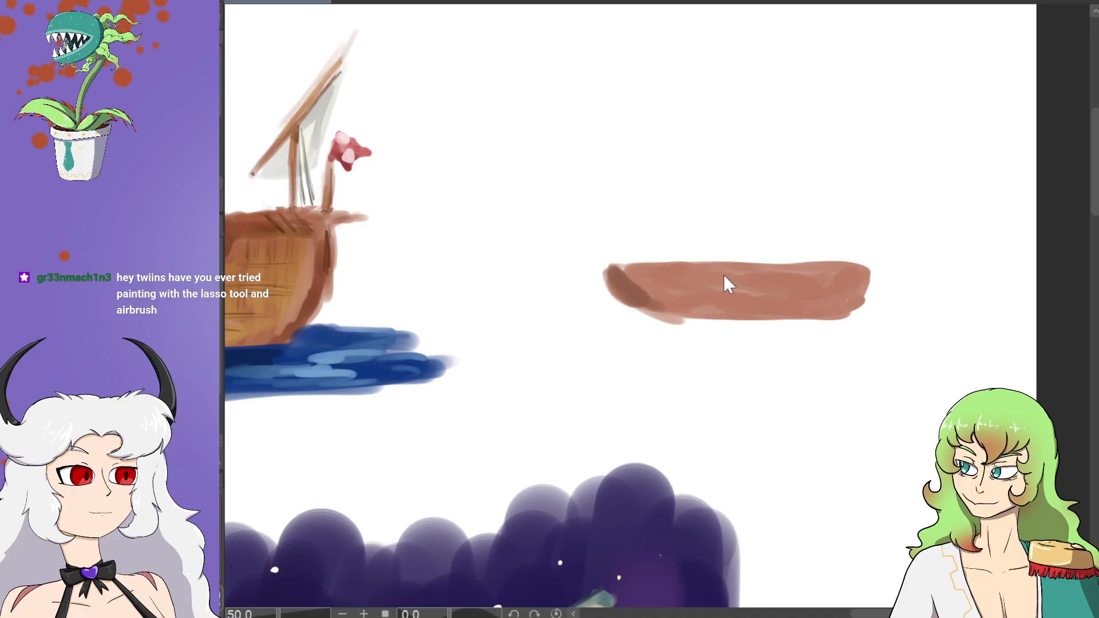
{"action": "key", "text": "ctrl+z"}
{"action": "key", "text": "ctrl+z"}
Step: Darken the small boat's side with deeper brown and define its lower edge, both ends and upper rim with dark strokes
{"action": "mouse_move", "coordinate": [730, 286]}
{"action": "left_mouse_down"}
{"action": "mouse_move", "coordinate": [656, 310]}
{"action": "mouse_move", "coordinate": [638, 277]}
{"action": "mouse_move", "coordinate": [656, 302]}
{"action": "mouse_move", "coordinate": [694, 309]}
{"action": "mouse_move", "coordinate": [823, 306]}
{"action": "mouse_move", "coordinate": [713, 307]}
{"action": "mouse_move", "coordinate": [707, 286]}
{"action": "mouse_move", "coordinate": [725, 286]}
{"action": "mouse_move", "coordinate": [680, 286]}
{"action": "mouse_move", "coordinate": [670, 271]}
{"action": "mouse_move", "coordinate": [830, 282]}
{"action": "mouse_move", "coordinate": [801, 293]}
{"action": "mouse_move", "coordinate": [857, 294]}
{"action": "mouse_move", "coordinate": [842, 306]}
{"action": "mouse_move", "coordinate": [802, 295]}
{"action": "mouse_move", "coordinate": [807, 282]}
{"action": "mouse_move", "coordinate": [755, 277]}
{"action": "mouse_move", "coordinate": [789, 262]}
{"action": "left_mouse_up"}
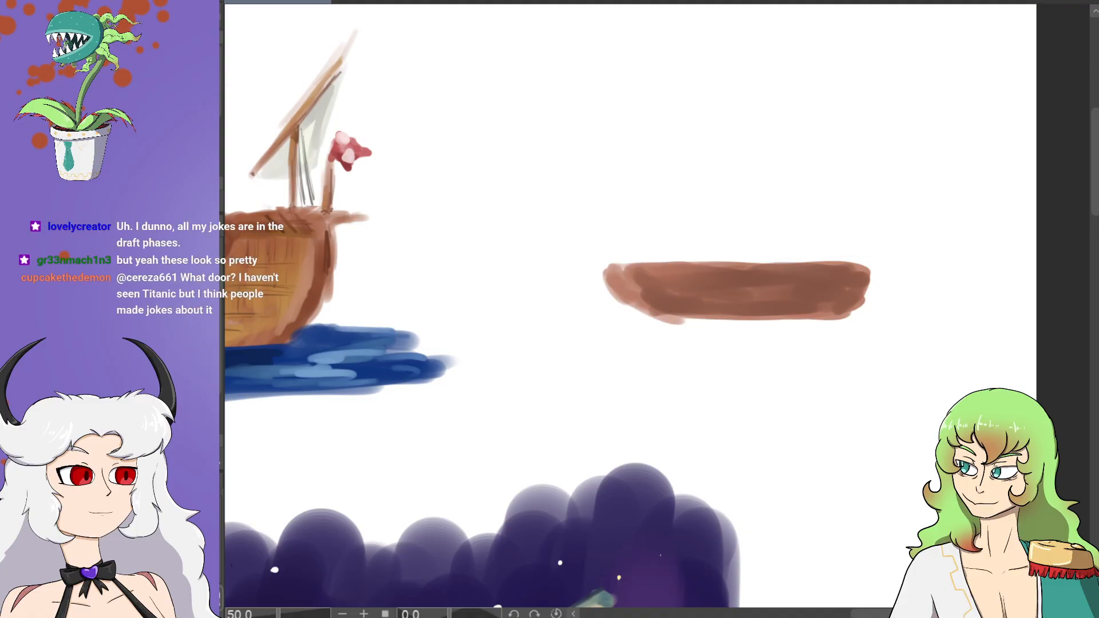
{"action": "mouse_move", "coordinate": [683, 307]}
{"action": "left_mouse_down"}
{"action": "mouse_move", "coordinate": [628, 307]}
{"action": "mouse_move", "coordinate": [648, 311]}
{"action": "mouse_move", "coordinate": [632, 281]}
{"action": "mouse_move", "coordinate": [665, 314]}
{"action": "mouse_move", "coordinate": [682, 312]}
{"action": "mouse_move", "coordinate": [656, 304]}
{"action": "mouse_move", "coordinate": [777, 306]}
{"action": "left_mouse_up"}
{"action": "mouse_move", "coordinate": [711, 317]}
{"action": "left_mouse_down"}
{"action": "mouse_move", "coordinate": [815, 317]}
{"action": "mouse_move", "coordinate": [861, 297]}
{"action": "left_mouse_up"}
{"action": "mouse_move", "coordinate": [861, 298]}
{"action": "left_mouse_down"}
{"action": "mouse_move", "coordinate": [848, 311]}
{"action": "mouse_move", "coordinate": [868, 276]}
{"action": "mouse_move", "coordinate": [855, 268]}
{"action": "left_mouse_up"}
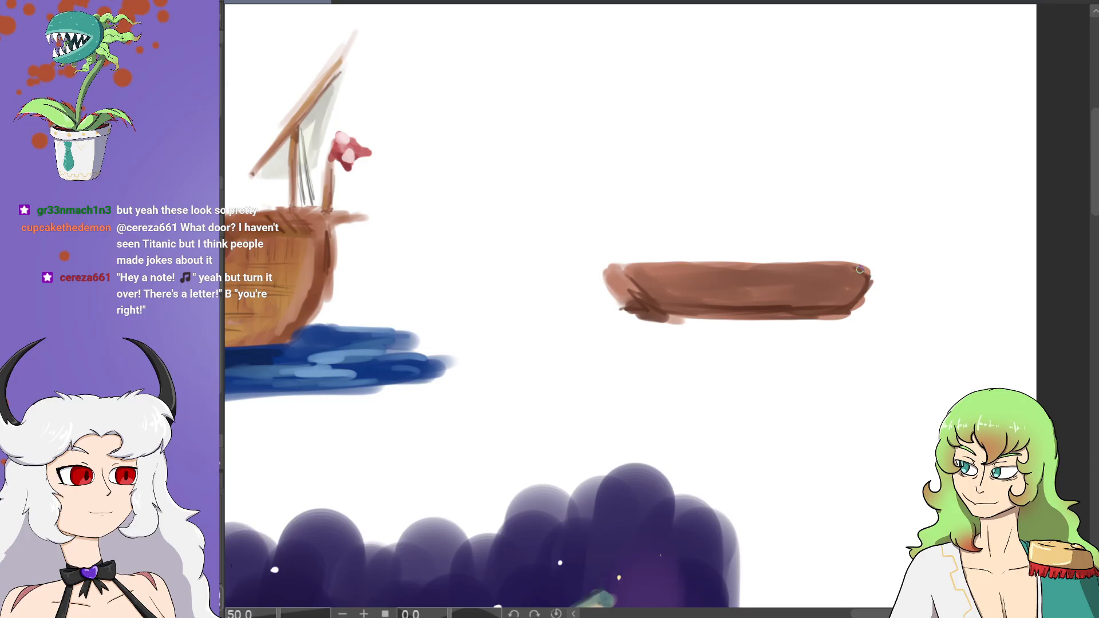
{"action": "left_click_drag", "start_coordinate": [746, 263], "coordinate": [861, 266]}
{"action": "left_click_drag", "start_coordinate": [625, 270], "coordinate": [613, 270]}
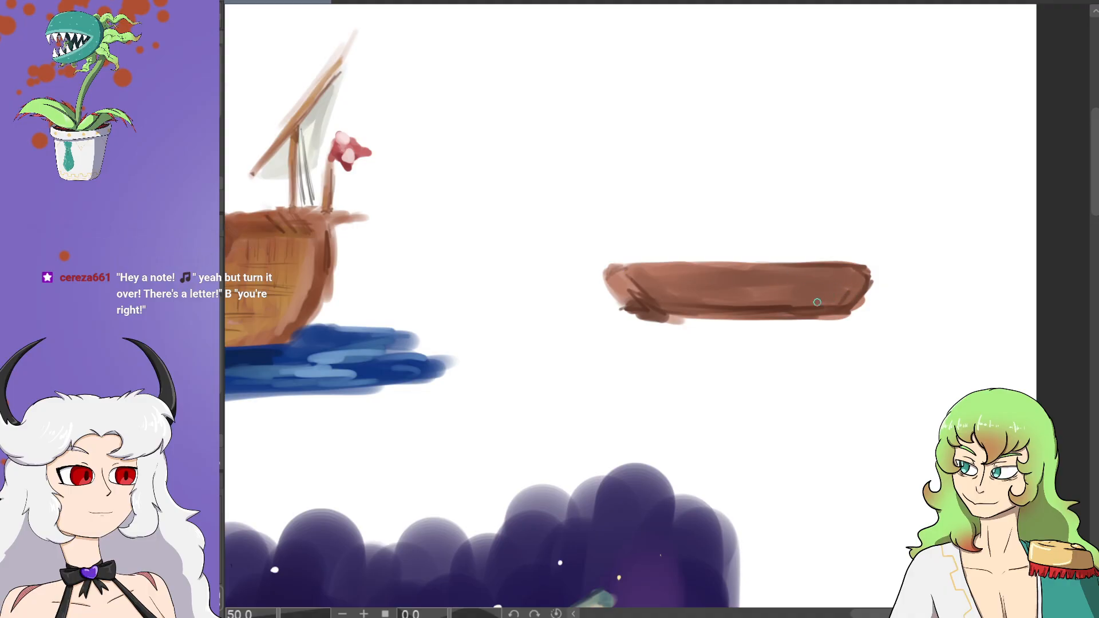
Step: Hatch diagonal dark brown strokes across the small boat's side and add light tan highlights at its middle, bow and rim
{"action": "left_click_drag", "start_coordinate": [806, 302], "coordinate": [859, 277]}
{"action": "left_click_drag", "start_coordinate": [746, 304], "coordinate": [760, 291]}
{"action": "mouse_move", "coordinate": [737, 302]}
{"action": "left_mouse_down"}
{"action": "mouse_move", "coordinate": [751, 290]}
{"action": "mouse_move", "coordinate": [740, 291]}
{"action": "left_mouse_up"}
{"action": "mouse_move", "coordinate": [717, 303]}
{"action": "left_mouse_down"}
{"action": "mouse_move", "coordinate": [728, 292]}
{"action": "mouse_move", "coordinate": [710, 298]}
{"action": "left_mouse_up"}
{"action": "mouse_move", "coordinate": [800, 281]}
{"action": "left_mouse_down"}
{"action": "mouse_move", "coordinate": [813, 268]}
{"action": "mouse_move", "coordinate": [786, 262]}
{"action": "left_mouse_up"}
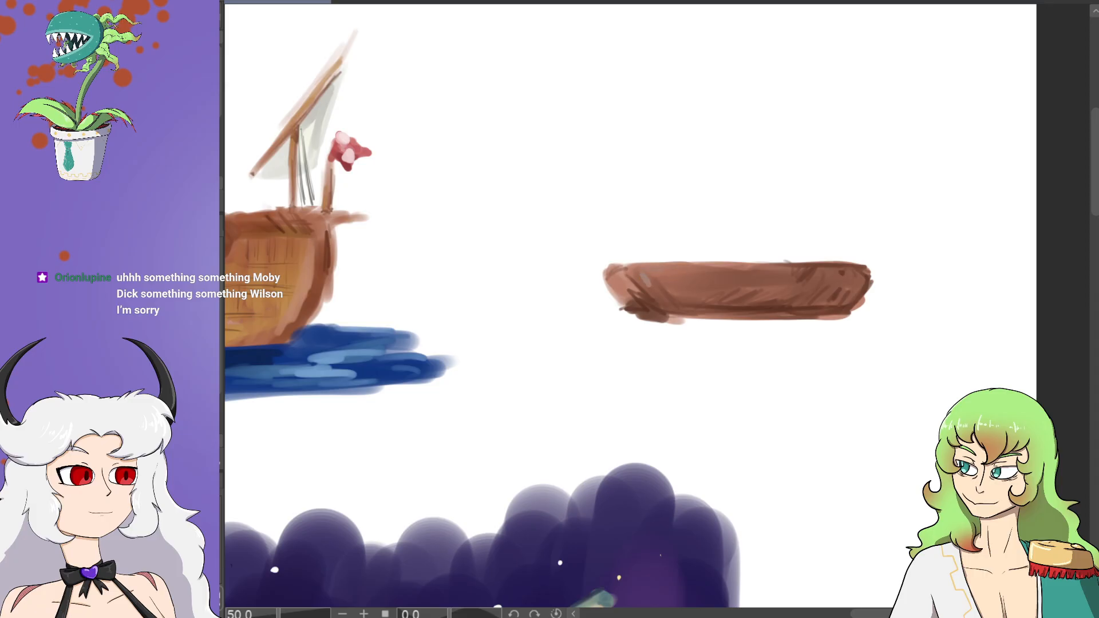
{"action": "mouse_move", "coordinate": [614, 292]}
{"action": "left_mouse_down"}
{"action": "mouse_move", "coordinate": [636, 306]}
{"action": "mouse_move", "coordinate": [714, 267]}
{"action": "mouse_move", "coordinate": [652, 266]}
{"action": "mouse_move", "coordinate": [716, 265]}
{"action": "mouse_move", "coordinate": [639, 269]}
{"action": "mouse_move", "coordinate": [652, 286]}
{"action": "left_mouse_up"}
{"action": "mouse_move", "coordinate": [742, 295]}
{"action": "left_mouse_down"}
{"action": "mouse_move", "coordinate": [766, 276]}
{"action": "mouse_move", "coordinate": [758, 298]}
{"action": "mouse_move", "coordinate": [781, 288]}
{"action": "mouse_move", "coordinate": [715, 291]}
{"action": "mouse_move", "coordinate": [731, 283]}
{"action": "mouse_move", "coordinate": [653, 275]}
{"action": "mouse_move", "coordinate": [742, 271]}
{"action": "left_mouse_up"}
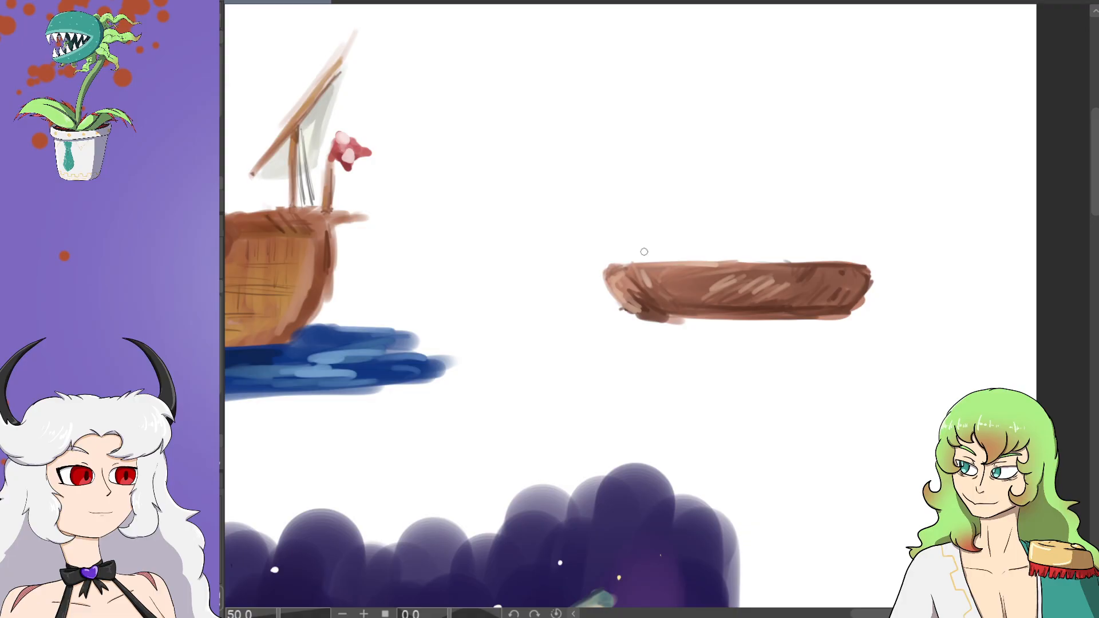
{"action": "mouse_move", "coordinate": [616, 229]}
{"action": "left_mouse_down"}
{"action": "mouse_move", "coordinate": [644, 216]}
{"action": "mouse_move", "coordinate": [648, 251]}
{"action": "mouse_move", "coordinate": [620, 230]}
{"action": "mouse_move", "coordinate": [622, 248]}
{"action": "mouse_move", "coordinate": [654, 251]}
{"action": "mouse_move", "coordinate": [629, 264]}
{"action": "mouse_move", "coordinate": [649, 251]}
{"action": "left_mouse_up"}
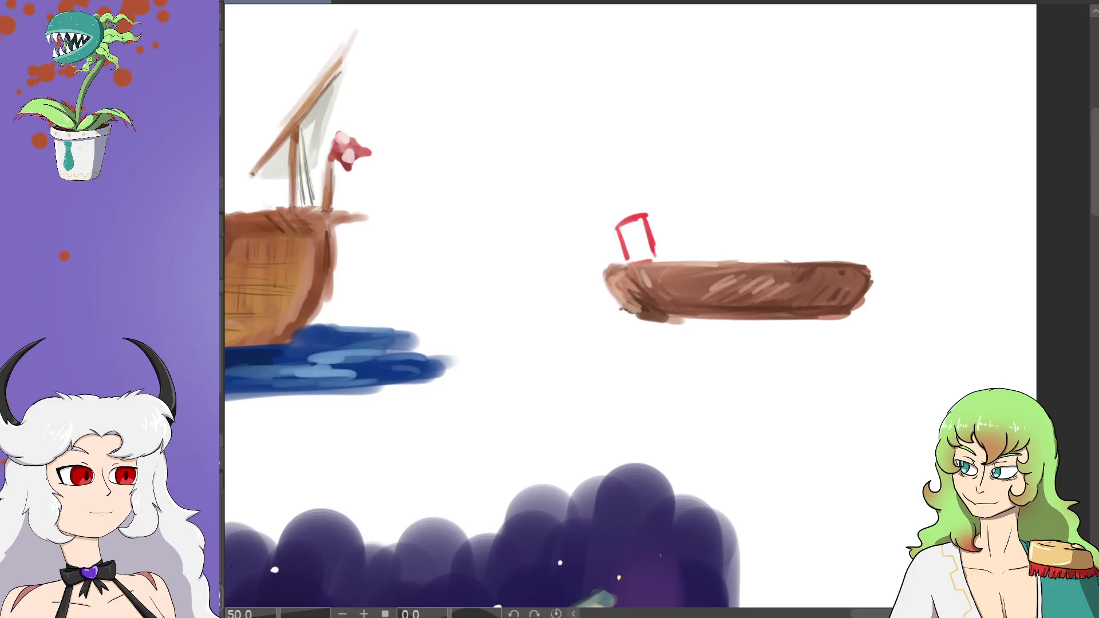
{"action": "key", "text": "ctrl+z"}
{"action": "key", "text": "ctrl+z"}
{"action": "key", "text": "ctrl+z"}
{"action": "key", "text": "ctrl+z"}
{"action": "key", "text": "ctrl+z"}
{"action": "key", "text": "ctrl+z"}
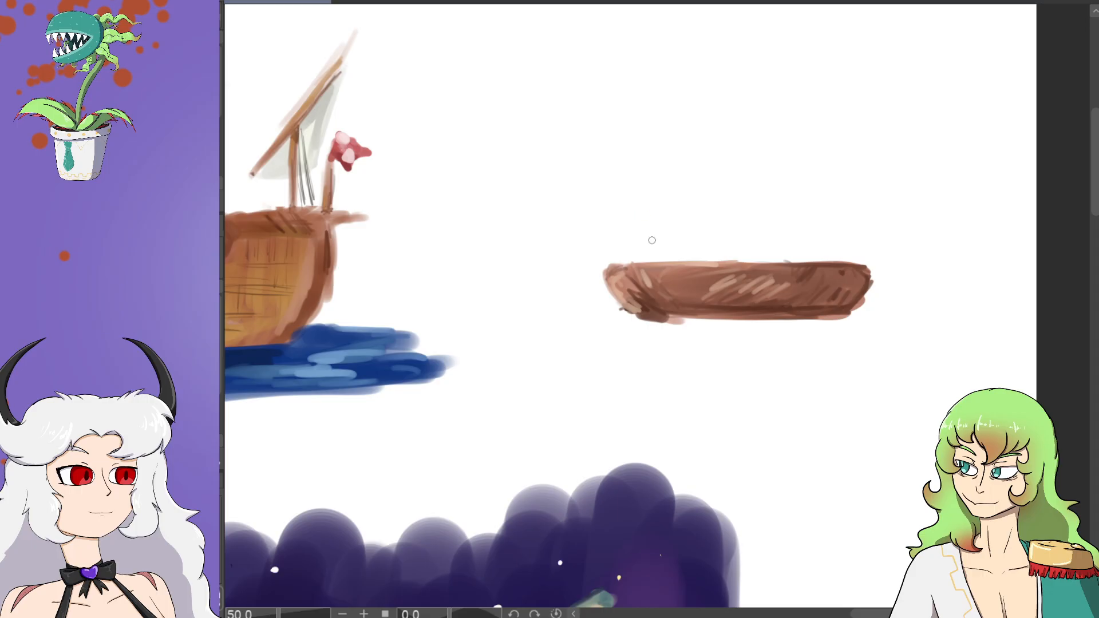
Step: Paint four small cylinder passengers in the boat: red, blue and green ones standing, and a yellow one leaning over the far end
{"action": "mouse_move", "coordinate": [626, 220]}
{"action": "left_mouse_down"}
{"action": "mouse_move", "coordinate": [658, 209]}
{"action": "mouse_move", "coordinate": [670, 261]}
{"action": "mouse_move", "coordinate": [642, 265]}
{"action": "mouse_move", "coordinate": [661, 258]}
{"action": "mouse_move", "coordinate": [635, 243]}
{"action": "mouse_move", "coordinate": [630, 223]}
{"action": "mouse_move", "coordinate": [653, 226]}
{"action": "mouse_move", "coordinate": [658, 240]}
{"action": "mouse_move", "coordinate": [641, 218]}
{"action": "mouse_move", "coordinate": [661, 255]}
{"action": "mouse_move", "coordinate": [641, 223]}
{"action": "mouse_move", "coordinate": [654, 253]}
{"action": "mouse_move", "coordinate": [658, 232]}
{"action": "left_mouse_up"}
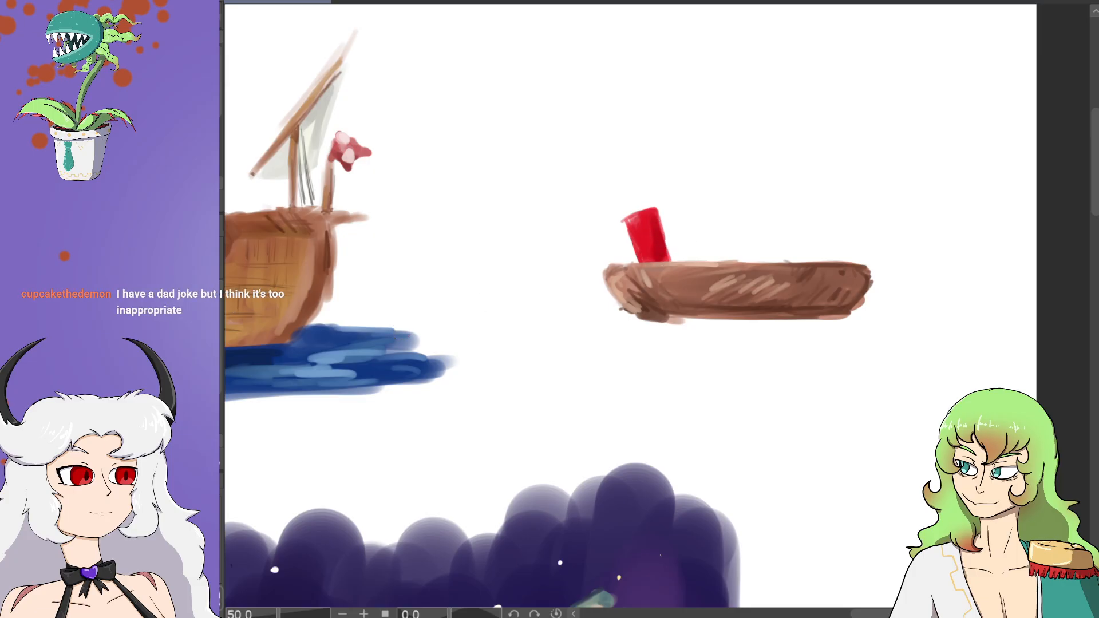
{"action": "mouse_move", "coordinate": [703, 216]}
{"action": "left_mouse_down"}
{"action": "mouse_move", "coordinate": [735, 216]}
{"action": "mouse_move", "coordinate": [727, 256]}
{"action": "mouse_move", "coordinate": [701, 249]}
{"action": "mouse_move", "coordinate": [706, 259]}
{"action": "left_mouse_up"}
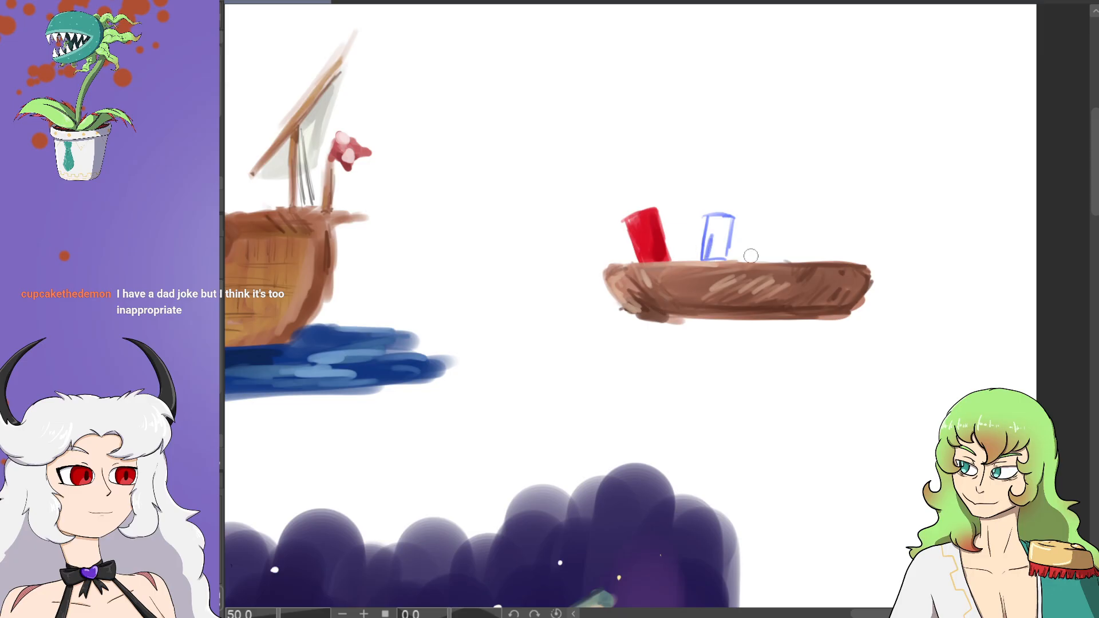
{"action": "mouse_move", "coordinate": [708, 261]}
{"action": "left_mouse_down"}
{"action": "mouse_move", "coordinate": [710, 217]}
{"action": "mouse_move", "coordinate": [726, 218]}
{"action": "mouse_move", "coordinate": [720, 230]}
{"action": "left_mouse_up"}
{"action": "mouse_move", "coordinate": [716, 245]}
{"action": "left_mouse_down"}
{"action": "mouse_move", "coordinate": [713, 217]}
{"action": "mouse_move", "coordinate": [730, 219]}
{"action": "mouse_move", "coordinate": [719, 255]}
{"action": "left_mouse_up"}
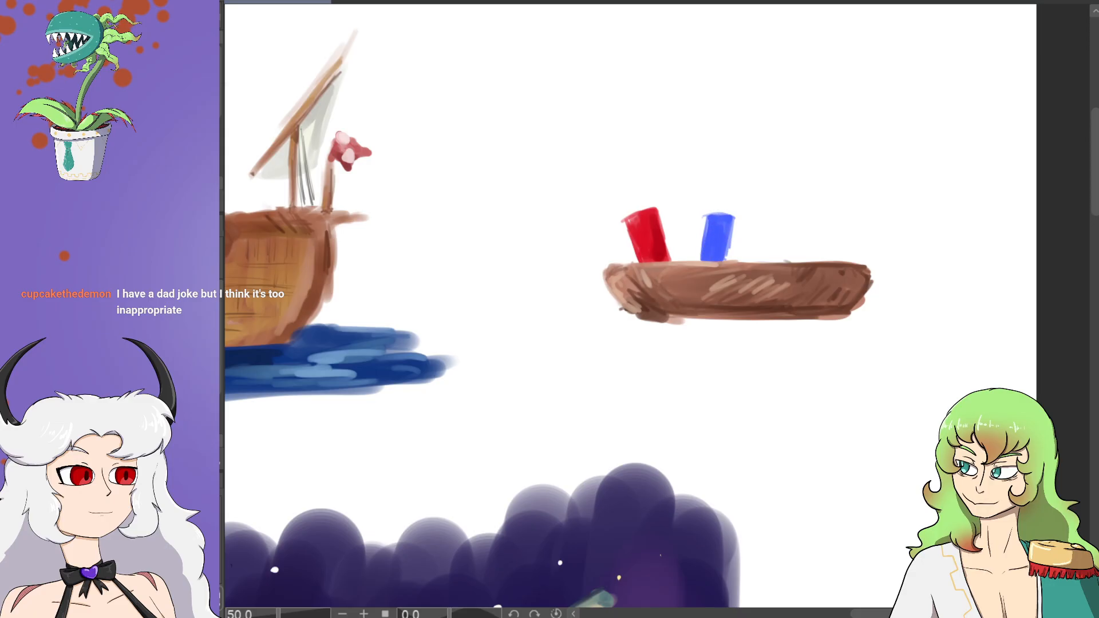
{"action": "mouse_move", "coordinate": [761, 214]}
{"action": "left_mouse_down"}
{"action": "mouse_move", "coordinate": [796, 209]}
{"action": "mouse_move", "coordinate": [798, 261]}
{"action": "mouse_move", "coordinate": [765, 260]}
{"action": "mouse_move", "coordinate": [787, 265]}
{"action": "mouse_move", "coordinate": [778, 212]}
{"action": "left_mouse_up"}
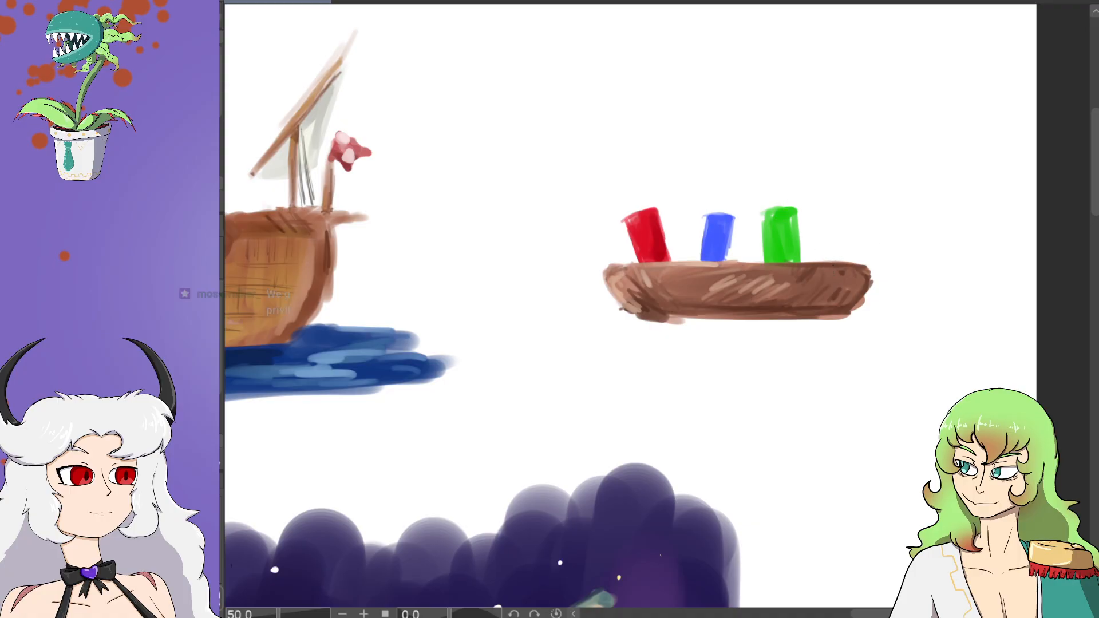
{"action": "mouse_move", "coordinate": [853, 250]}
{"action": "left_mouse_down"}
{"action": "mouse_move", "coordinate": [877, 235]}
{"action": "mouse_move", "coordinate": [887, 243]}
{"action": "mouse_move", "coordinate": [880, 263]}
{"action": "mouse_move", "coordinate": [857, 258]}
{"action": "mouse_move", "coordinate": [883, 254]}
{"action": "mouse_move", "coordinate": [883, 244]}
{"action": "mouse_move", "coordinate": [850, 255]}
{"action": "left_mouse_up"}
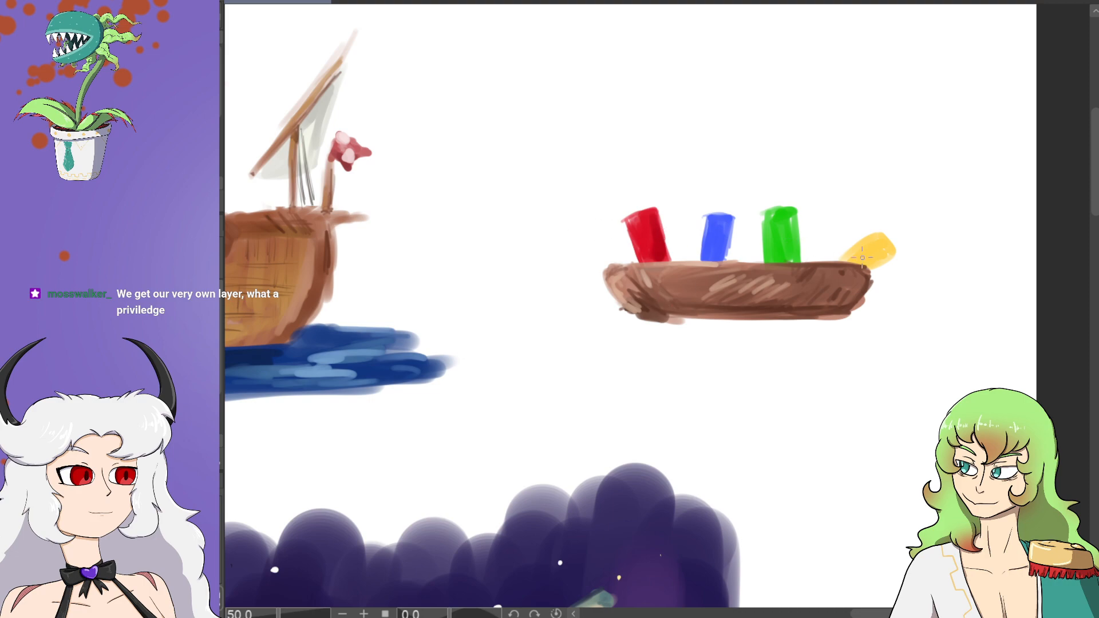
Step: Draw dark sunglasses and thin gloved arms on the yellow and red passengers, with the yellow arm dangling overboard and the red arms raised
{"action": "mouse_move", "coordinate": [880, 267]}
{"action": "left_mouse_down"}
{"action": "mouse_move", "coordinate": [887, 291]}
{"action": "mouse_move", "coordinate": [906, 294]}
{"action": "mouse_move", "coordinate": [883, 292]}
{"action": "mouse_move", "coordinate": [894, 312]}
{"action": "left_mouse_up"}
{"action": "mouse_move", "coordinate": [849, 252]}
{"action": "left_mouse_down"}
{"action": "mouse_move", "coordinate": [818, 256]}
{"action": "mouse_move", "coordinate": [850, 263]}
{"action": "mouse_move", "coordinate": [827, 263]}
{"action": "mouse_move", "coordinate": [866, 240]}
{"action": "mouse_move", "coordinate": [877, 264]}
{"action": "left_mouse_up"}
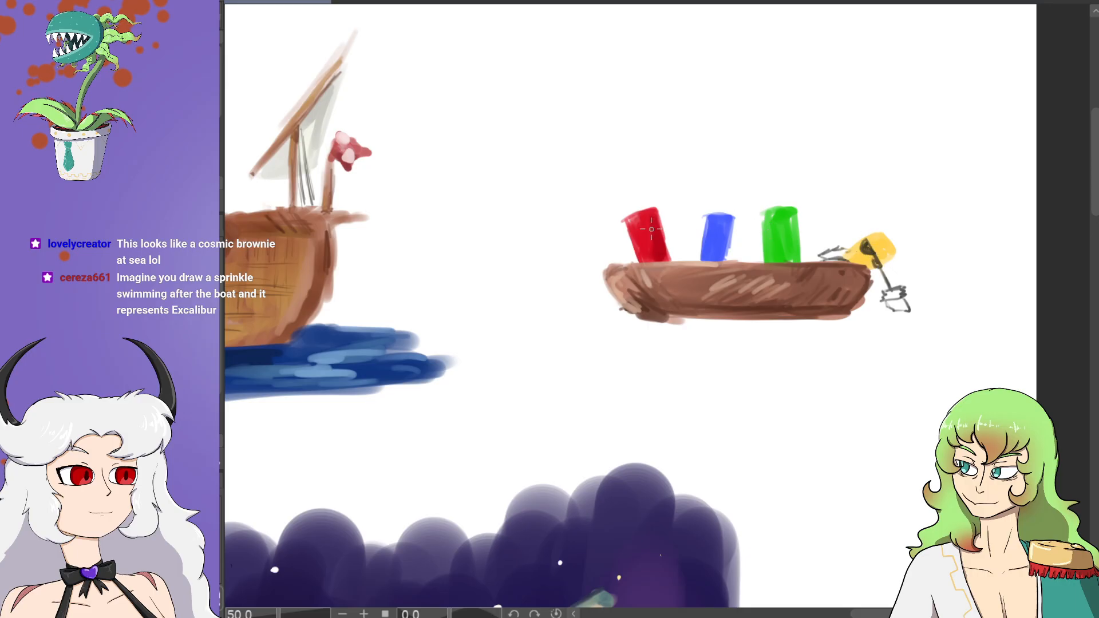
{"action": "mouse_move", "coordinate": [664, 192]}
{"action": "left_mouse_down"}
{"action": "mouse_move", "coordinate": [632, 239]}
{"action": "mouse_move", "coordinate": [598, 199]}
{"action": "left_mouse_up"}
{"action": "mouse_move", "coordinate": [665, 194]}
{"action": "left_mouse_down"}
{"action": "mouse_move", "coordinate": [674, 184]}
{"action": "mouse_move", "coordinate": [661, 189]}
{"action": "left_mouse_up"}
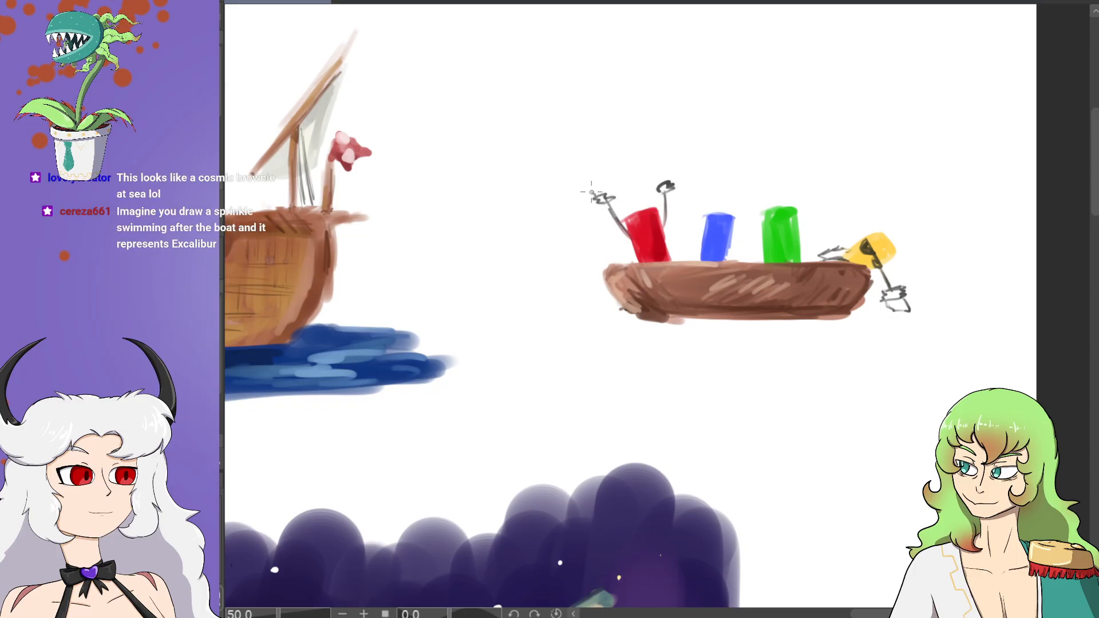
{"action": "mouse_move", "coordinate": [590, 188]}
{"action": "left_mouse_down"}
{"action": "mouse_move", "coordinate": [604, 176]}
{"action": "mouse_move", "coordinate": [609, 193]}
{"action": "mouse_move", "coordinate": [670, 170]}
{"action": "left_mouse_up"}
{"action": "mouse_move", "coordinate": [658, 223]}
{"action": "left_mouse_down"}
{"action": "mouse_move", "coordinate": [632, 232]}
{"action": "mouse_move", "coordinate": [653, 230]}
{"action": "left_mouse_up"}
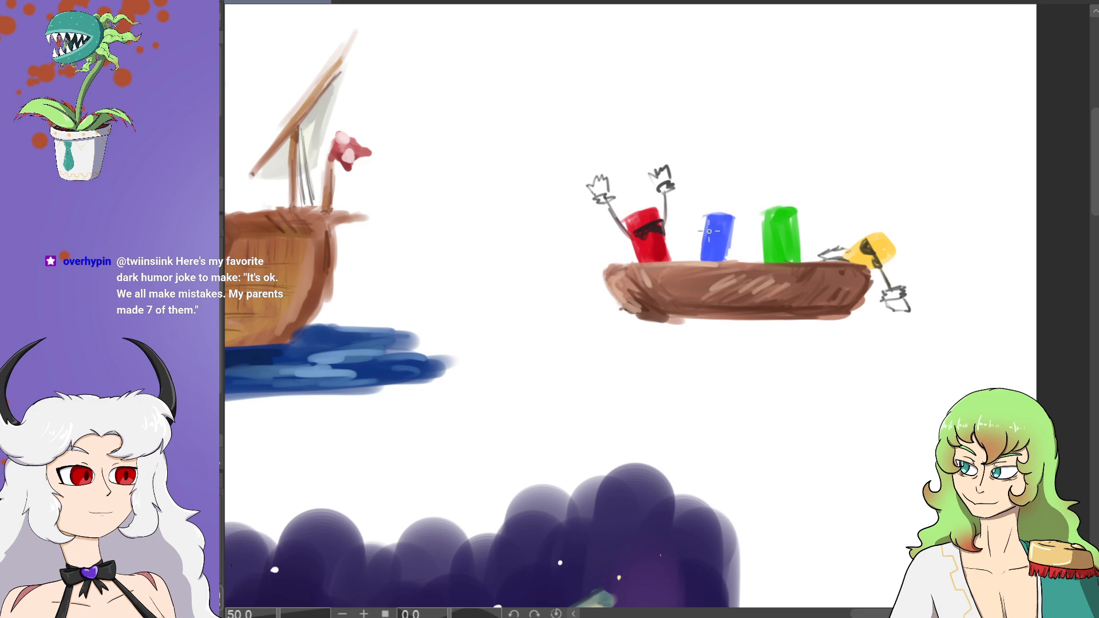
Step: Add thin dark arms and facial details to the blue and green passengers, giving the green one sunglasses and a curved line on top
{"action": "mouse_move", "coordinate": [701, 228]}
{"action": "left_mouse_down"}
{"action": "mouse_move", "coordinate": [738, 248]}
{"action": "mouse_move", "coordinate": [733, 261]}
{"action": "mouse_move", "coordinate": [699, 256]}
{"action": "left_mouse_up"}
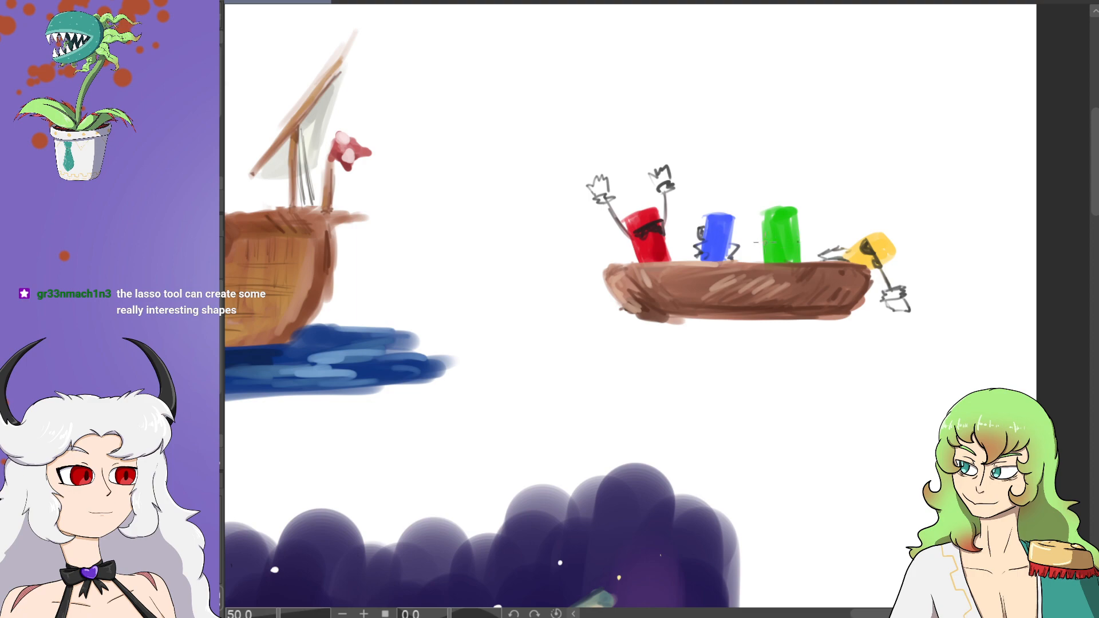
{"action": "mouse_move", "coordinate": [762, 239]}
{"action": "left_mouse_down"}
{"action": "mouse_move", "coordinate": [798, 241]}
{"action": "mouse_move", "coordinate": [765, 240]}
{"action": "mouse_move", "coordinate": [793, 245]}
{"action": "mouse_move", "coordinate": [754, 261]}
{"action": "mouse_move", "coordinate": [810, 261]}
{"action": "left_mouse_up"}
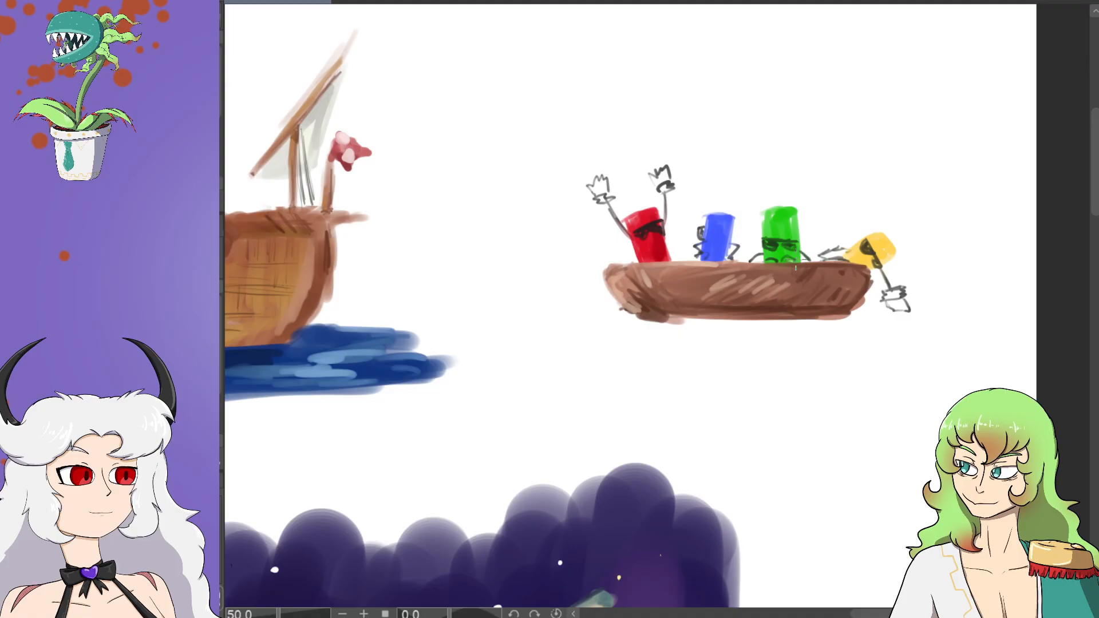
{"action": "left_click_drag", "start_coordinate": [791, 217], "coordinate": [775, 216]}
Step: Paint a wide patch of pale periwinkle water beneath the small brown boat
{"action": "scroll", "coordinate": [784, 298], "scroll_direction": "down", "scroll_amount": 2}
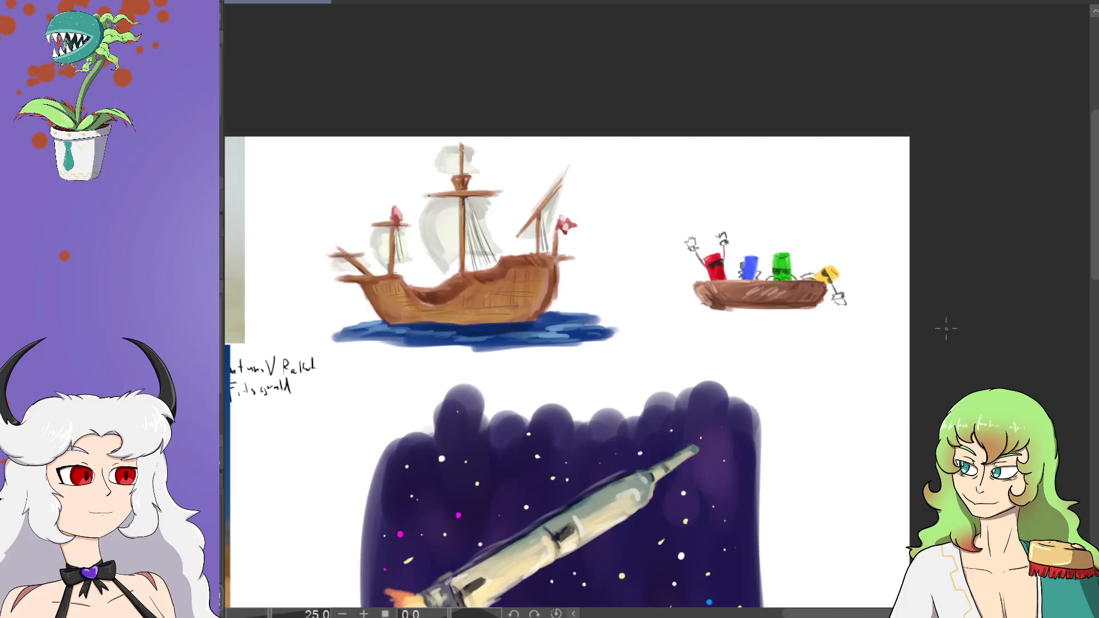
{"action": "left_click_drag", "start_coordinate": [1094, 260], "coordinate": [1093, 448]}
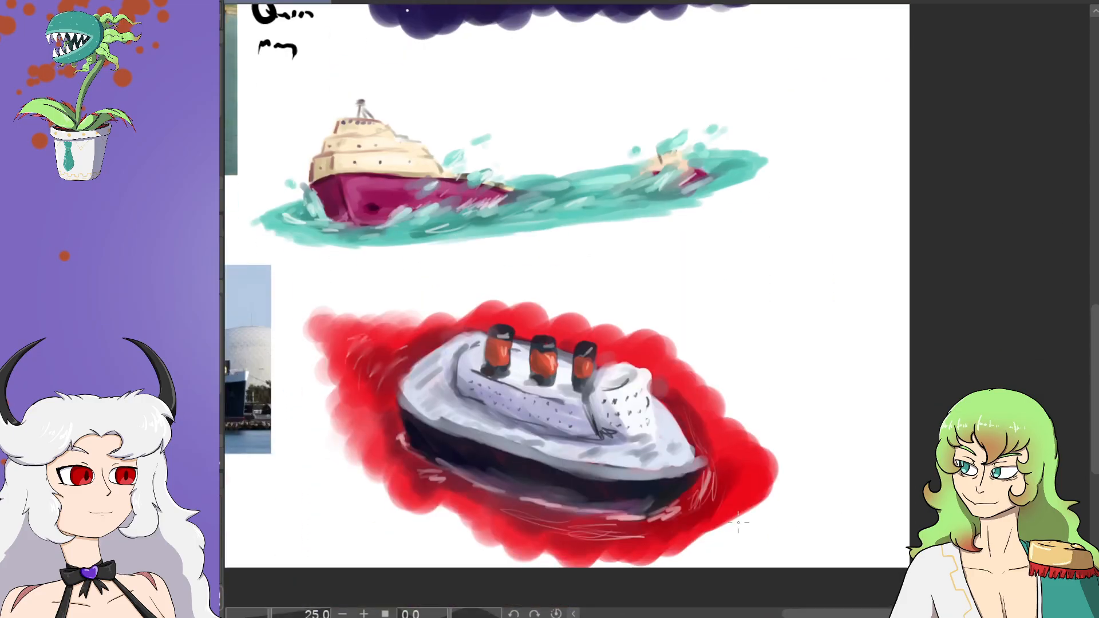
{"action": "left_click_drag", "start_coordinate": [1093, 395], "coordinate": [1087, 194]}
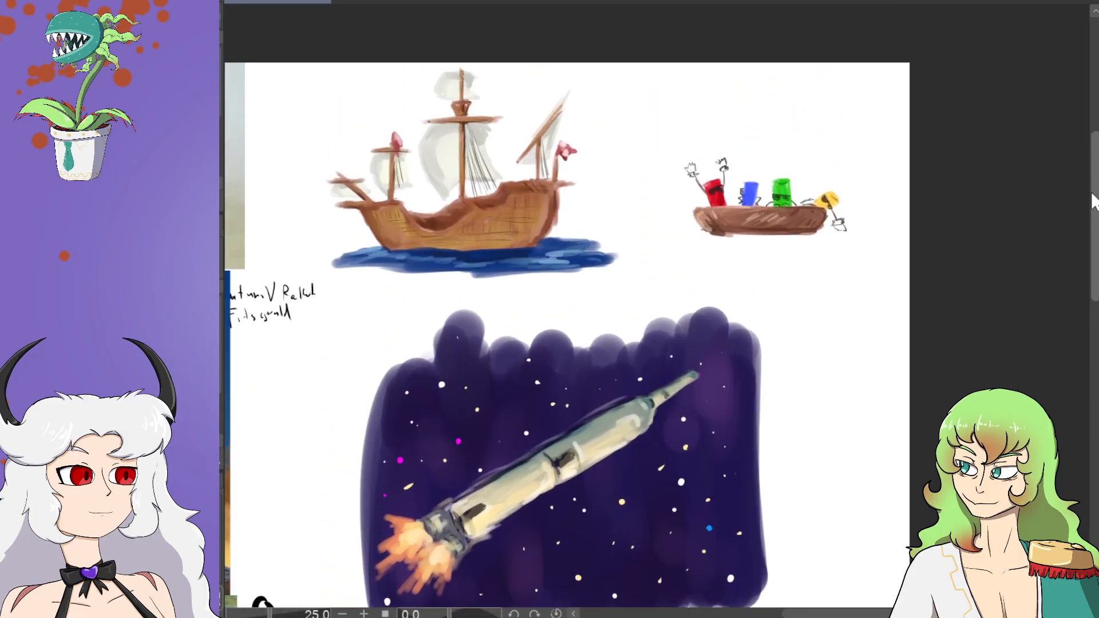
{"action": "left_click_drag", "start_coordinate": [866, 613], "coordinate": [884, 613]}
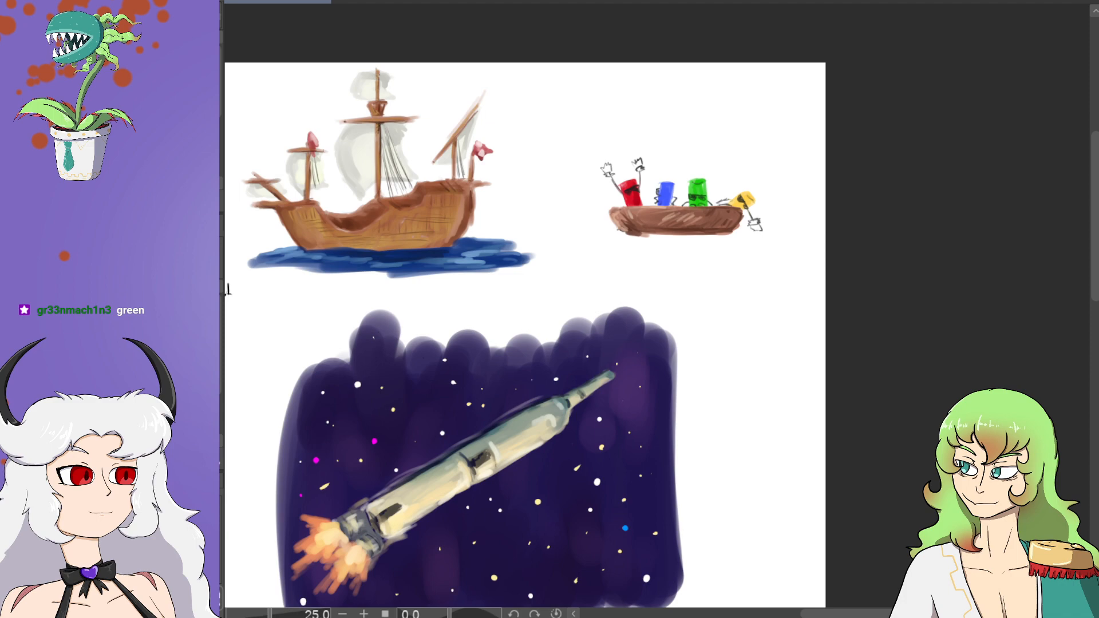
{"action": "key", "text": "ctrl+plus"}
{"action": "key", "text": "ctrl+plus"}
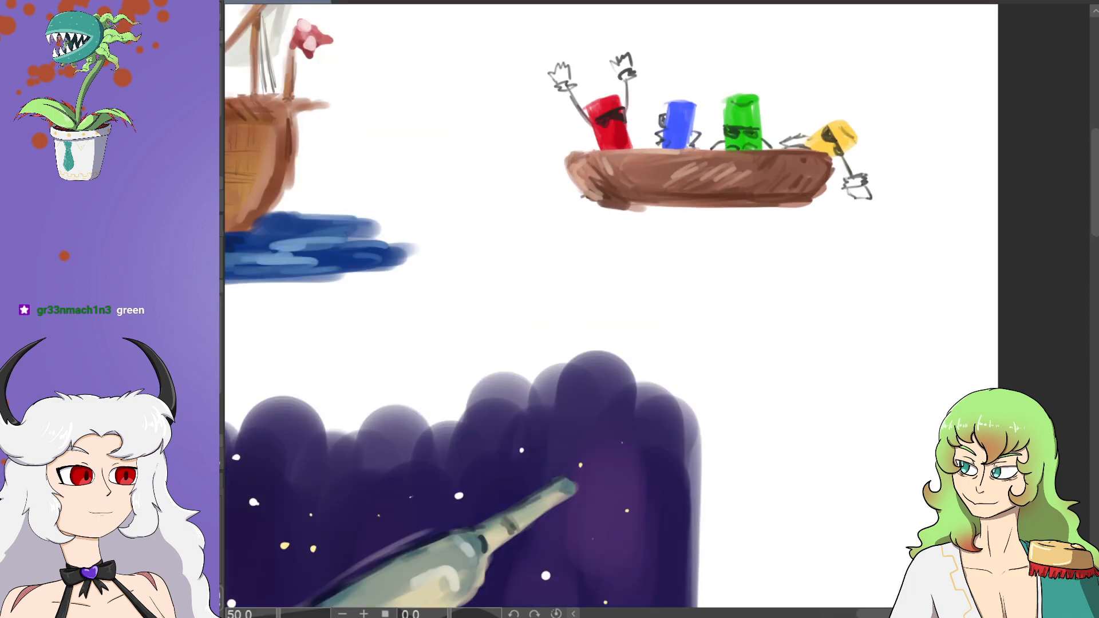
{"action": "scroll", "coordinate": [658, 306], "scroll_direction": "up", "scroll_amount": 3}
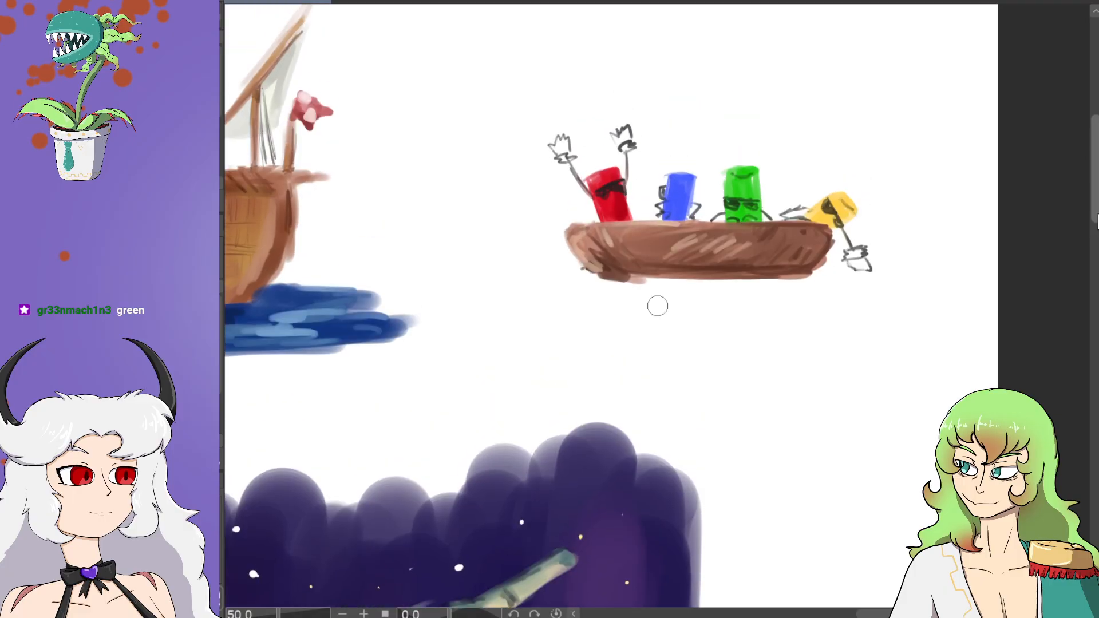
{"action": "mouse_move", "coordinate": [561, 300]}
{"action": "left_mouse_down"}
{"action": "mouse_move", "coordinate": [614, 279]}
{"action": "mouse_move", "coordinate": [560, 290]}
{"action": "mouse_move", "coordinate": [637, 278]}
{"action": "mouse_move", "coordinate": [626, 275]}
{"action": "mouse_move", "coordinate": [589, 288]}
{"action": "mouse_move", "coordinate": [692, 292]}
{"action": "mouse_move", "coordinate": [553, 288]}
{"action": "mouse_move", "coordinate": [631, 276]}
{"action": "mouse_move", "coordinate": [541, 288]}
{"action": "mouse_move", "coordinate": [589, 296]}
{"action": "mouse_move", "coordinate": [539, 305]}
{"action": "mouse_move", "coordinate": [680, 288]}
{"action": "mouse_move", "coordinate": [630, 282]}
{"action": "mouse_move", "coordinate": [779, 289]}
{"action": "left_mouse_up"}
{"action": "mouse_move", "coordinate": [657, 306]}
{"action": "left_mouse_down"}
{"action": "mouse_move", "coordinate": [714, 297]}
{"action": "mouse_move", "coordinate": [707, 290]}
{"action": "mouse_move", "coordinate": [798, 285]}
{"action": "mouse_move", "coordinate": [708, 281]}
{"action": "mouse_move", "coordinate": [859, 275]}
{"action": "mouse_move", "coordinate": [537, 287]}
{"action": "mouse_move", "coordinate": [860, 298]}
{"action": "mouse_move", "coordinate": [564, 302]}
{"action": "mouse_move", "coordinate": [847, 265]}
{"action": "mouse_move", "coordinate": [858, 275]}
{"action": "mouse_move", "coordinate": [883, 266]}
{"action": "mouse_move", "coordinate": [869, 298]}
{"action": "mouse_move", "coordinate": [910, 283]}
{"action": "left_mouse_up"}
{"action": "mouse_move", "coordinate": [671, 304]}
{"action": "left_mouse_down"}
{"action": "mouse_move", "coordinate": [517, 297]}
{"action": "mouse_move", "coordinate": [589, 282]}
{"action": "mouse_move", "coordinate": [675, 293]}
{"action": "left_mouse_up"}
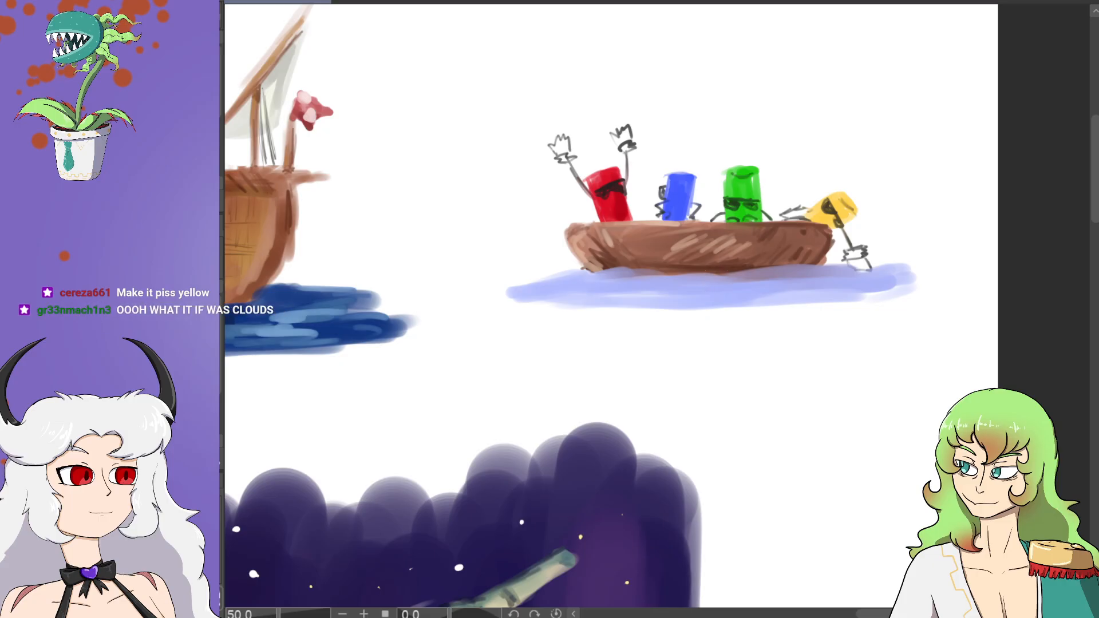
Step: Blend deeper blue into the water beneath the boat and brush pale pinkish-lilac highlights along its surface
{"action": "mouse_move", "coordinate": [601, 294]}
{"action": "left_mouse_down"}
{"action": "mouse_move", "coordinate": [520, 300]}
{"action": "mouse_move", "coordinate": [659, 294]}
{"action": "mouse_move", "coordinate": [646, 280]}
{"action": "mouse_move", "coordinate": [615, 280]}
{"action": "mouse_move", "coordinate": [714, 297]}
{"action": "mouse_move", "coordinate": [739, 283]}
{"action": "mouse_move", "coordinate": [781, 297]}
{"action": "mouse_move", "coordinate": [815, 283]}
{"action": "mouse_move", "coordinate": [846, 296]}
{"action": "mouse_move", "coordinate": [866, 272]}
{"action": "mouse_move", "coordinate": [875, 289]}
{"action": "mouse_move", "coordinate": [782, 297]}
{"action": "mouse_move", "coordinate": [837, 297]}
{"action": "left_mouse_up"}
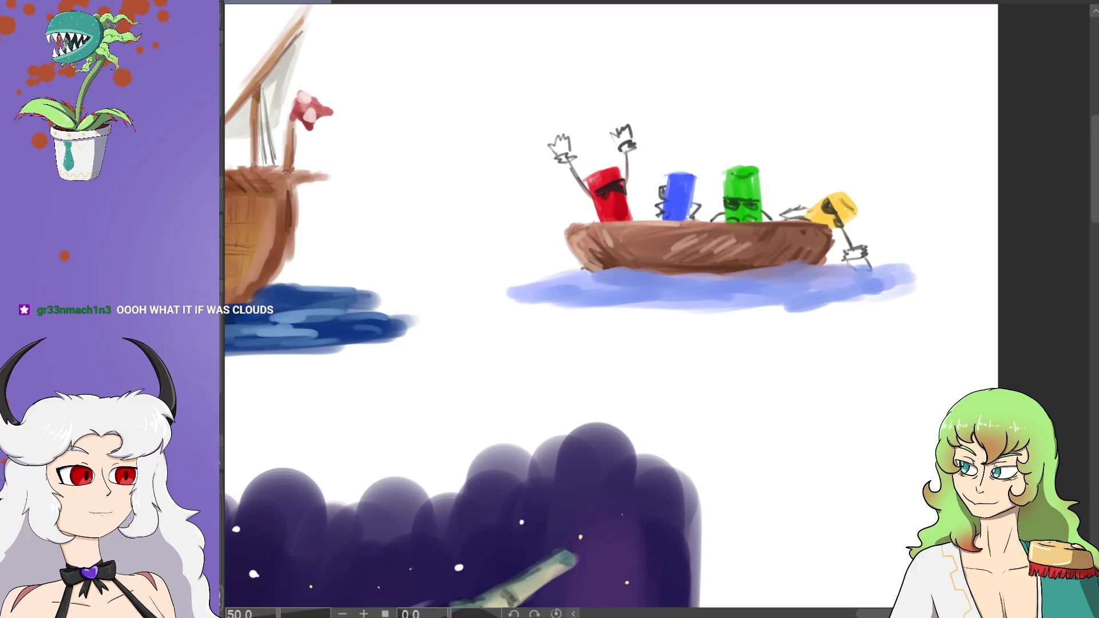
{"action": "left_click_drag", "start_coordinate": [564, 283], "coordinate": [605, 280]}
{"action": "left_click_drag", "start_coordinate": [599, 284], "coordinate": [562, 273]}
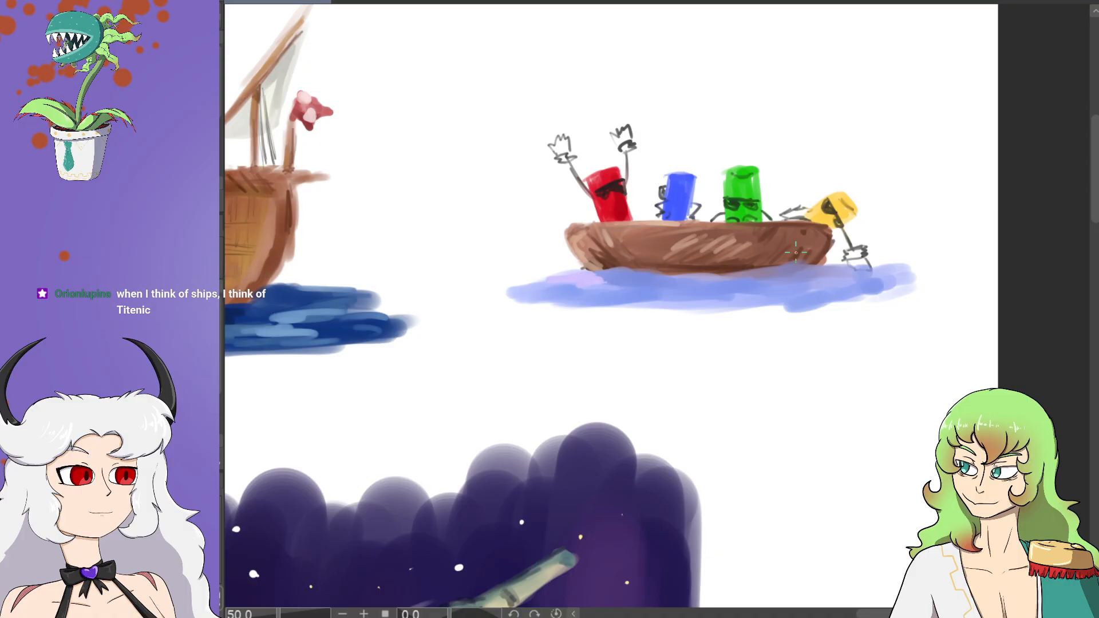
{"action": "mouse_move", "coordinate": [610, 279]}
{"action": "left_mouse_down"}
{"action": "mouse_move", "coordinate": [658, 305]}
{"action": "mouse_move", "coordinate": [668, 279]}
{"action": "mouse_move", "coordinate": [619, 291]}
{"action": "mouse_move", "coordinate": [653, 284]}
{"action": "mouse_move", "coordinate": [633, 289]}
{"action": "mouse_move", "coordinate": [645, 290]}
{"action": "mouse_move", "coordinate": [653, 271]}
{"action": "mouse_move", "coordinate": [691, 288]}
{"action": "left_mouse_up"}
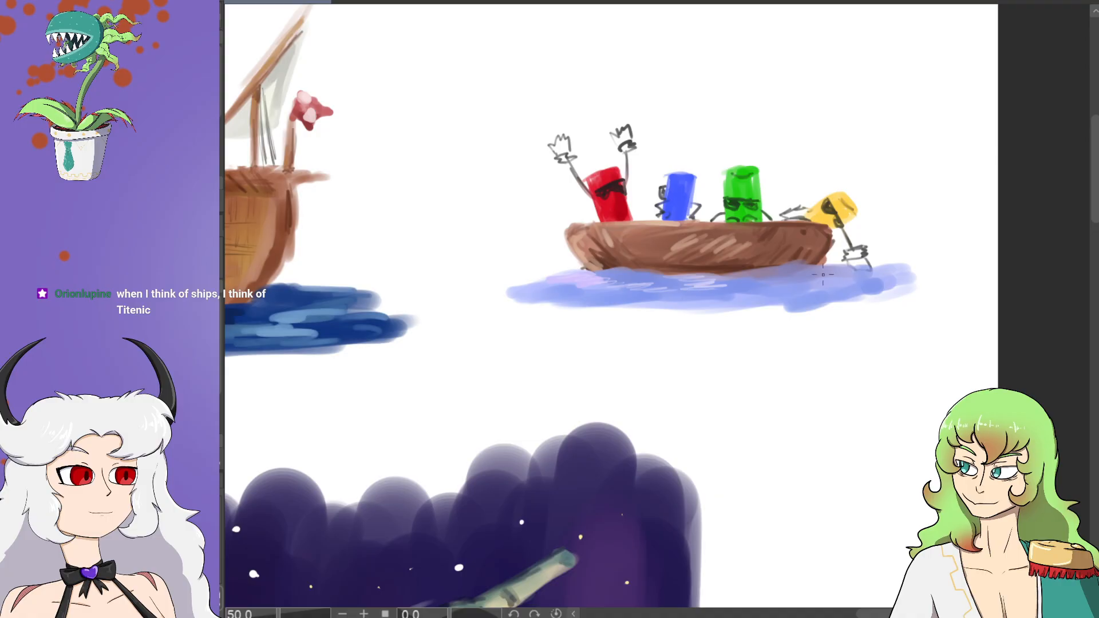
{"action": "mouse_move", "coordinate": [771, 273]}
{"action": "left_mouse_down"}
{"action": "mouse_move", "coordinate": [823, 271]}
{"action": "mouse_move", "coordinate": [803, 279]}
{"action": "mouse_move", "coordinate": [830, 275]}
{"action": "mouse_move", "coordinate": [845, 289]}
{"action": "mouse_move", "coordinate": [877, 271]}
{"action": "left_mouse_up"}
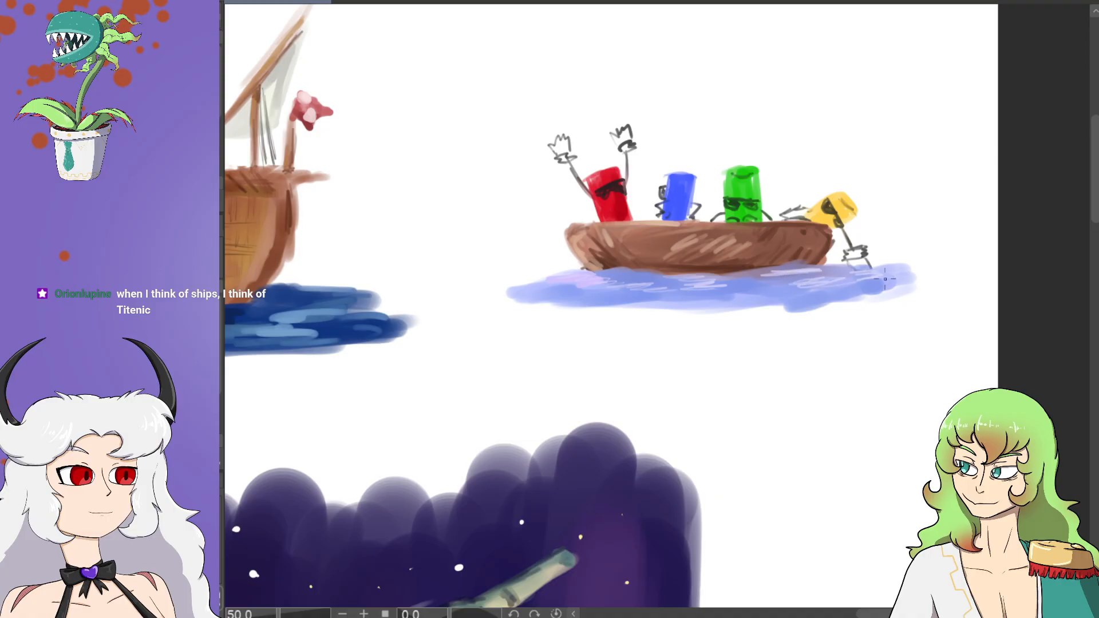
Step: Remove the freighter and ocean liner reference photos along with the handwritten note between them
{"action": "scroll", "coordinate": [847, 263], "scroll_direction": "down", "scroll_amount": 2}
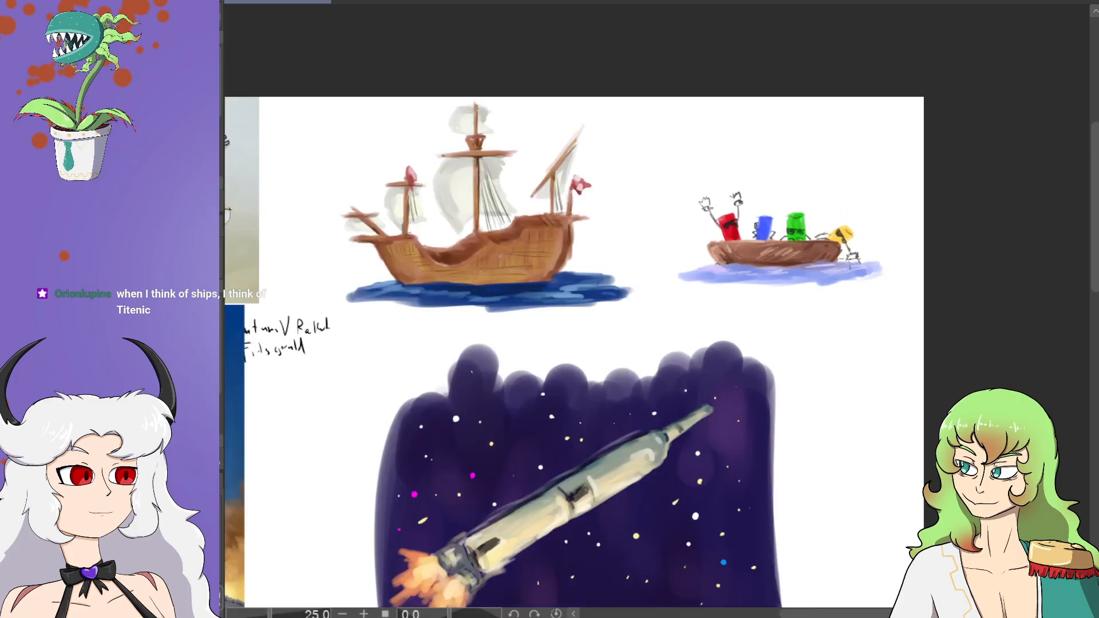
{"action": "left_click_drag", "start_coordinate": [1094, 264], "coordinate": [1095, 253]}
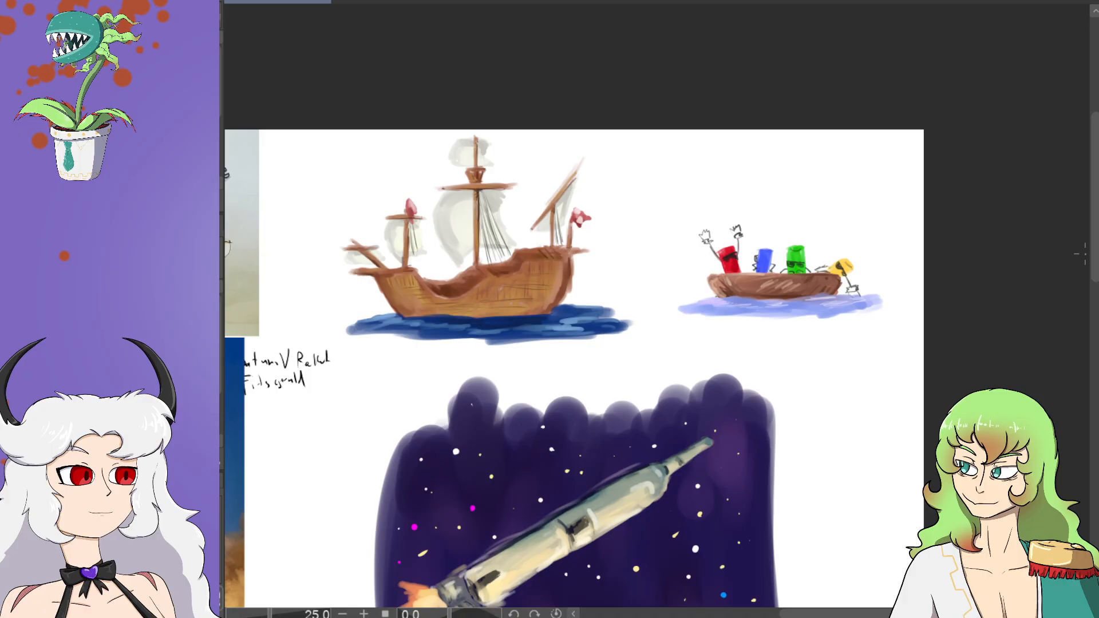
{"action": "left_click_drag", "start_coordinate": [1095, 197], "coordinate": [1094, 309]}
{"action": "key", "text": "ctrl+minus"}
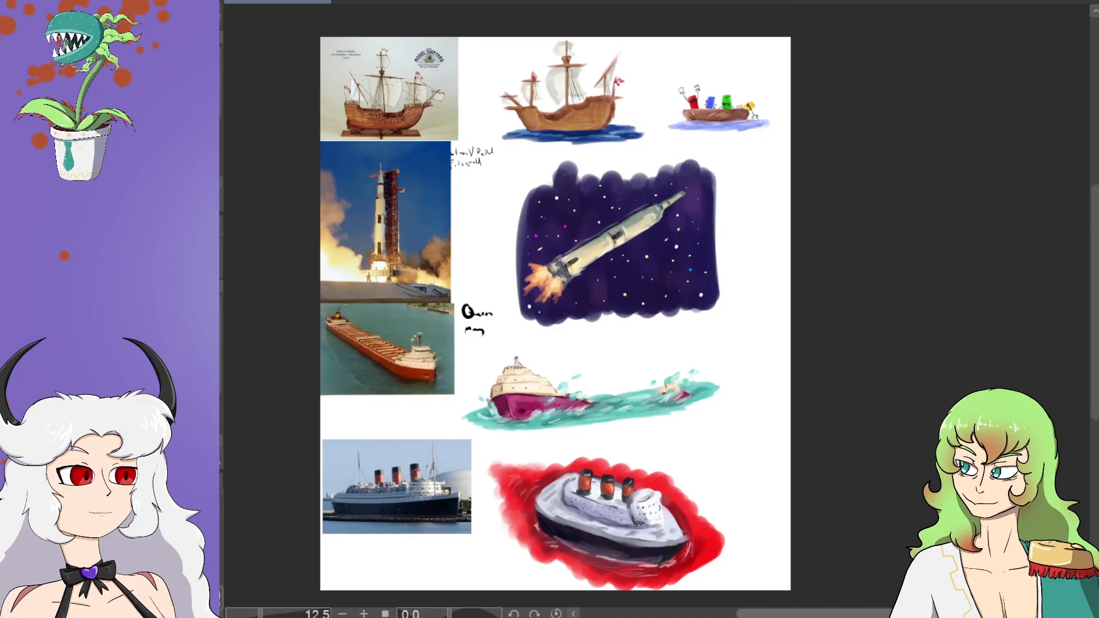
{"action": "scroll", "coordinate": [580, 314], "scroll_direction": "left", "scroll_amount": 3}
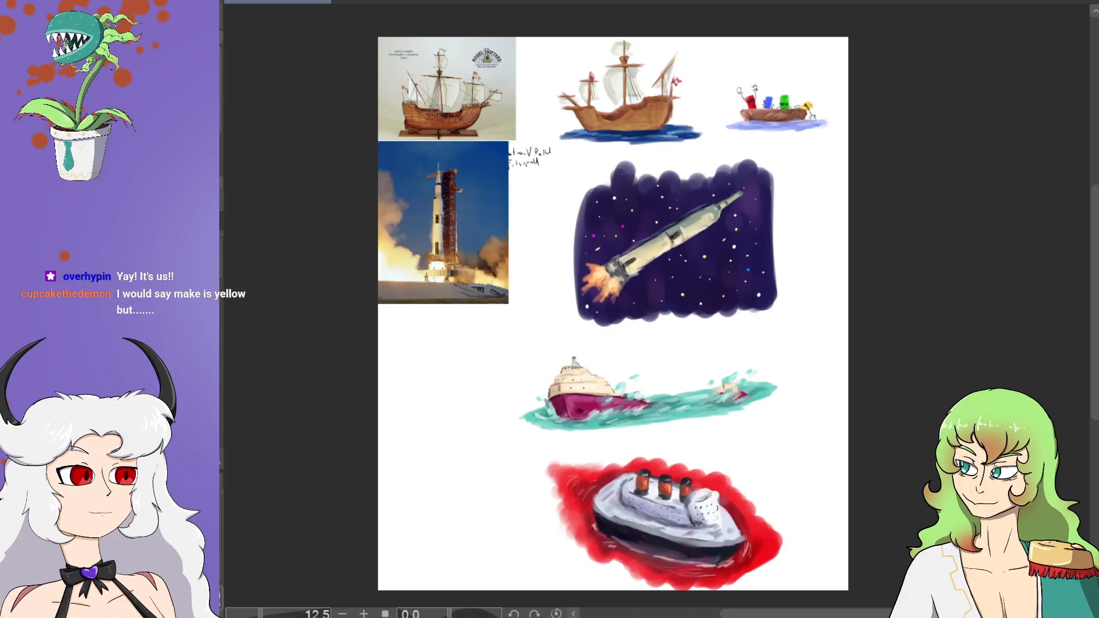
Step: Crop the canvas to the column of painted studies, cutting off most of the remaining sailing ship and rocket reference photos
{"action": "scroll", "coordinate": [968, 304], "scroll_direction": "down", "scroll_amount": 1}
{"action": "key", "text": "ctrl+minus"}
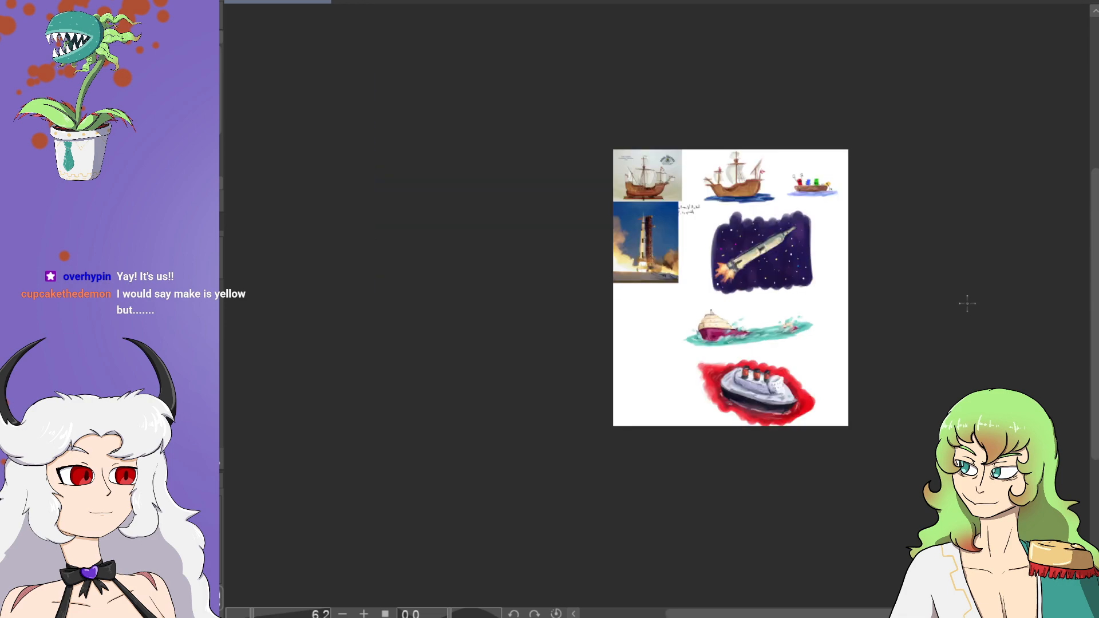
{"action": "left_click_drag", "start_coordinate": [691, 139], "coordinate": [699, 423]}
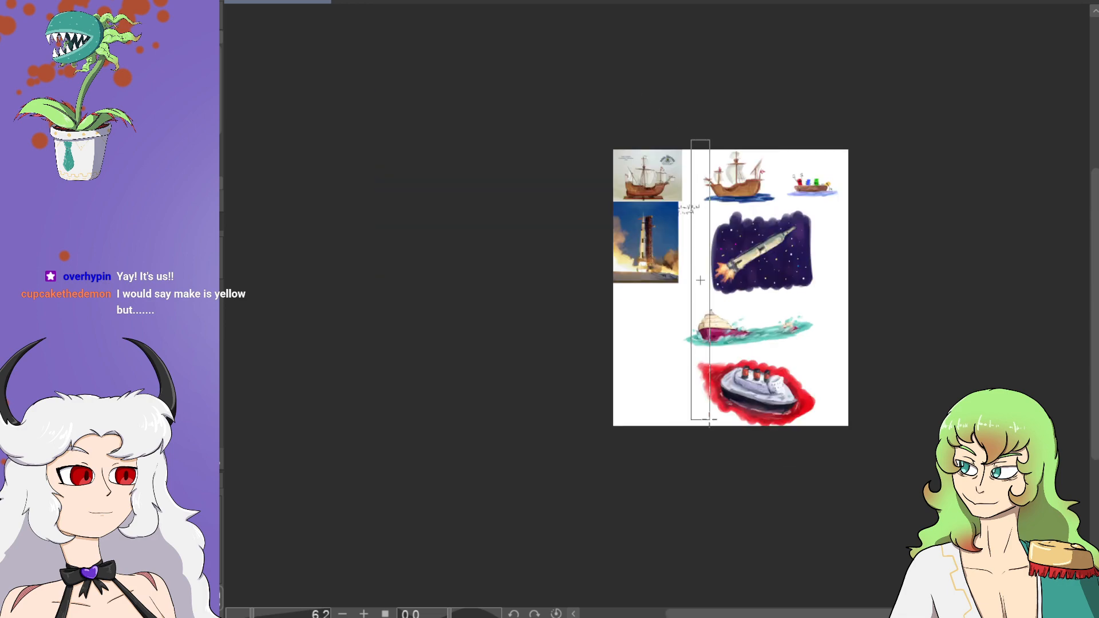
{"action": "left_click_drag", "start_coordinate": [682, 120], "coordinate": [870, 461]}
{"action": "left_click", "coordinate": [607, 458]}
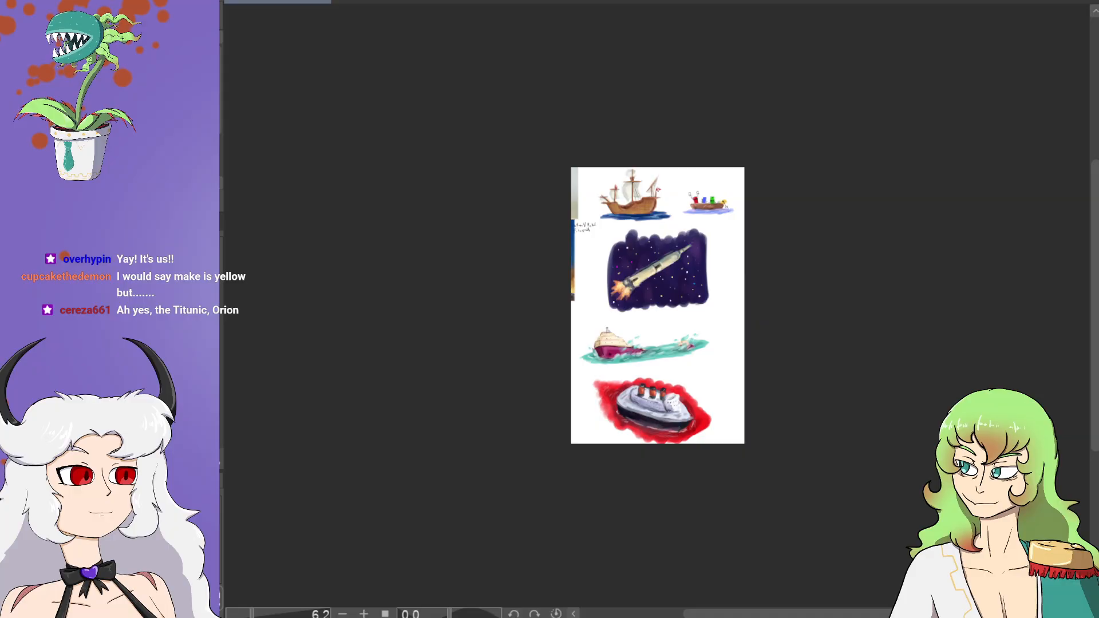
Step: Resize the canvas so it is slightly taller at the same width
{"action": "key", "text": "ctrl+t"}
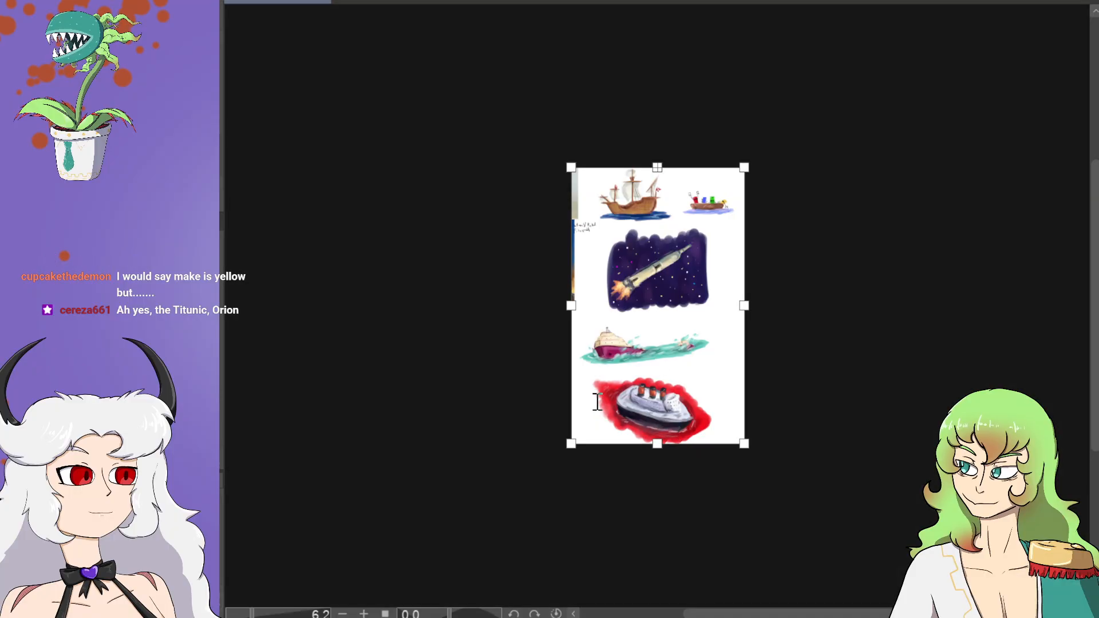
{"action": "left_click_drag", "start_coordinate": [597, 402], "coordinate": [600, 394]}
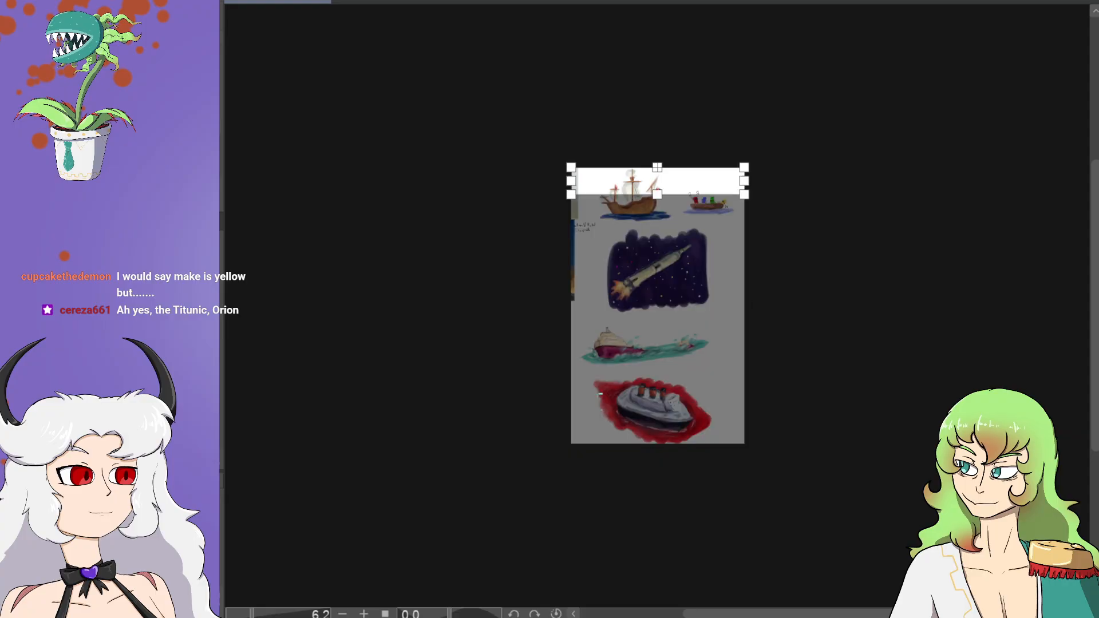
{"action": "key", "text": "ctrl+z"}
{"action": "key", "text": "Escape"}
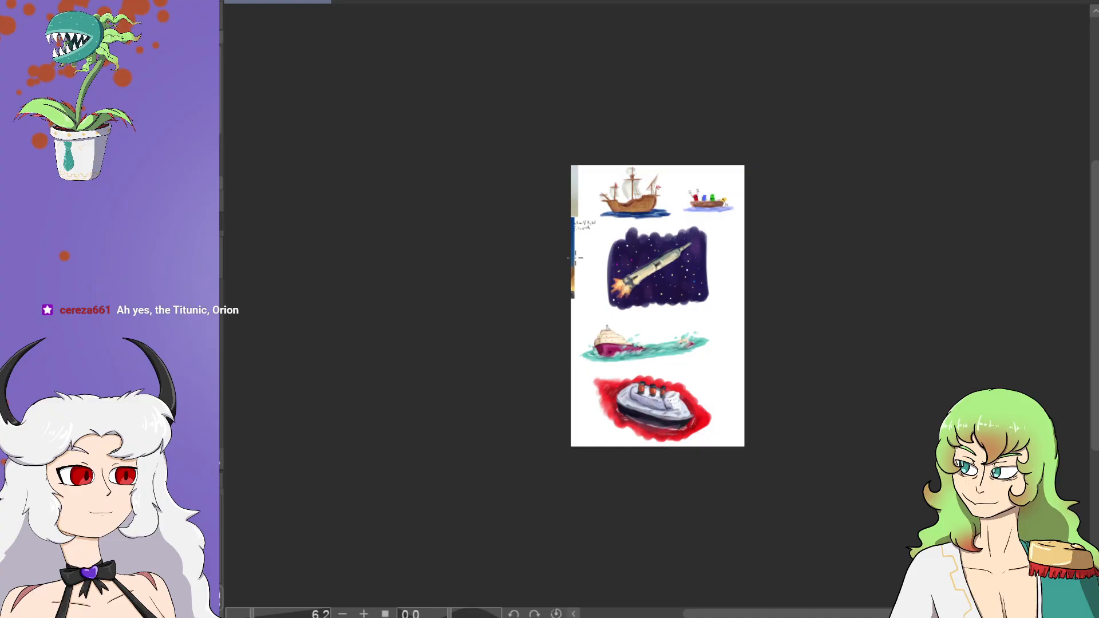
Step: Erase the leftover strips of the sailing ship and rocket photos and the handwritten notes along the canvas's left edge
{"action": "scroll", "coordinate": [582, 269], "scroll_direction": "up", "scroll_amount": 3}
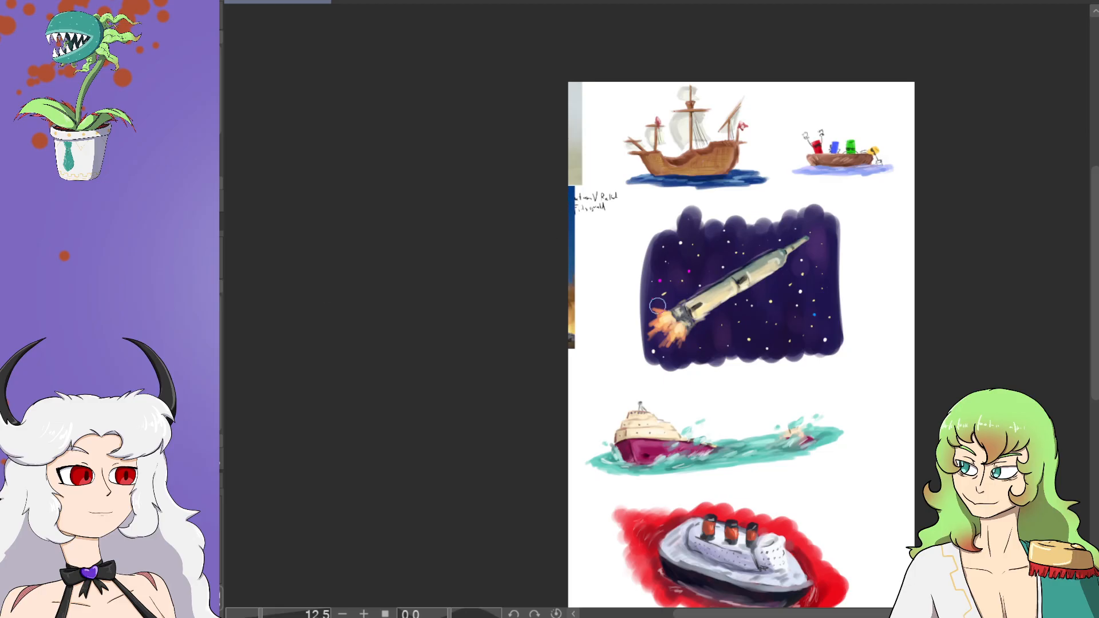
{"action": "left_click_drag", "start_coordinate": [562, 193], "coordinate": [573, 137]}
{"action": "left_click_drag", "start_coordinate": [585, 218], "coordinate": [613, 207]}
{"action": "mouse_move", "coordinate": [585, 121]}
{"action": "left_mouse_down"}
{"action": "mouse_move", "coordinate": [578, 69]}
{"action": "mouse_move", "coordinate": [572, 123]}
{"action": "left_mouse_up"}
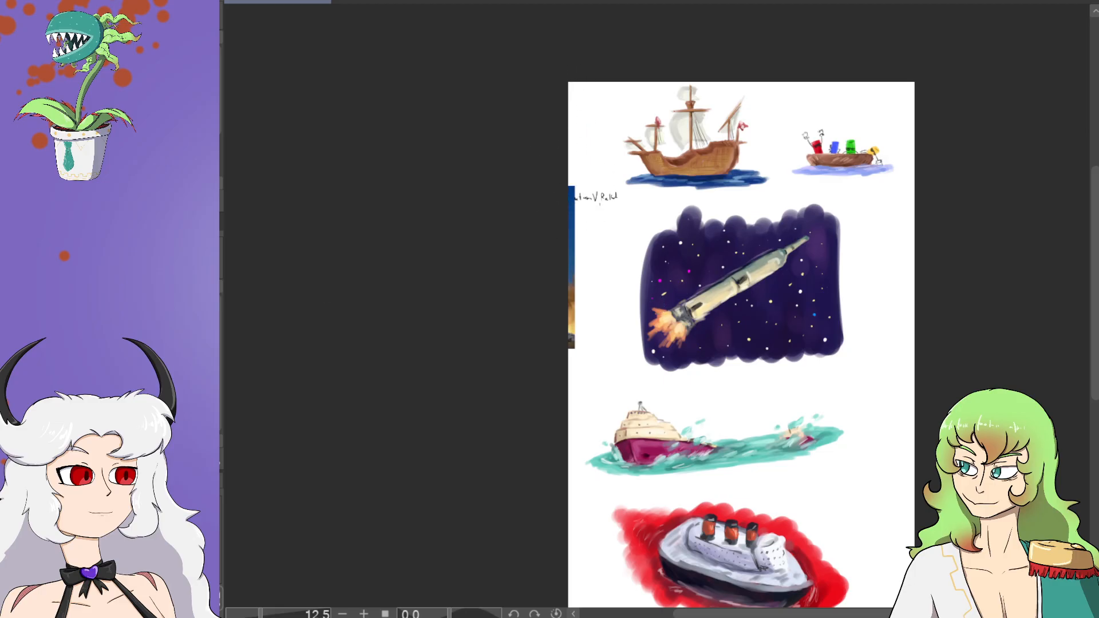
{"action": "left_click_drag", "start_coordinate": [573, 172], "coordinate": [571, 358]}
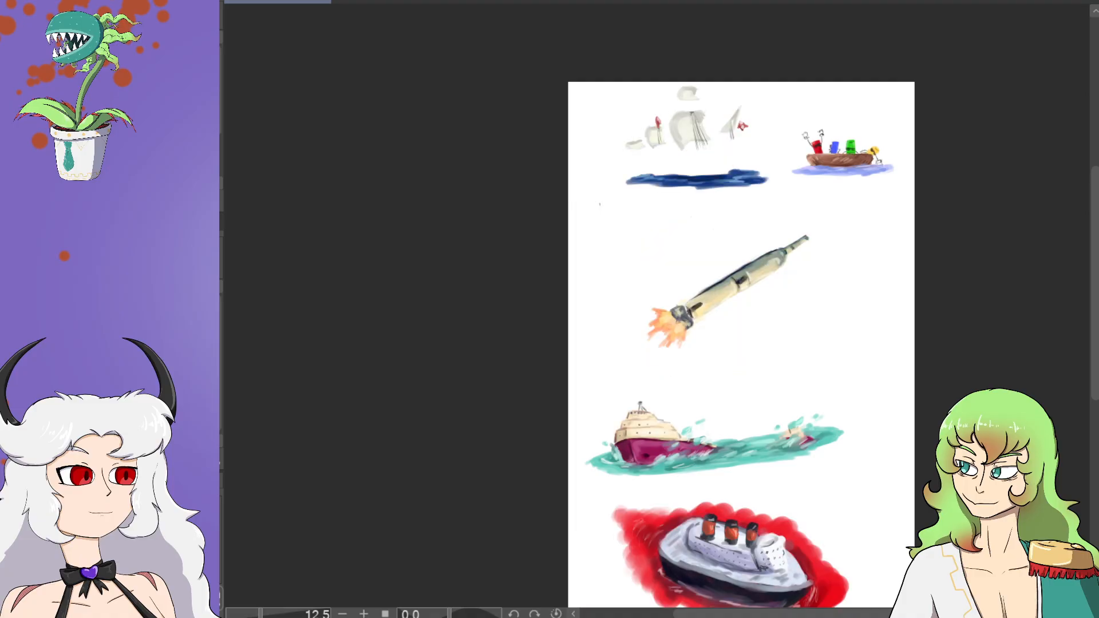
{"action": "mouse_move", "coordinate": [563, 194]}
{"action": "left_mouse_down"}
{"action": "mouse_move", "coordinate": [602, 207]}
{"action": "mouse_move", "coordinate": [604, 197]}
{"action": "left_mouse_up"}
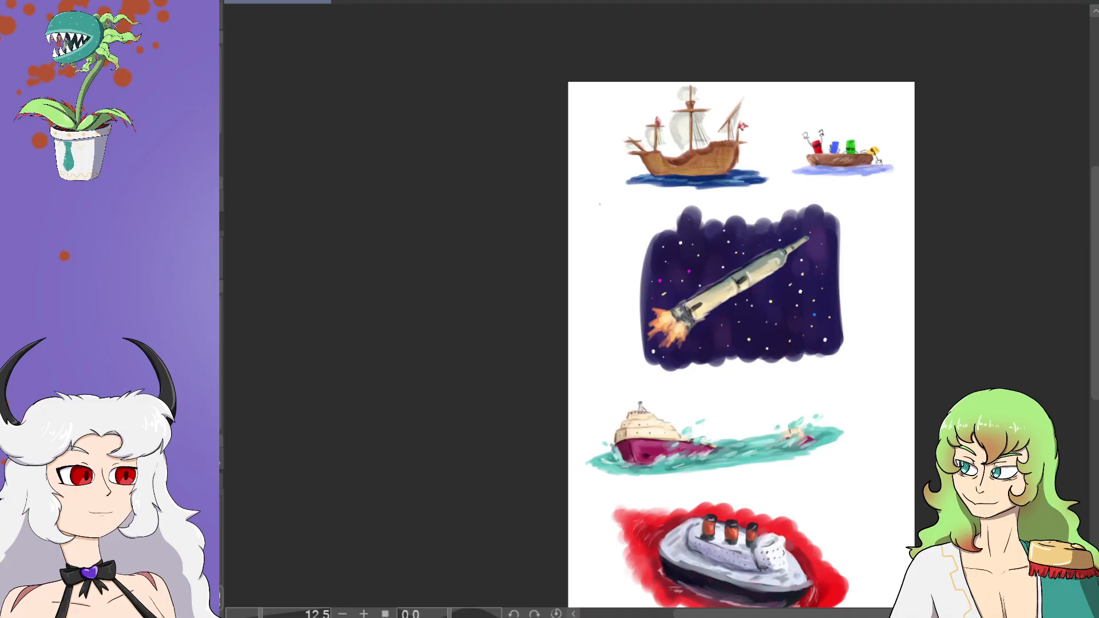
Step: Draw a small crimson outlined heart with a highlight shape in the upper-left corner of the canvas beside the sailing ship
{"action": "scroll", "coordinate": [1069, 399], "scroll_direction": "down", "scroll_amount": 2}
{"action": "left_click_drag", "start_coordinate": [894, 615], "coordinate": [920, 615]}
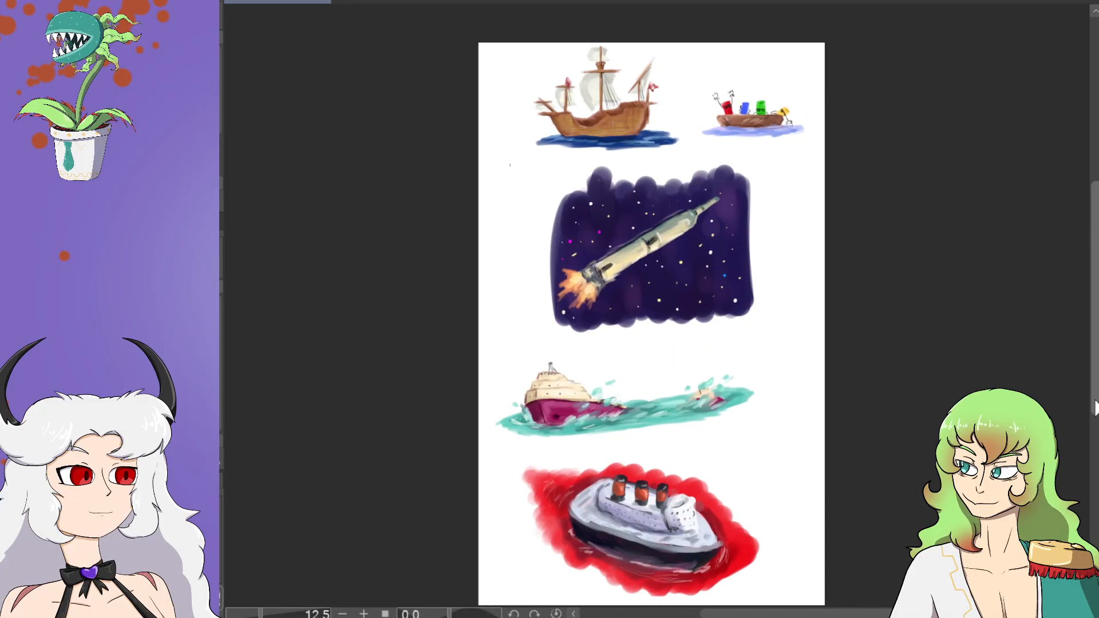
{"action": "left_click_drag", "start_coordinate": [1094, 404], "coordinate": [1094, 419]}
{"action": "key", "text": "ctrl+minus"}
{"action": "key", "text": "ctrl+plus"}
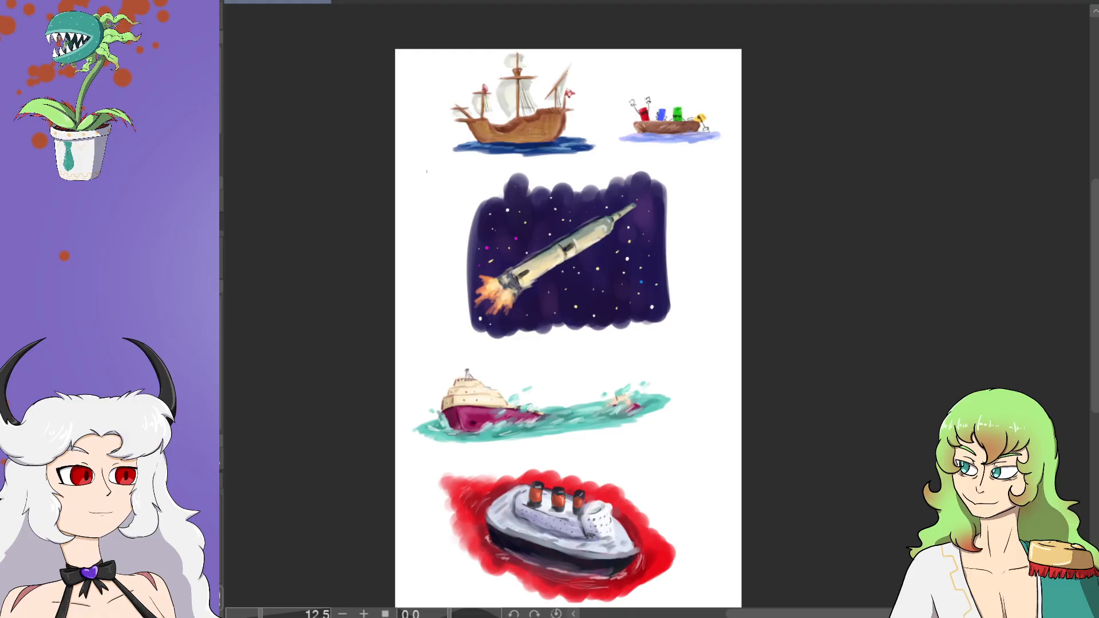
{"action": "scroll", "coordinate": [864, 569], "scroll_direction": "up", "scroll_amount": 5}
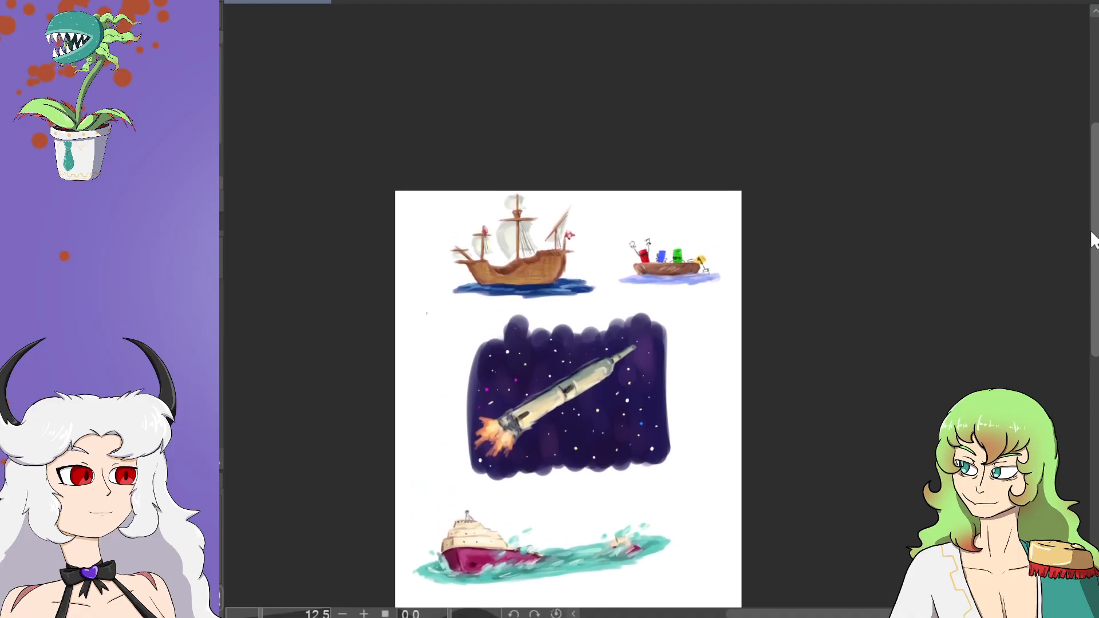
{"action": "scroll", "coordinate": [624, 401], "scroll_direction": "left", "scroll_amount": 4}
{"action": "scroll", "coordinate": [527, 218], "scroll_direction": "up", "scroll_amount": 4}
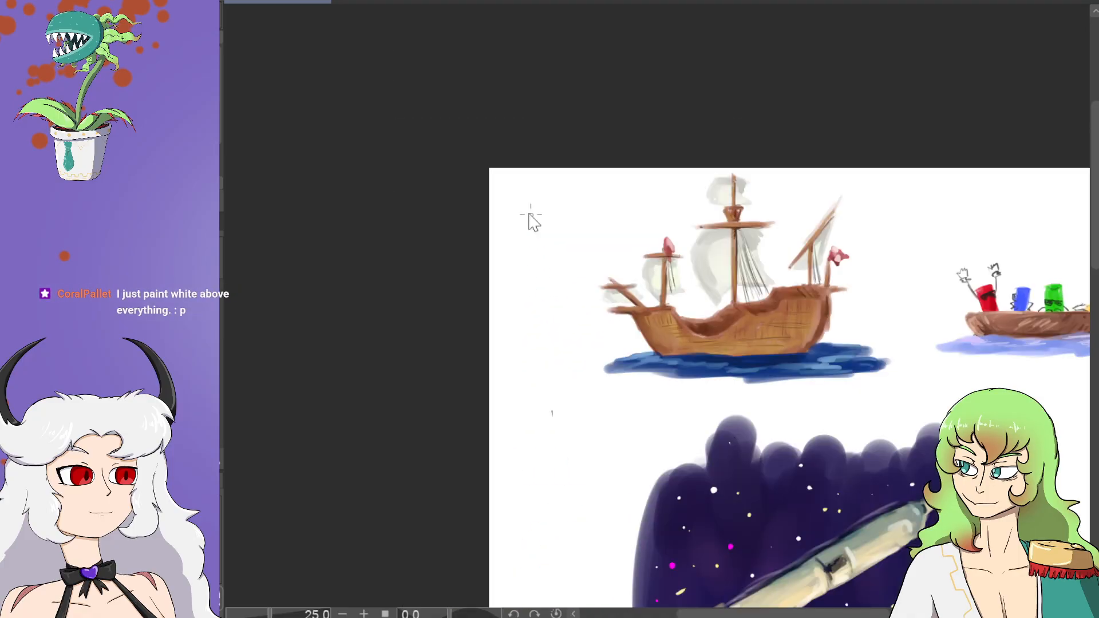
{"action": "mouse_move", "coordinate": [521, 185]}
{"action": "left_mouse_down"}
{"action": "mouse_move", "coordinate": [490, 192]}
{"action": "mouse_move", "coordinate": [531, 220]}
{"action": "mouse_move", "coordinate": [543, 161]}
{"action": "mouse_move", "coordinate": [554, 187]}
{"action": "mouse_move", "coordinate": [531, 218]}
{"action": "left_mouse_up"}
{"action": "mouse_move", "coordinate": [539, 173]}
{"action": "left_mouse_down"}
{"action": "mouse_move", "coordinate": [537, 192]}
{"action": "mouse_move", "coordinate": [541, 171]}
{"action": "left_mouse_up"}
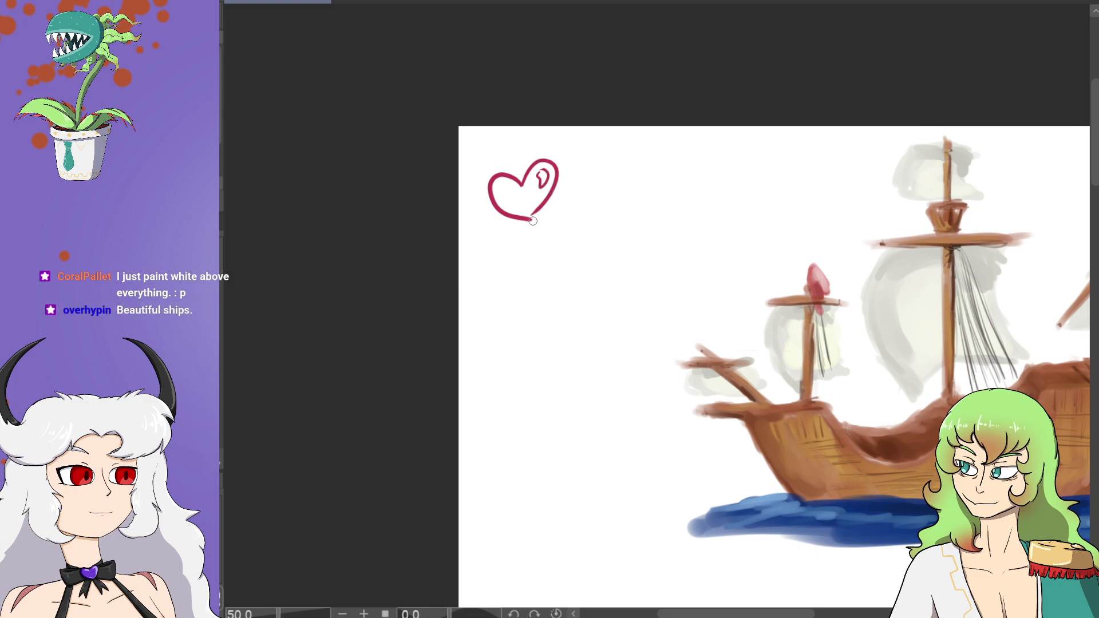
Step: Draw a second crimson outlined heart over the stray mark between the sailing ship and the rocket painting
{"action": "scroll", "coordinate": [534, 229], "scroll_direction": "down", "scroll_amount": 2}
{"action": "scroll", "coordinate": [533, 227], "scroll_direction": "down", "scroll_amount": 1}
{"action": "scroll", "coordinate": [1053, 294], "scroll_direction": "down", "scroll_amount": 2}
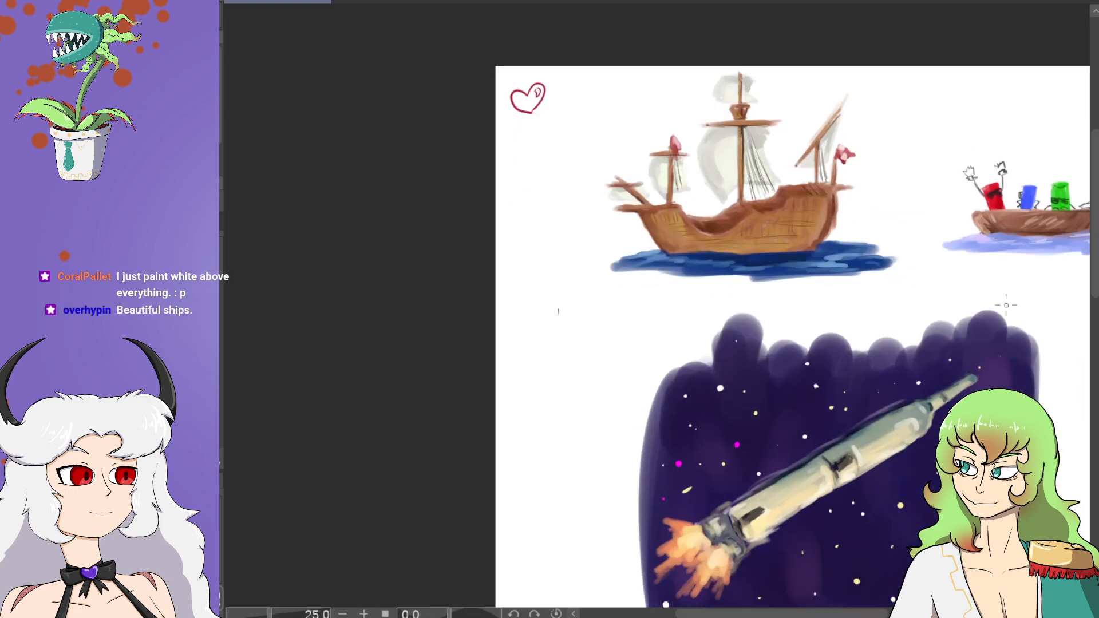
{"action": "mouse_move", "coordinate": [546, 304]}
{"action": "left_mouse_down"}
{"action": "mouse_move", "coordinate": [575, 303]}
{"action": "mouse_move", "coordinate": [576, 321]}
{"action": "mouse_move", "coordinate": [543, 310]}
{"action": "mouse_move", "coordinate": [562, 332]}
{"action": "left_mouse_up"}
{"action": "scroll", "coordinate": [562, 315], "scroll_direction": "up", "scroll_amount": 3}
{"action": "left_click_drag", "start_coordinate": [530, 286], "coordinate": [538, 289]}
{"action": "scroll", "coordinate": [755, 355], "scroll_direction": "down", "scroll_amount": 5}
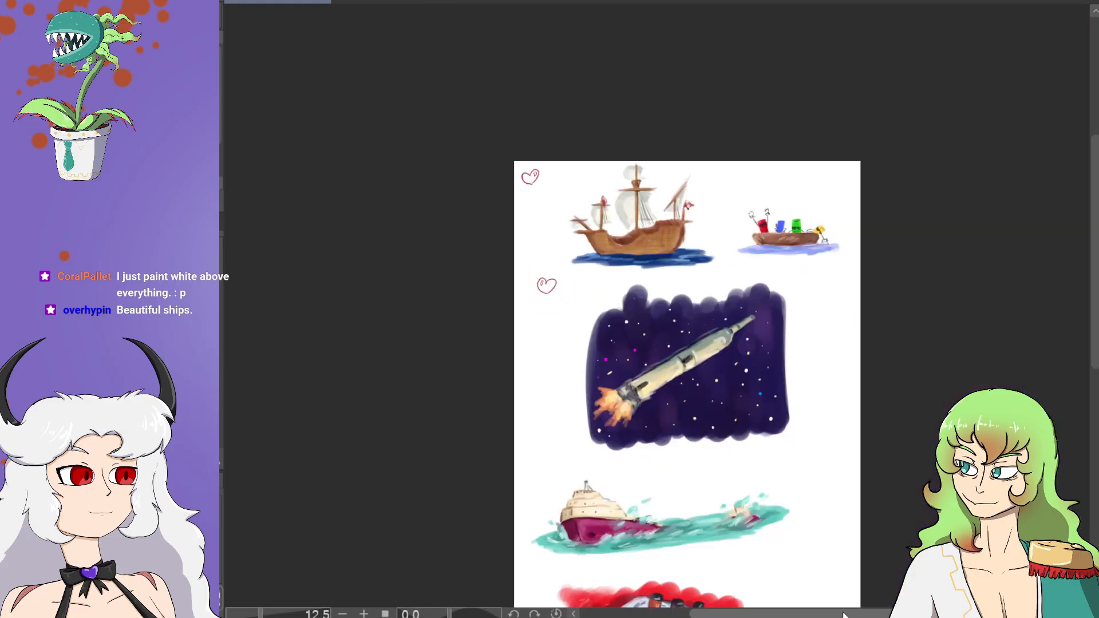
Step: Draw a crimson outlined heart with a small highlight shape to the right of the rocket's starry background
{"action": "scroll", "coordinate": [755, 367], "scroll_direction": "up", "scroll_amount": 2}
{"action": "mouse_move", "coordinate": [747, 416]}
{"action": "left_mouse_down"}
{"action": "mouse_move", "coordinate": [720, 402]}
{"action": "mouse_move", "coordinate": [739, 433]}
{"action": "mouse_move", "coordinate": [769, 392]}
{"action": "mouse_move", "coordinate": [758, 436]}
{"action": "left_mouse_up"}
{"action": "scroll", "coordinate": [760, 400], "scroll_direction": "up", "scroll_amount": 1}
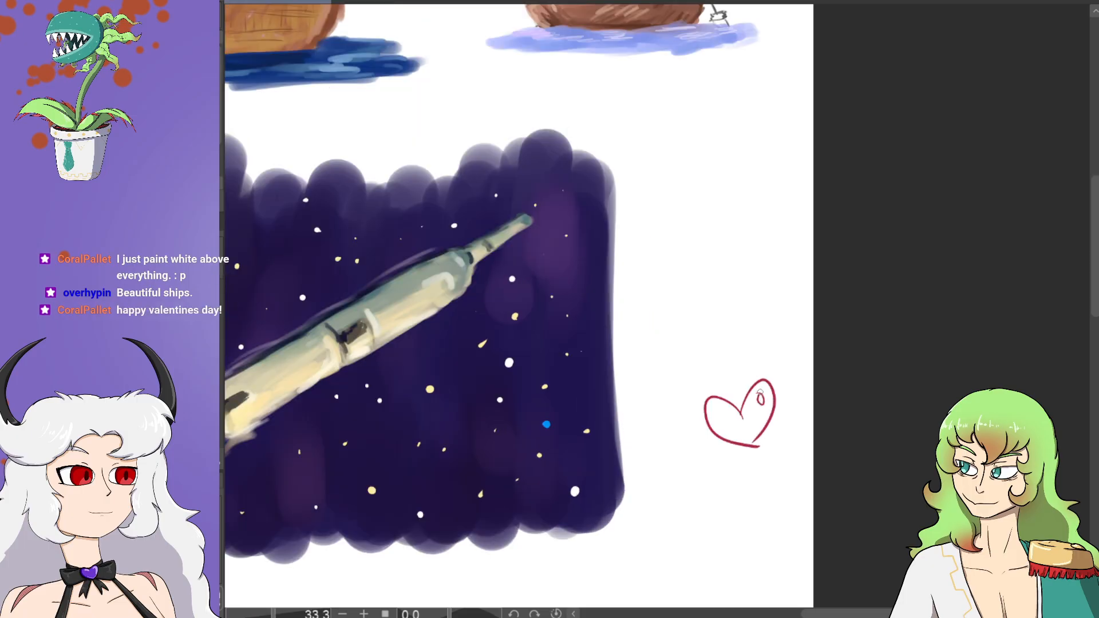
{"action": "scroll", "coordinate": [749, 450], "scroll_direction": "down", "scroll_amount": 3}
Step: Draw a crimson outlined heart with two small highlight shapes on the right between the freighter and ocean liner paintings
{"action": "left_click_drag", "start_coordinate": [1095, 309], "coordinate": [1095, 389]}
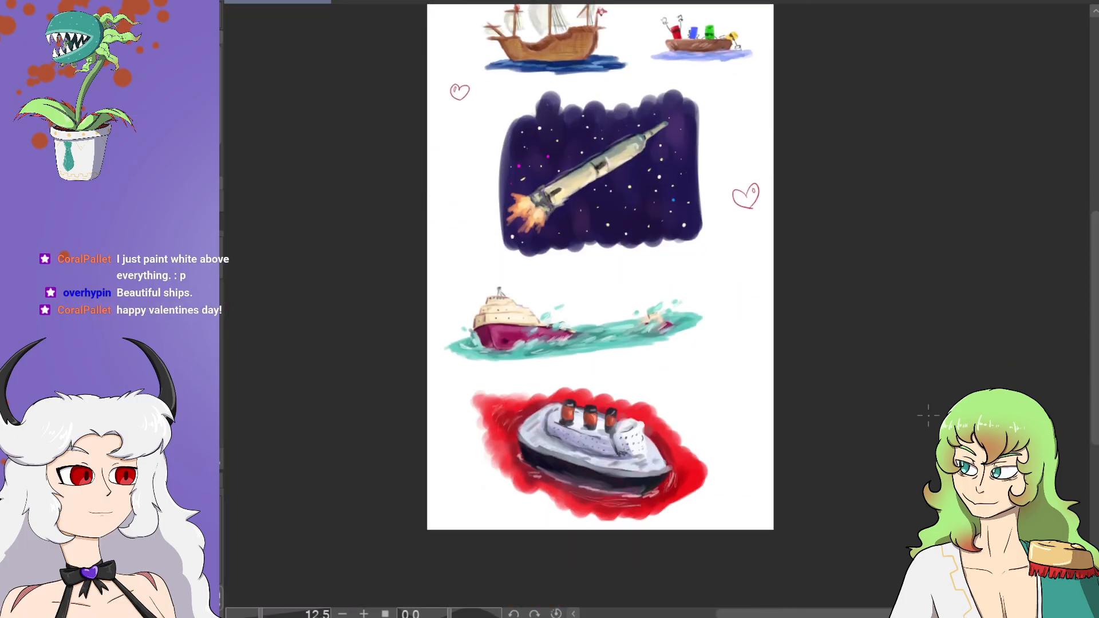
{"action": "scroll", "coordinate": [738, 401], "scroll_direction": "up", "scroll_amount": 3}
{"action": "mouse_move", "coordinate": [669, 295]}
{"action": "left_mouse_down"}
{"action": "mouse_move", "coordinate": [641, 277]}
{"action": "mouse_move", "coordinate": [652, 337]}
{"action": "mouse_move", "coordinate": [679, 289]}
{"action": "mouse_move", "coordinate": [708, 314]}
{"action": "mouse_move", "coordinate": [665, 340]}
{"action": "mouse_move", "coordinate": [648, 309]}
{"action": "left_mouse_up"}
{"action": "scroll", "coordinate": [666, 344], "scroll_direction": "down", "scroll_amount": 3}
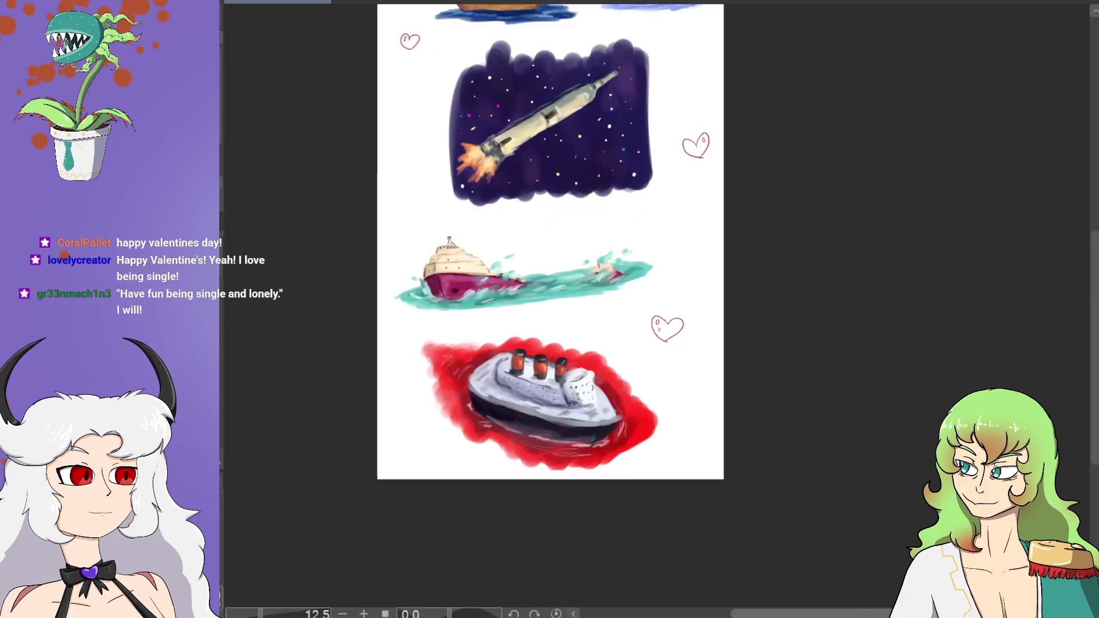
Step: Draw a crimson outlined heart with a highlight shape in the lower-left corner beside the ocean liner
{"action": "left_click_drag", "start_coordinate": [767, 613], "coordinate": [721, 613]}
{"action": "scroll", "coordinate": [572, 467], "scroll_direction": "up", "scroll_amount": 3}
{"action": "mouse_move", "coordinate": [532, 395]}
{"action": "left_mouse_down"}
{"action": "mouse_move", "coordinate": [554, 368]}
{"action": "mouse_move", "coordinate": [571, 395]}
{"action": "mouse_move", "coordinate": [533, 410]}
{"action": "mouse_move", "coordinate": [509, 371]}
{"action": "mouse_move", "coordinate": [536, 430]}
{"action": "left_mouse_up"}
{"action": "scroll", "coordinate": [547, 412], "scroll_direction": "up", "scroll_amount": 1}
{"action": "mouse_move", "coordinate": [561, 366]}
{"action": "left_mouse_down"}
{"action": "mouse_move", "coordinate": [571, 374]}
{"action": "mouse_move", "coordinate": [559, 365]}
{"action": "left_mouse_up"}
{"action": "scroll", "coordinate": [531, 435], "scroll_direction": "down", "scroll_amount": 4}
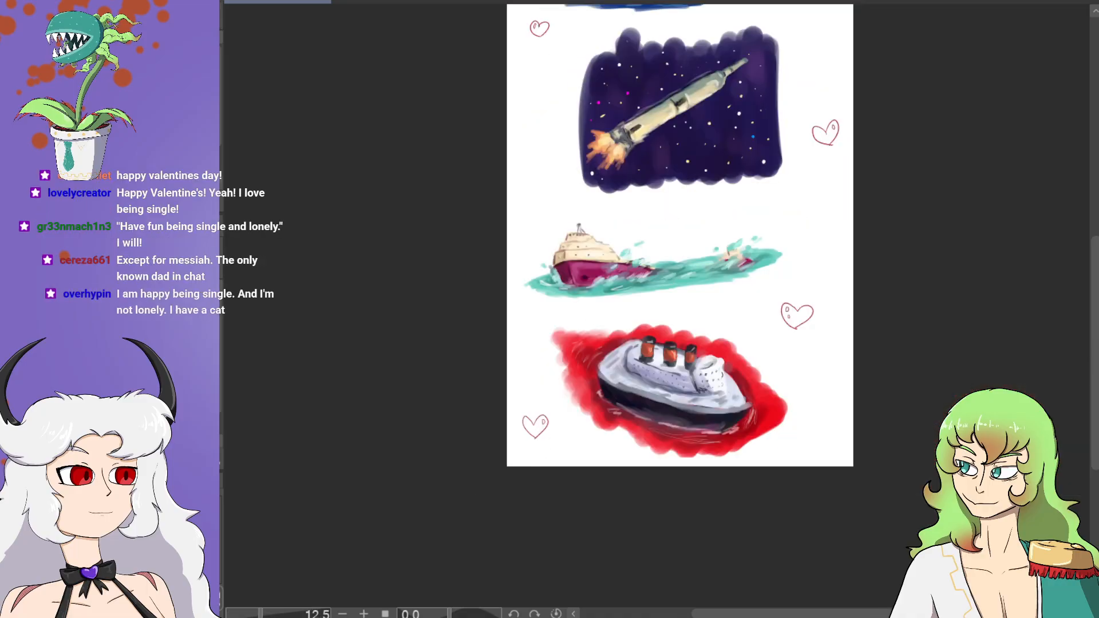
Step: Fill the two hearts around the ocean liner painting with muted pink, undoing any fill that spills into the background
{"action": "scroll", "coordinate": [816, 332], "scroll_direction": "up", "scroll_amount": 2}
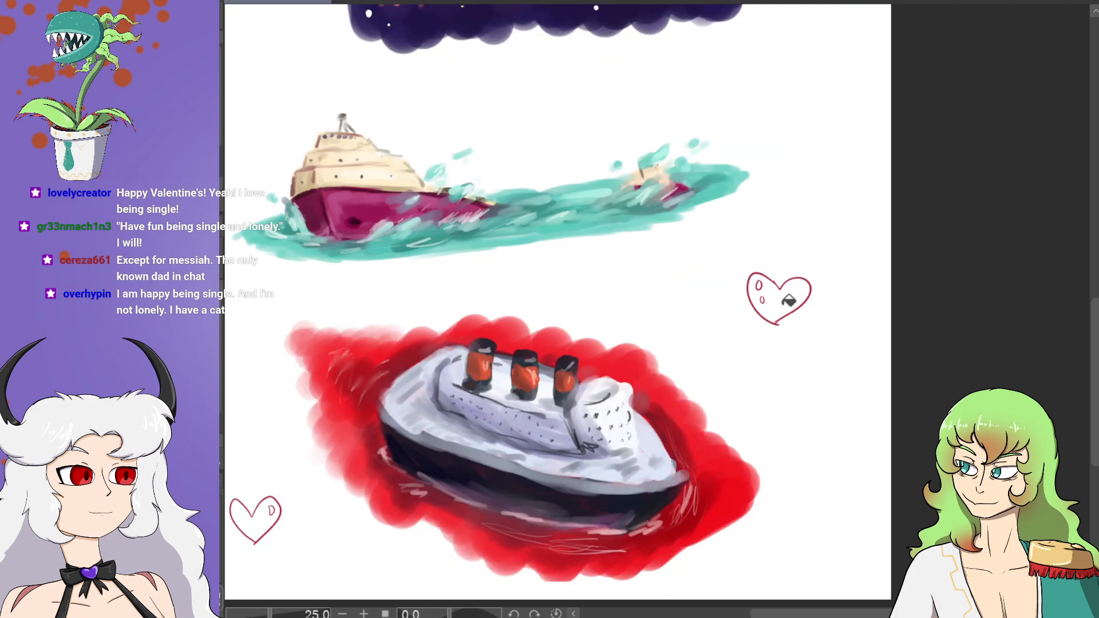
{"action": "left_click", "coordinate": [837, 292]}
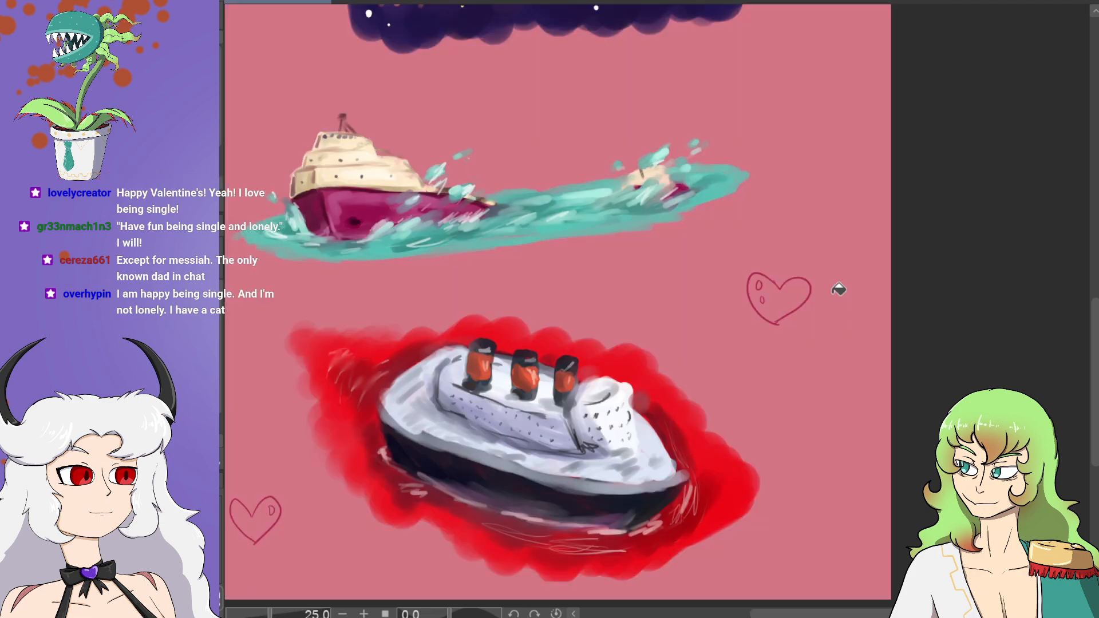
{"action": "key", "text": "ctrl+z"}
{"action": "left_click", "coordinate": [773, 302]}
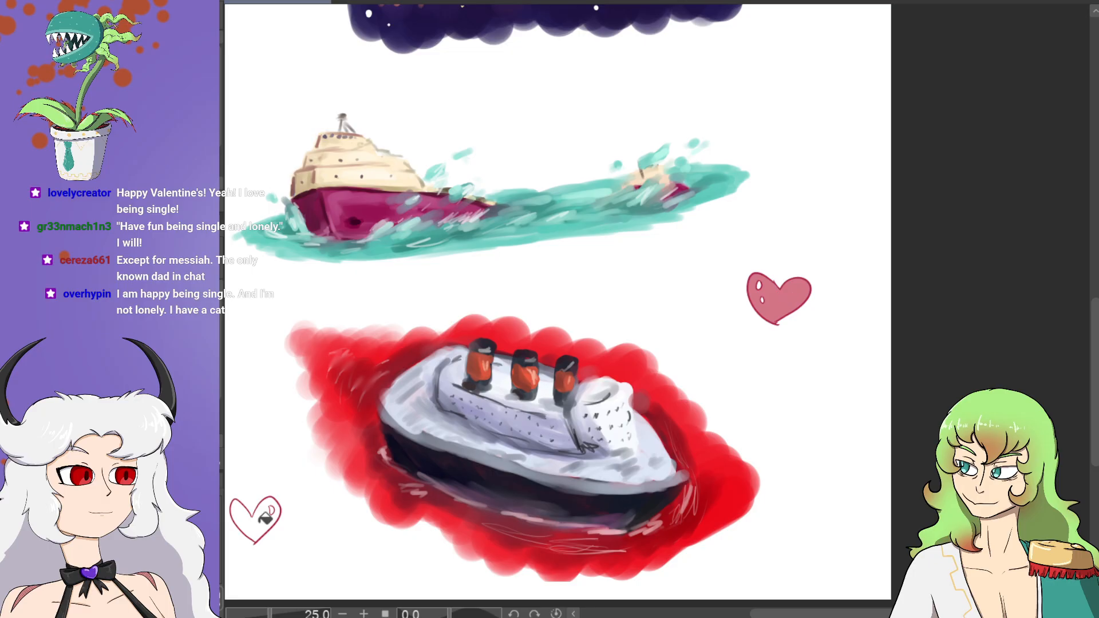
{"action": "left_click", "coordinate": [269, 518]}
Step: Fill the two hearts flanking the rocket painting and the one beside the sailing ship with muted pink
{"action": "scroll", "coordinate": [842, 338], "scroll_direction": "up", "scroll_amount": 6}
{"action": "left_click", "coordinate": [846, 344]}
{"action": "scroll", "coordinate": [630, 241], "scroll_direction": "left", "scroll_amount": 3}
{"action": "left_click", "coordinate": [383, 123]}
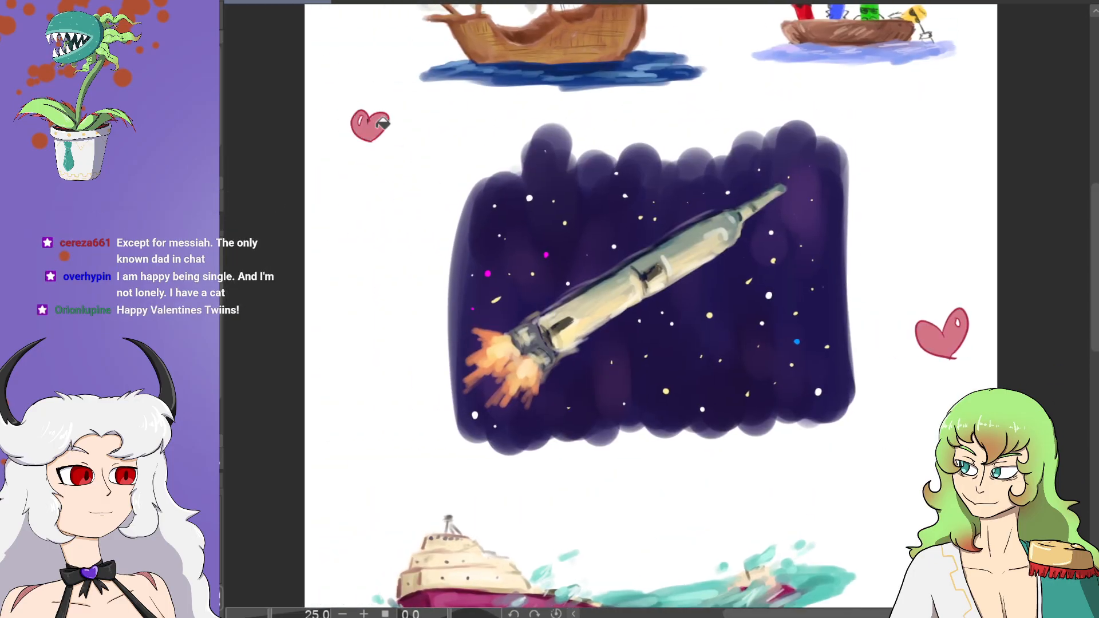
{"action": "left_click_drag", "start_coordinate": [1095, 332], "coordinate": [1094, 253]}
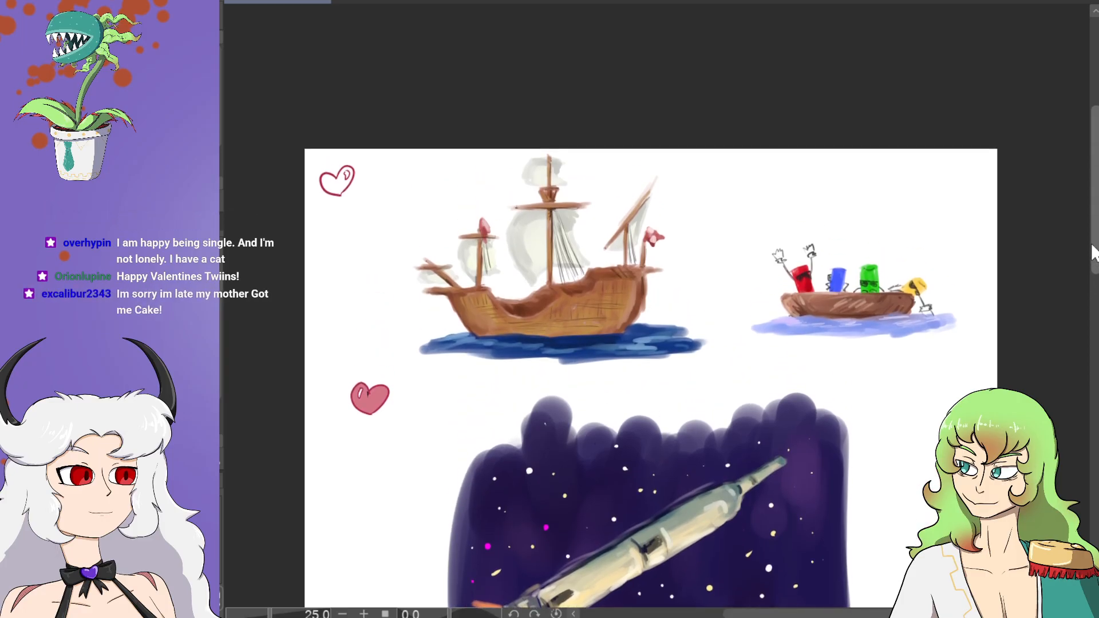
{"action": "left_click", "coordinate": [337, 182]}
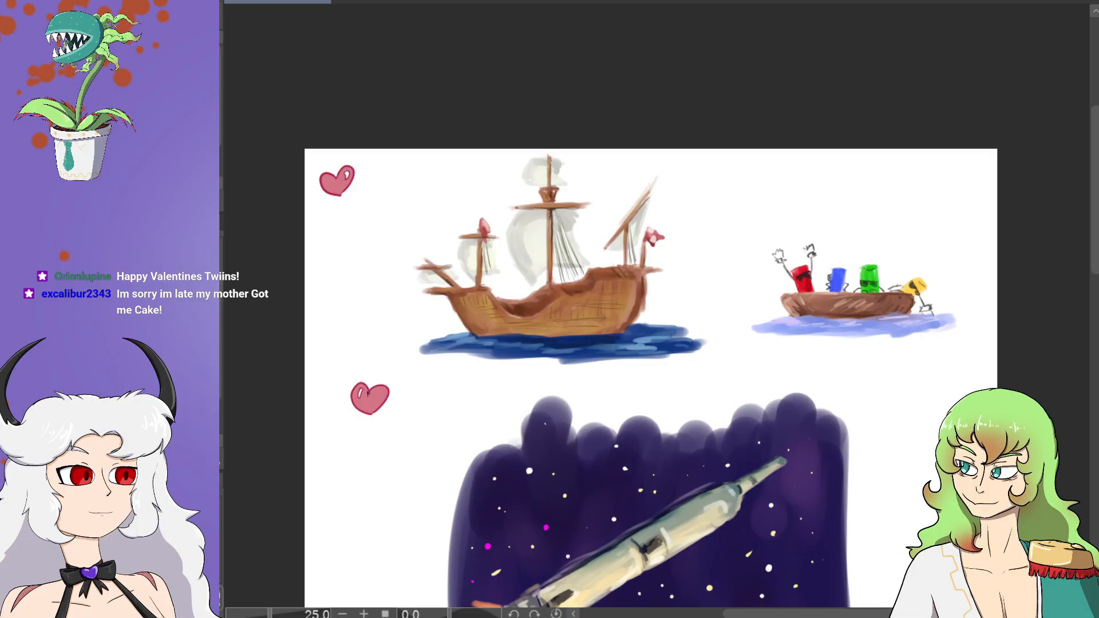
Step: Fill the small highlight shapes inside the two hearts on the canvas's upper left
{"action": "scroll", "coordinate": [375, 196], "scroll_direction": "up", "scroll_amount": 2}
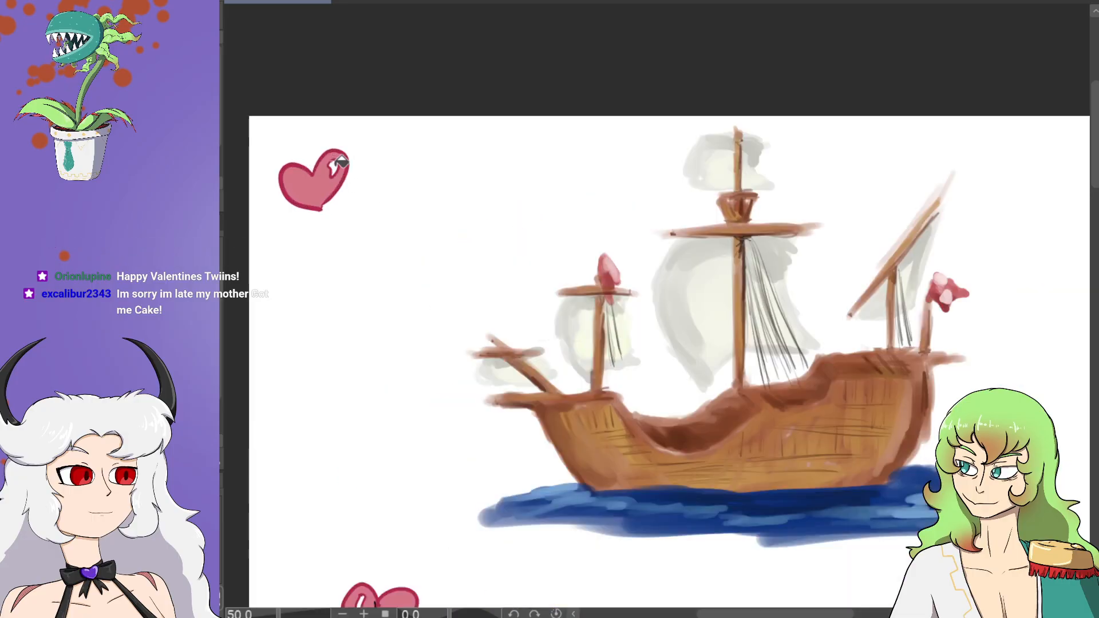
{"action": "scroll", "coordinate": [338, 167], "scroll_direction": "down", "scroll_amount": 1}
{"action": "left_click_drag", "start_coordinate": [1094, 206], "coordinate": [1094, 341]}
{"action": "scroll", "coordinate": [361, 328], "scroll_direction": "up", "scroll_amount": 2}
{"action": "left_click", "coordinate": [337, 310]}
{"action": "scroll", "coordinate": [334, 307], "scroll_direction": "down", "scroll_amount": 1}
{"action": "scroll", "coordinate": [334, 306], "scroll_direction": "down", "scroll_amount": 1}
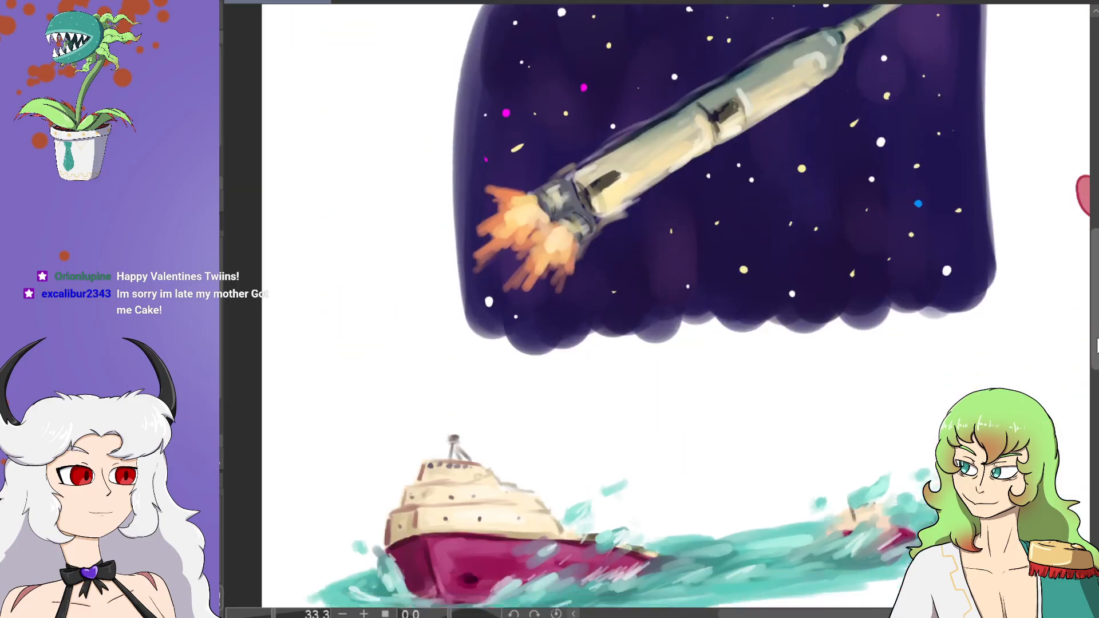
Step: Fill the highlight shapes inside the two hearts along the canvas's right side
{"action": "left_click_drag", "start_coordinate": [845, 614], "coordinate": [908, 614]}
{"action": "scroll", "coordinate": [859, 172], "scroll_direction": "up", "scroll_amount": 2}
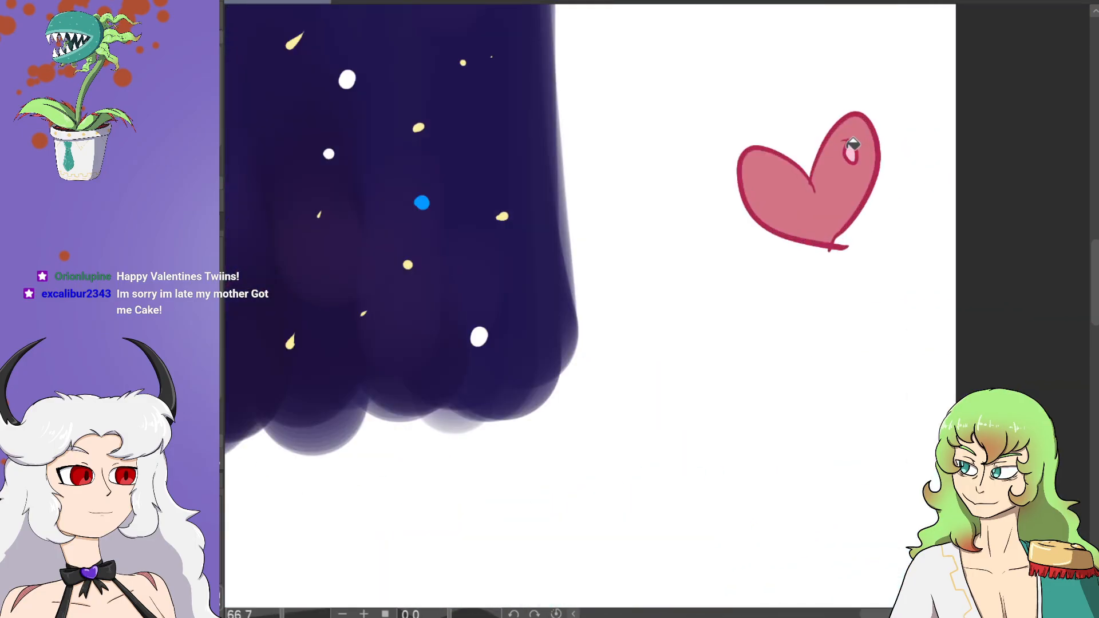
{"action": "scroll", "coordinate": [862, 137], "scroll_direction": "down", "scroll_amount": 3}
{"action": "left_click_drag", "start_coordinate": [1094, 269], "coordinate": [1094, 343]}
{"action": "scroll", "coordinate": [801, 360], "scroll_direction": "up", "scroll_amount": 2}
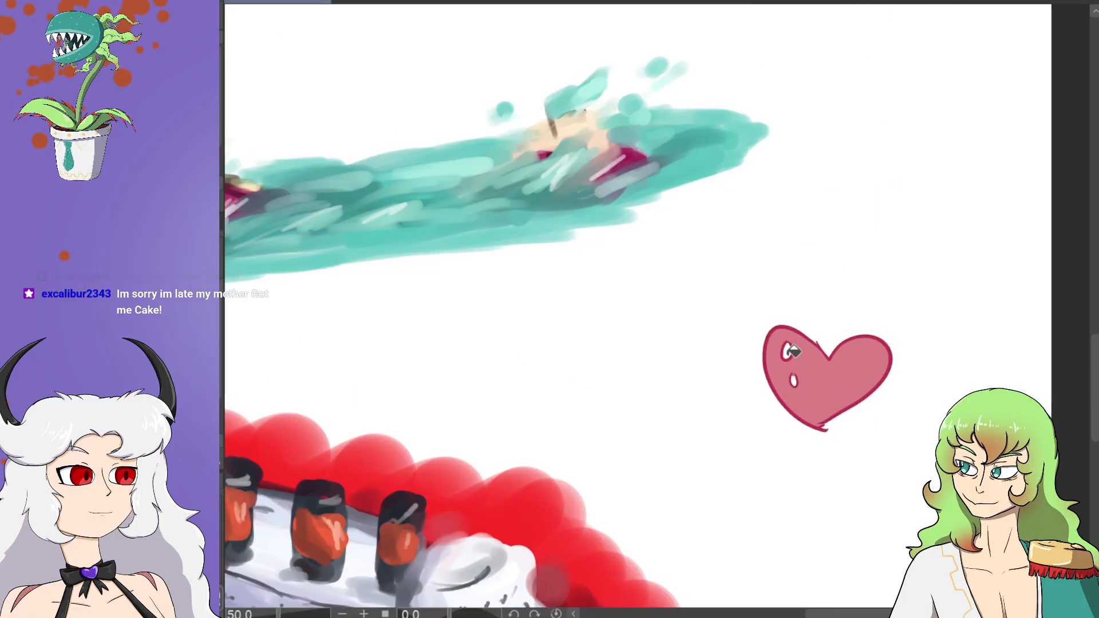
{"action": "scroll", "coordinate": [801, 378], "scroll_direction": "down", "scroll_amount": 4}
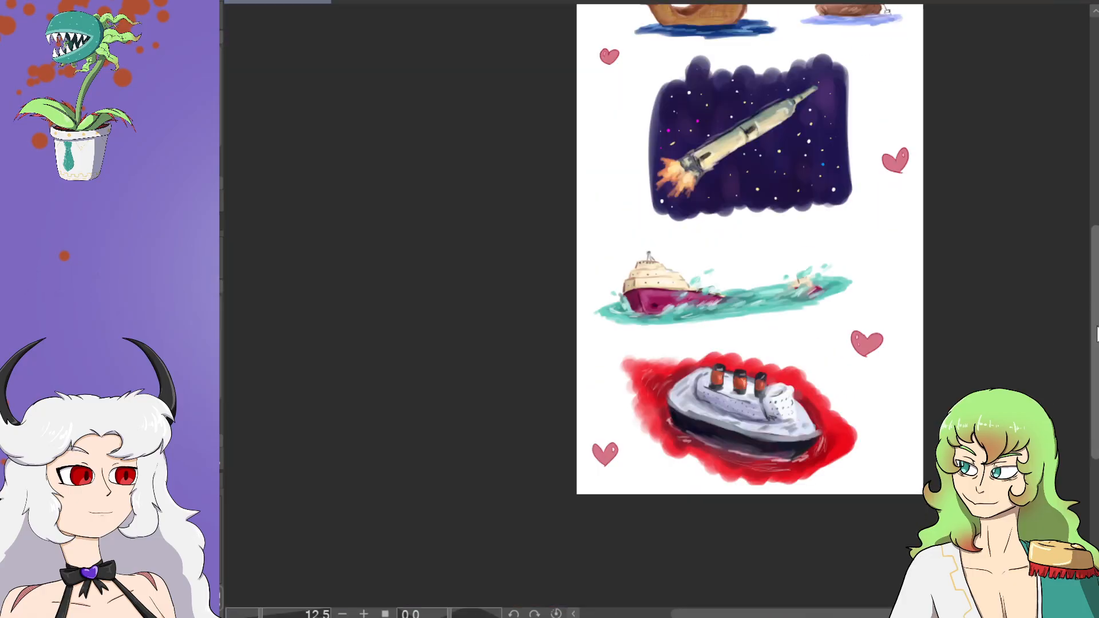
Step: Fill the highlight shape inside the lower-left heart and bring the whole page of studies into view
{"action": "left_click_drag", "start_coordinate": [1097, 332], "coordinate": [1097, 367]}
{"action": "scroll", "coordinate": [684, 388], "scroll_direction": "up", "scroll_amount": 4}
{"action": "left_click", "coordinate": [411, 293]}
{"action": "scroll", "coordinate": [411, 293], "scroll_direction": "down", "scroll_amount": 4}
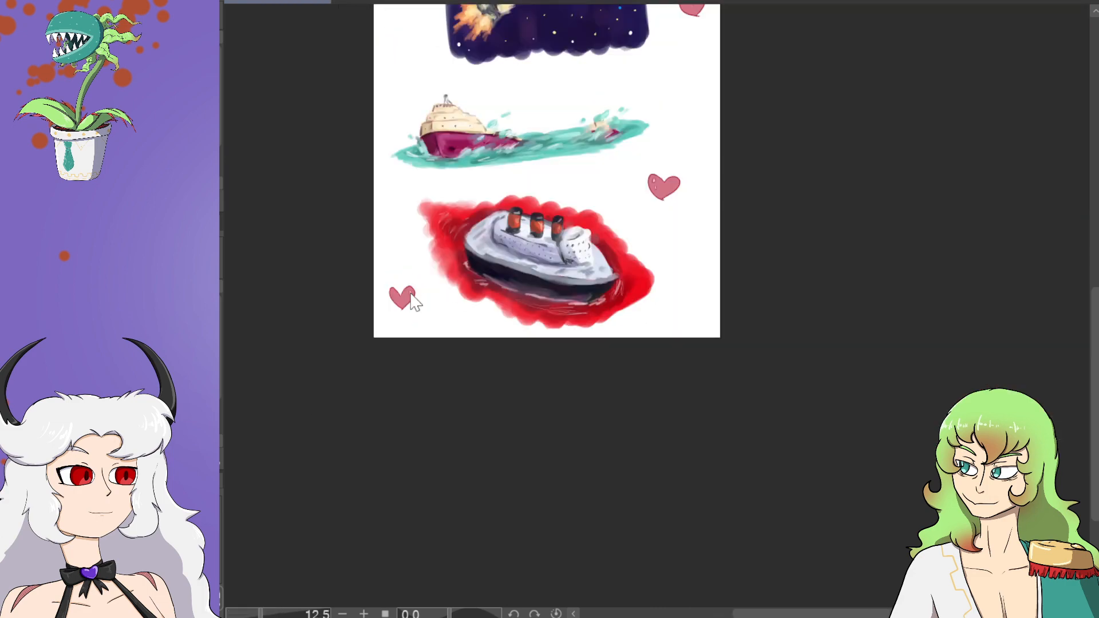
{"action": "scroll", "coordinate": [721, 337], "scroll_direction": "down", "scroll_amount": 2}
{"action": "left_click_drag", "start_coordinate": [1096, 410], "coordinate": [1095, 324]}
{"action": "scroll", "coordinate": [722, 399], "scroll_direction": "up", "scroll_amount": 2}
{"action": "left_click_drag", "start_coordinate": [894, 613], "coordinate": [865, 613]}
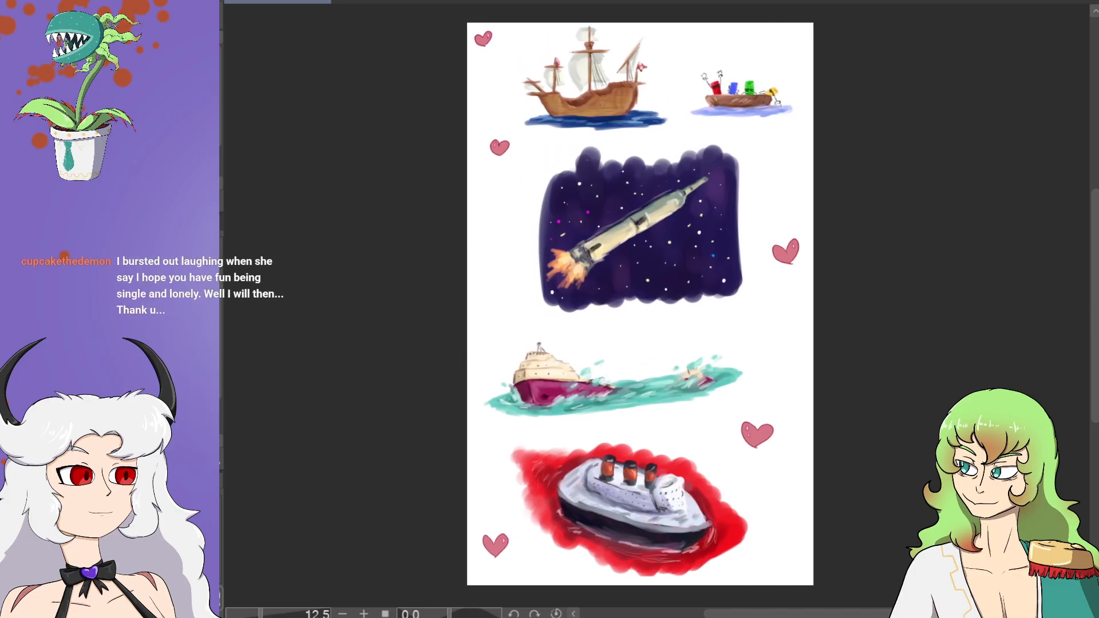